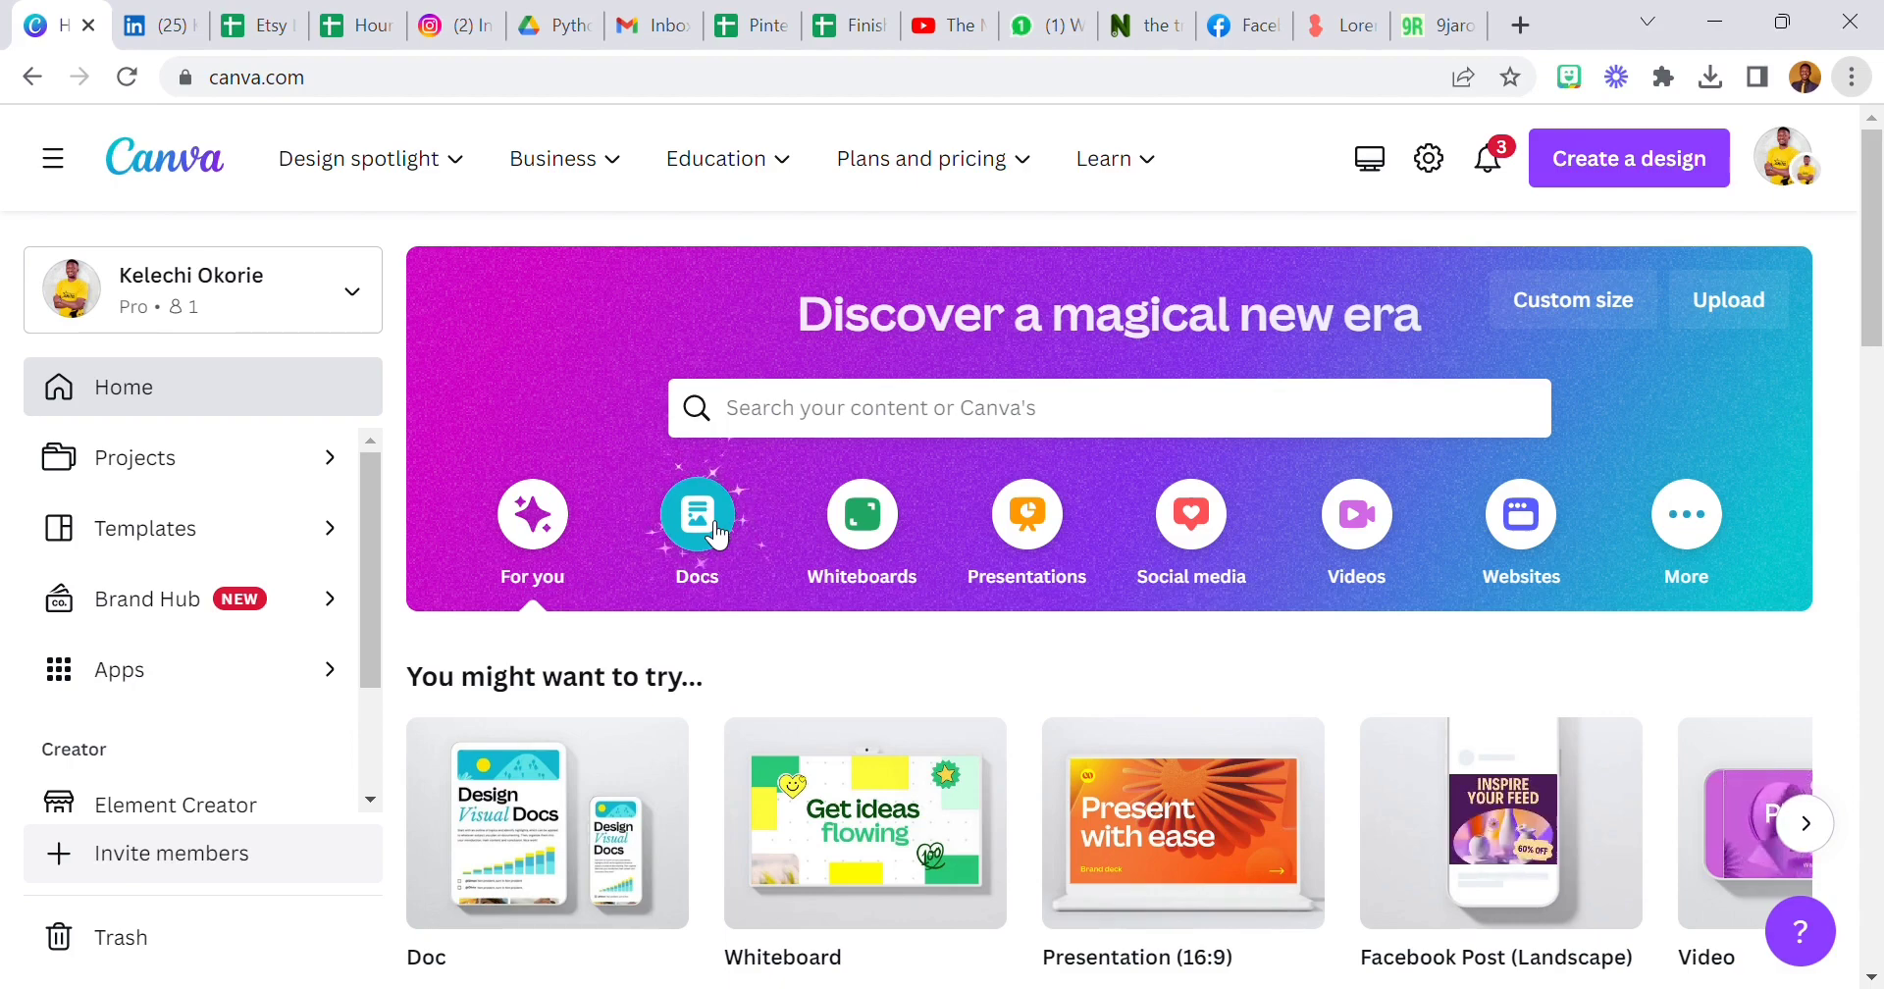
Try out Brand Hub from the home page's Canva Create features and open the Untitled Brand Kit.
scroll(647, 564, "down", 3)
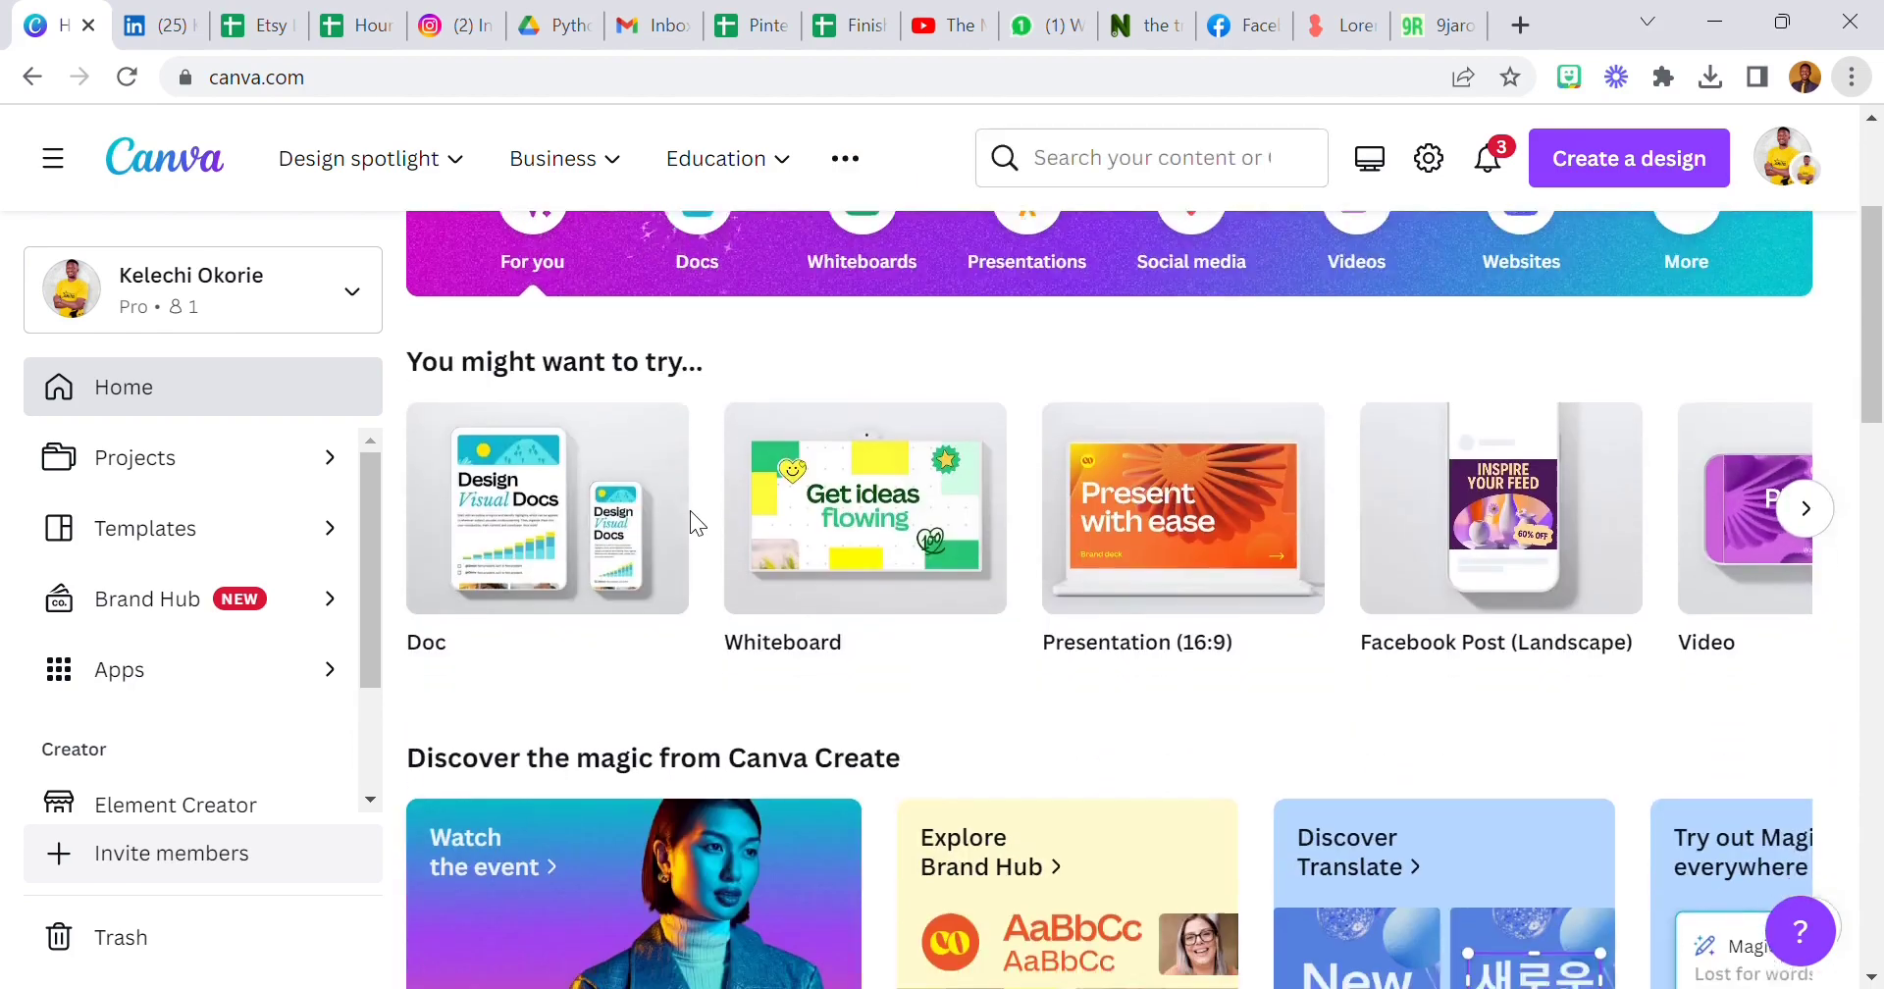
scroll(627, 580, "down", 4)
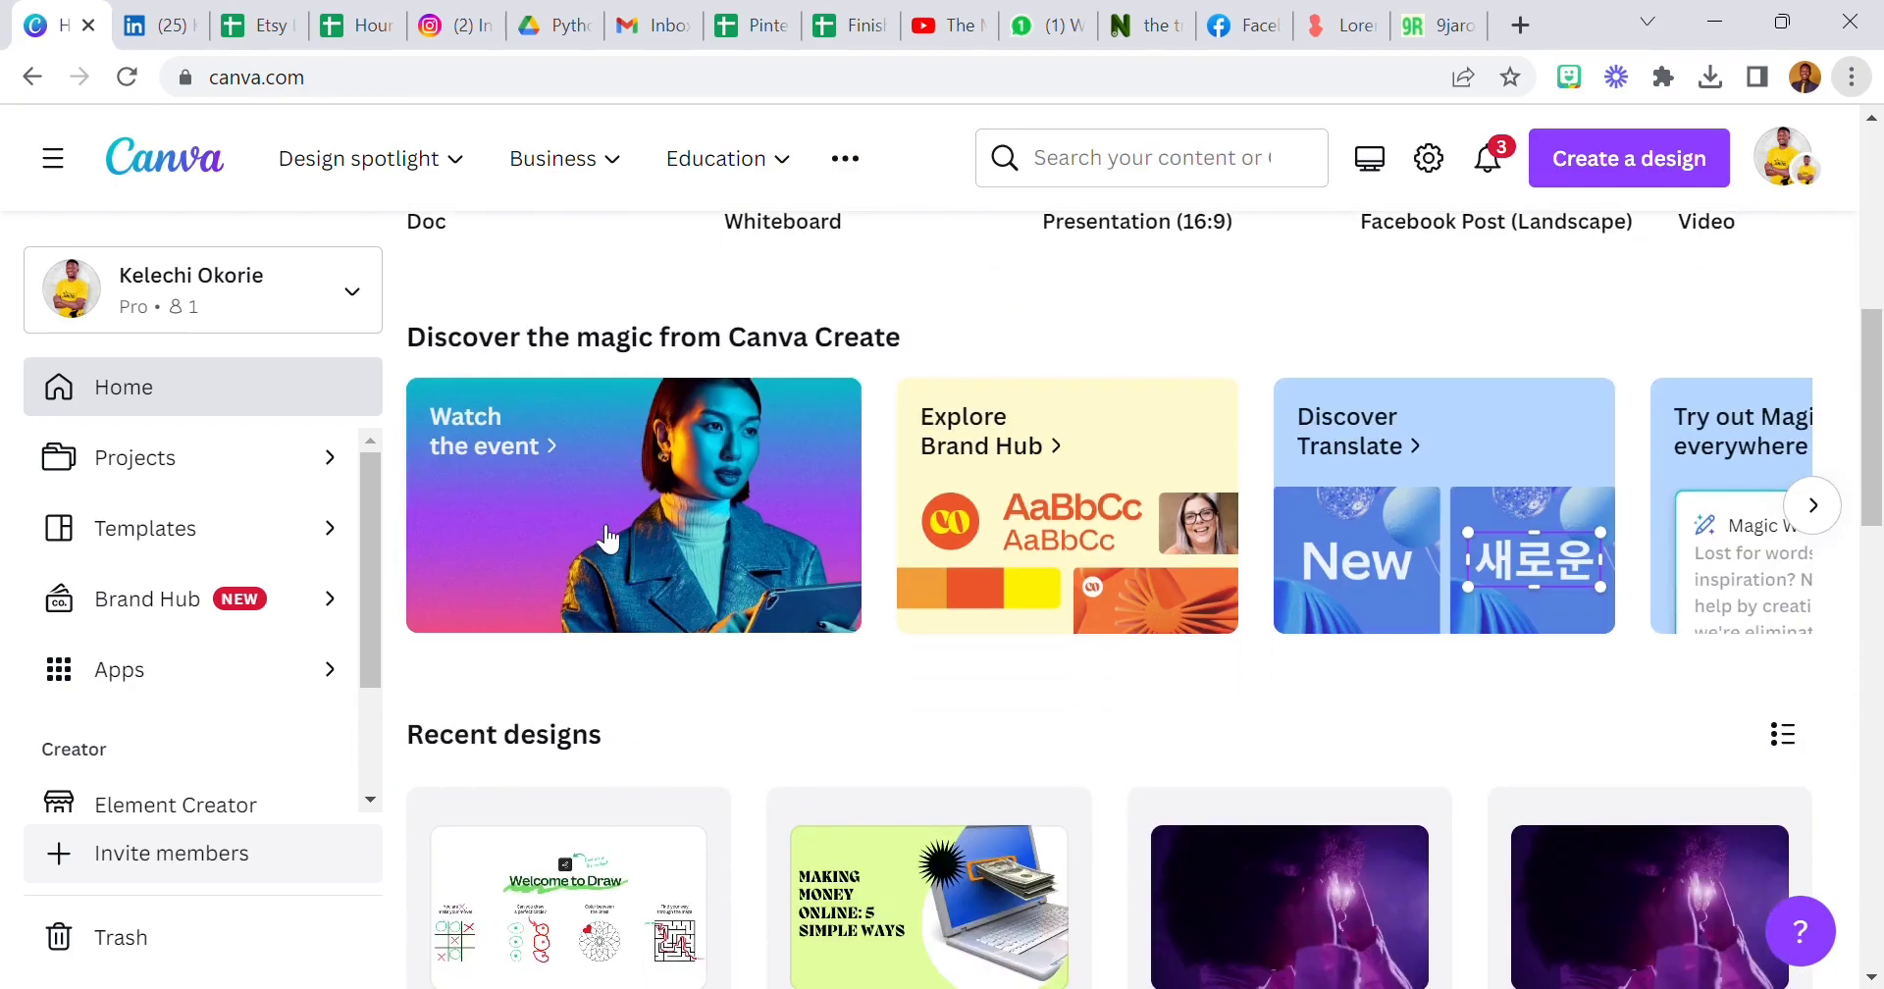
scroll(603, 536, "up", 1)
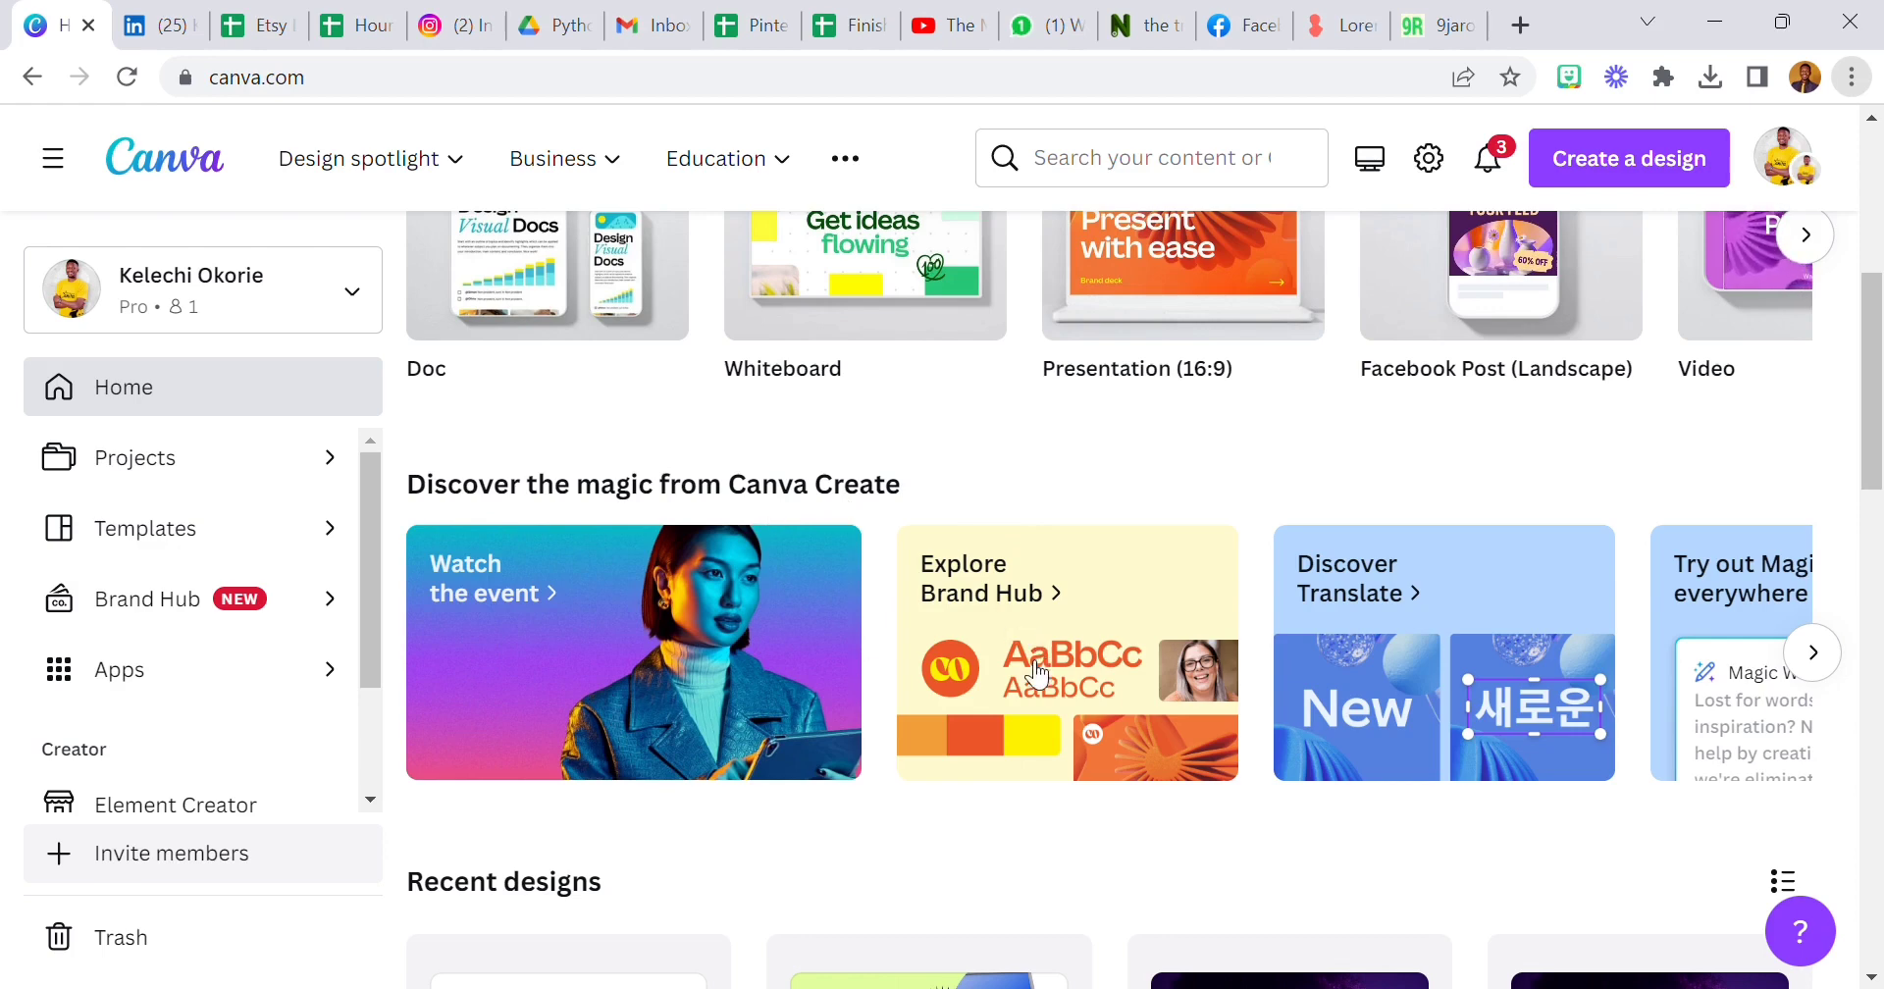
left_click(1813, 652)
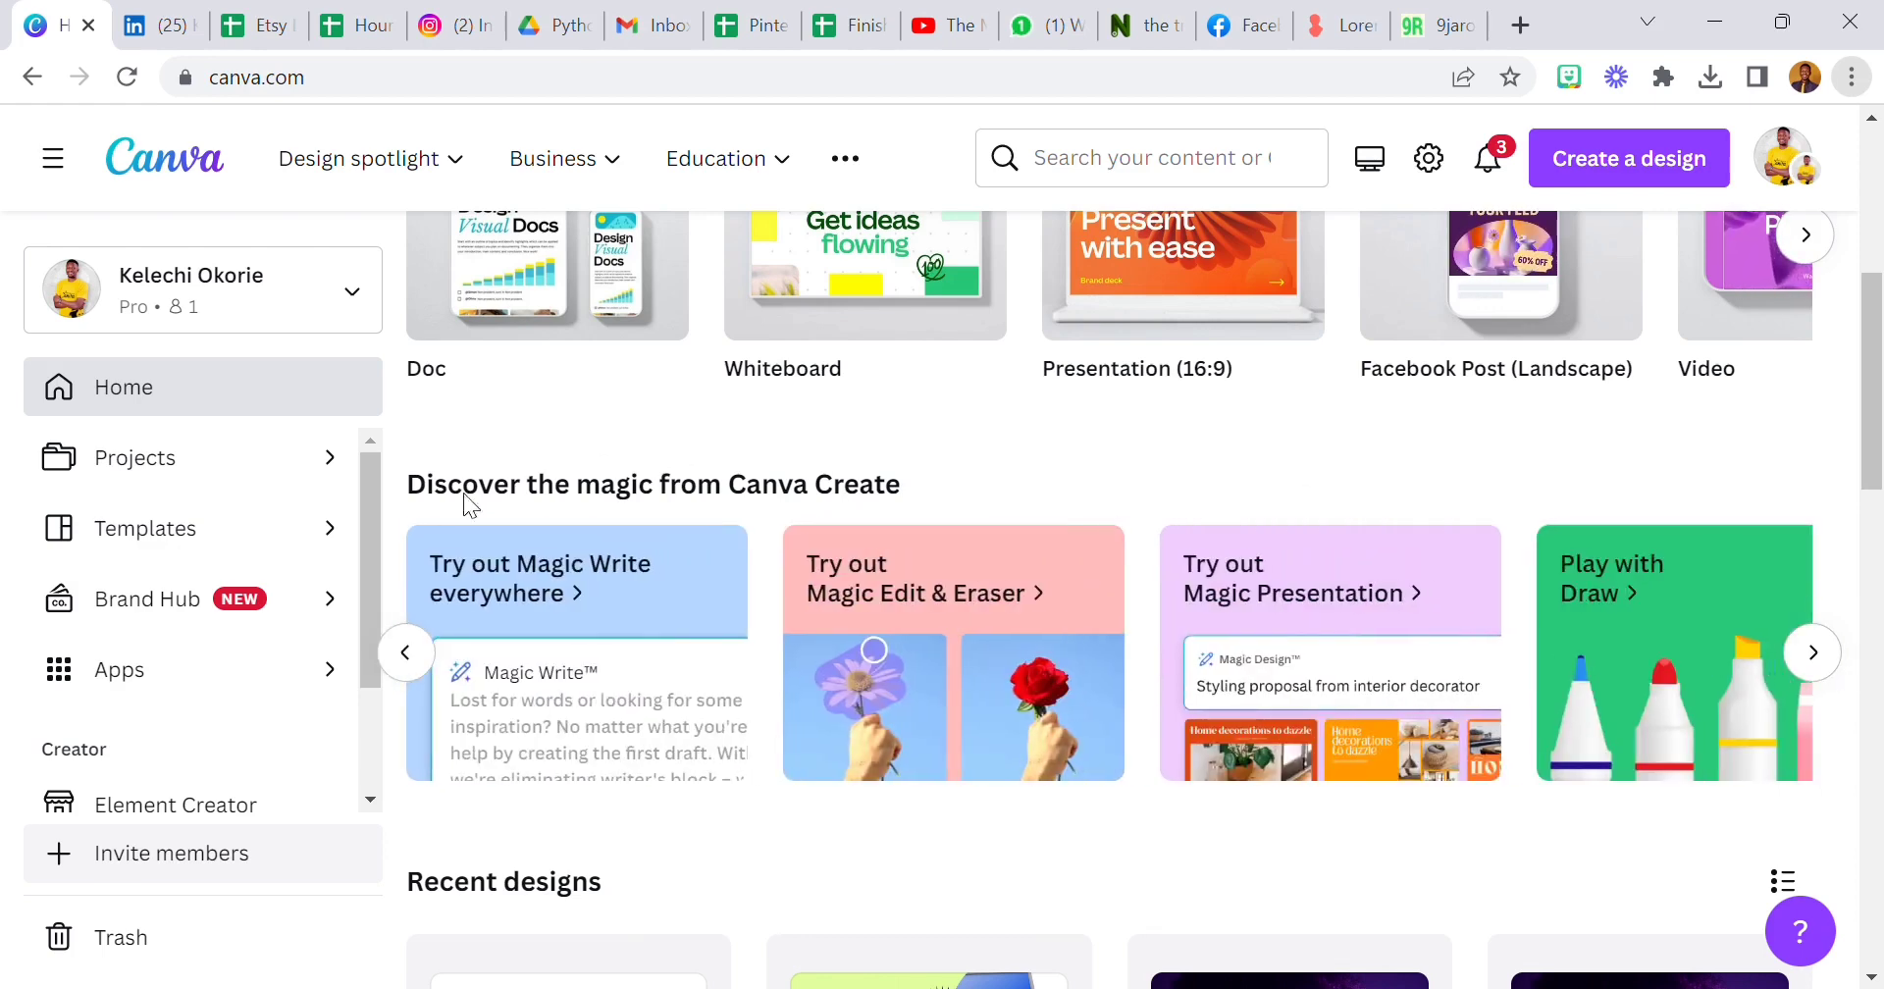
left_click(411, 665)
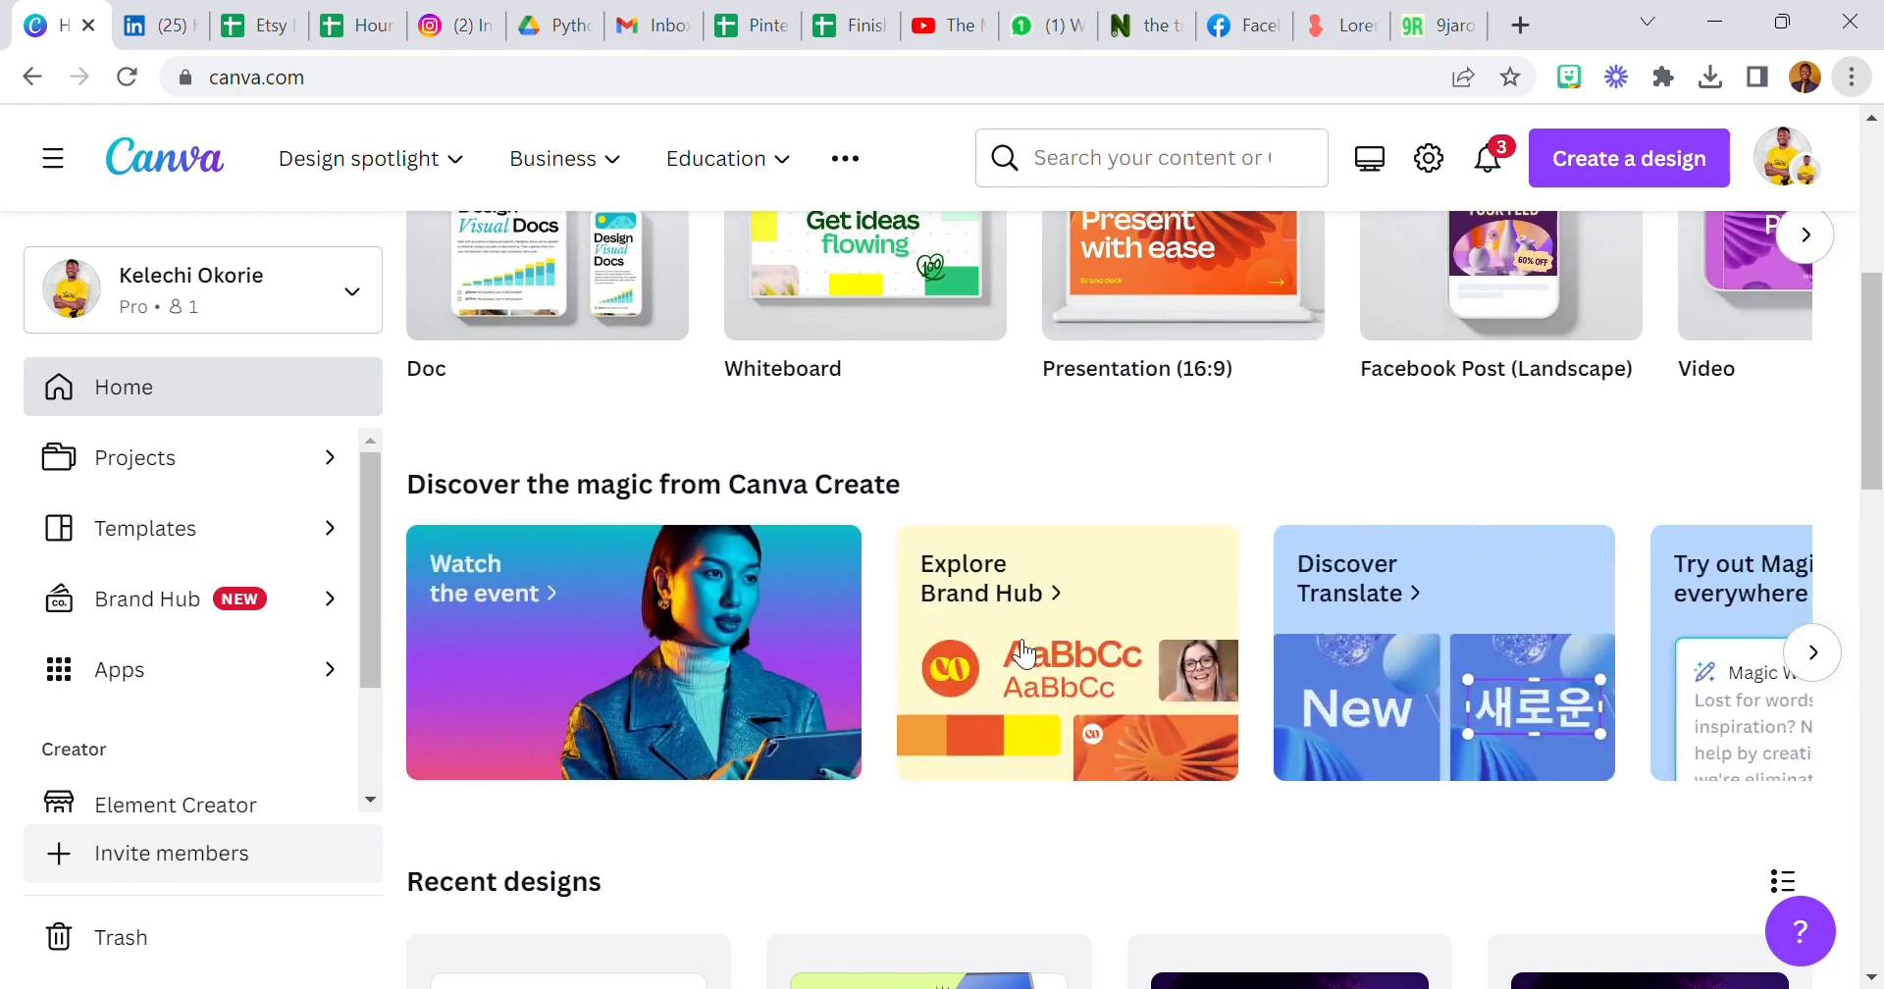
left_click(1021, 652)
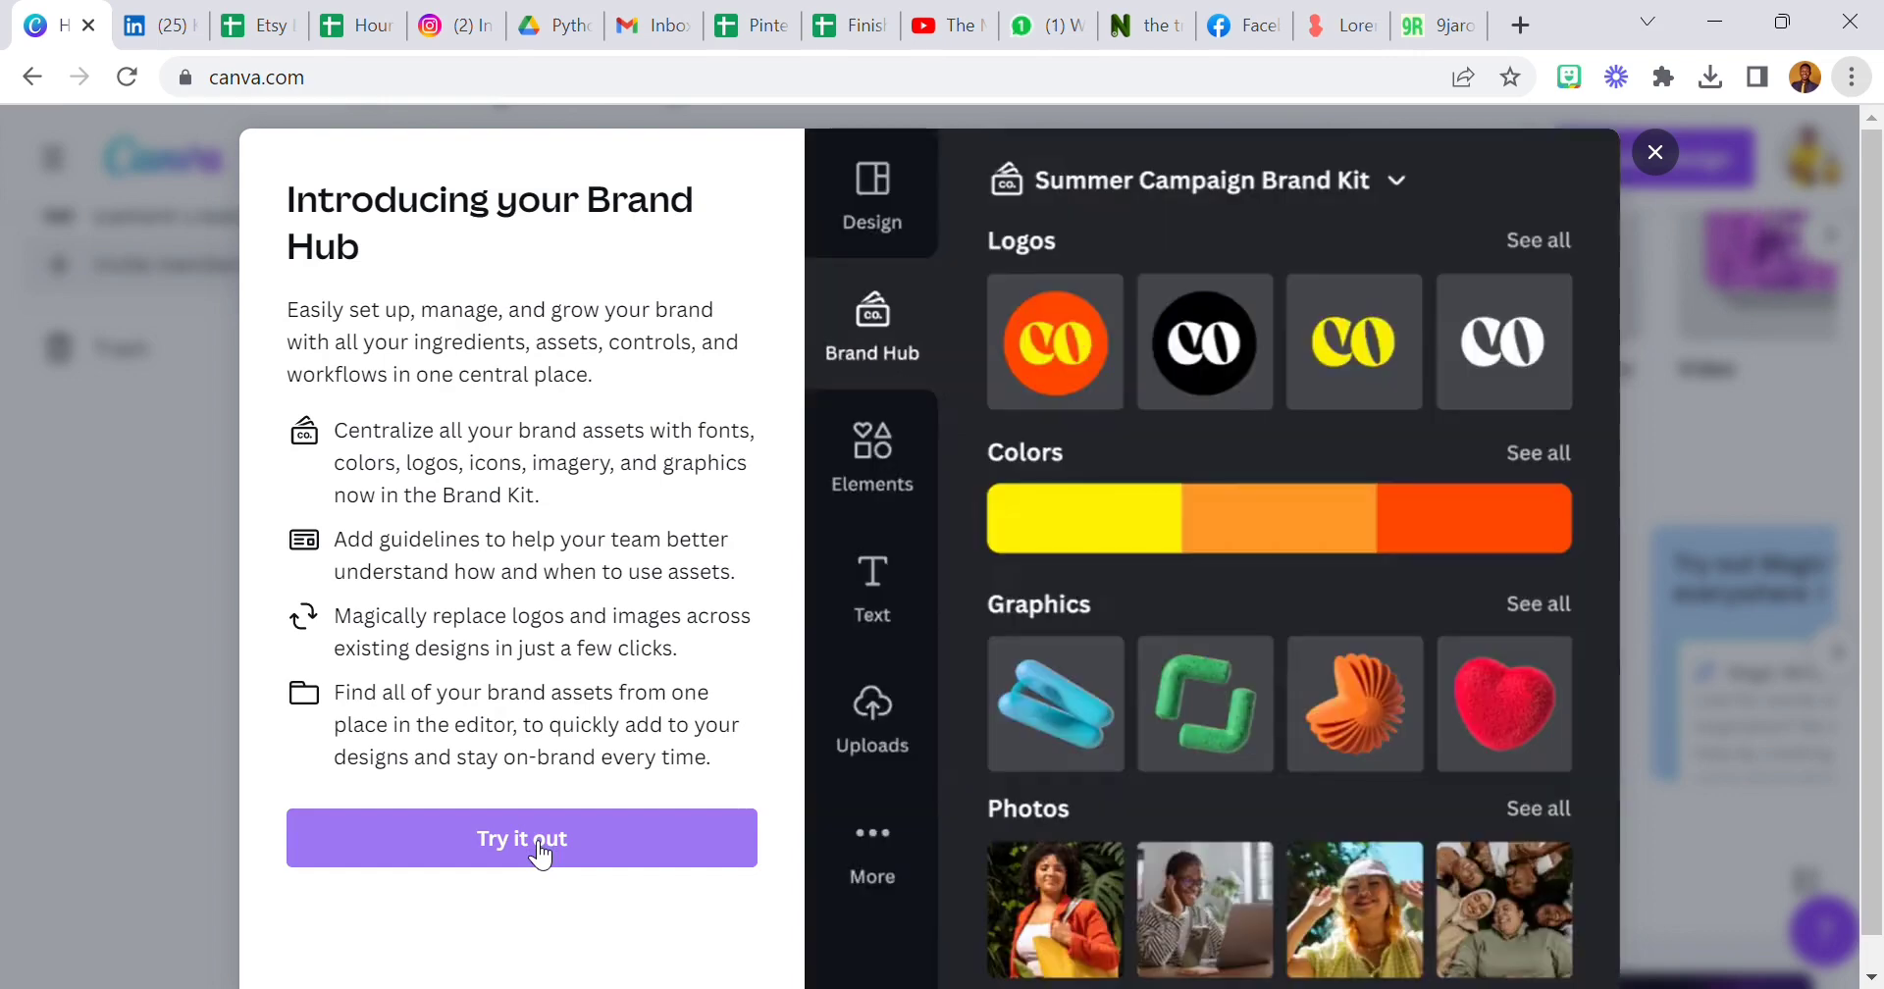
left_click(539, 847)
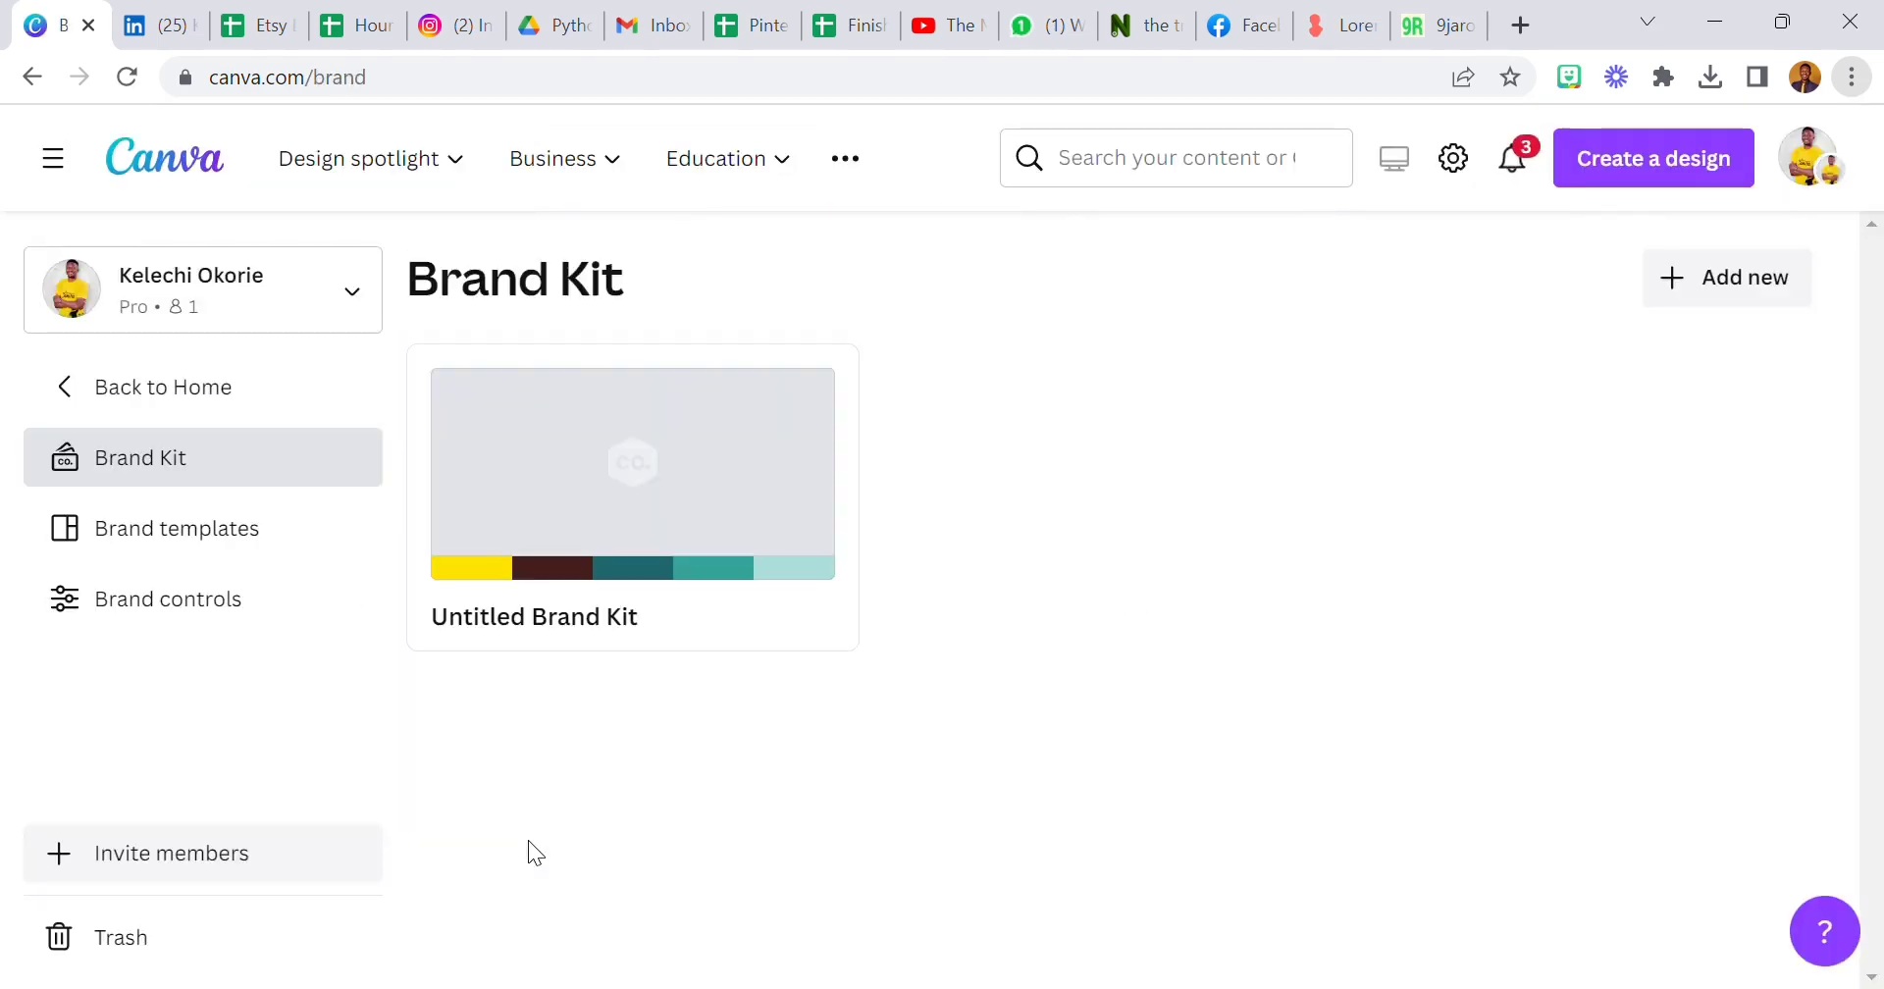
left_click(671, 535)
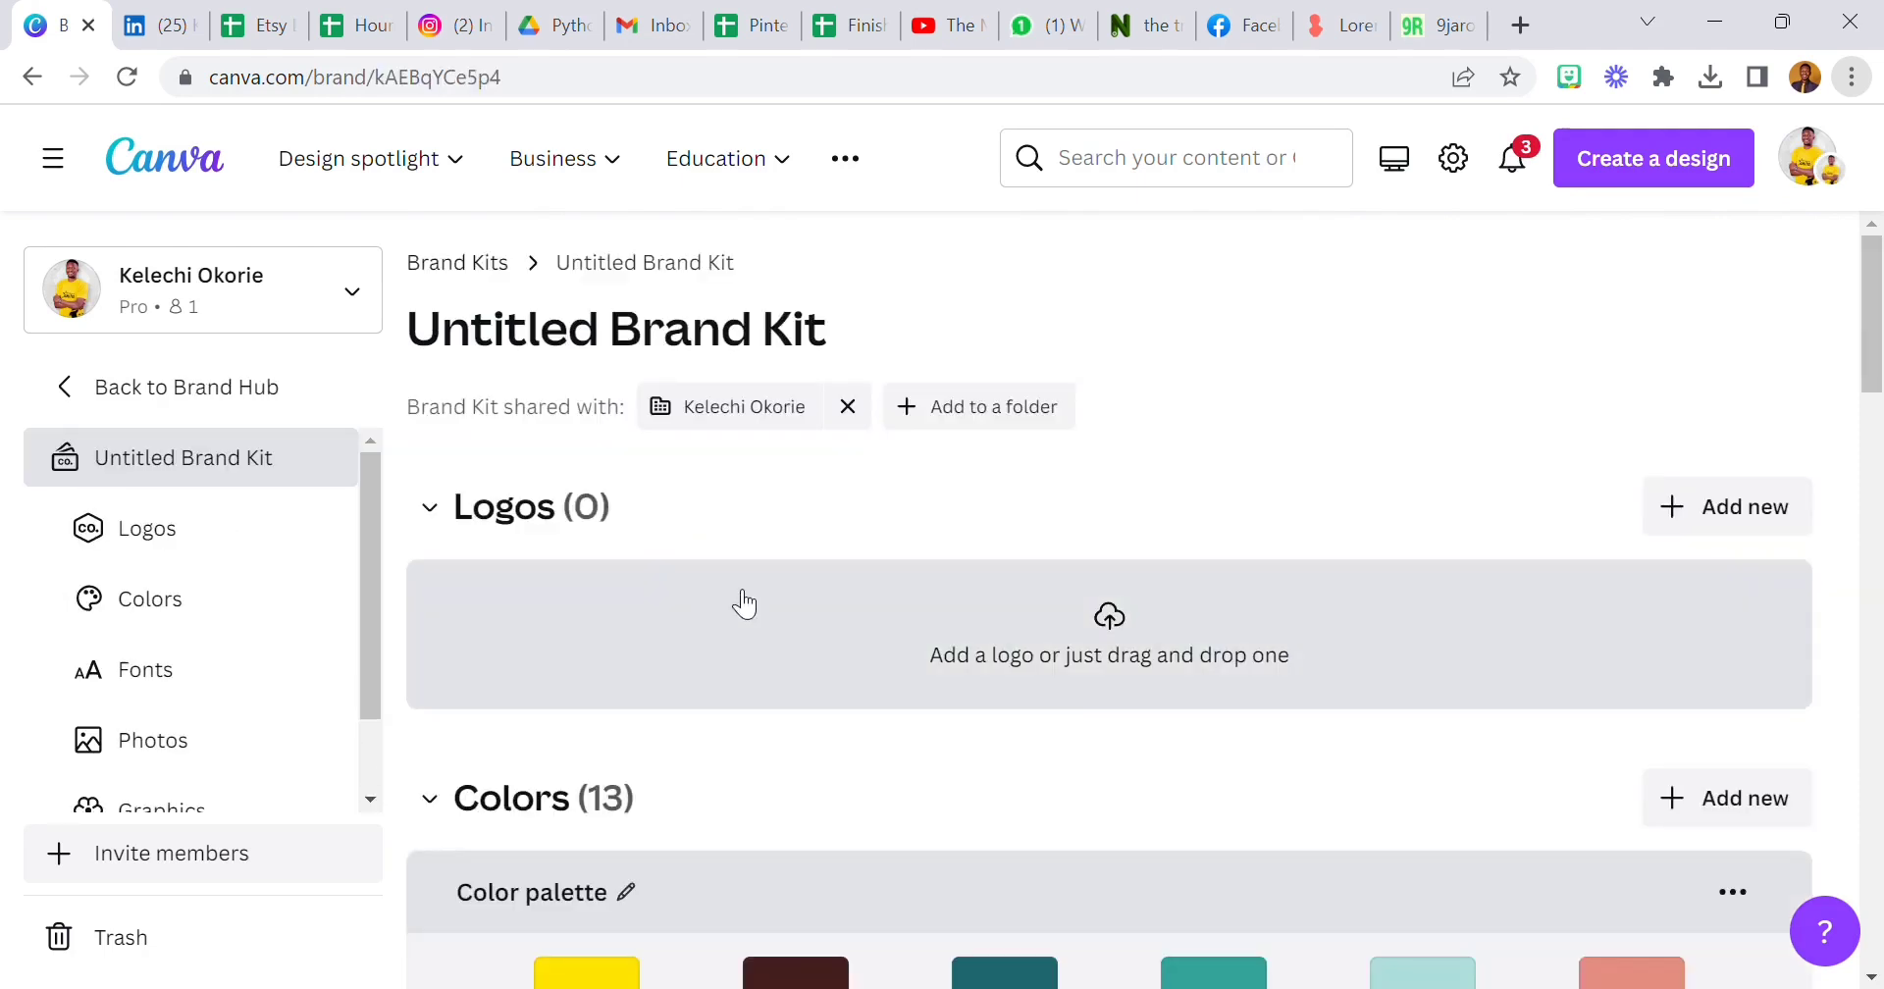
Examine the brand kit's logo options, color palettes, fonts, photos, graphics and icons sections.
scroll(742, 601, "down", 3)
scroll(660, 726, "down", 5)
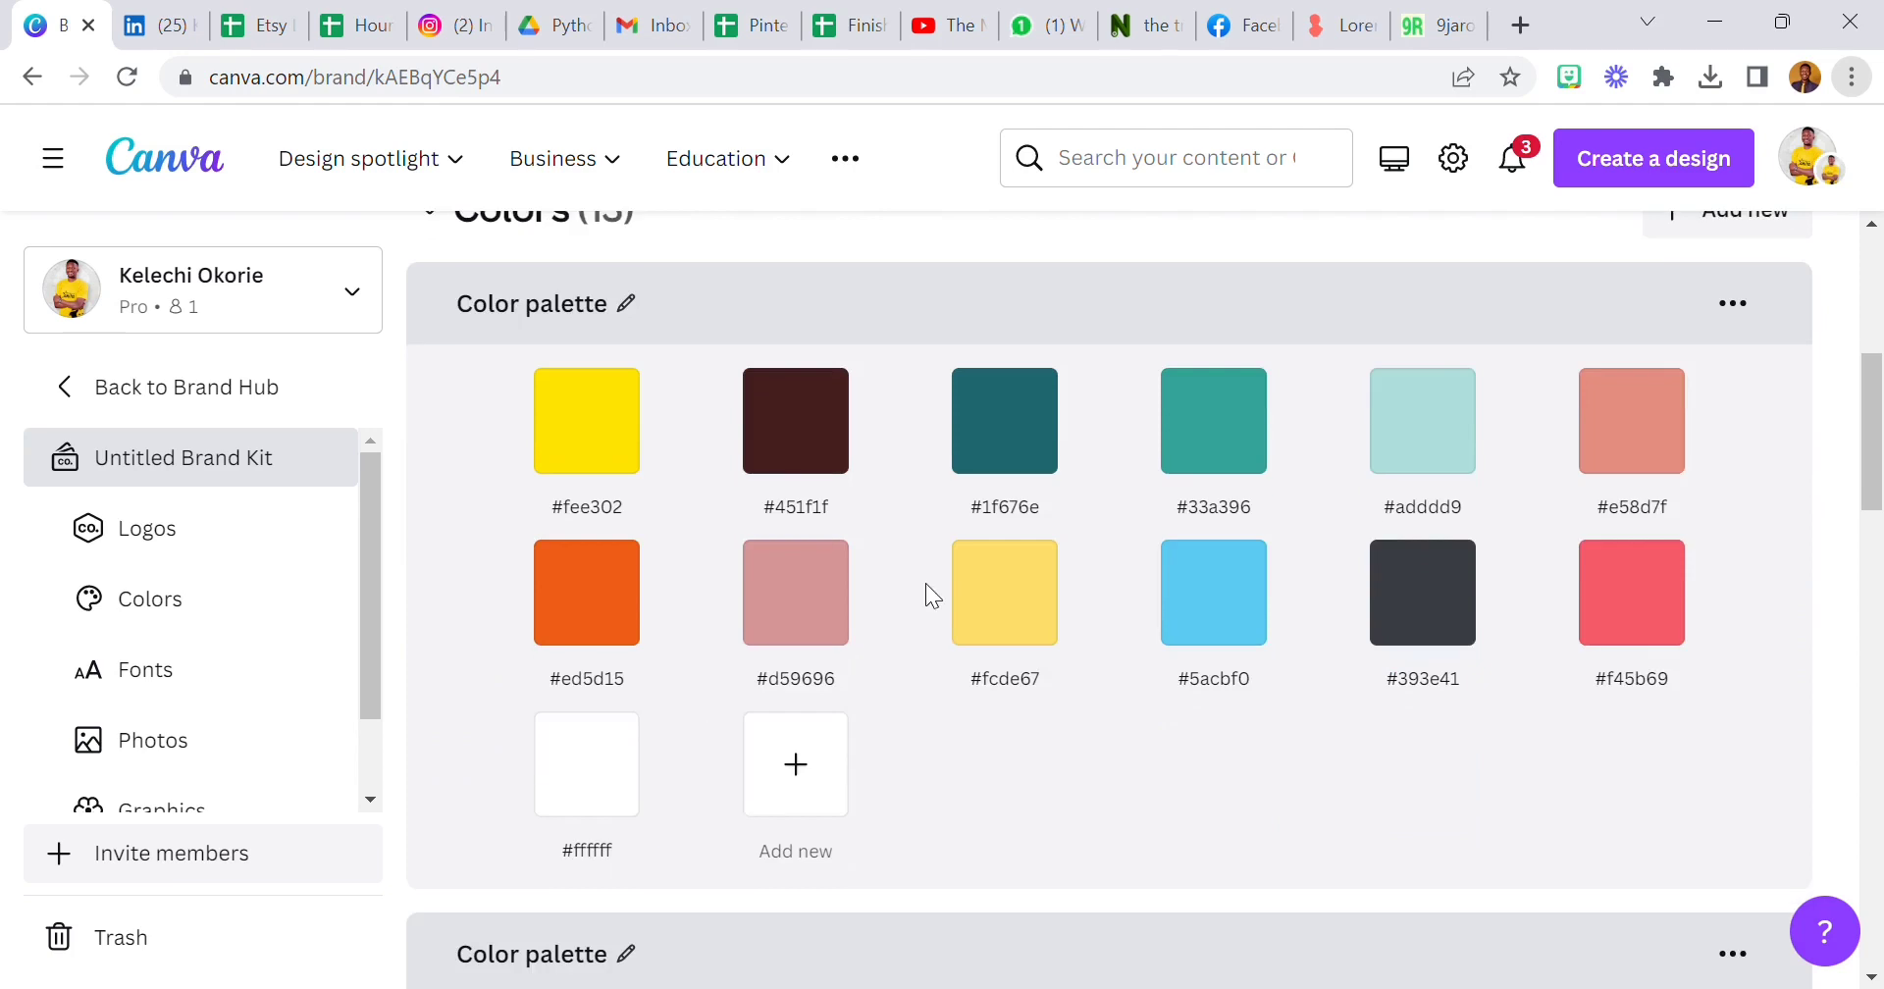
scroll(738, 602, "up", 8)
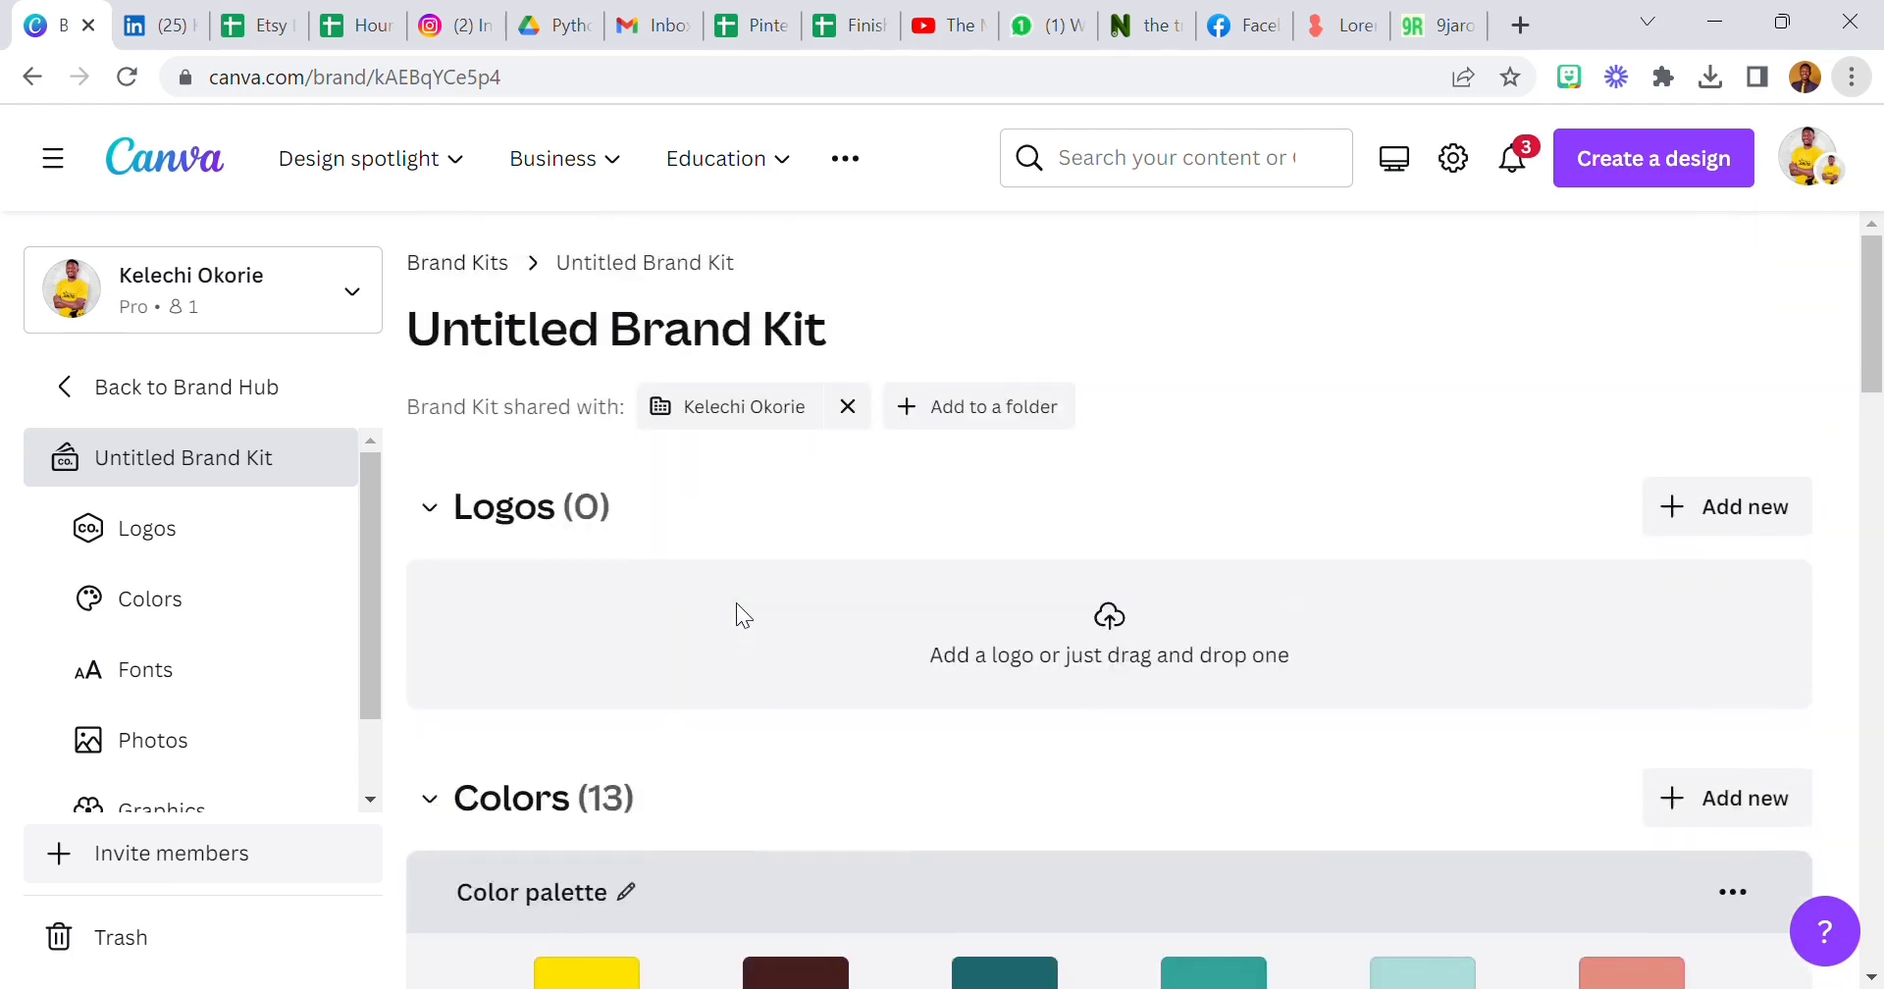
left_click(1717, 512)
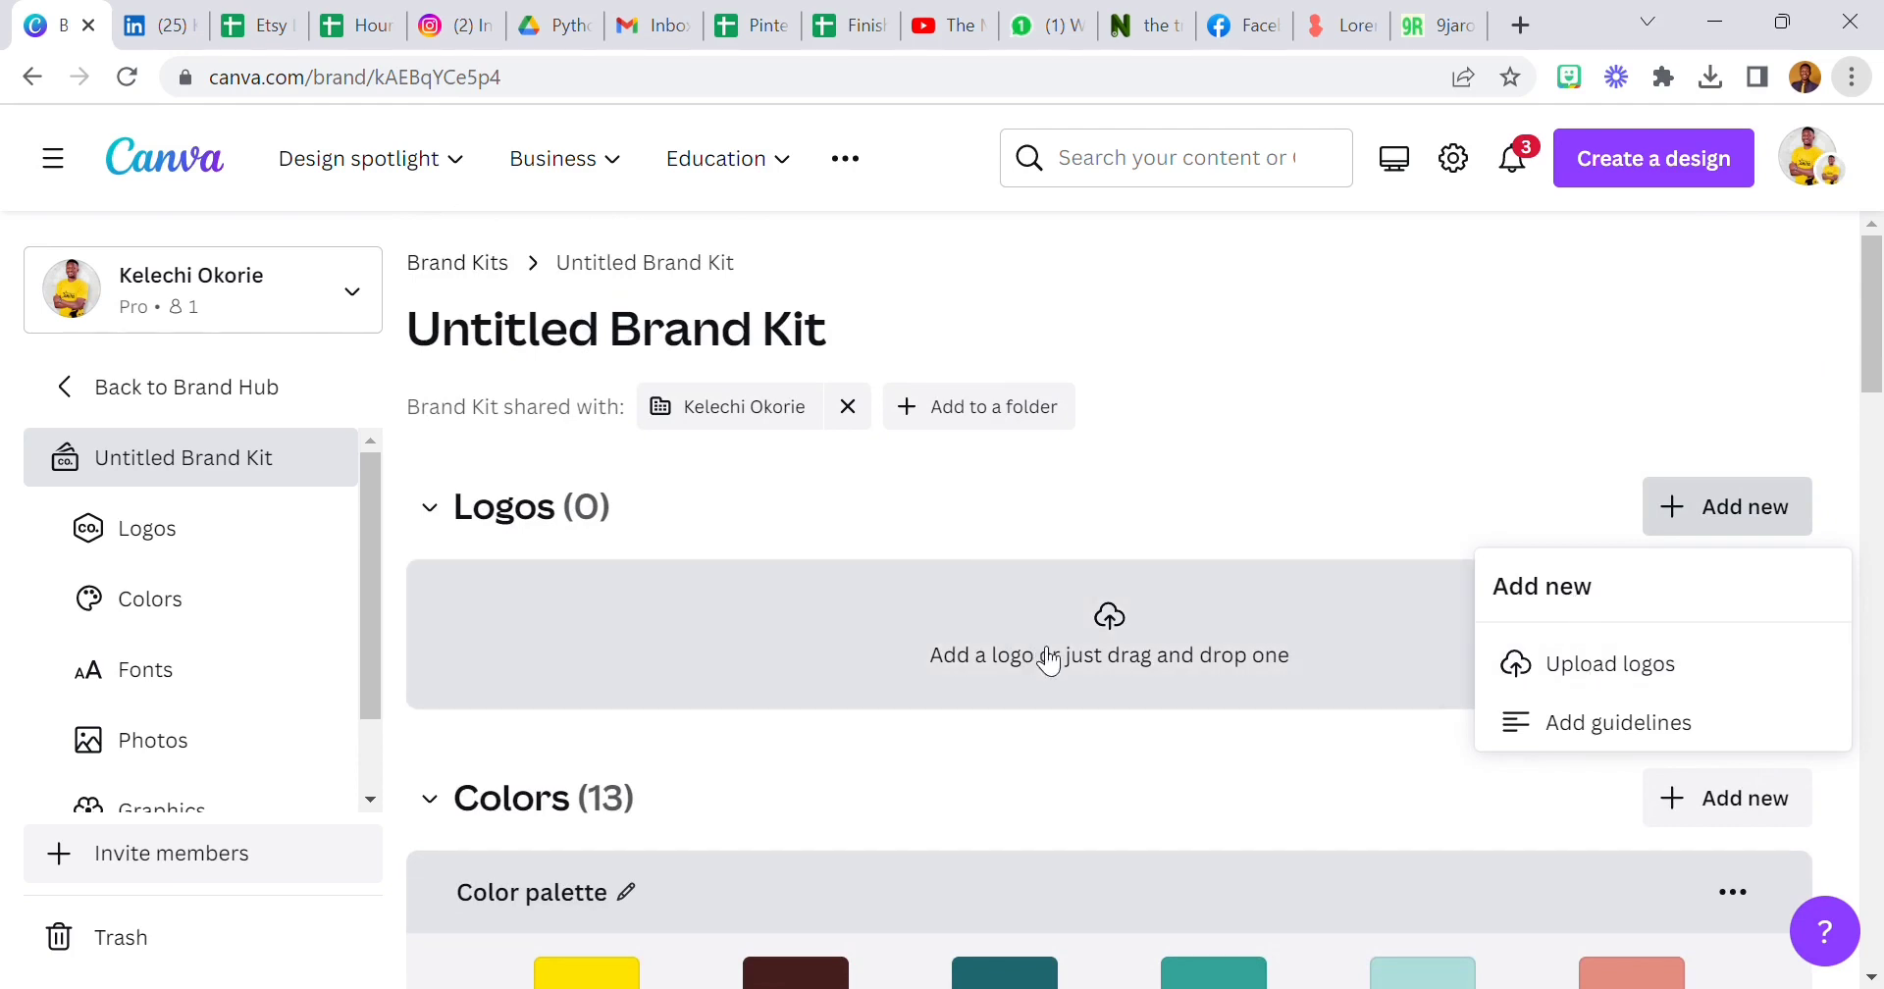
left_click(1161, 481)
scroll(684, 633, "down", 10)
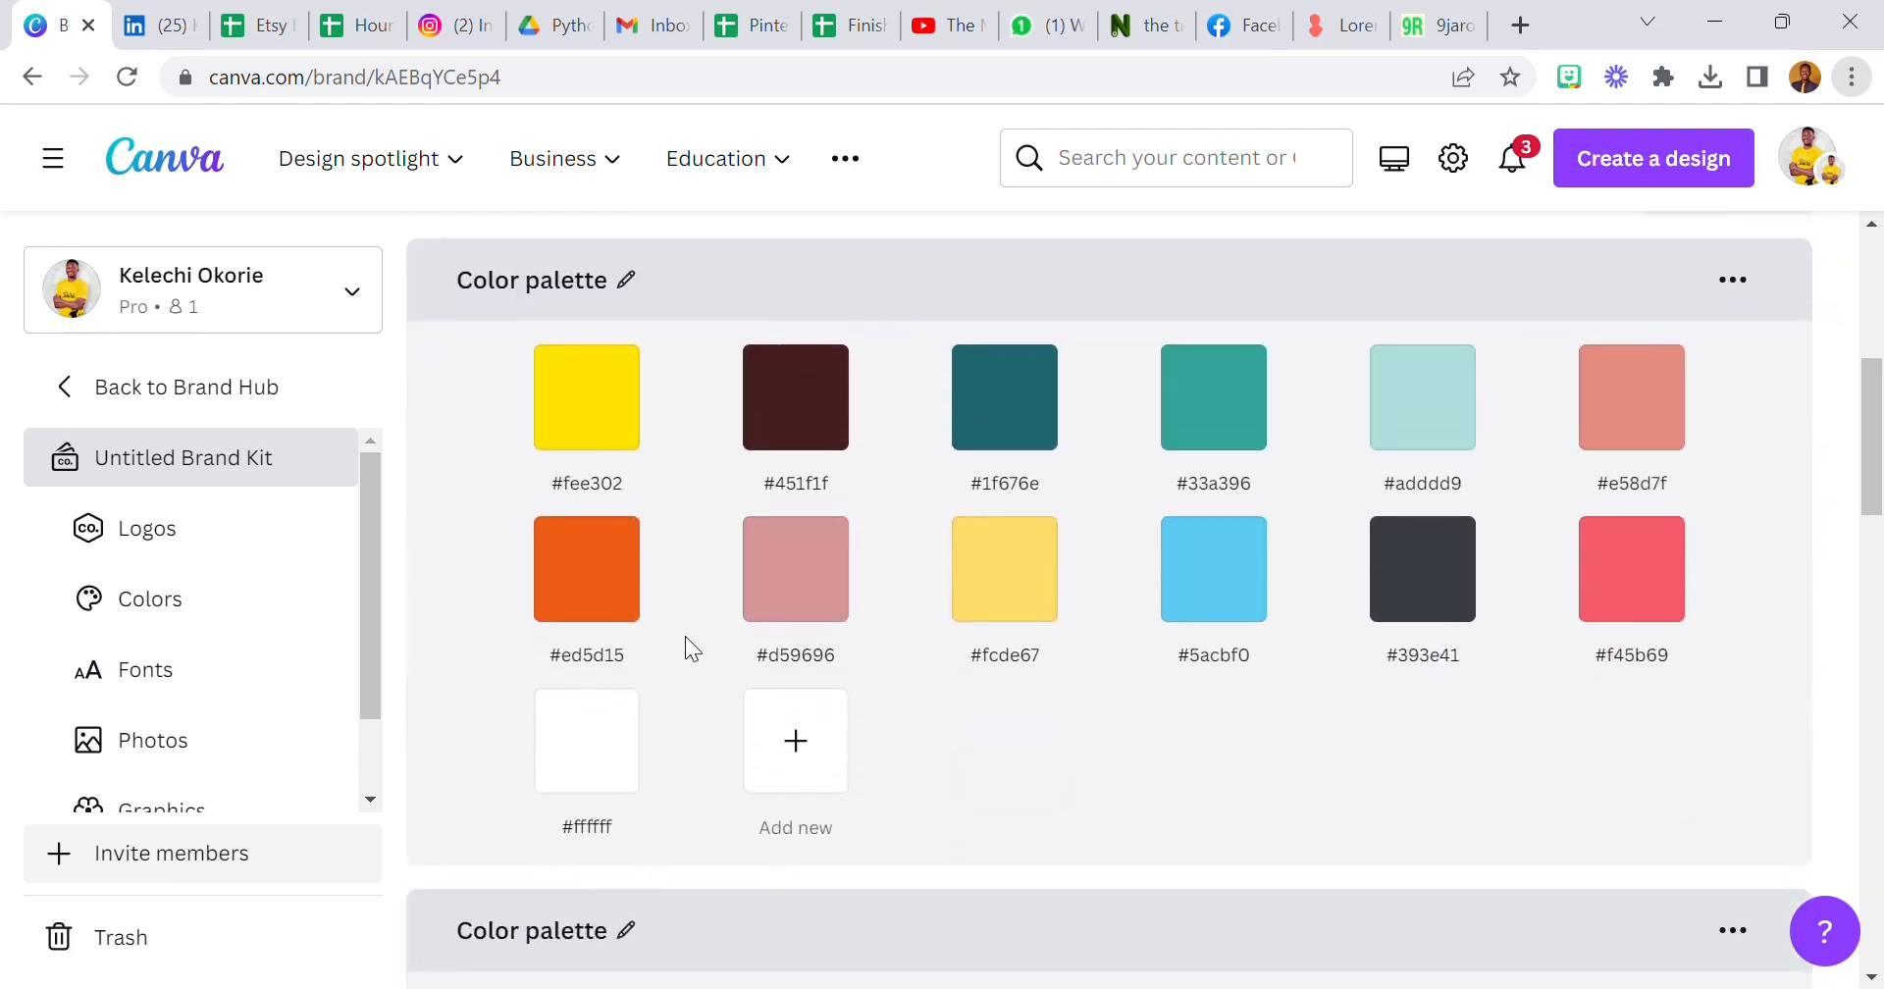
scroll(601, 651, "down", 3)
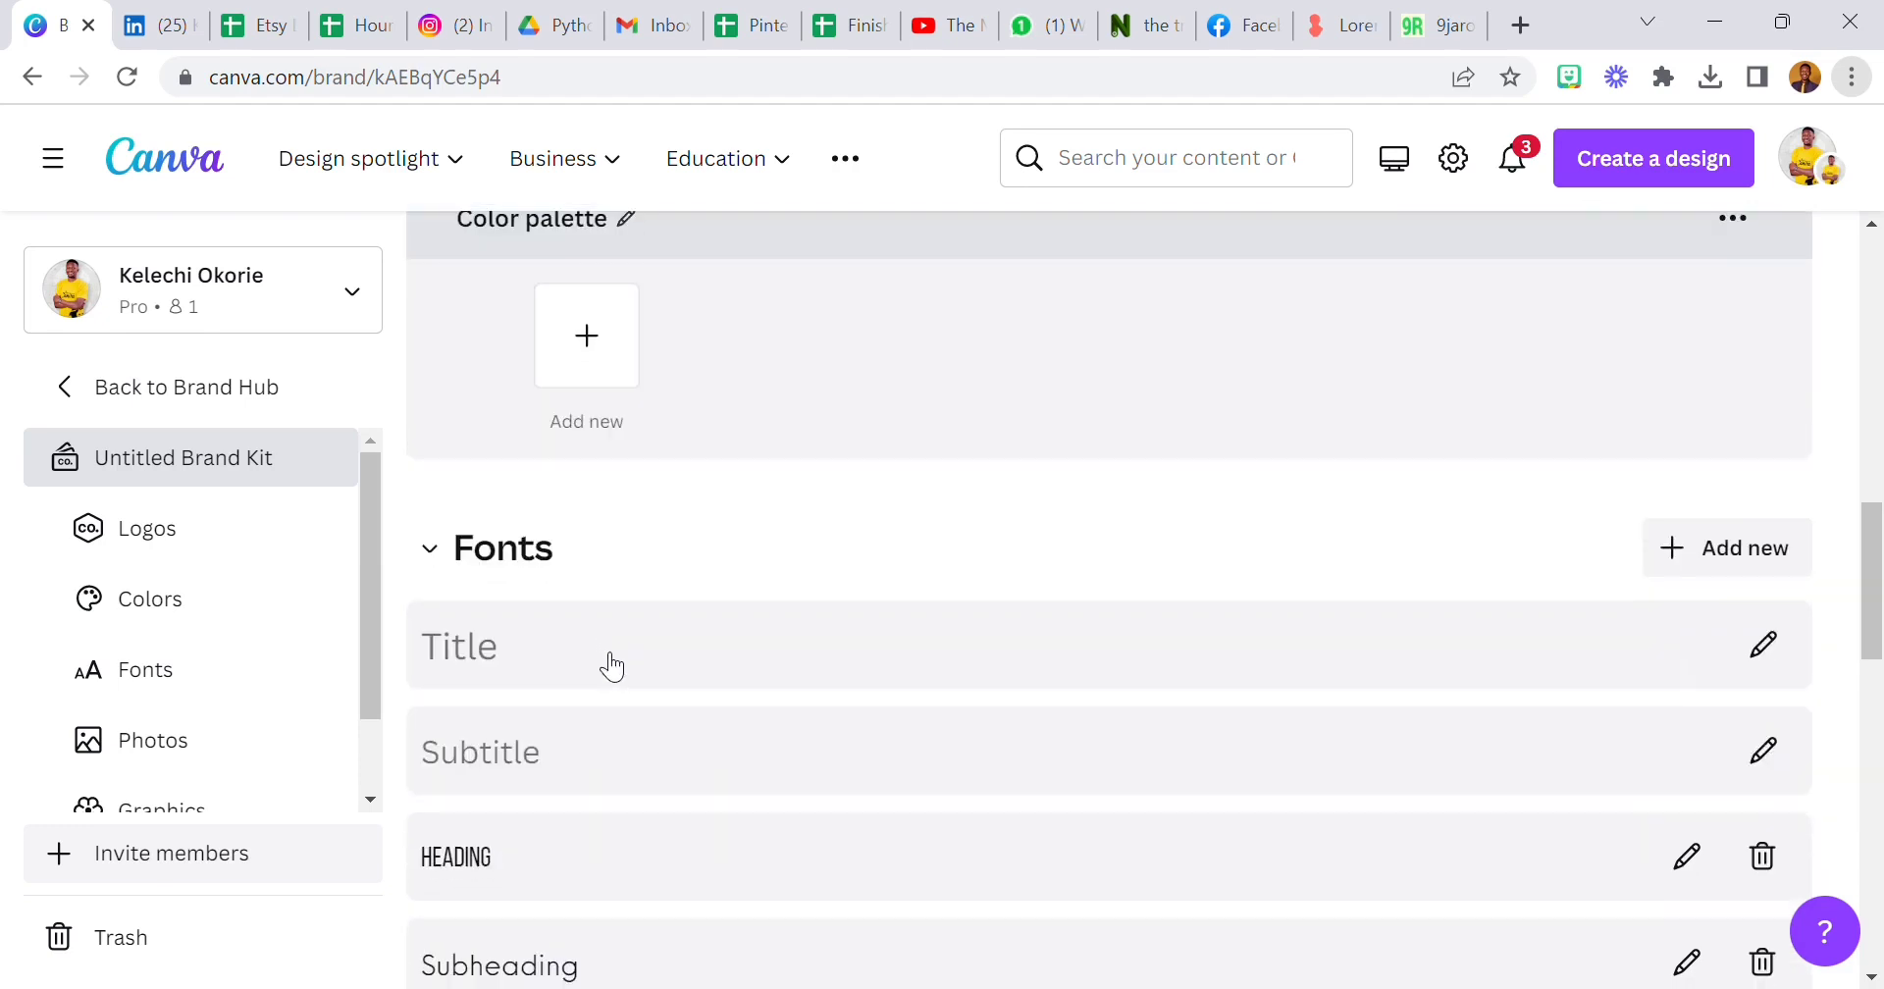
scroll(601, 588, "down", 3)
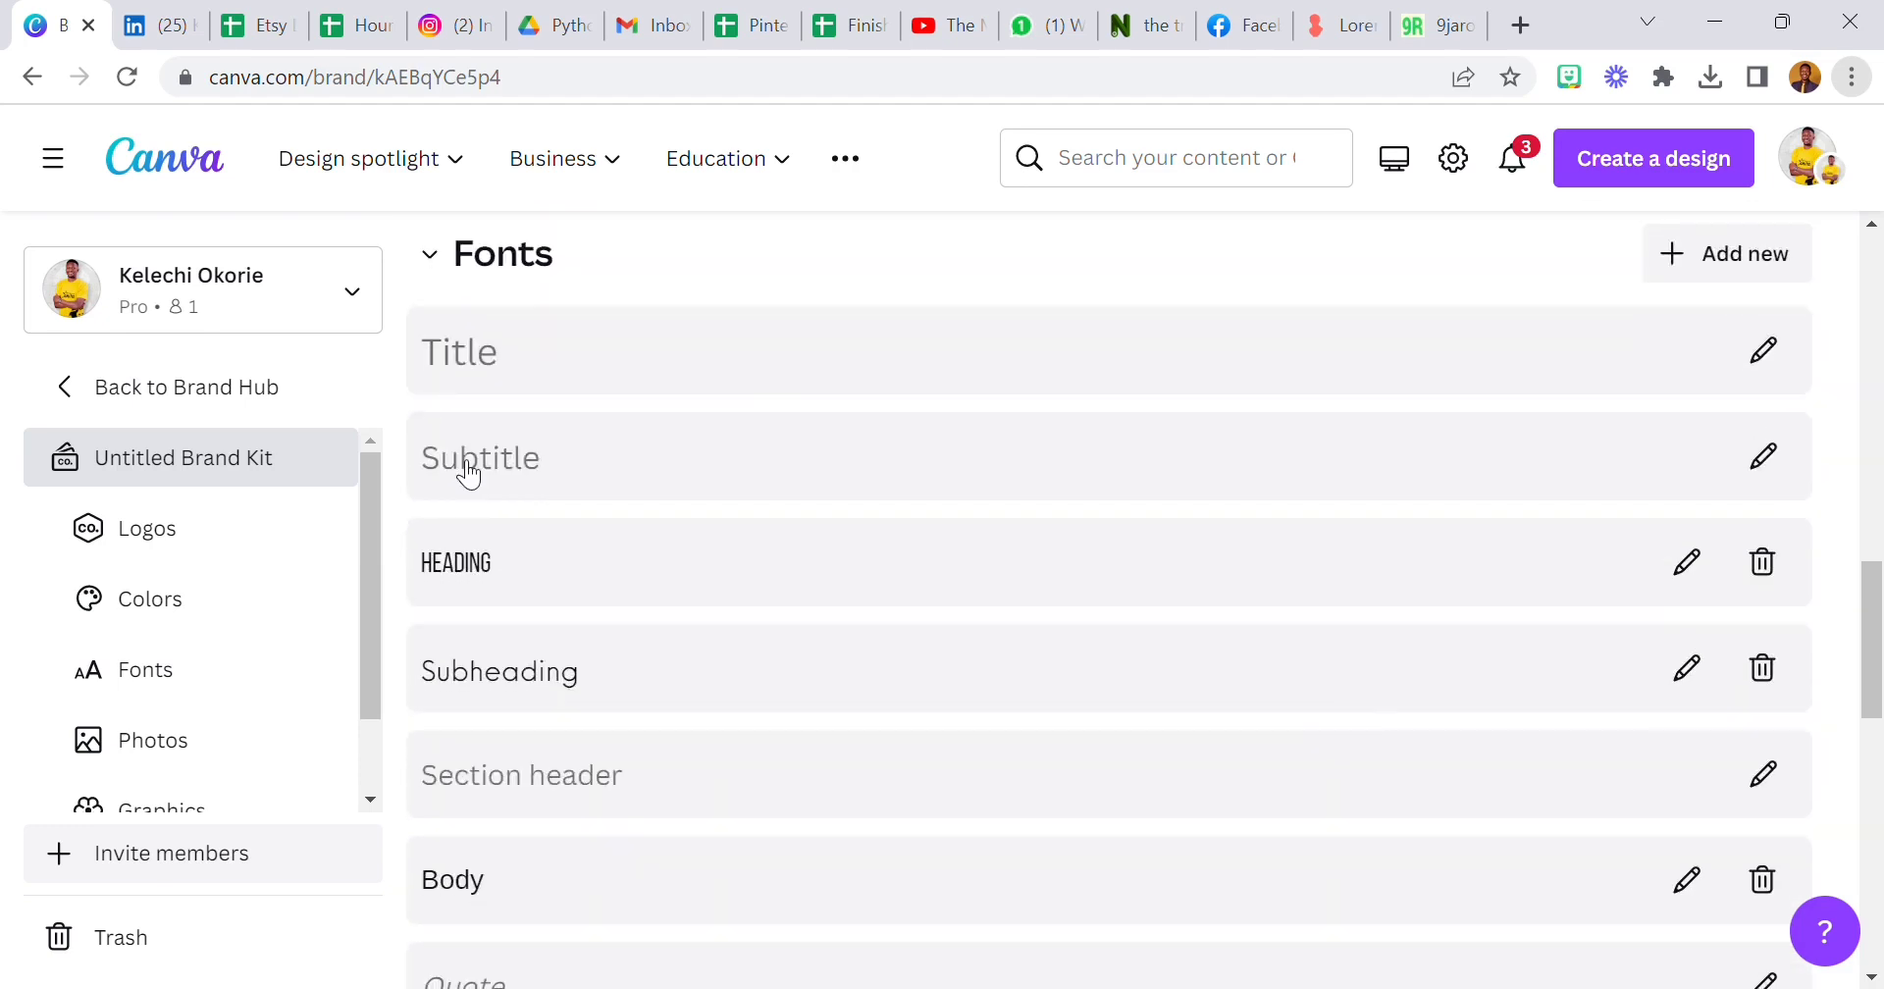
scroll(539, 601, "down", 3)
scroll(535, 593, "up", 1)
scroll(535, 598, "down", 4)
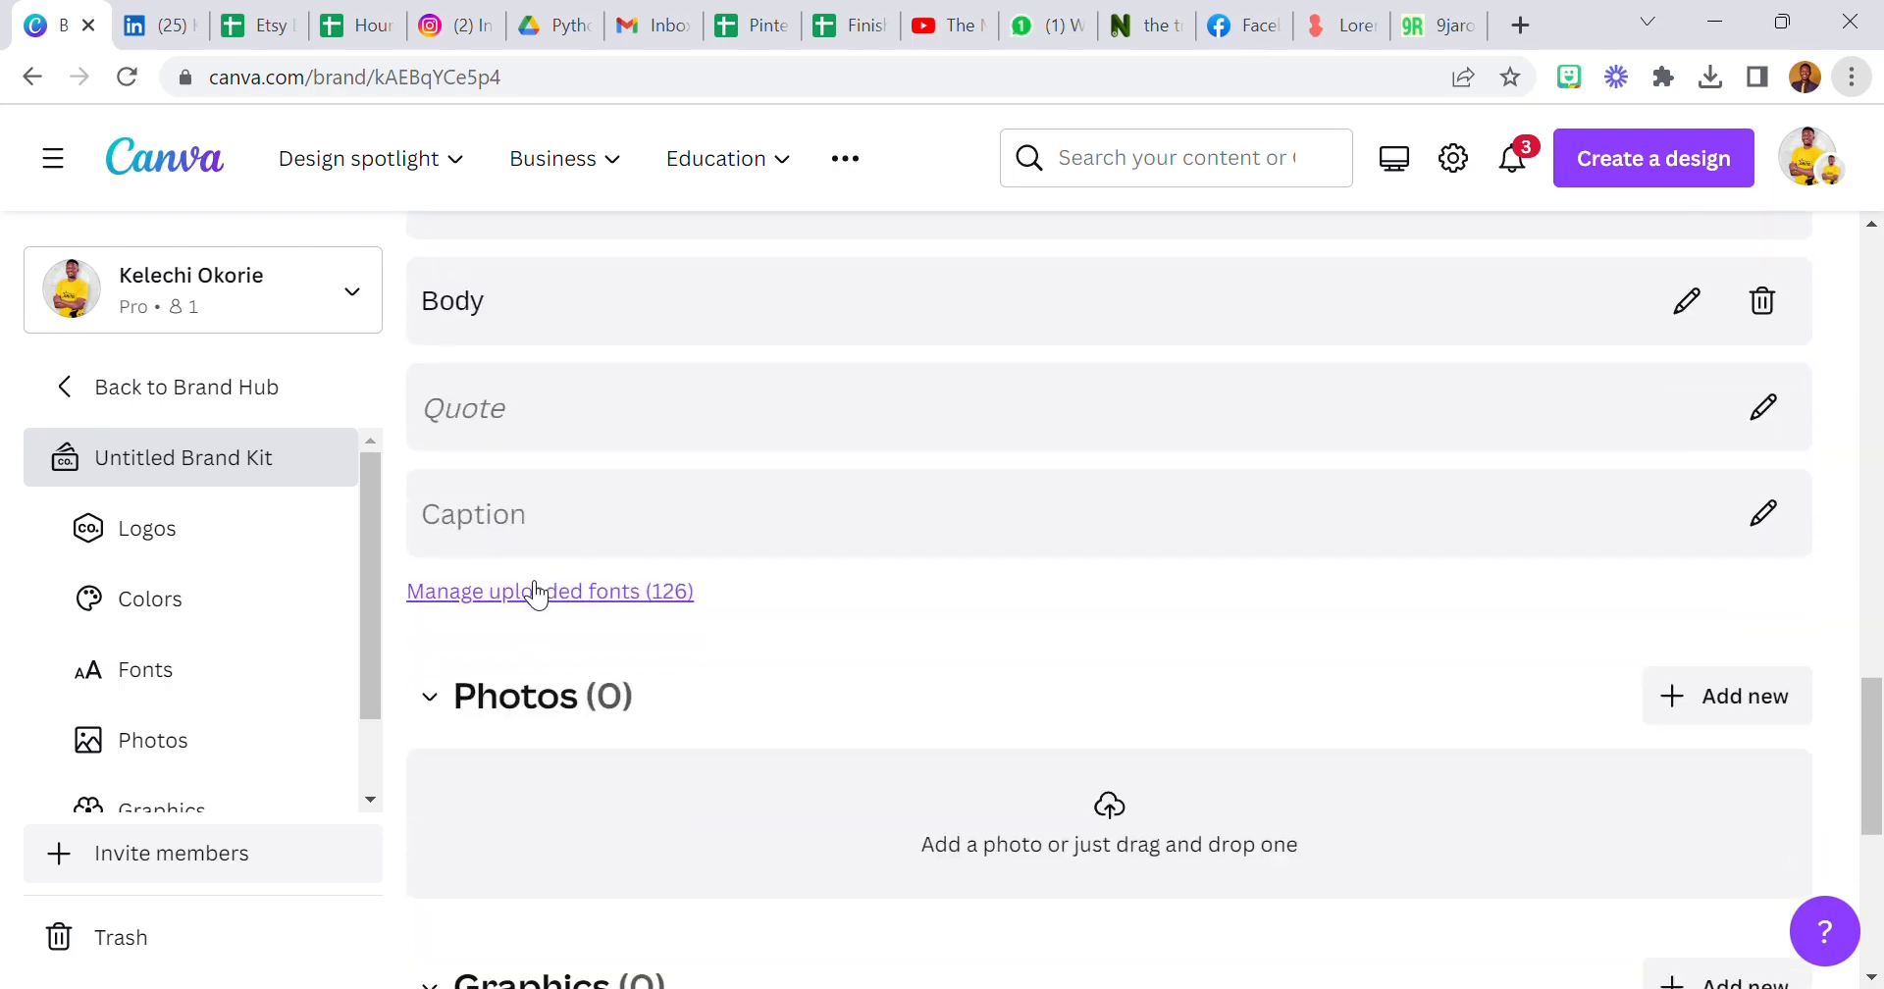
scroll(584, 608, "down", 3)
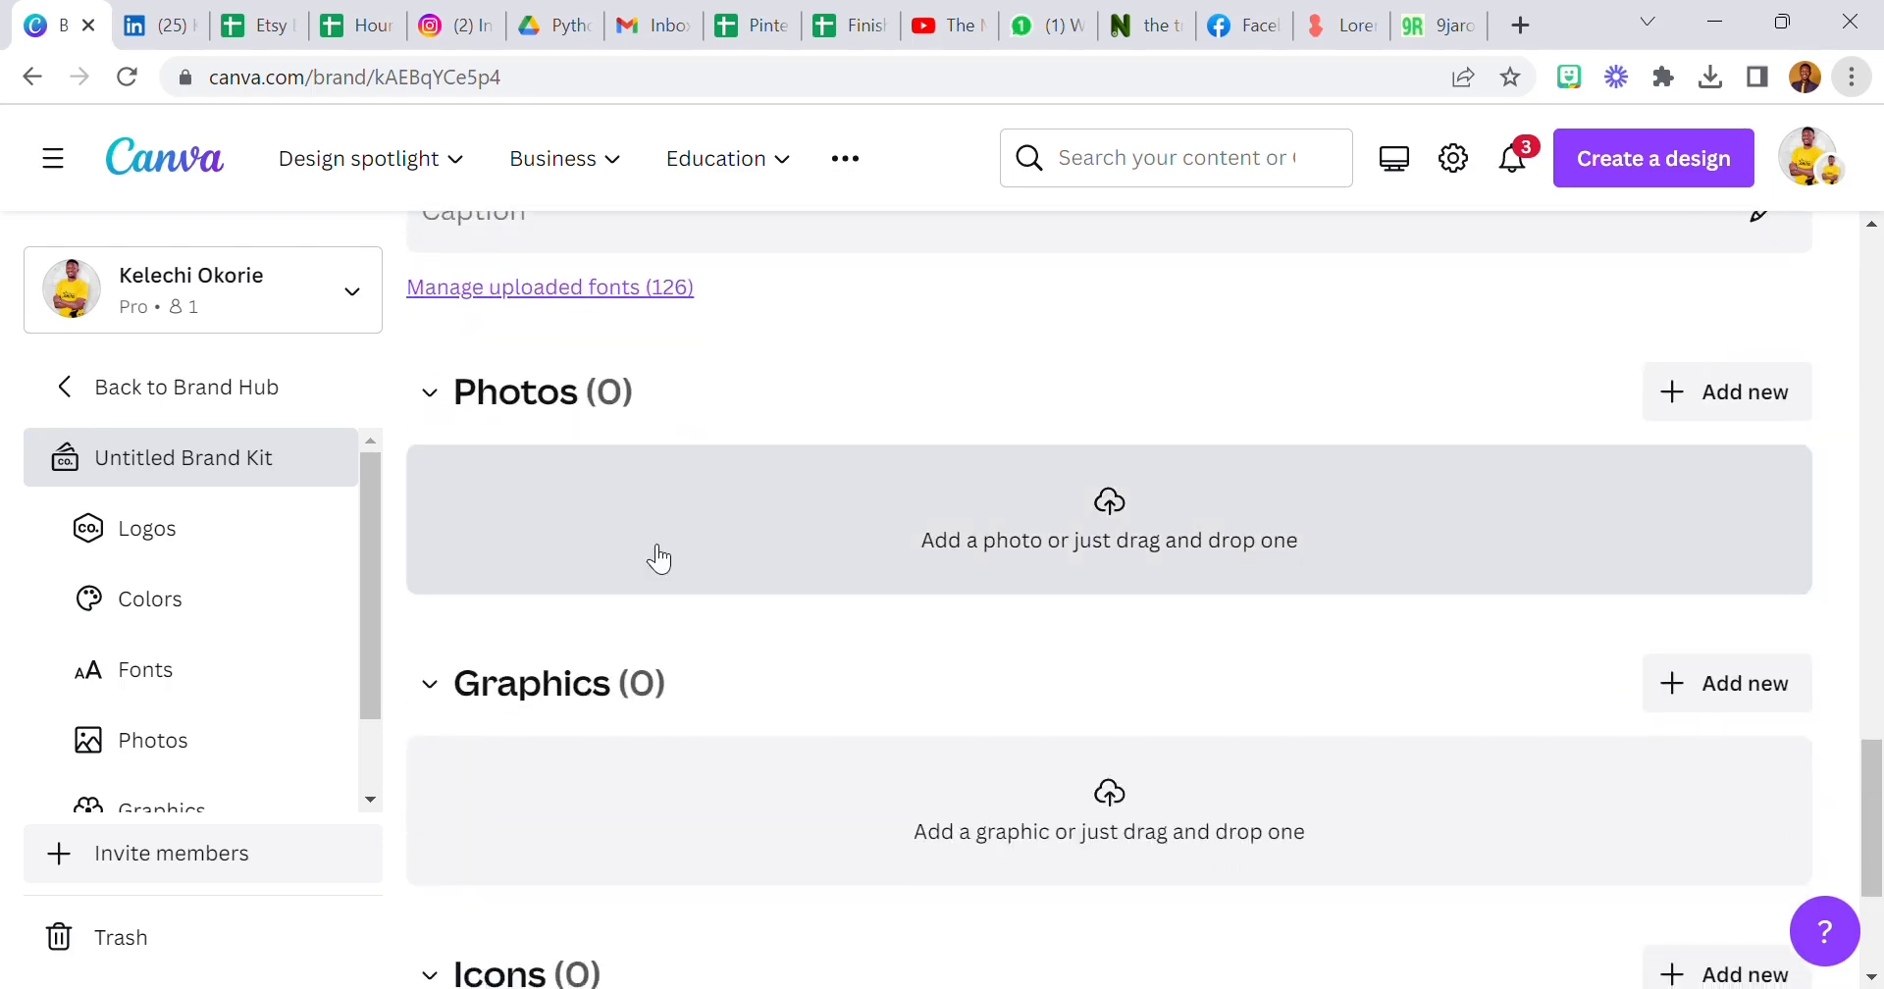
scroll(777, 567, "down", 3)
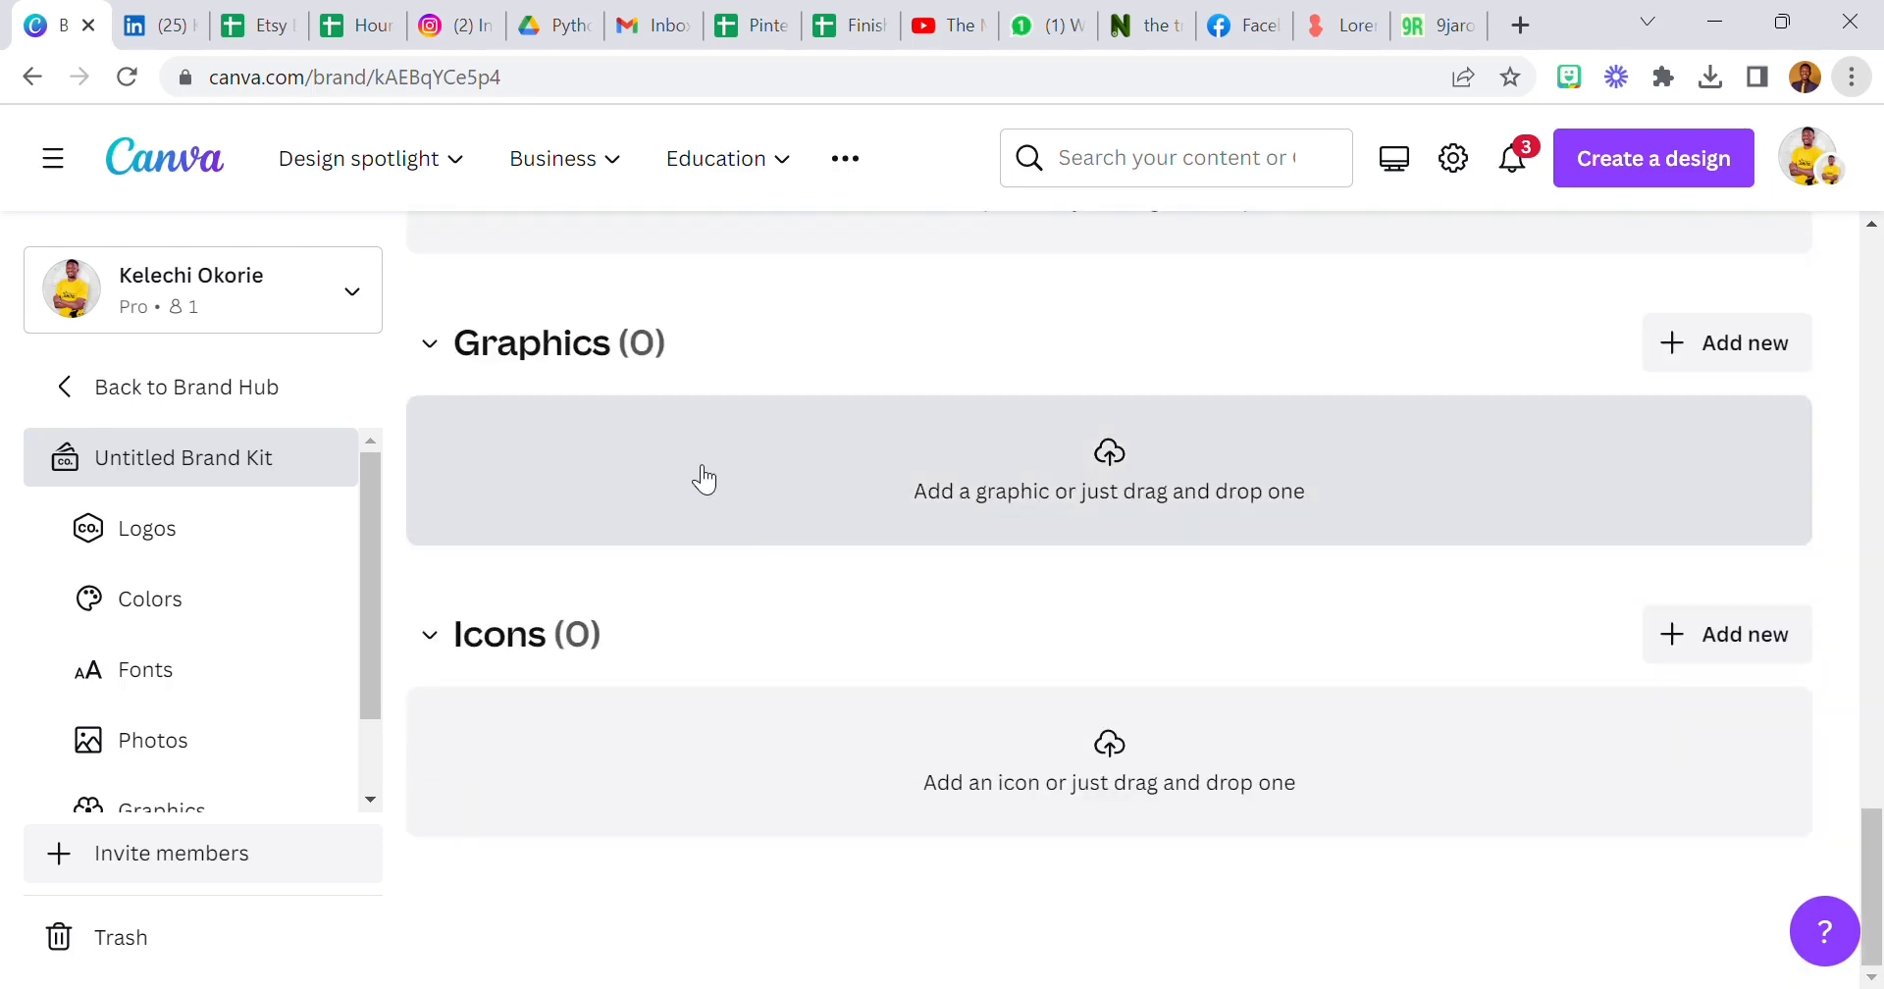
scroll(917, 538, "up", 15)
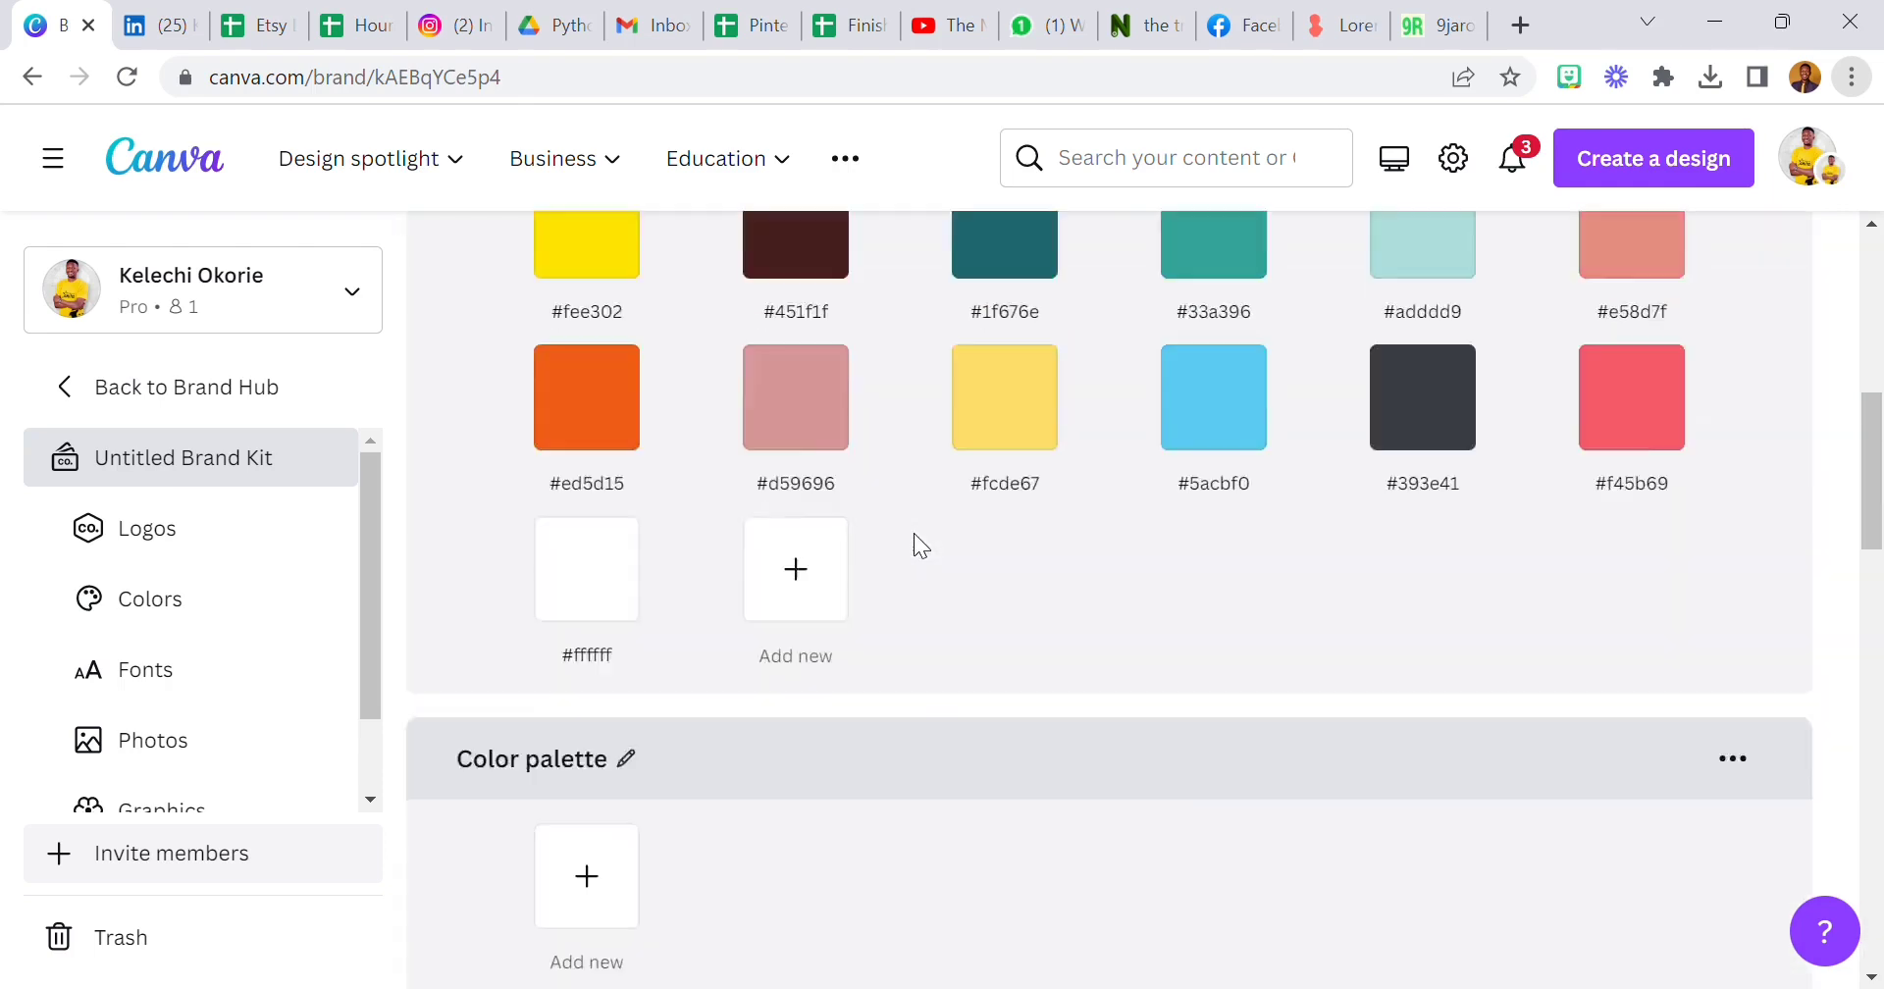
scroll(914, 532, "up", 1)
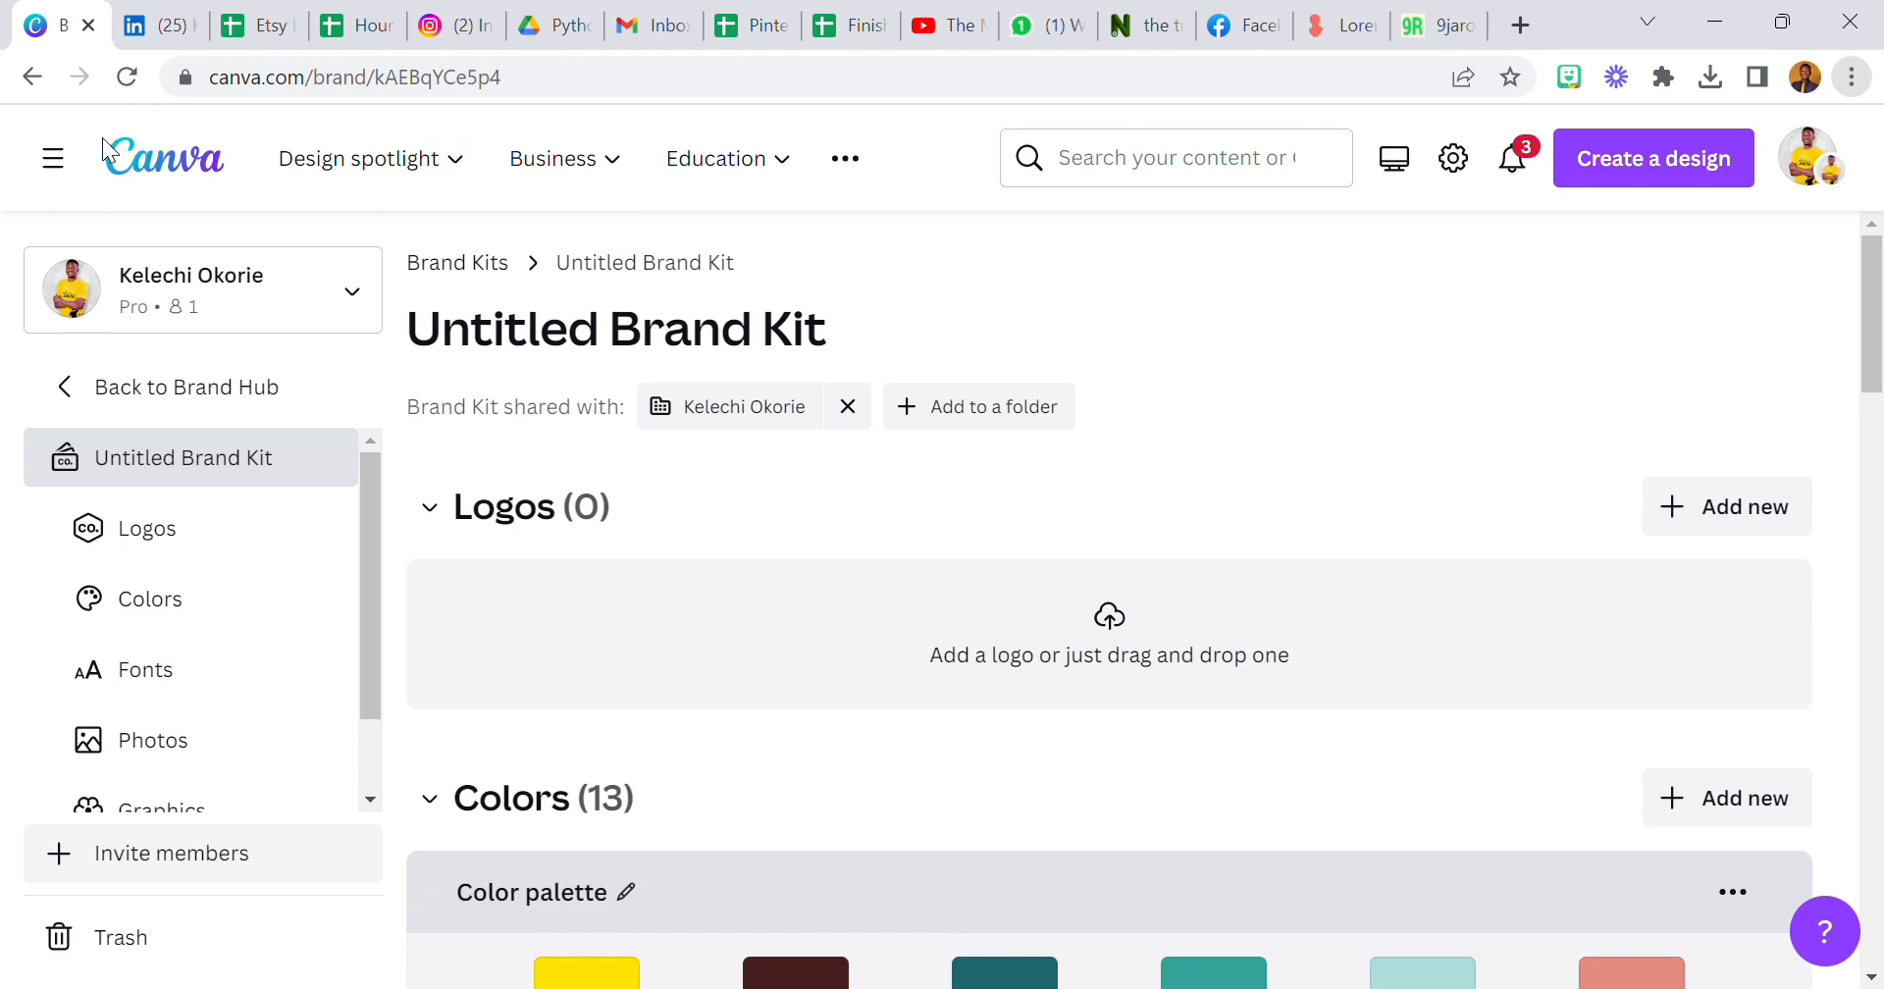
Return to the home page and open the Discover Translate feature's sample design in the editor.
left_click(131, 162)
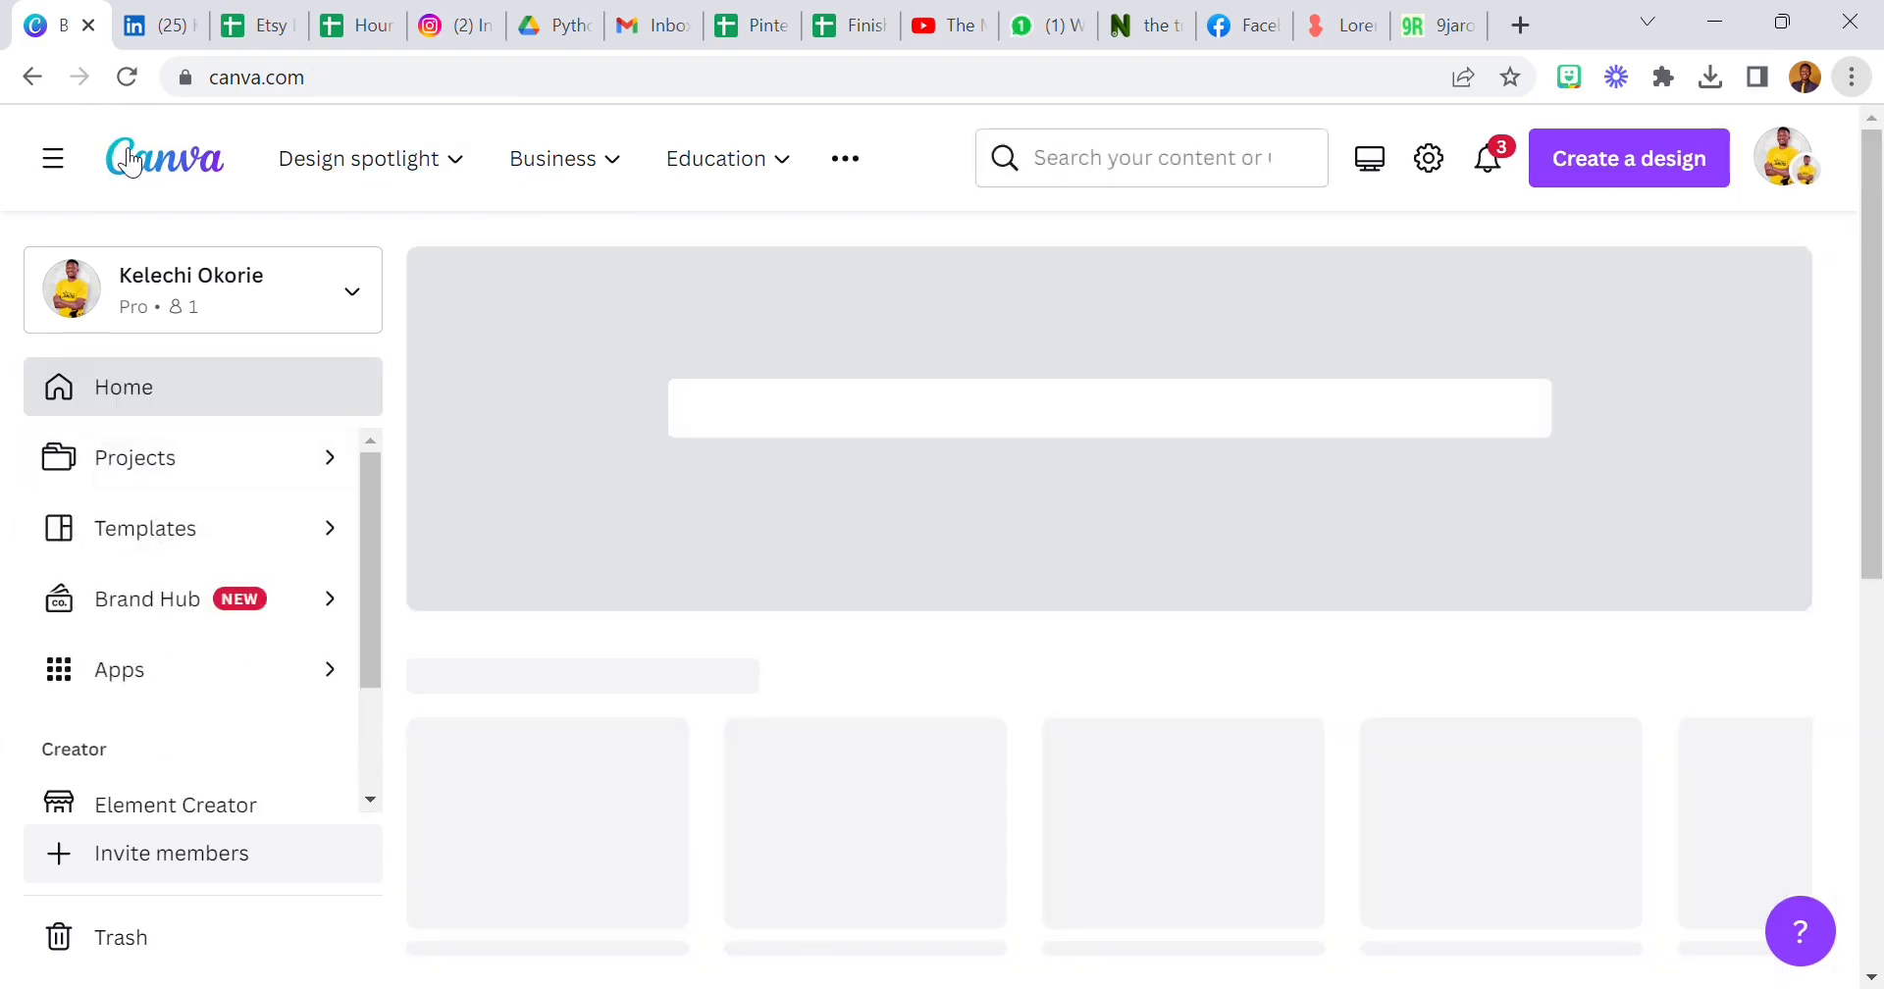
scroll(714, 484, "down", 6)
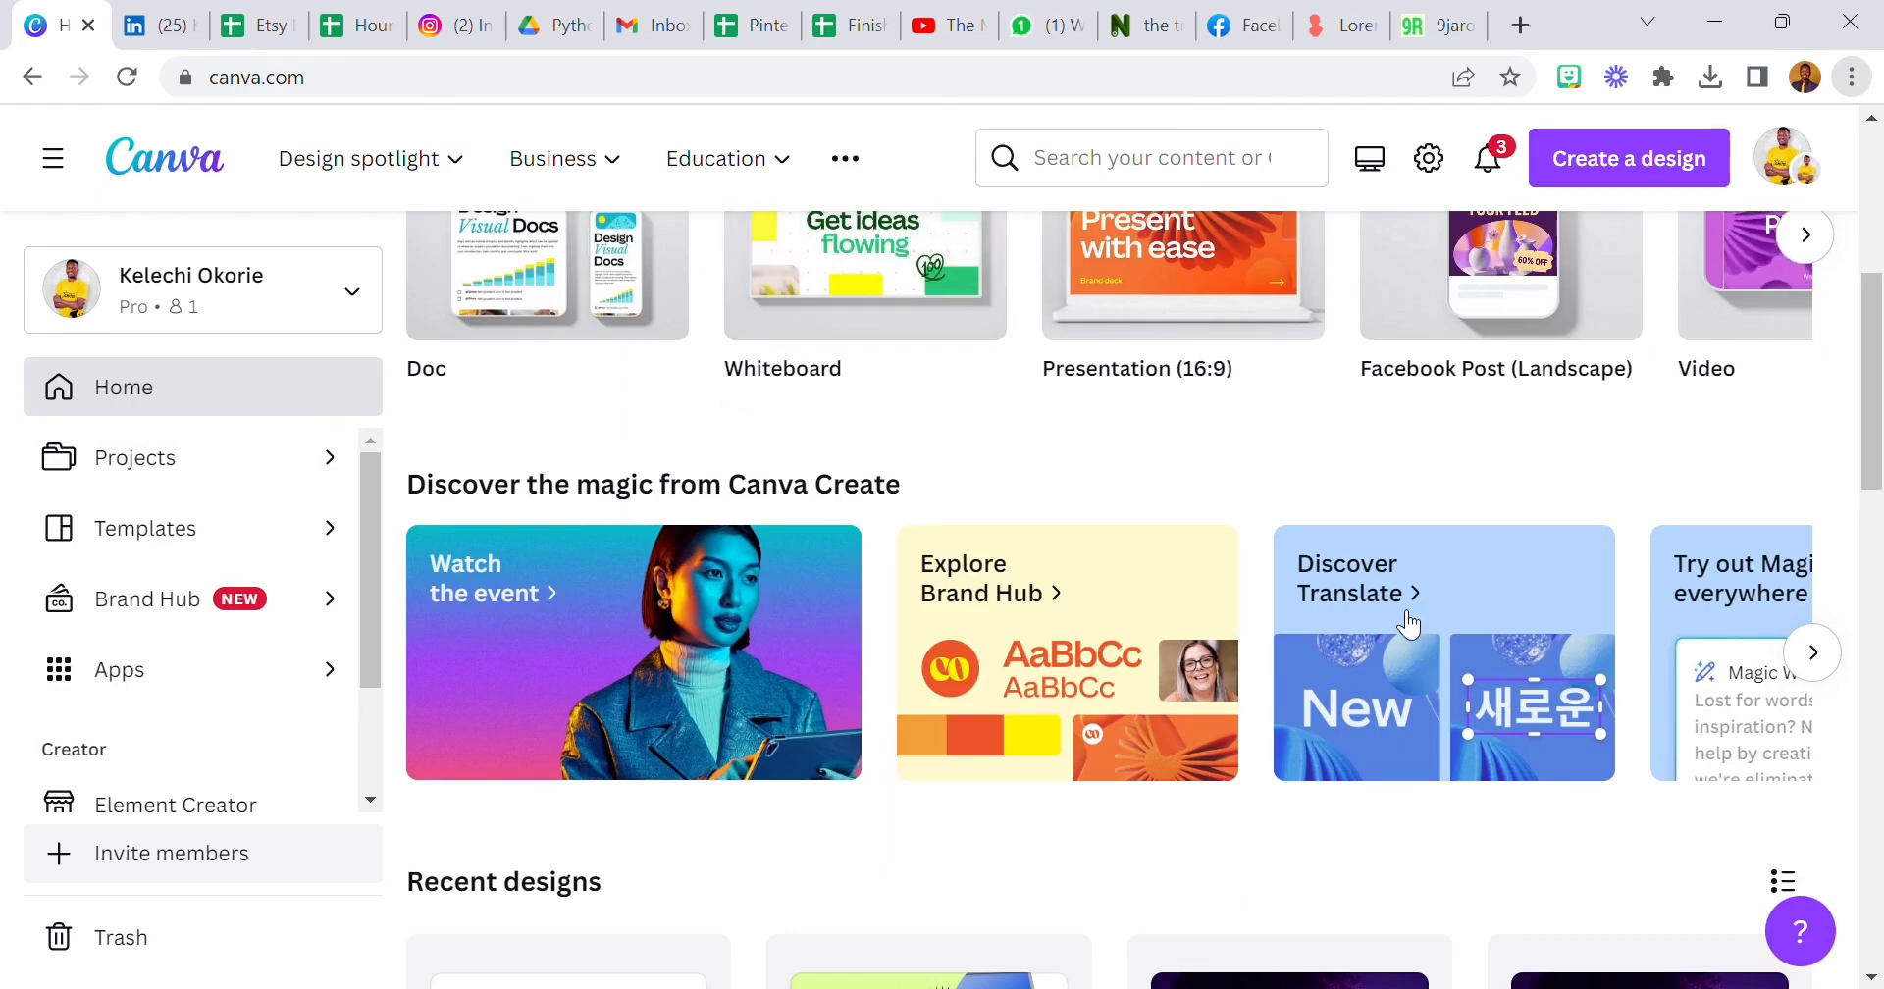
left_click(1407, 623)
left_click(561, 642)
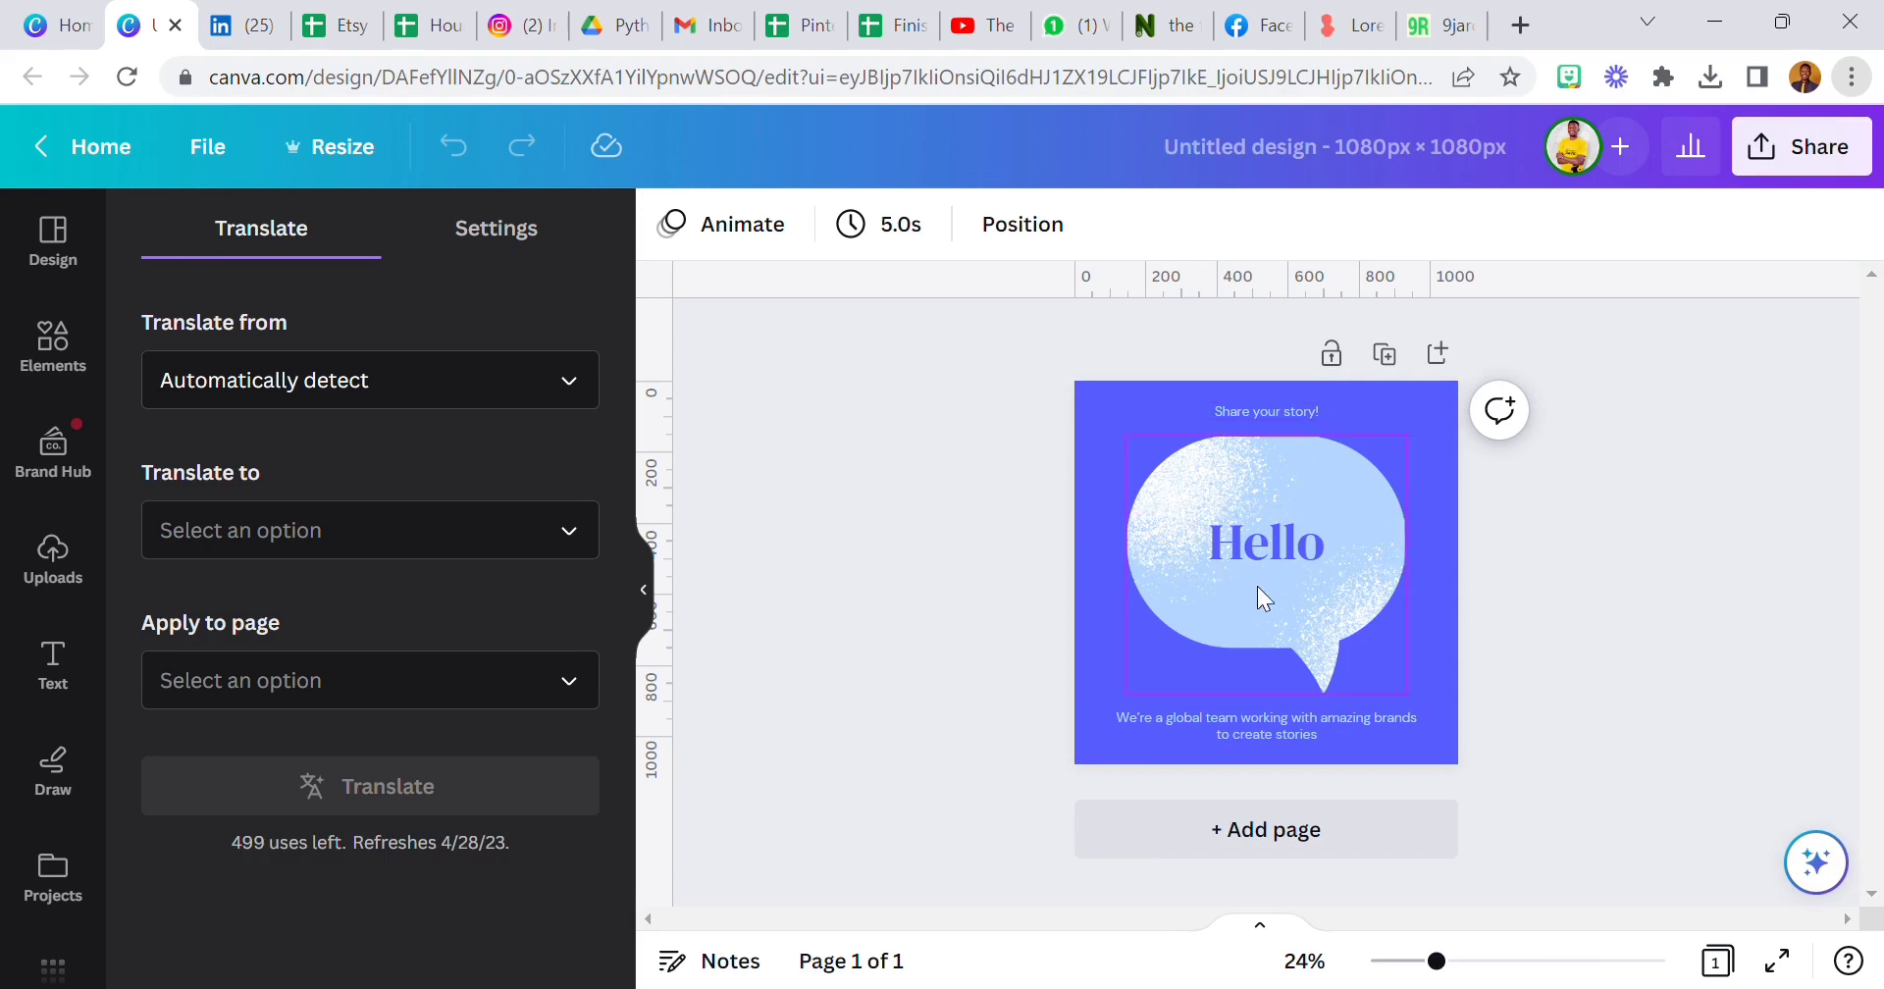
Keep the source language on automatic detection and set the translation's target language to Spanish.
left_click(281, 381)
left_click(331, 338)
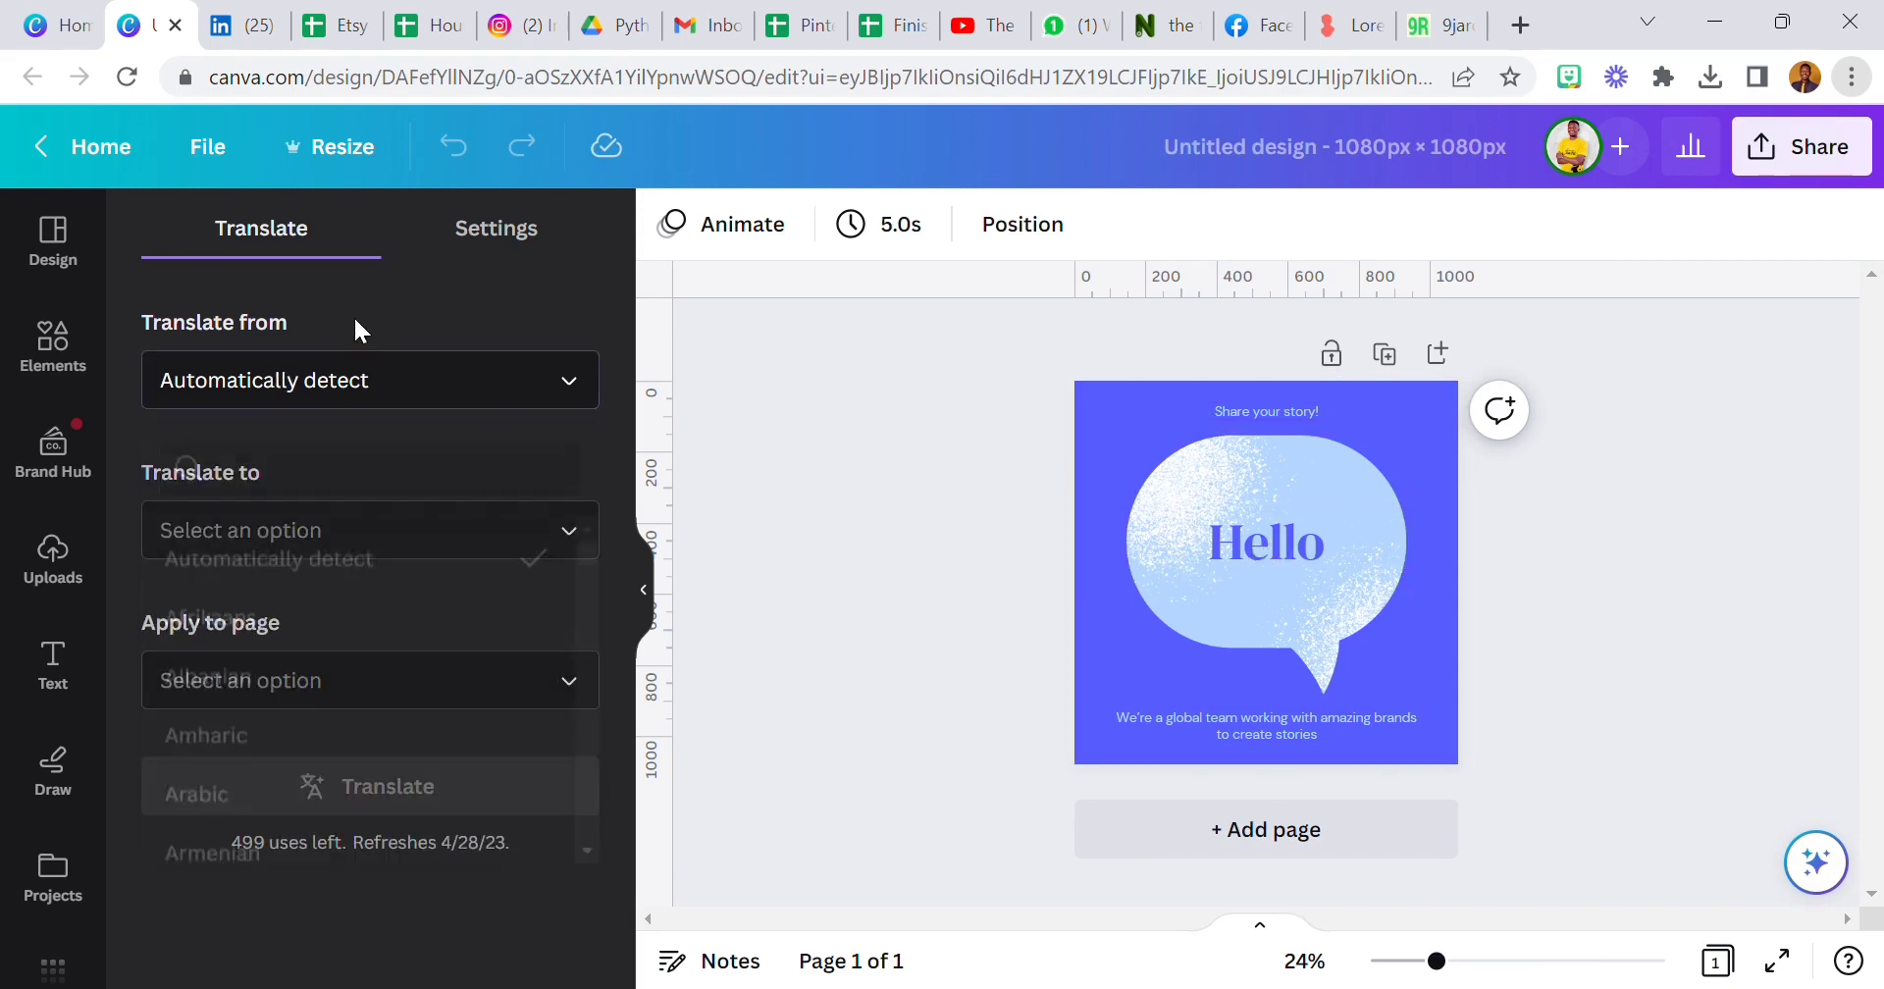
left_click(355, 564)
scroll(333, 390, "down", 7)
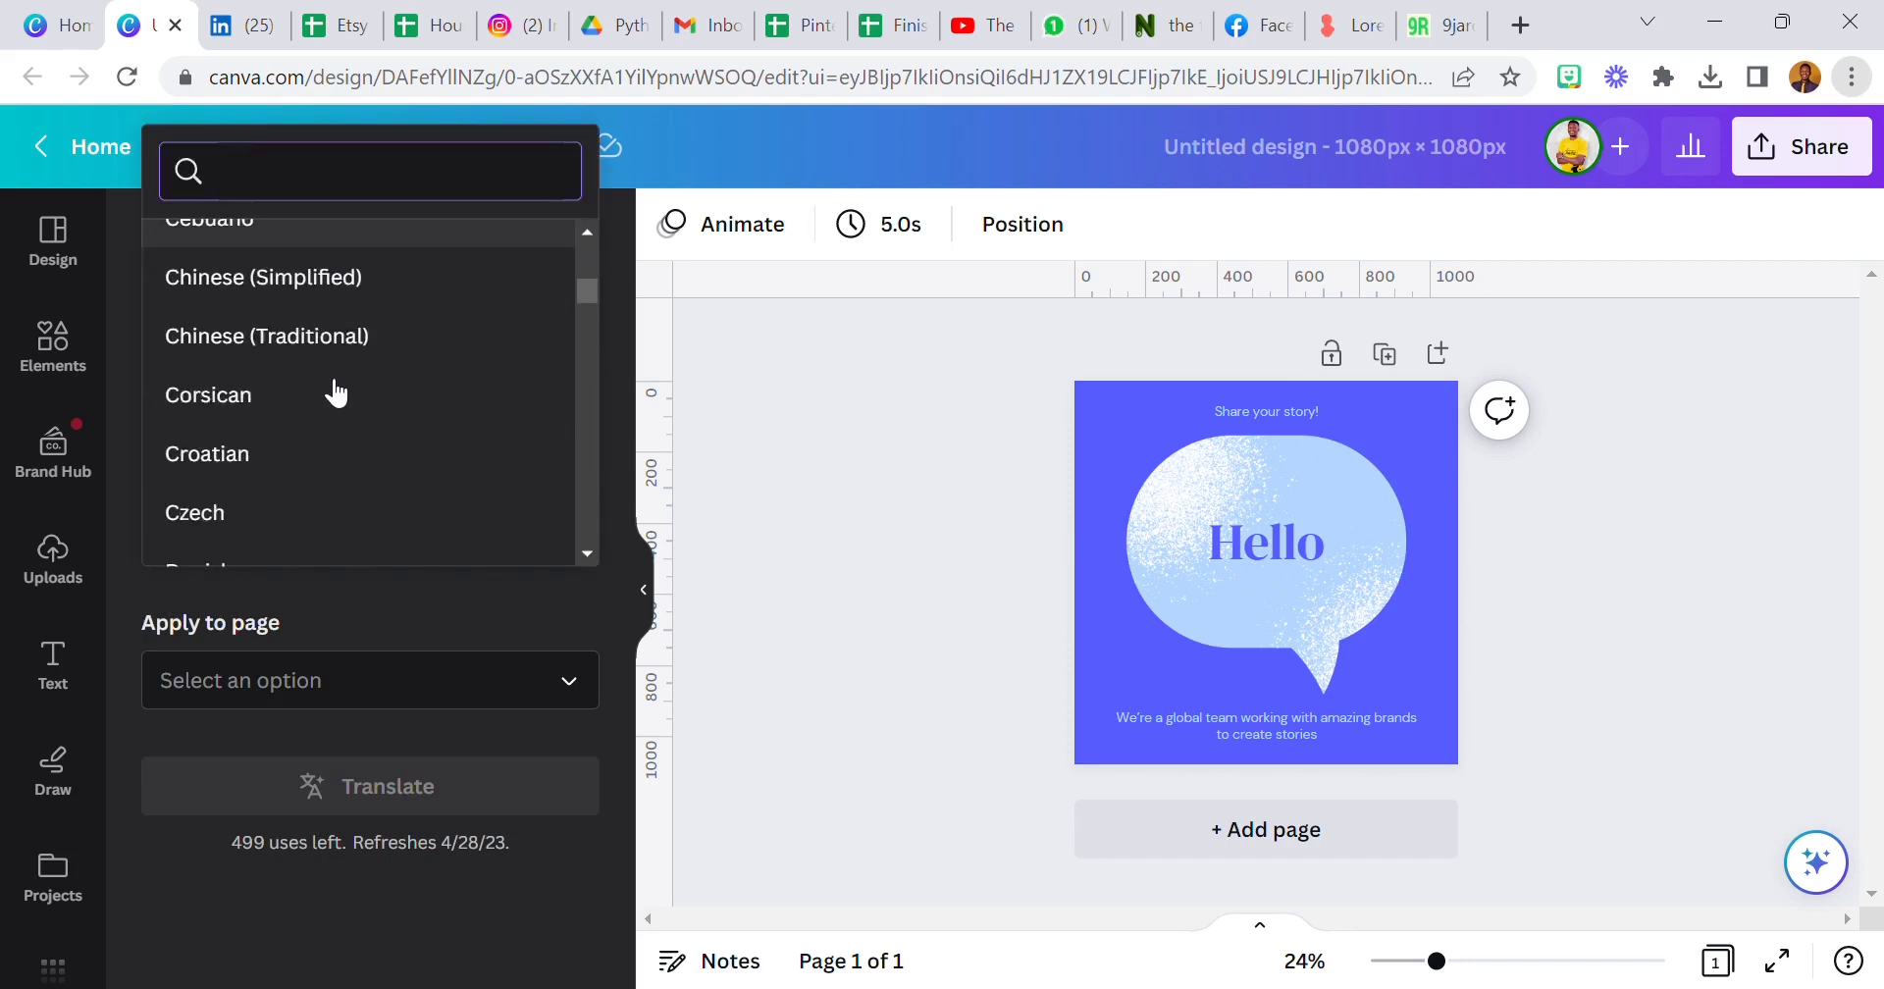
scroll(335, 393, "down", 15)
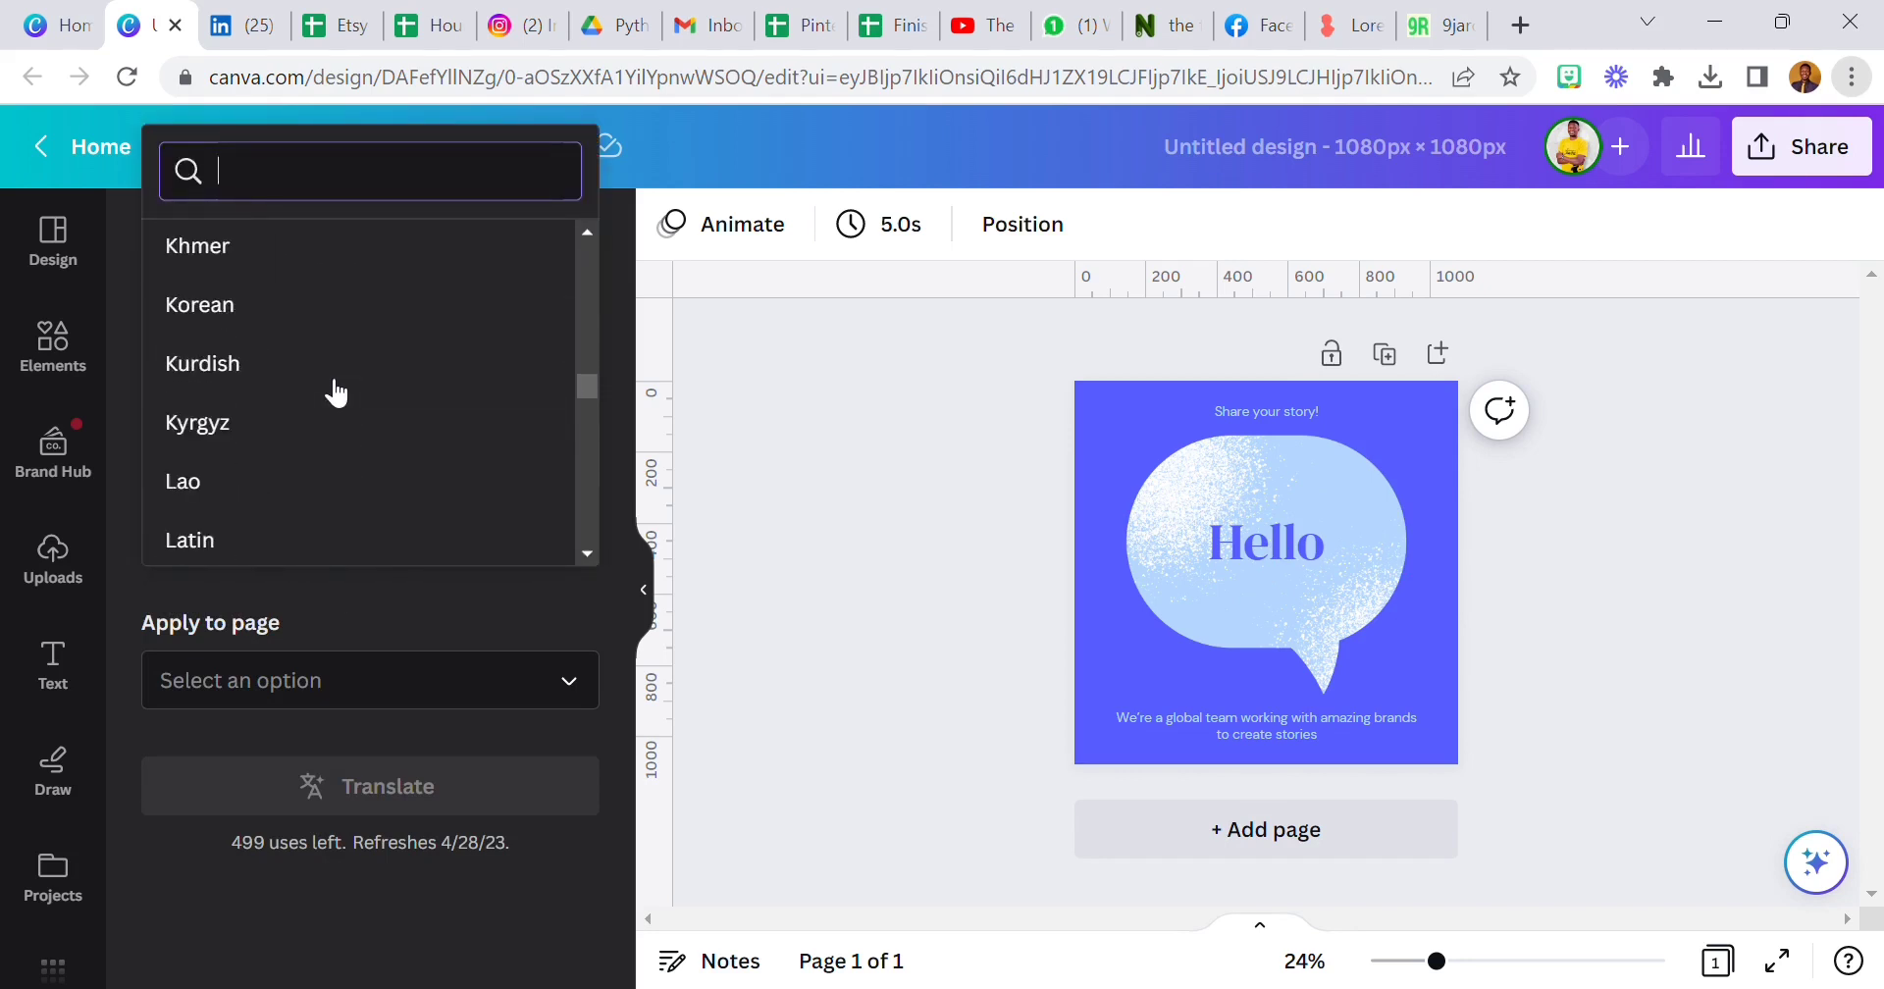
scroll(334, 393, "down", 14)
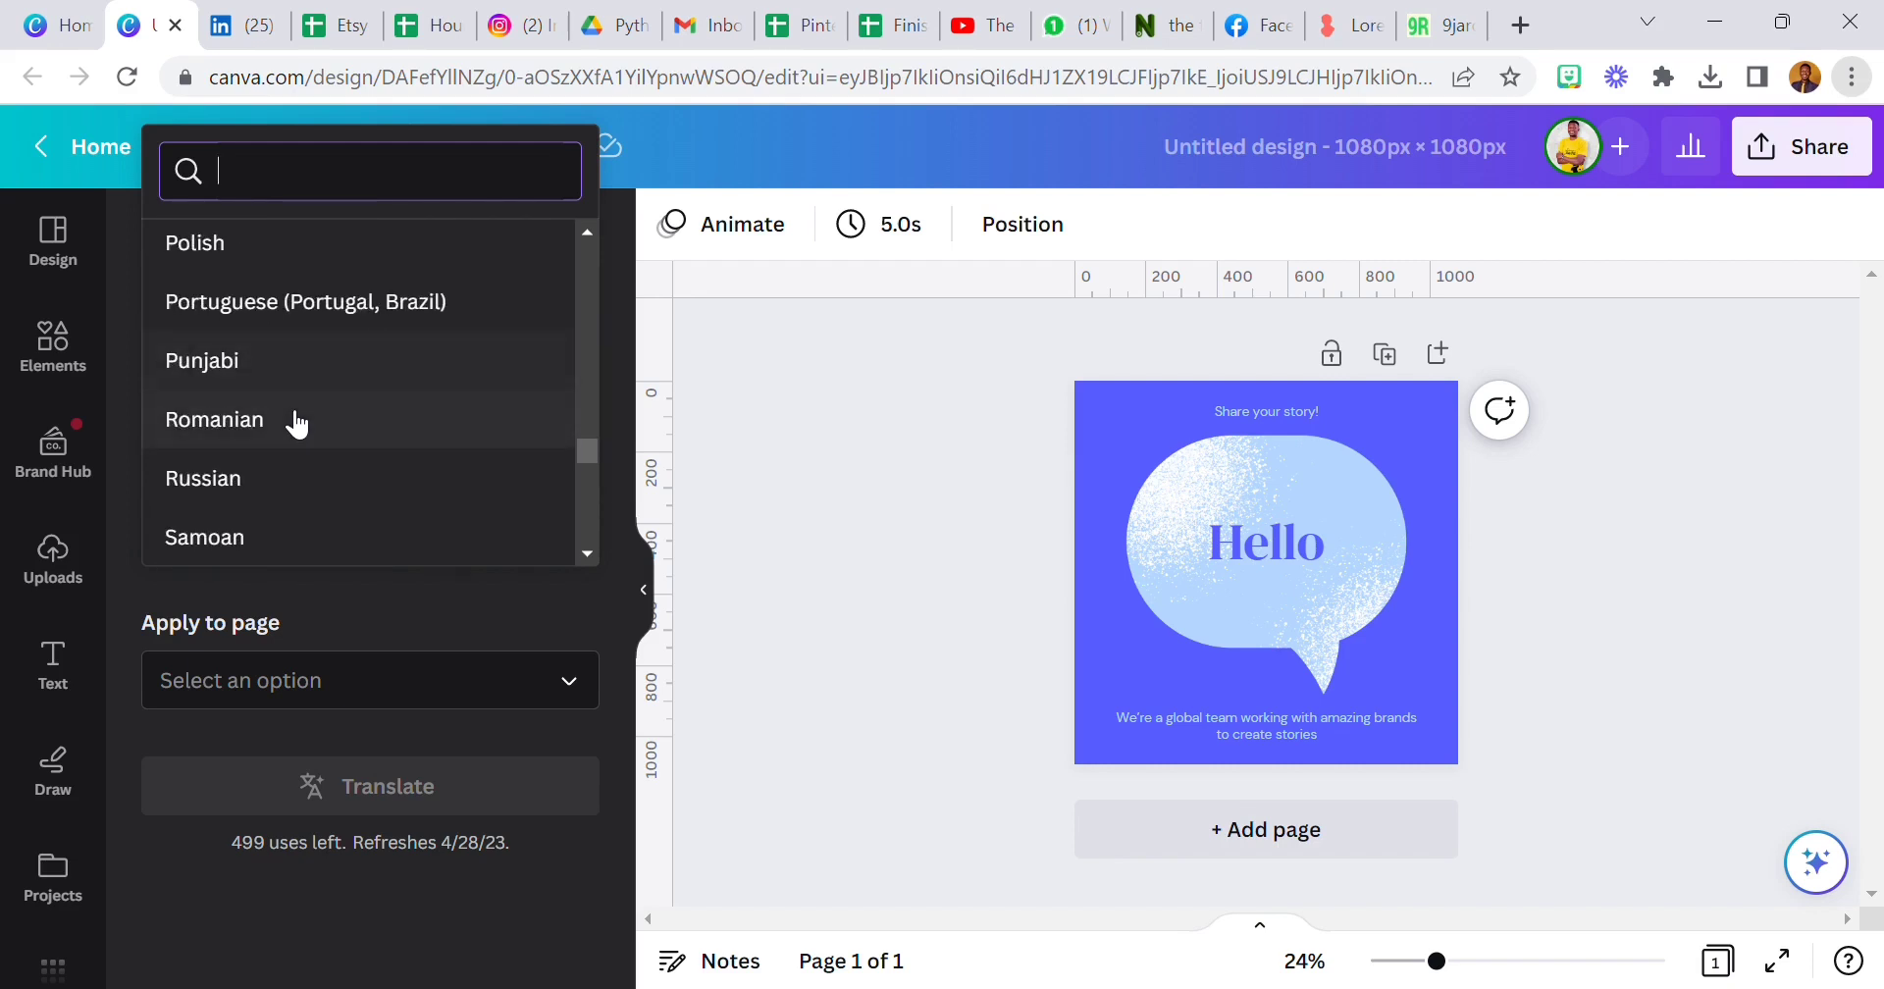
scroll(284, 430, "down", 5)
type("sp")
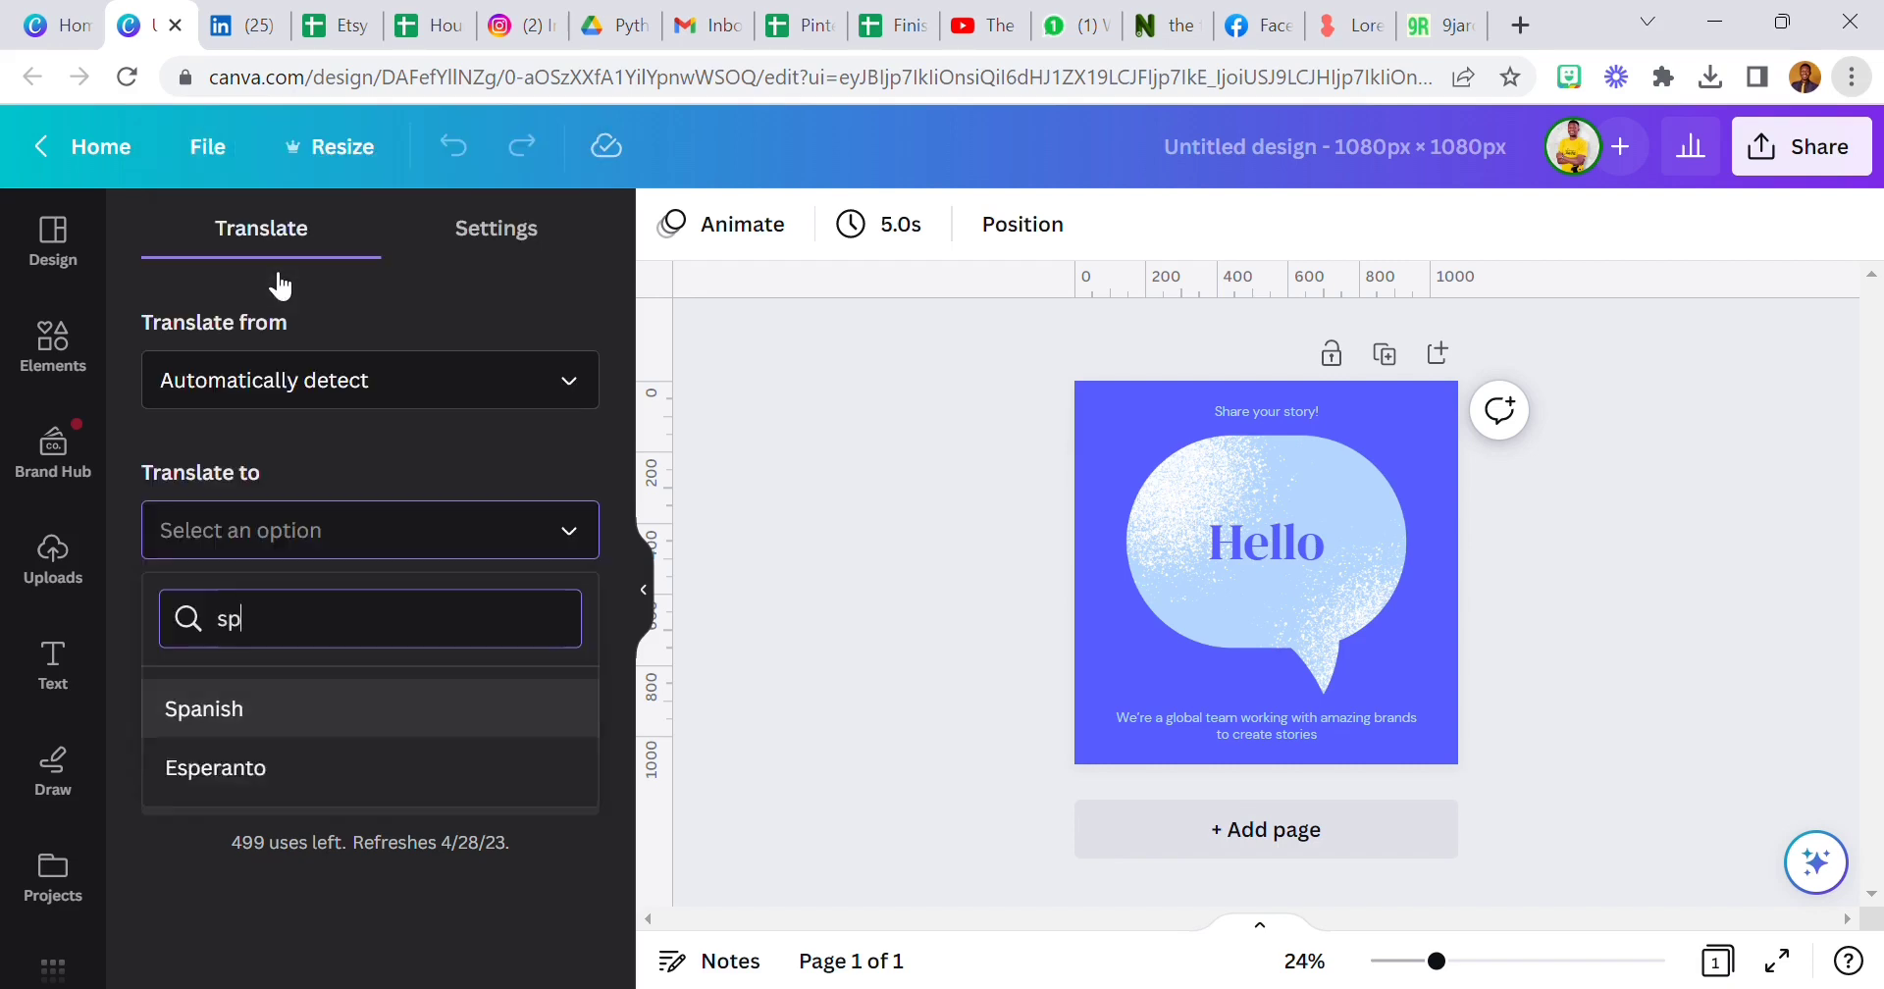
type("ani")
left_click(226, 721)
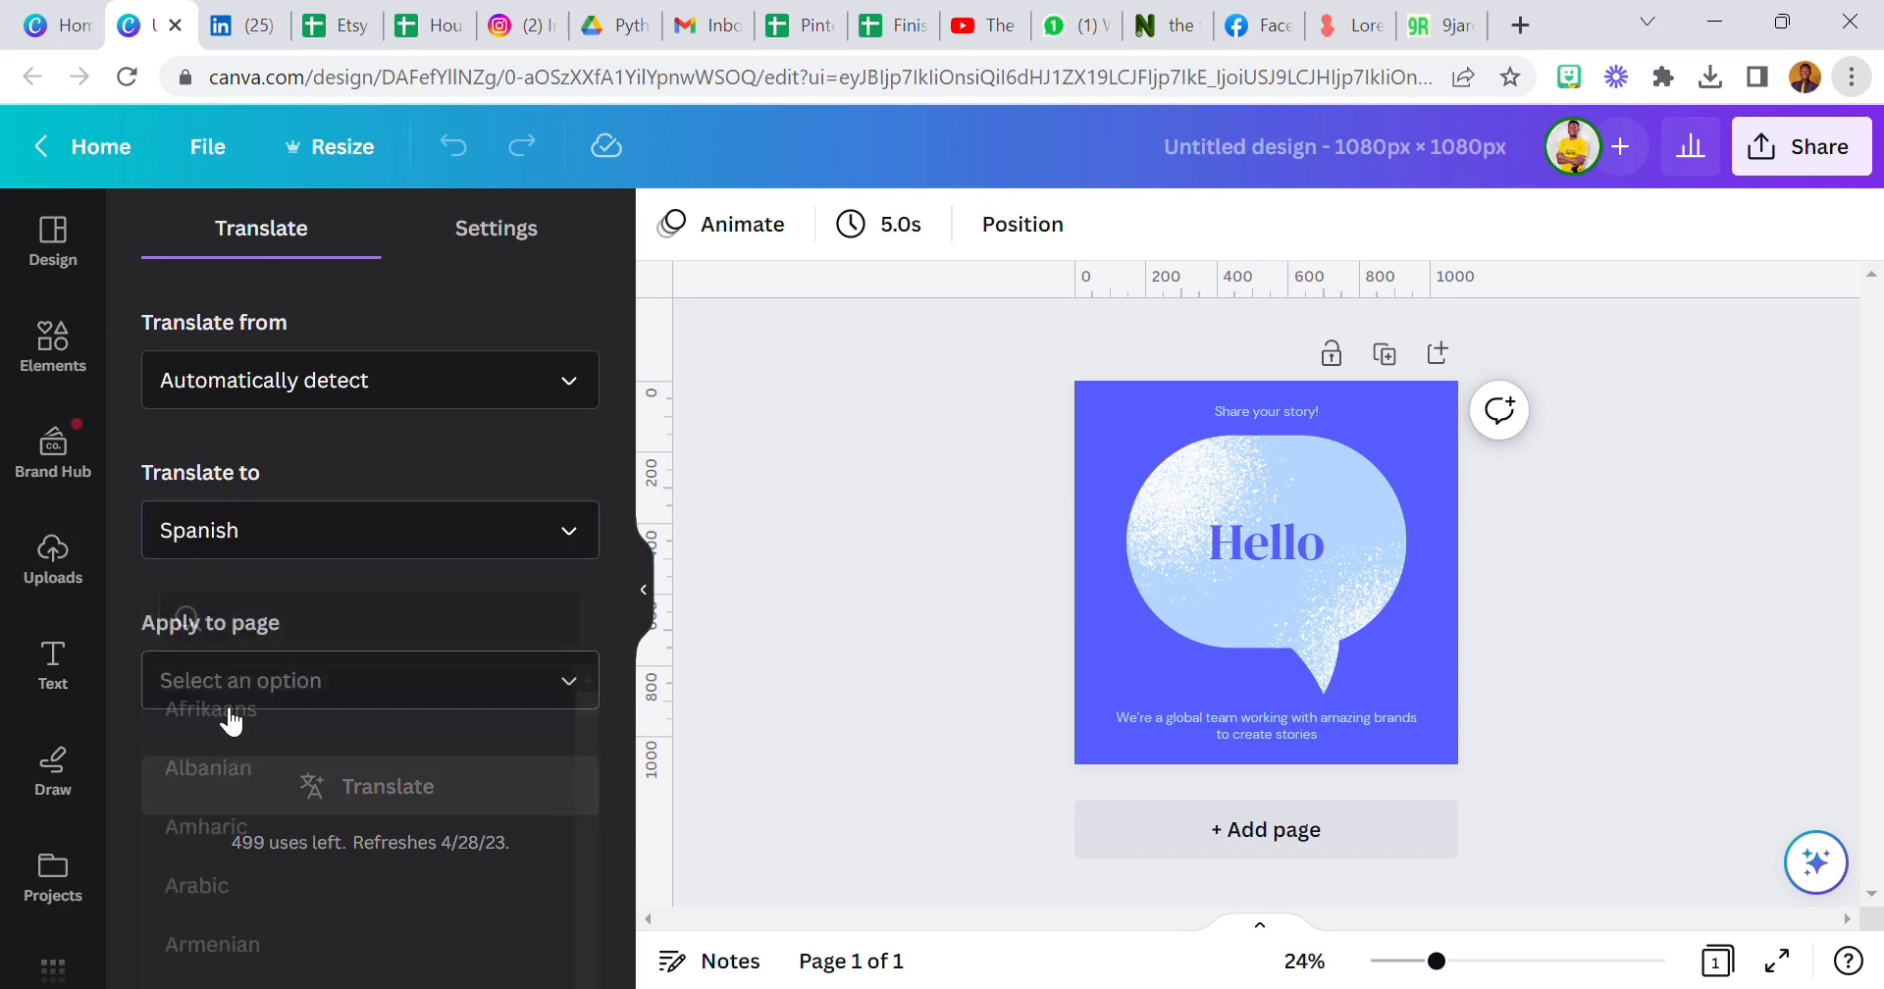
Apply the translation to Page 1 and translate its text into Spanish.
left_click(286, 680)
left_click(286, 766)
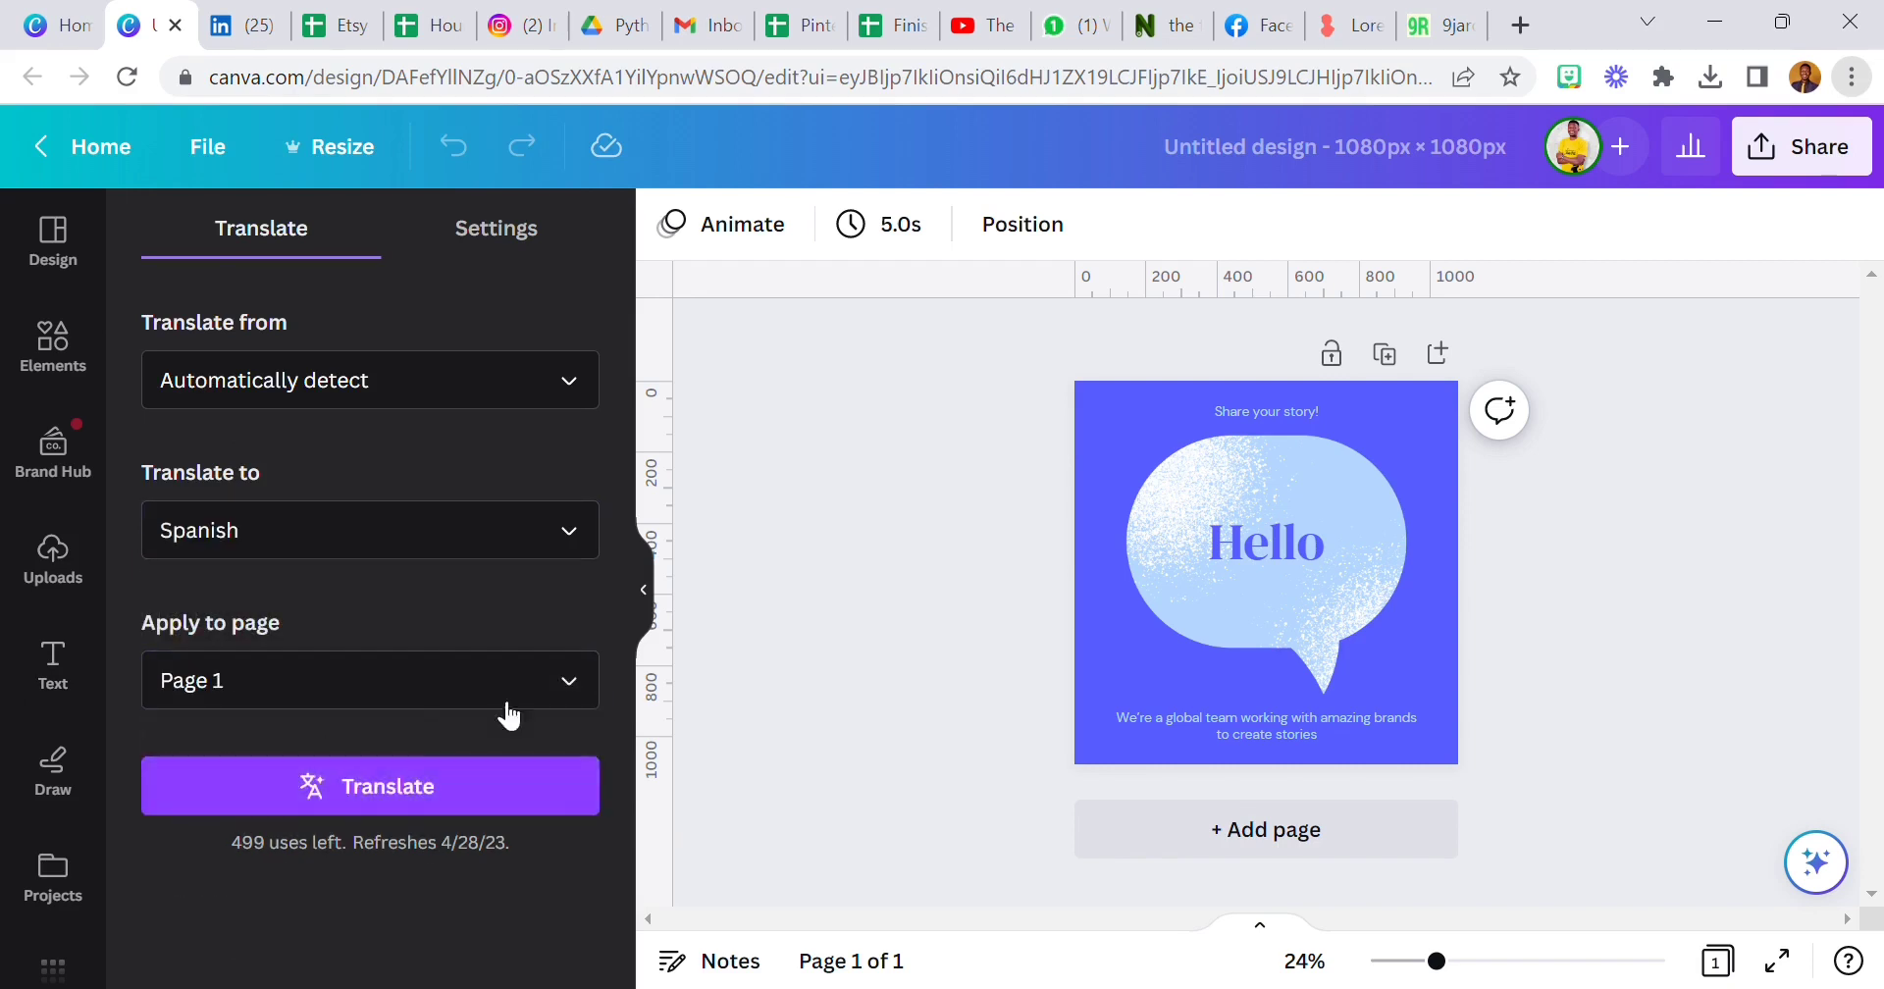
left_click(407, 796)
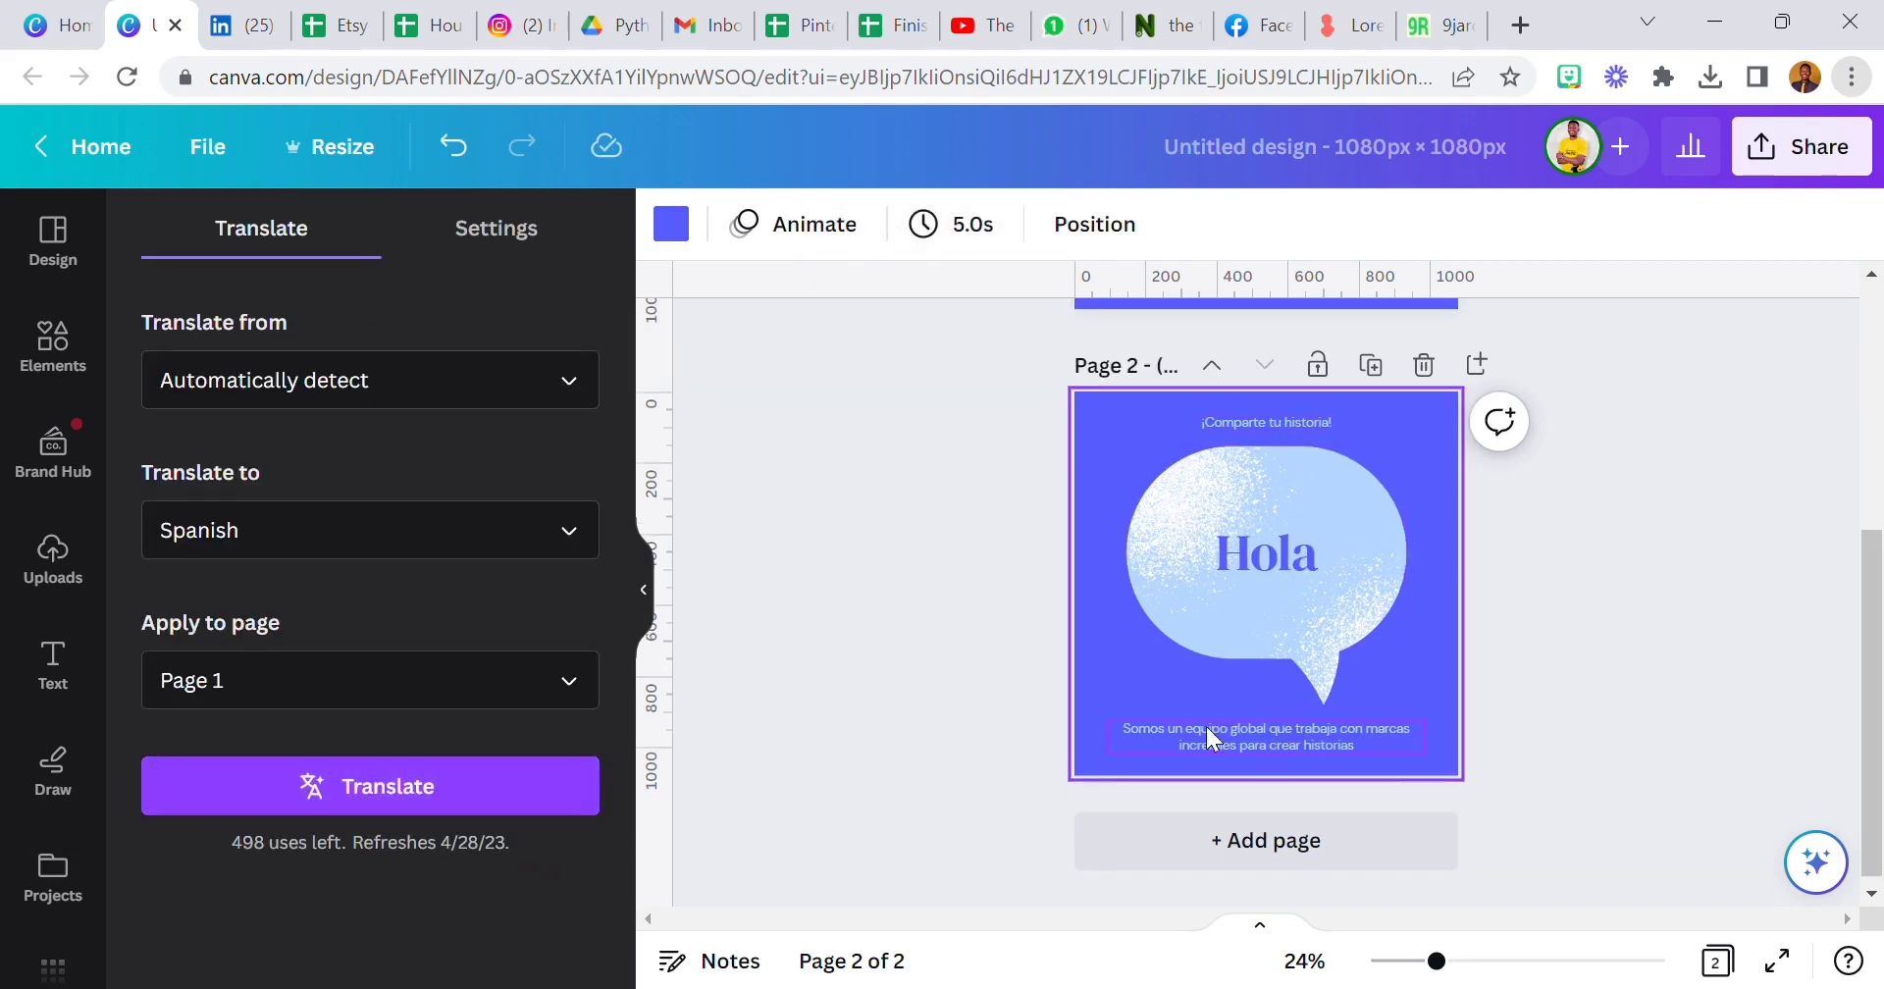
Change the target language to Igbo and translate Page 1 again.
scroll(1168, 661, "up", 5)
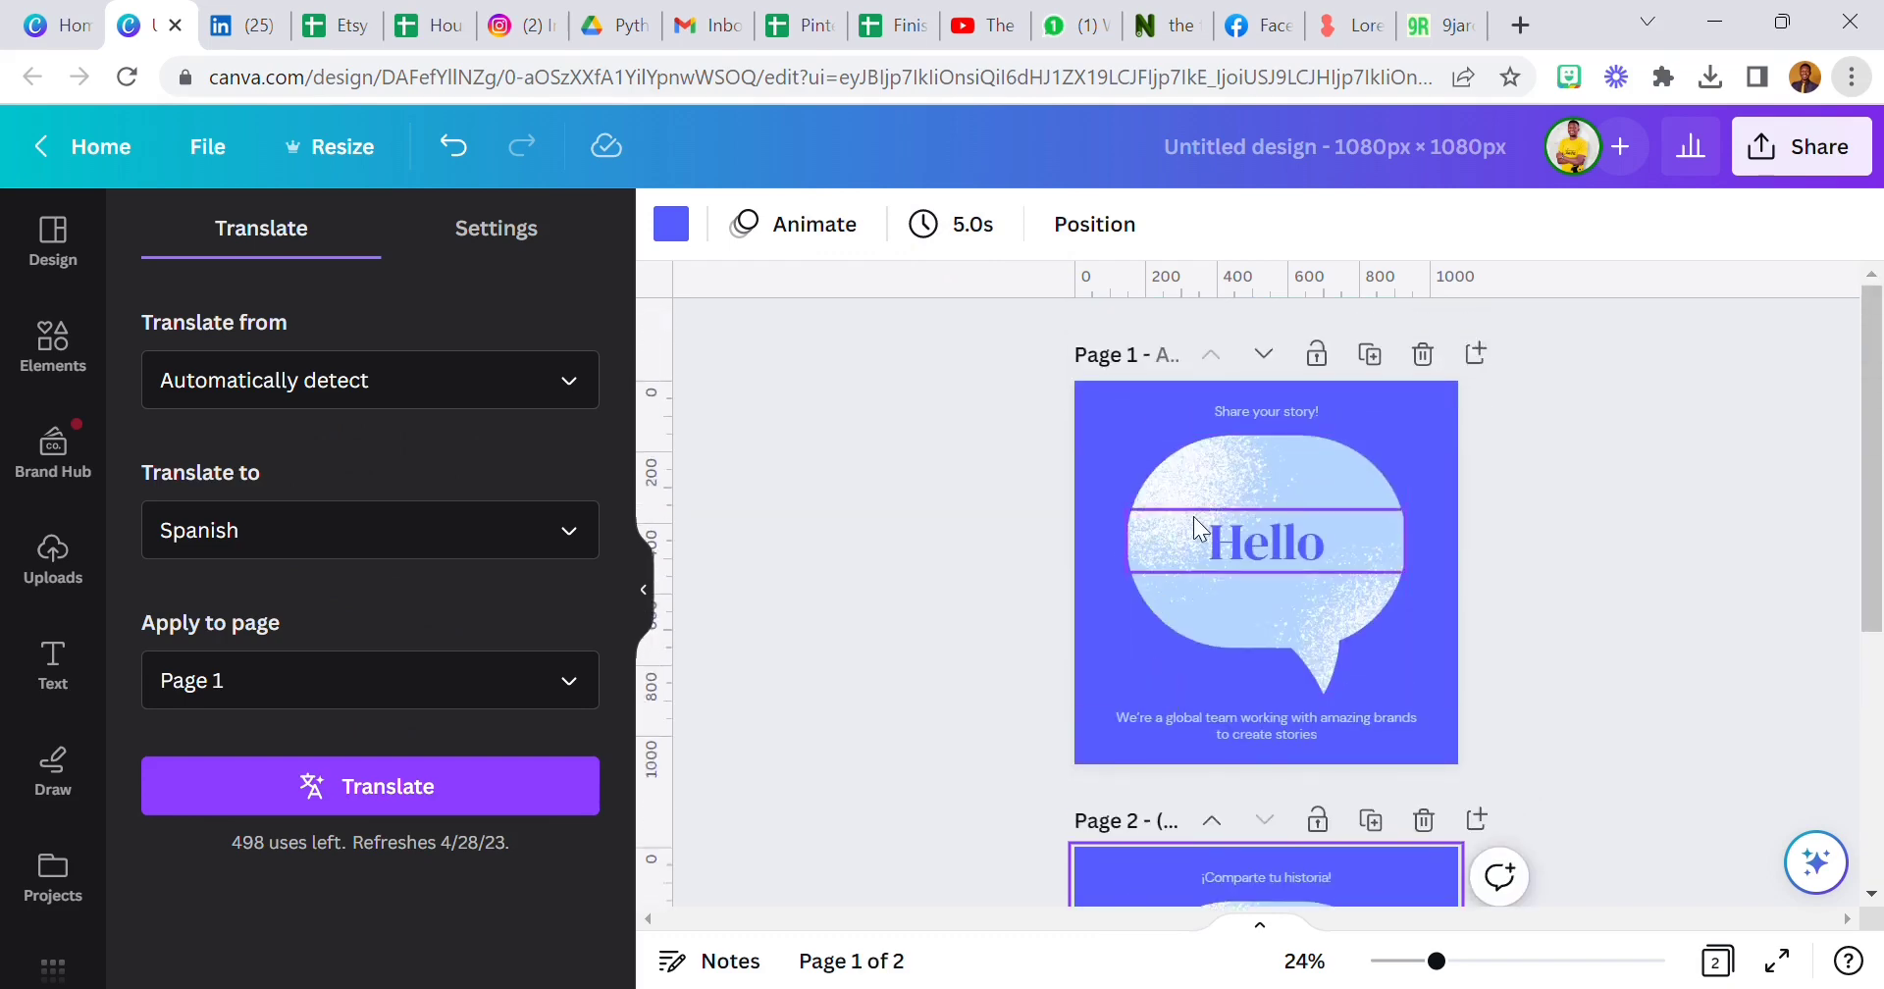
left_click(433, 532)
scroll(368, 422, "up", 20)
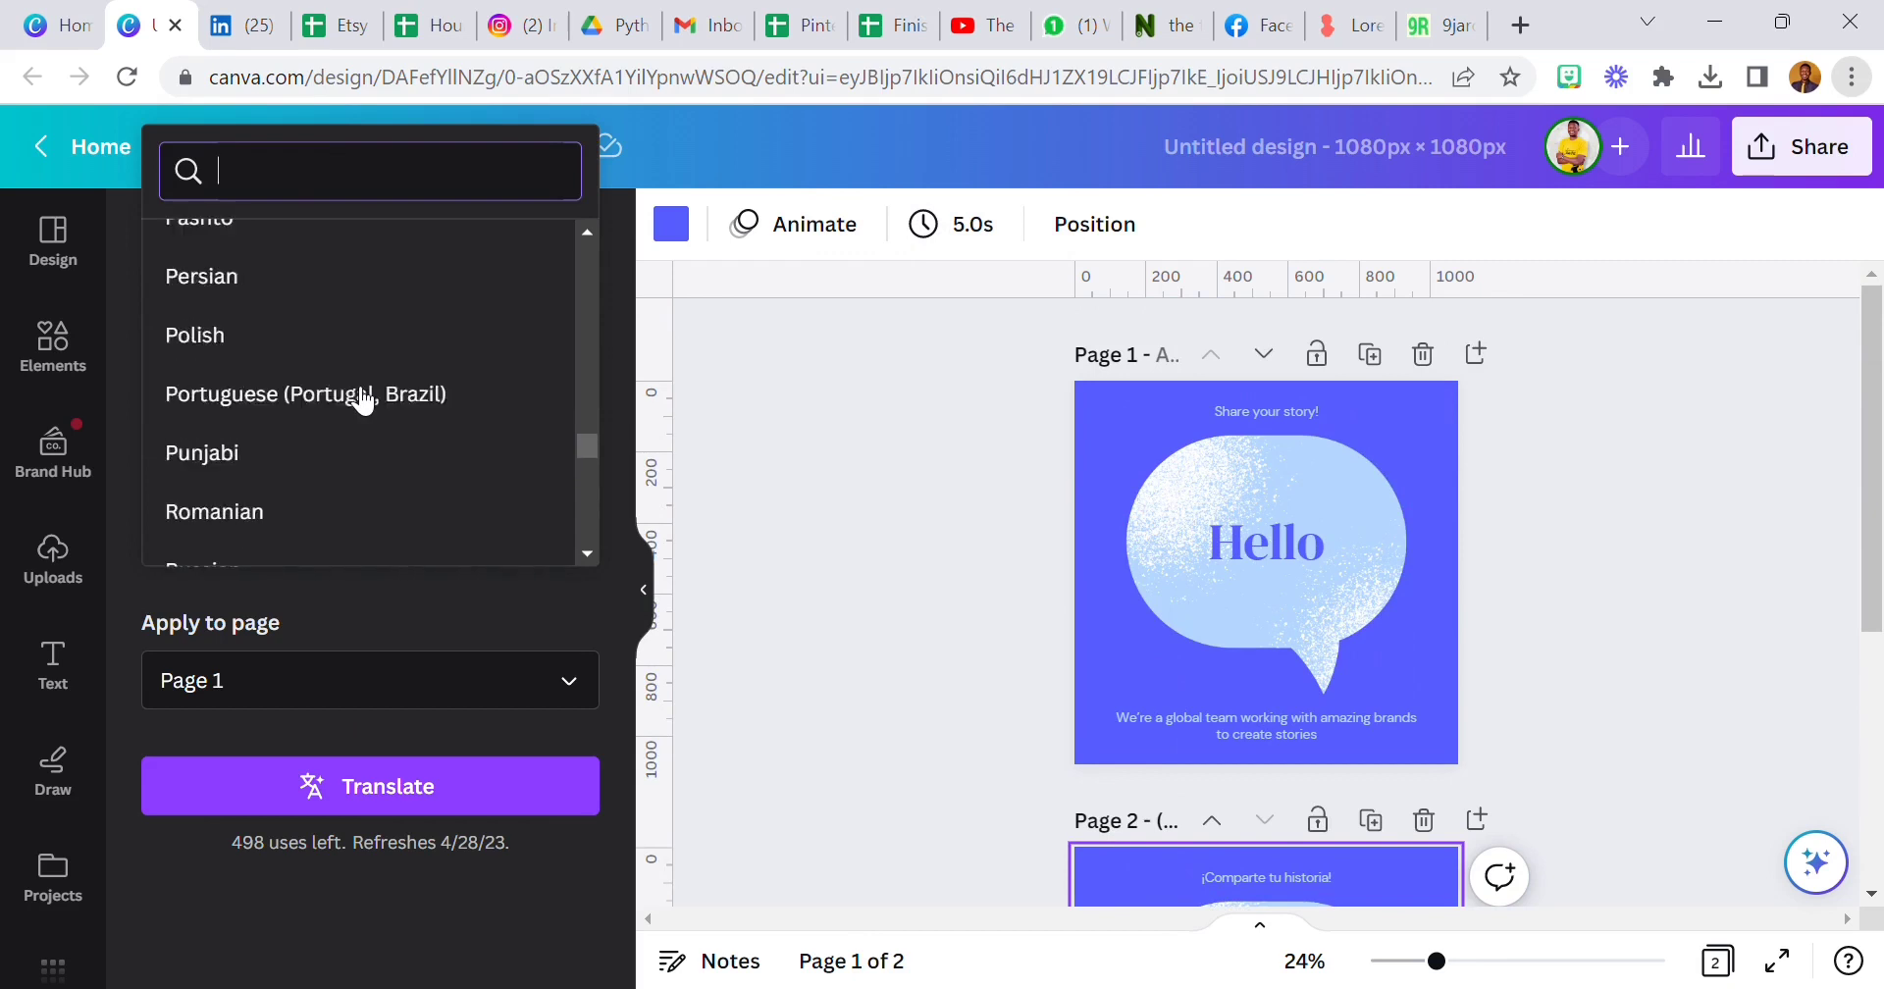
scroll(363, 400, "up", 10)
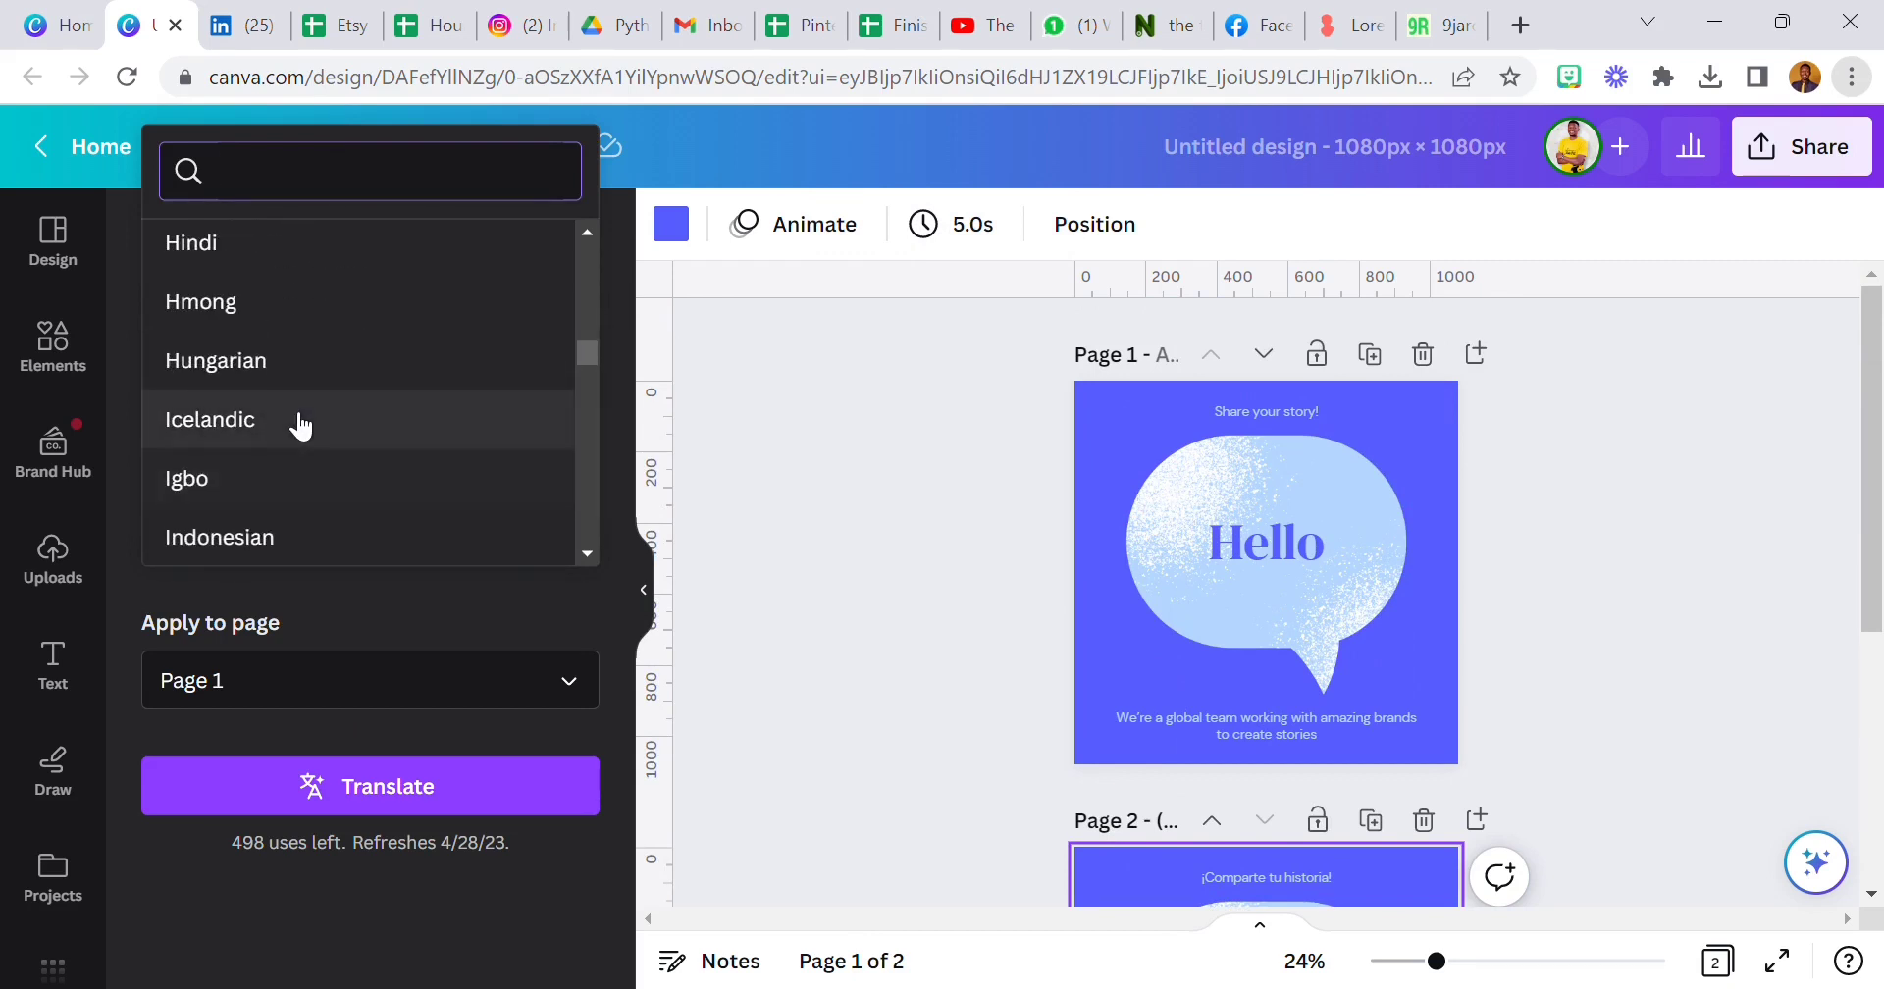
scroll(294, 402, "down", 2)
left_click(301, 363)
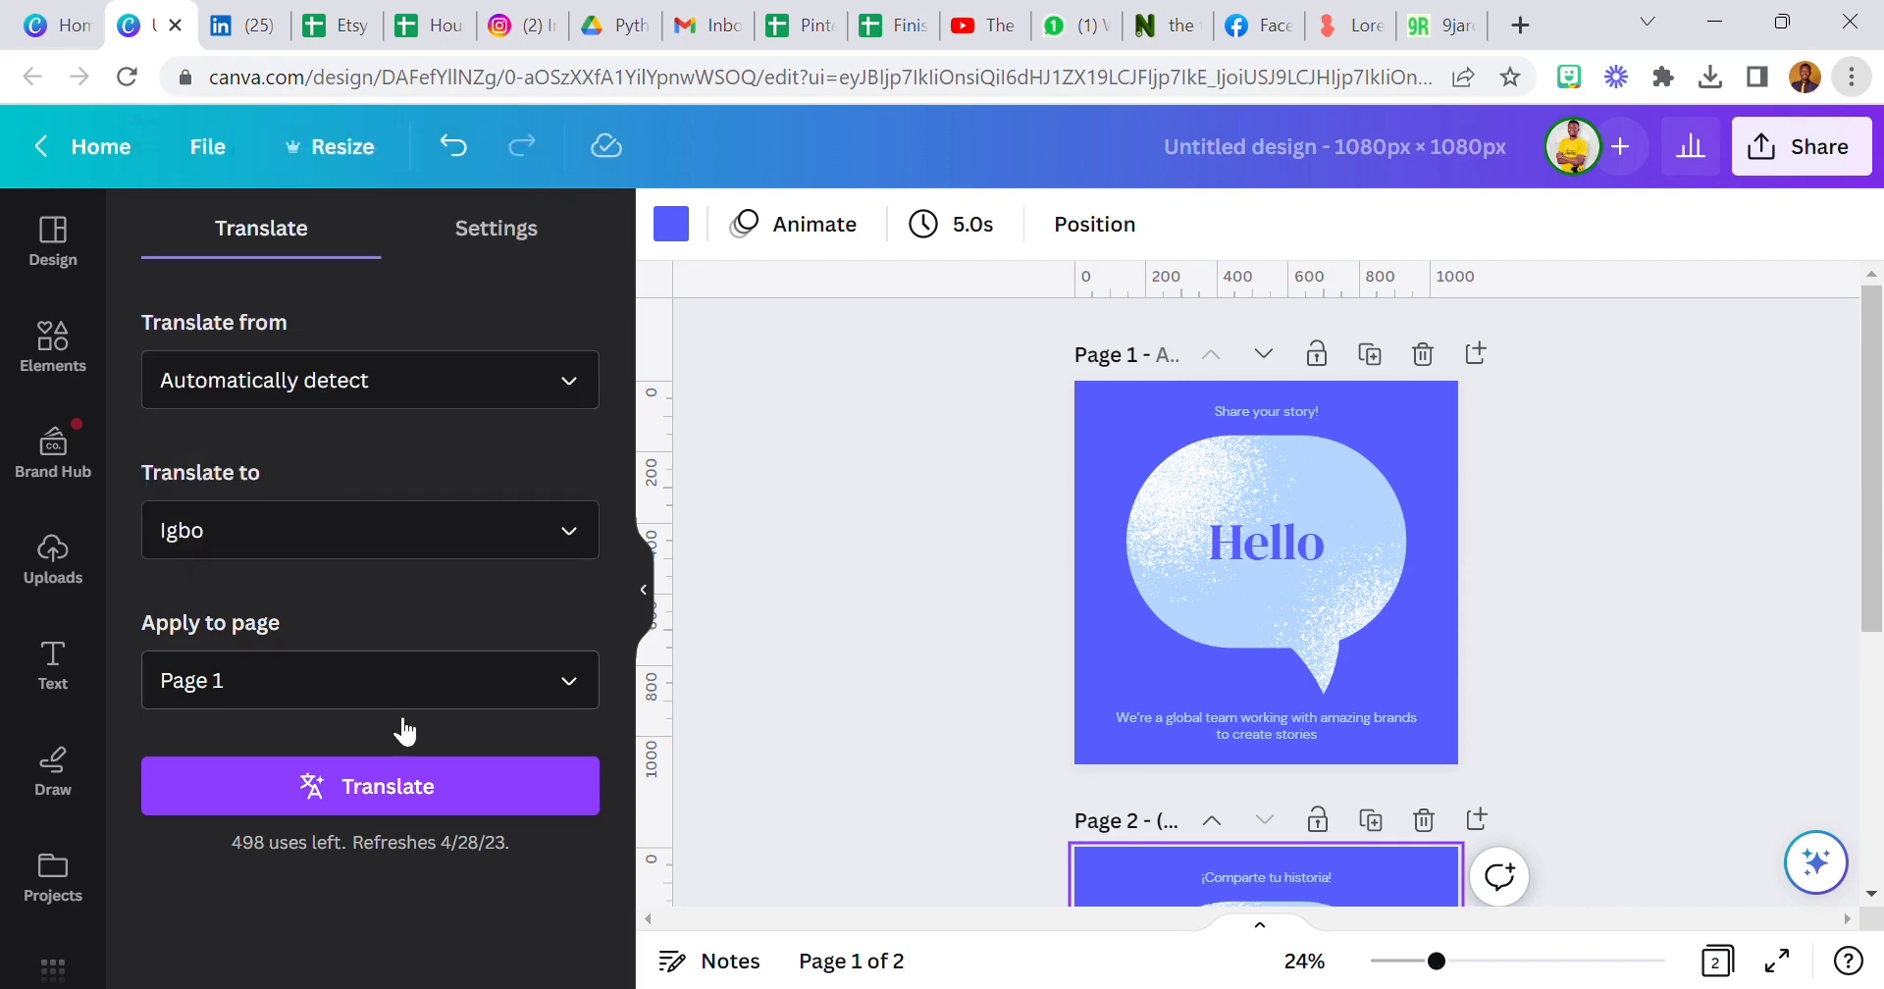
left_click(412, 785)
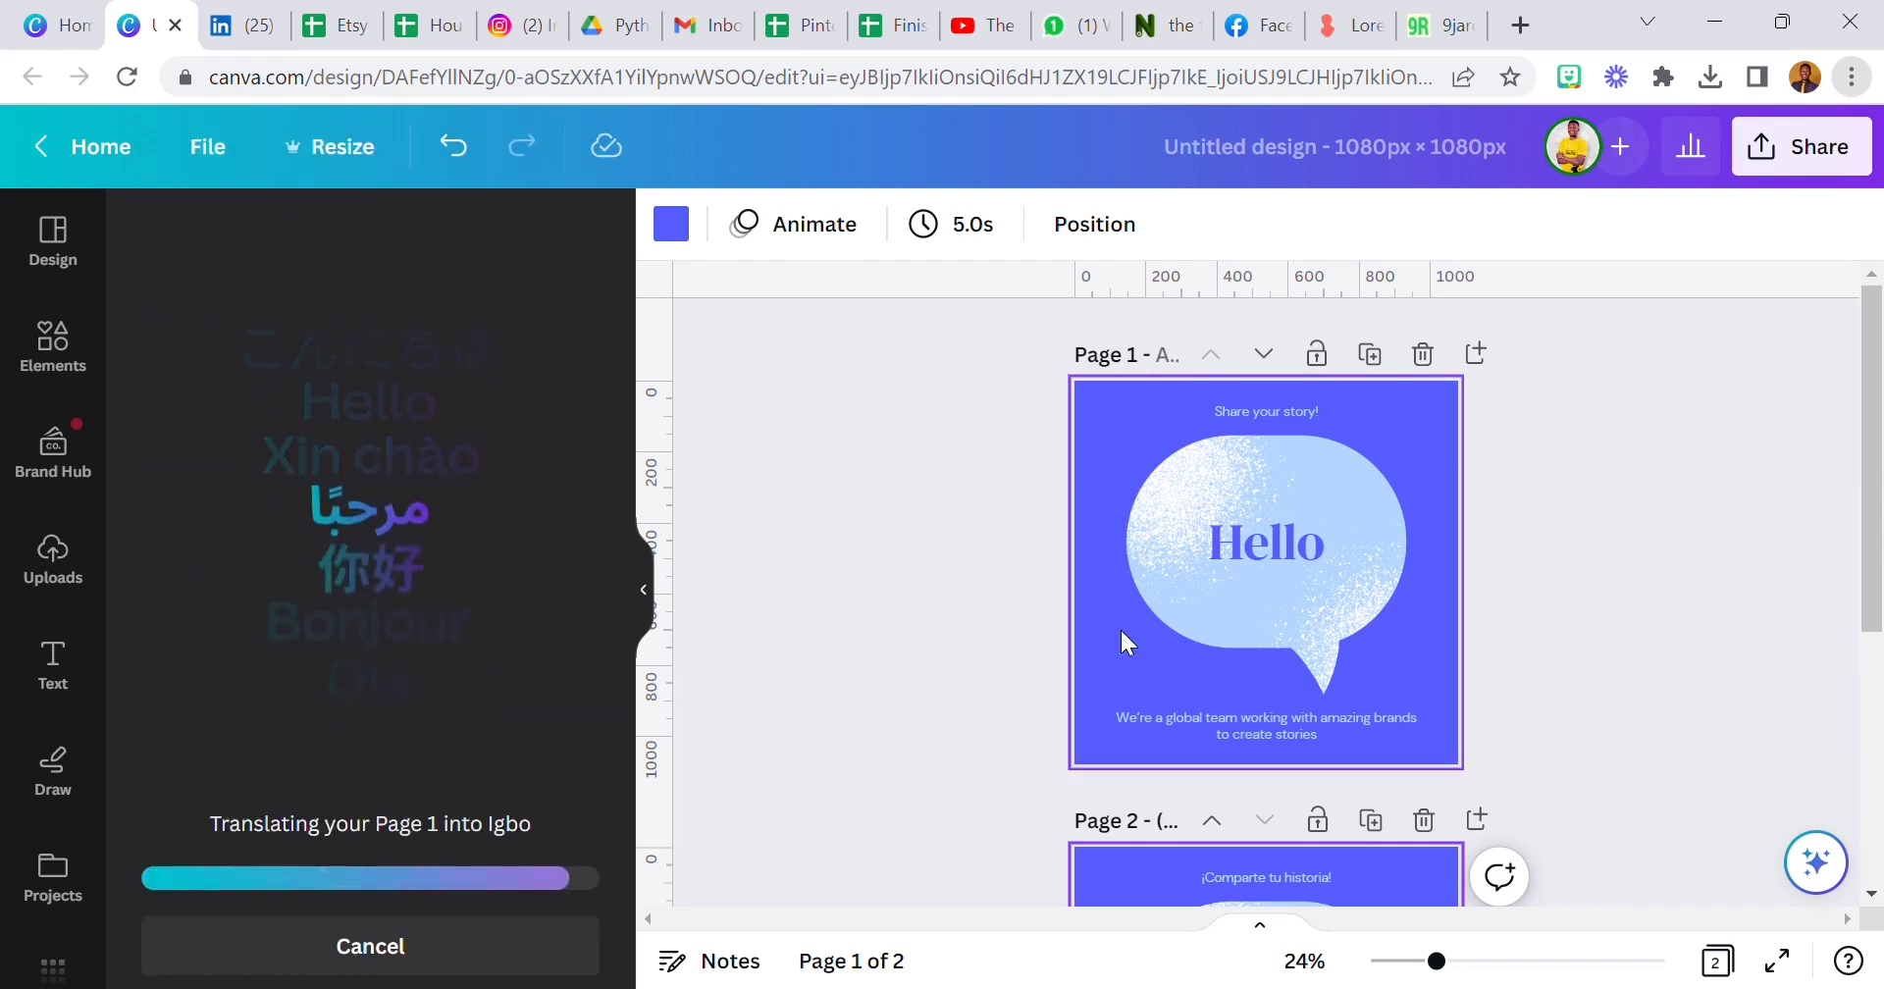
Examine the Igbo version of the design and browse the languages offered as translation targets.
scroll(1234, 750, "down", 3)
scroll(1234, 749, "up", 5)
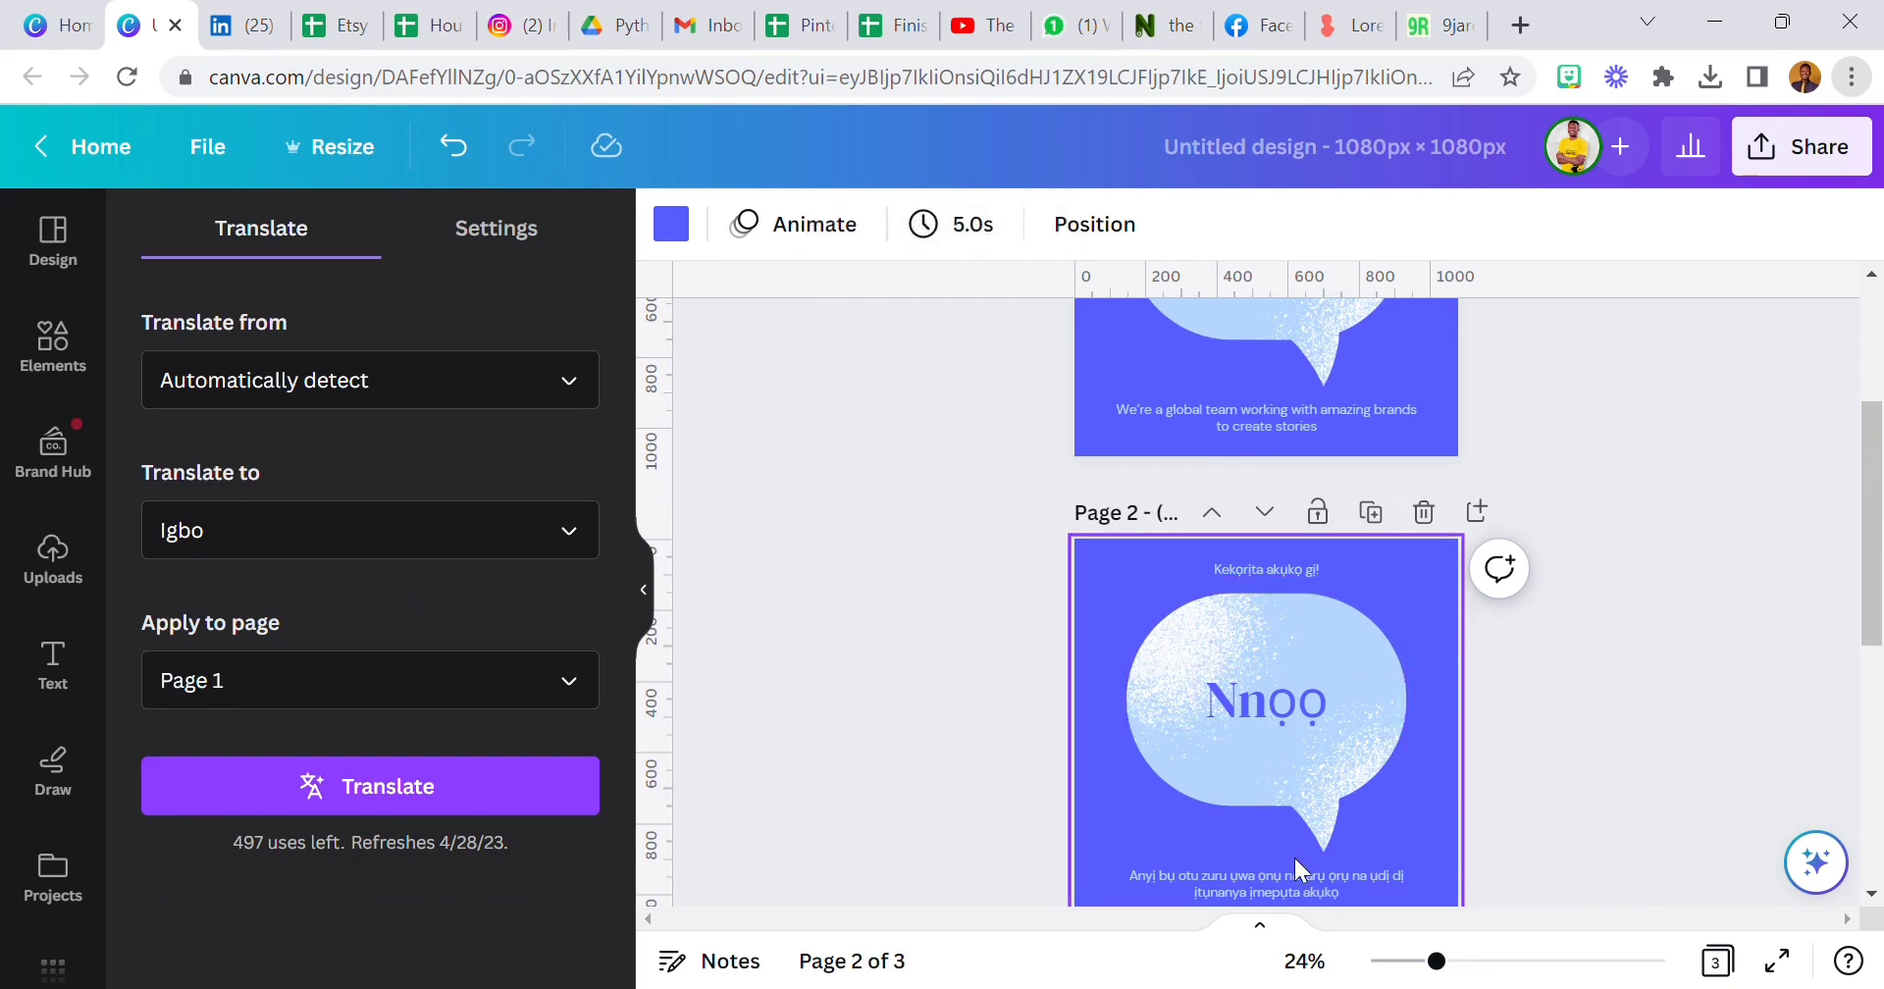
scroll(1295, 863, "down", 2)
left_click(229, 551)
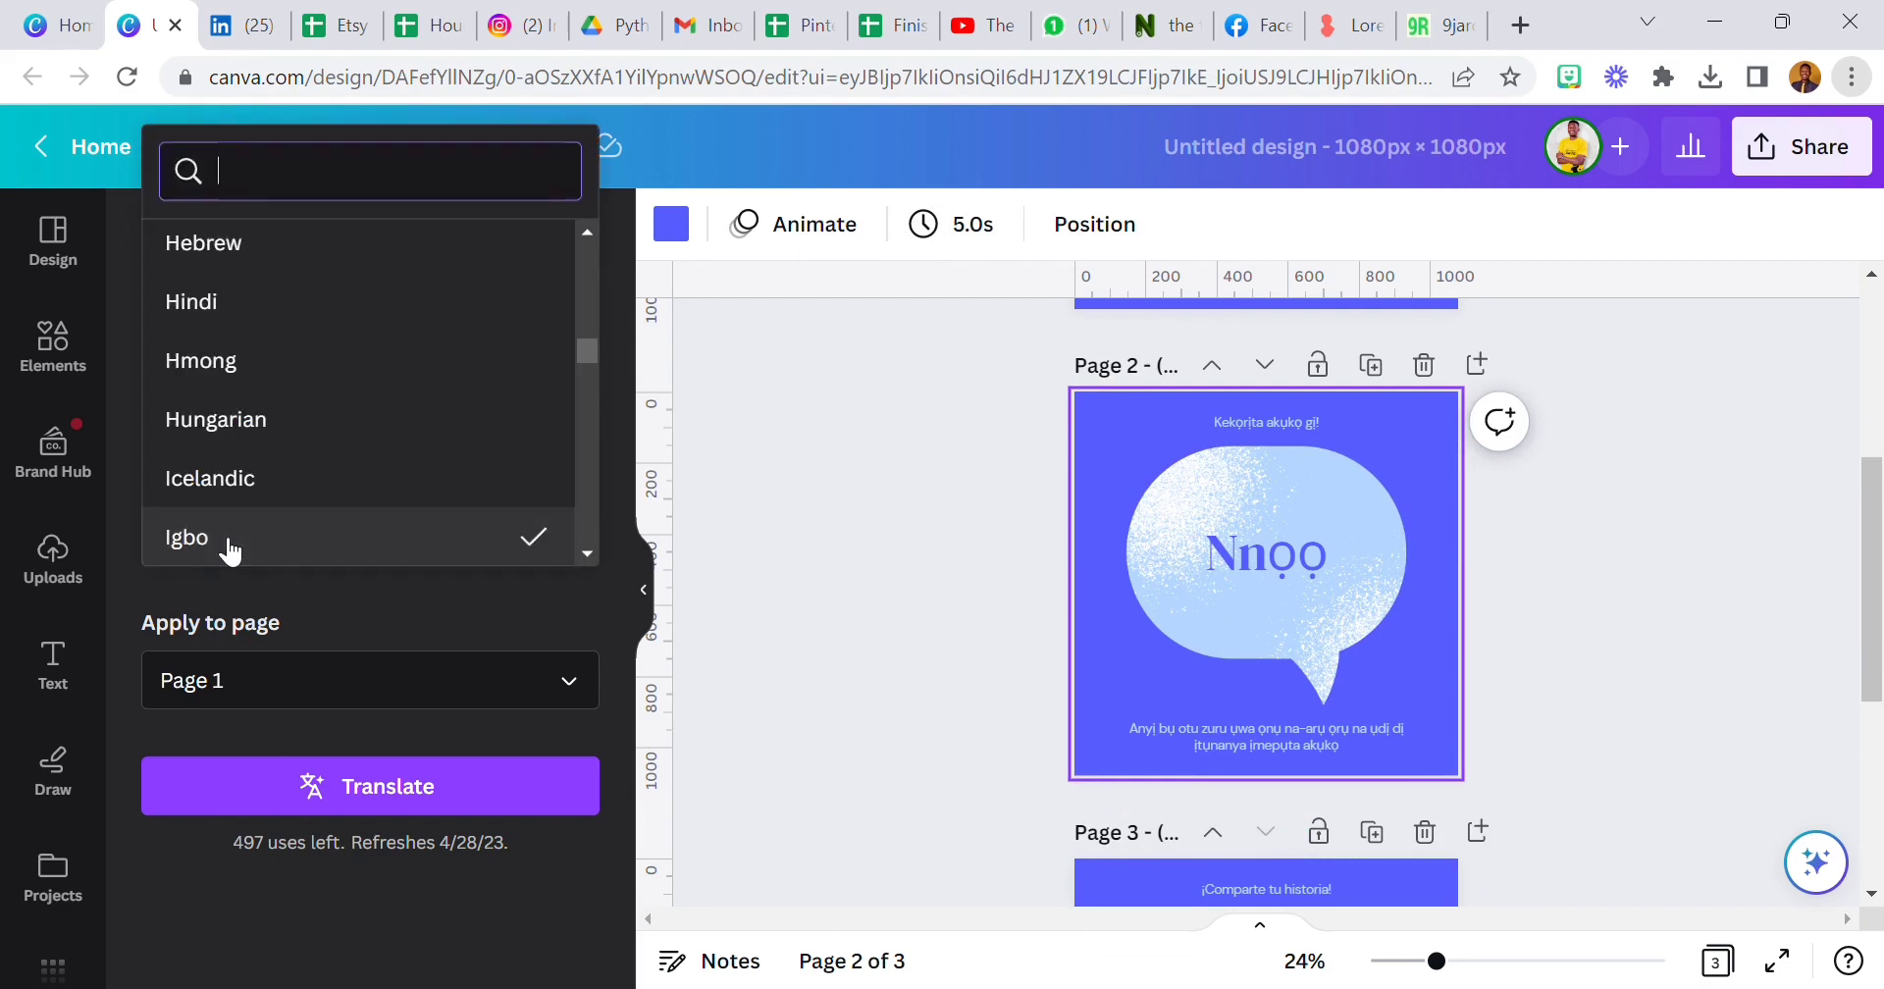
scroll(373, 501, "up", 1)
scroll(382, 494, "up", 10)
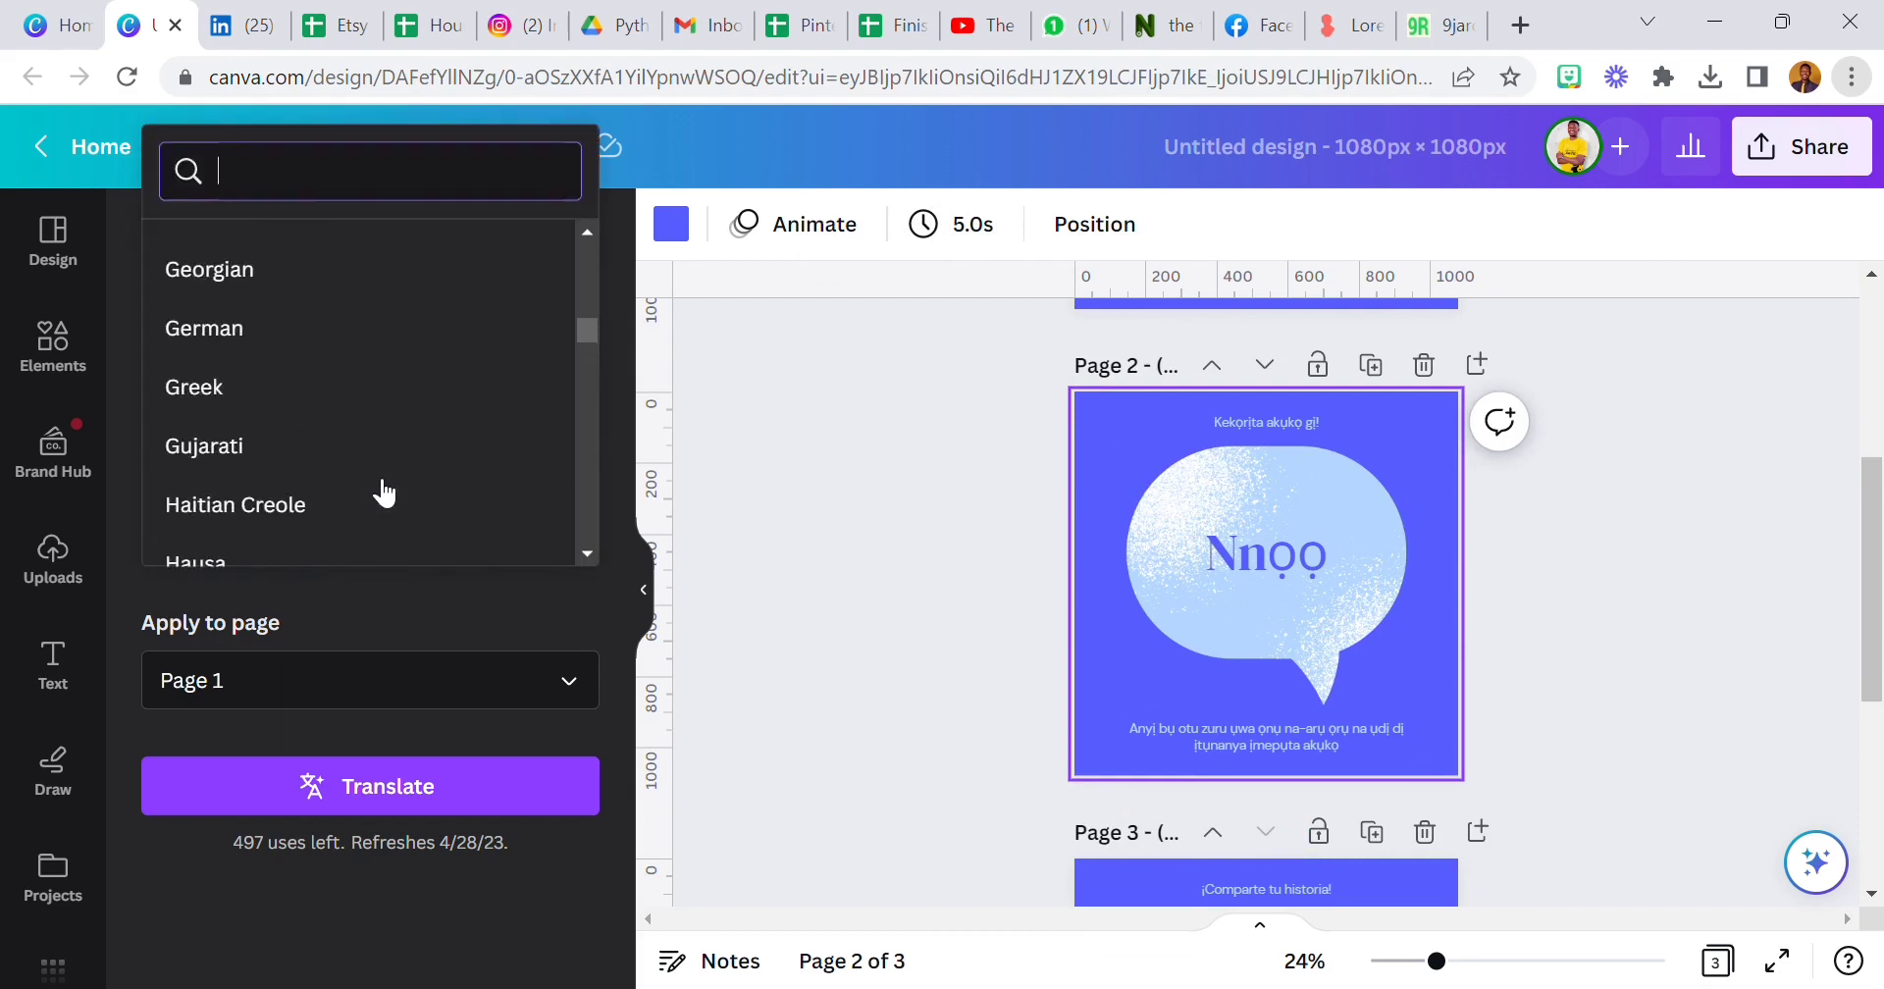
scroll(383, 493, "up", 3)
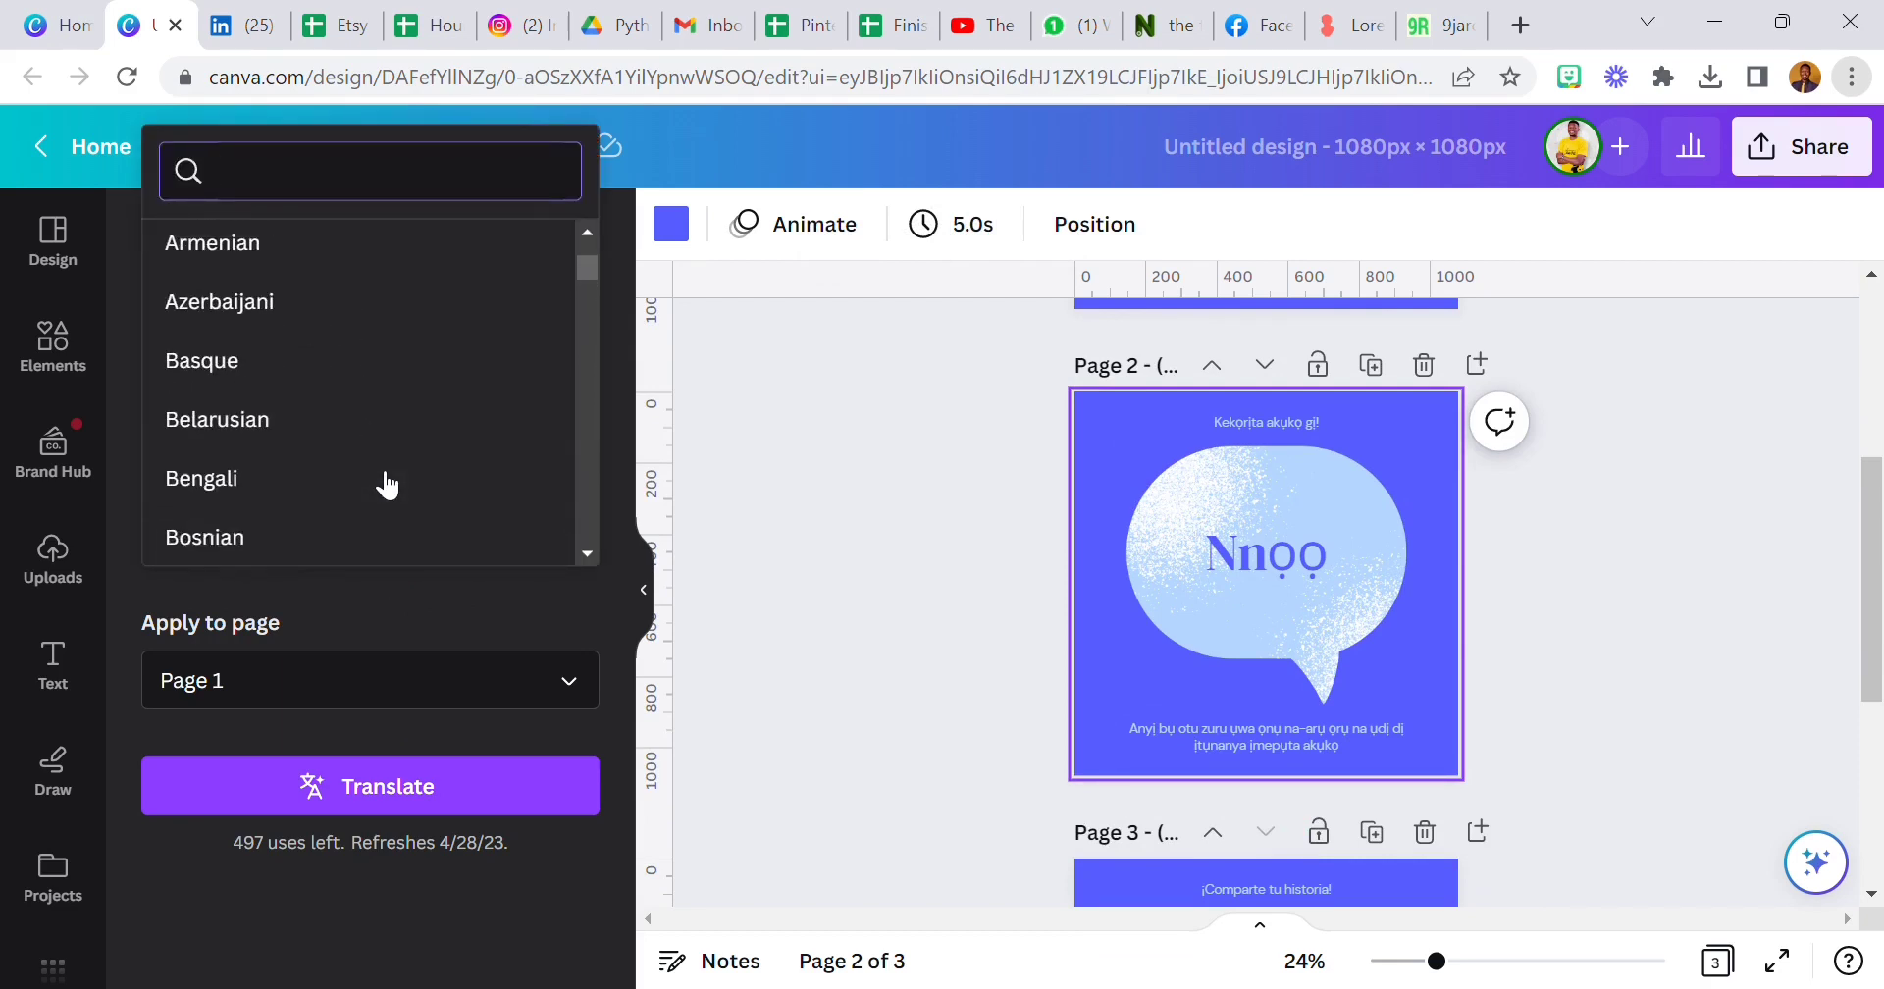
scroll(385, 489, "down", 10)
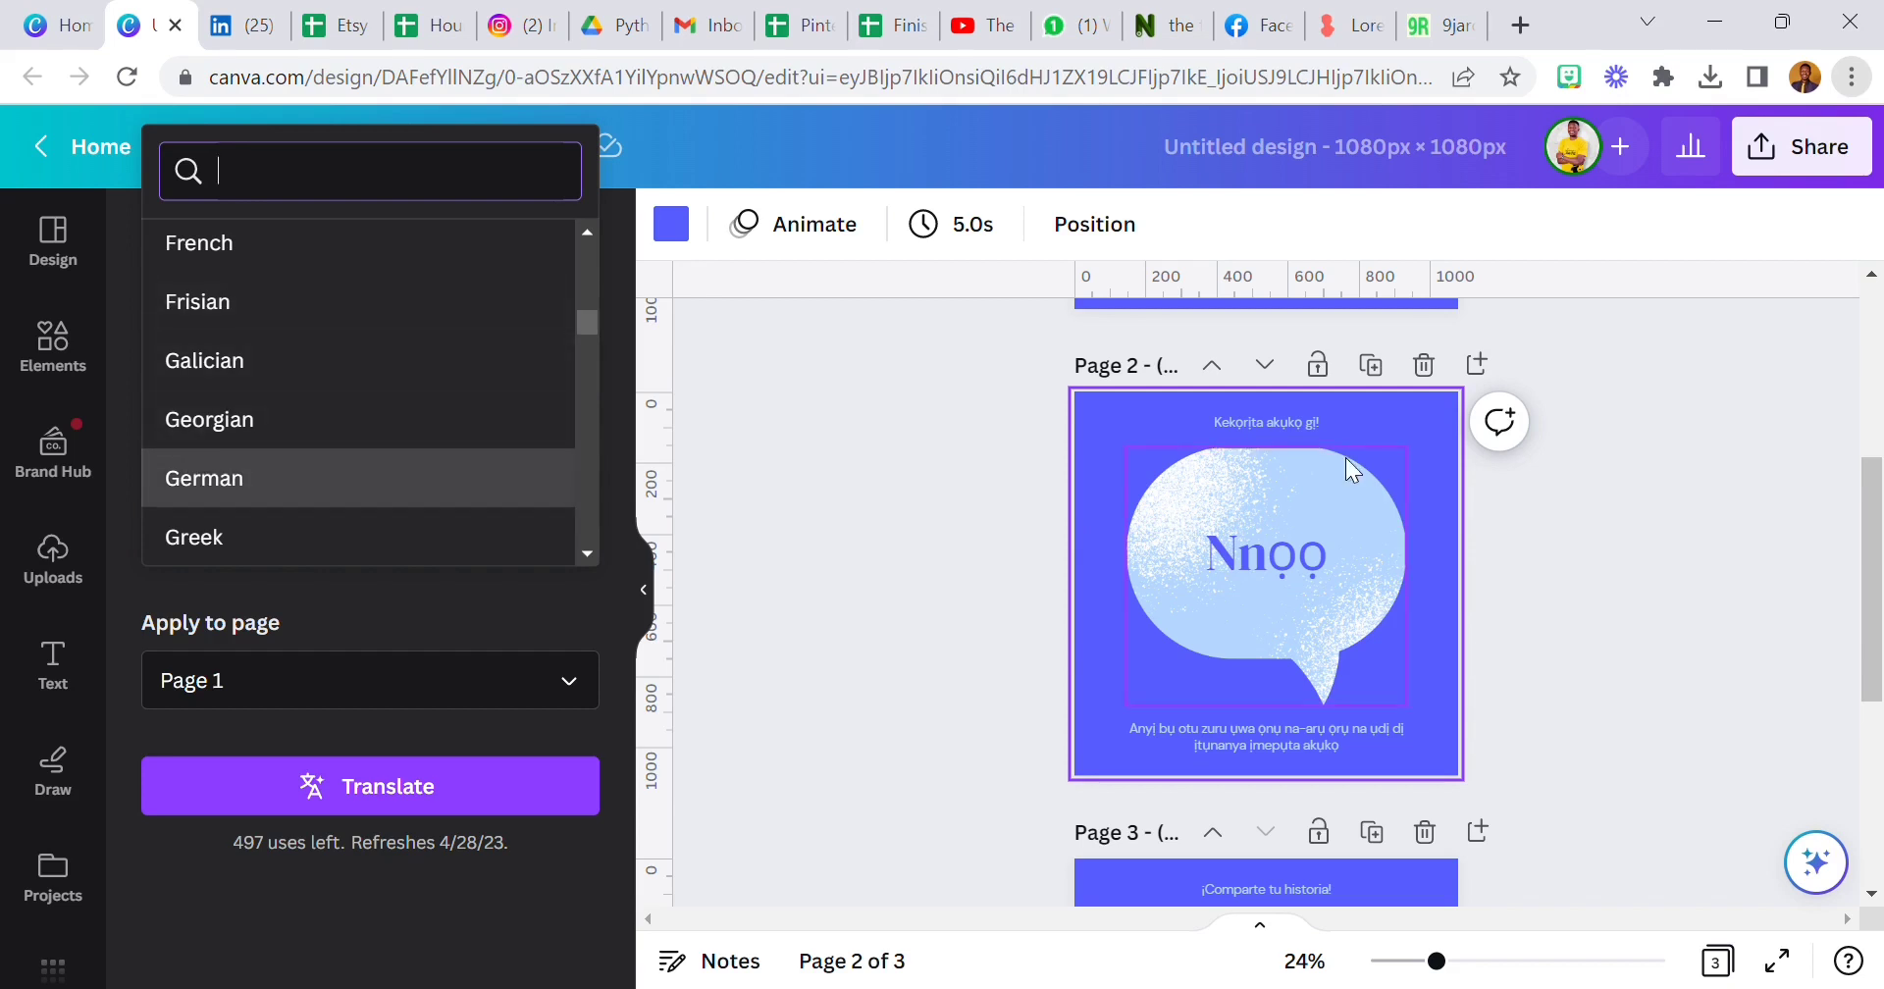
left_click(1320, 559)
left_click(1091, 433)
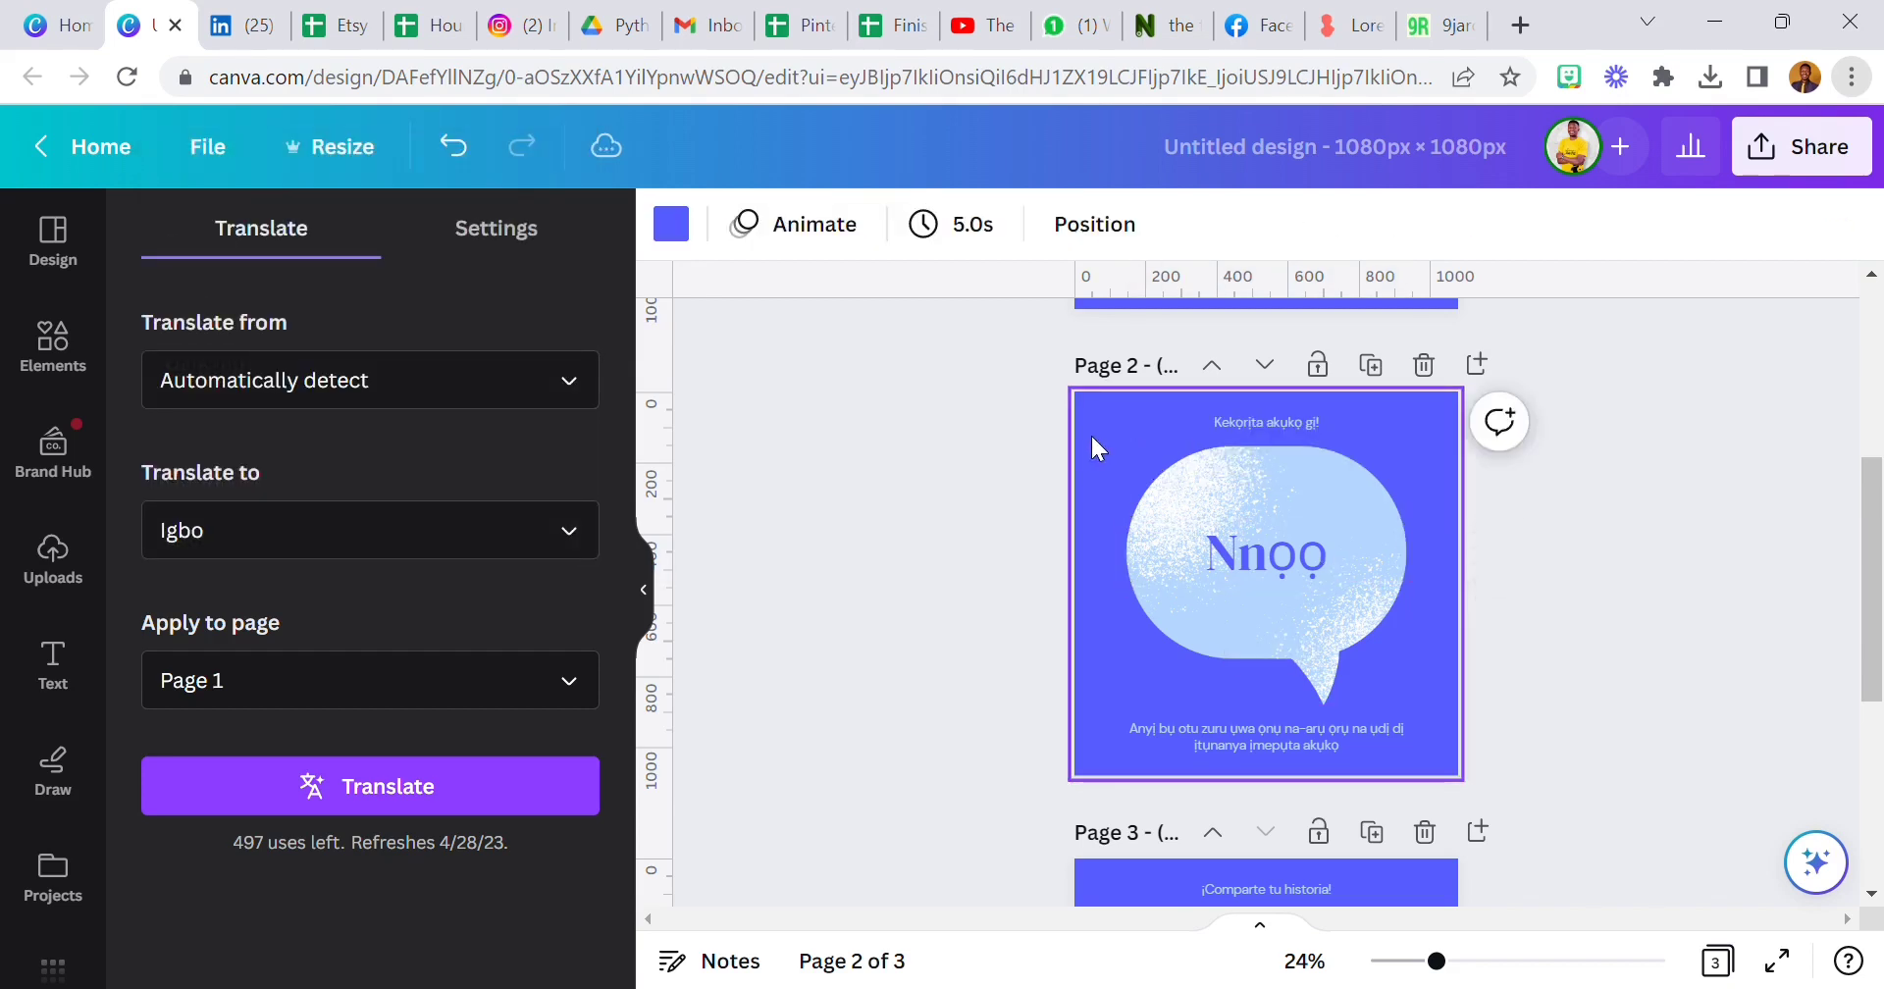
Close the translated design and open the Magic Write trial document from the home page's Canva Create features.
left_click(175, 26)
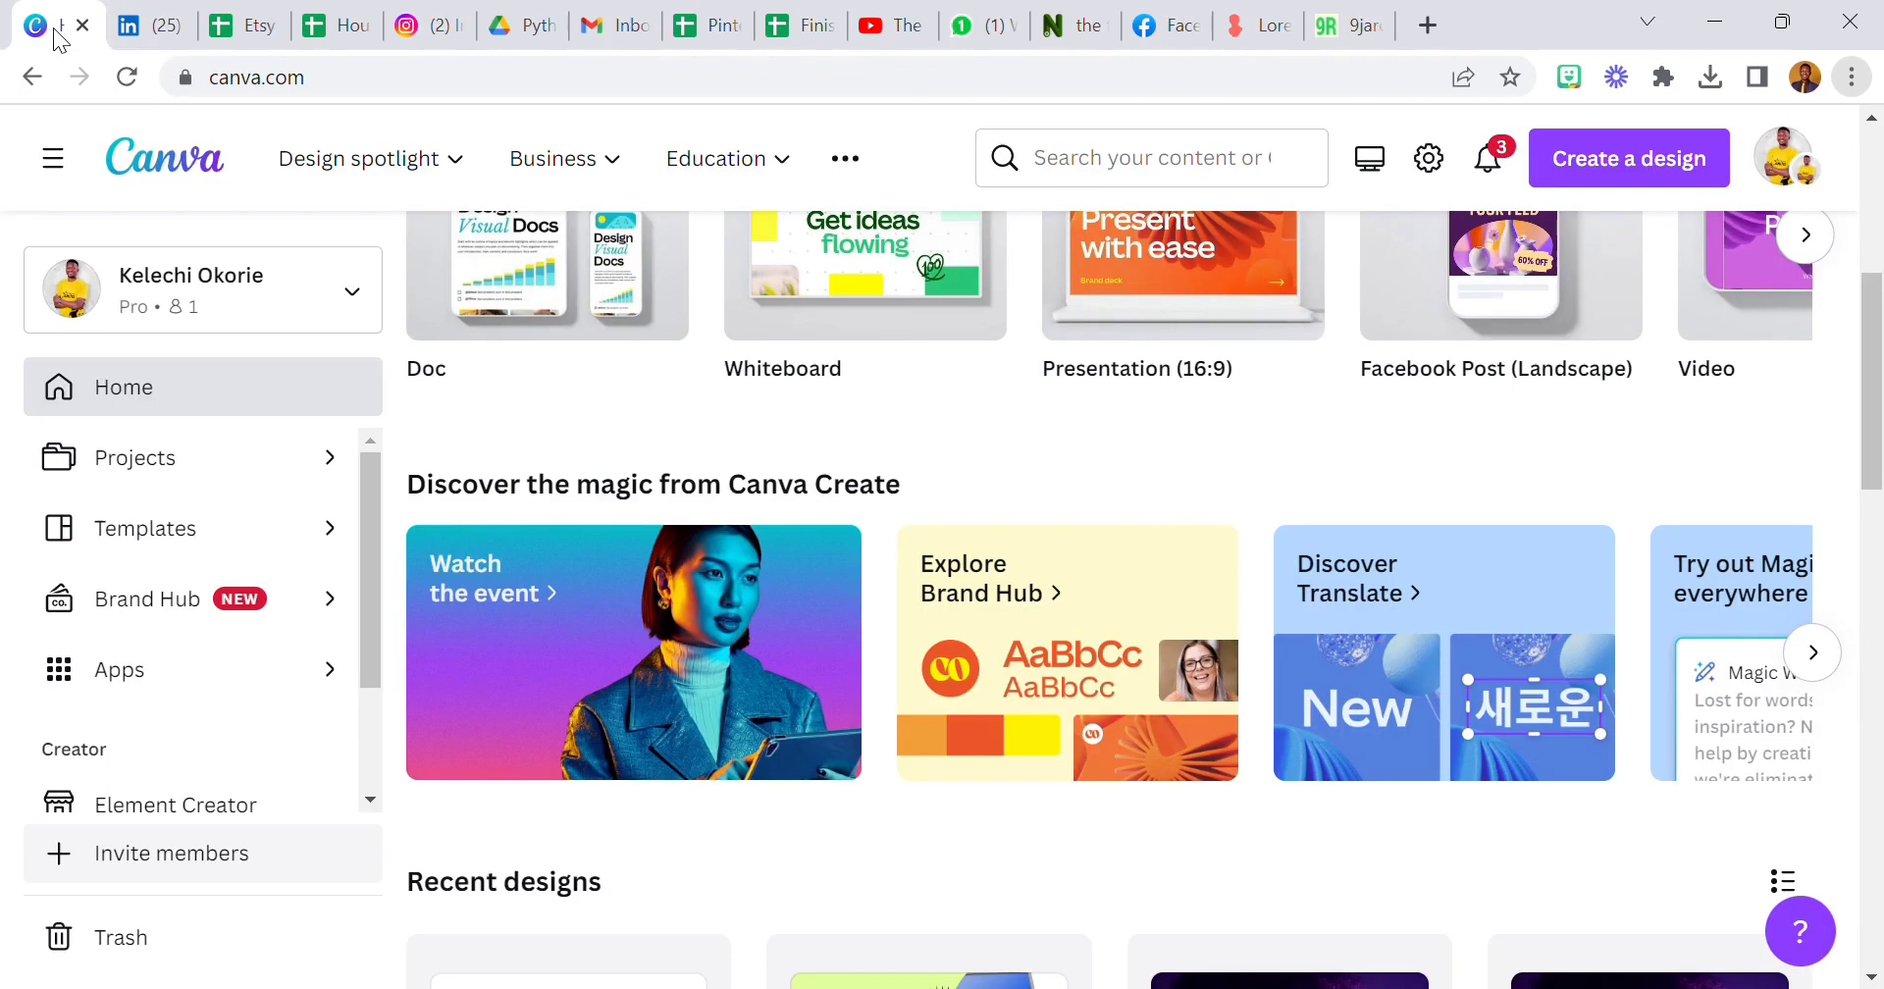
left_click(1811, 653)
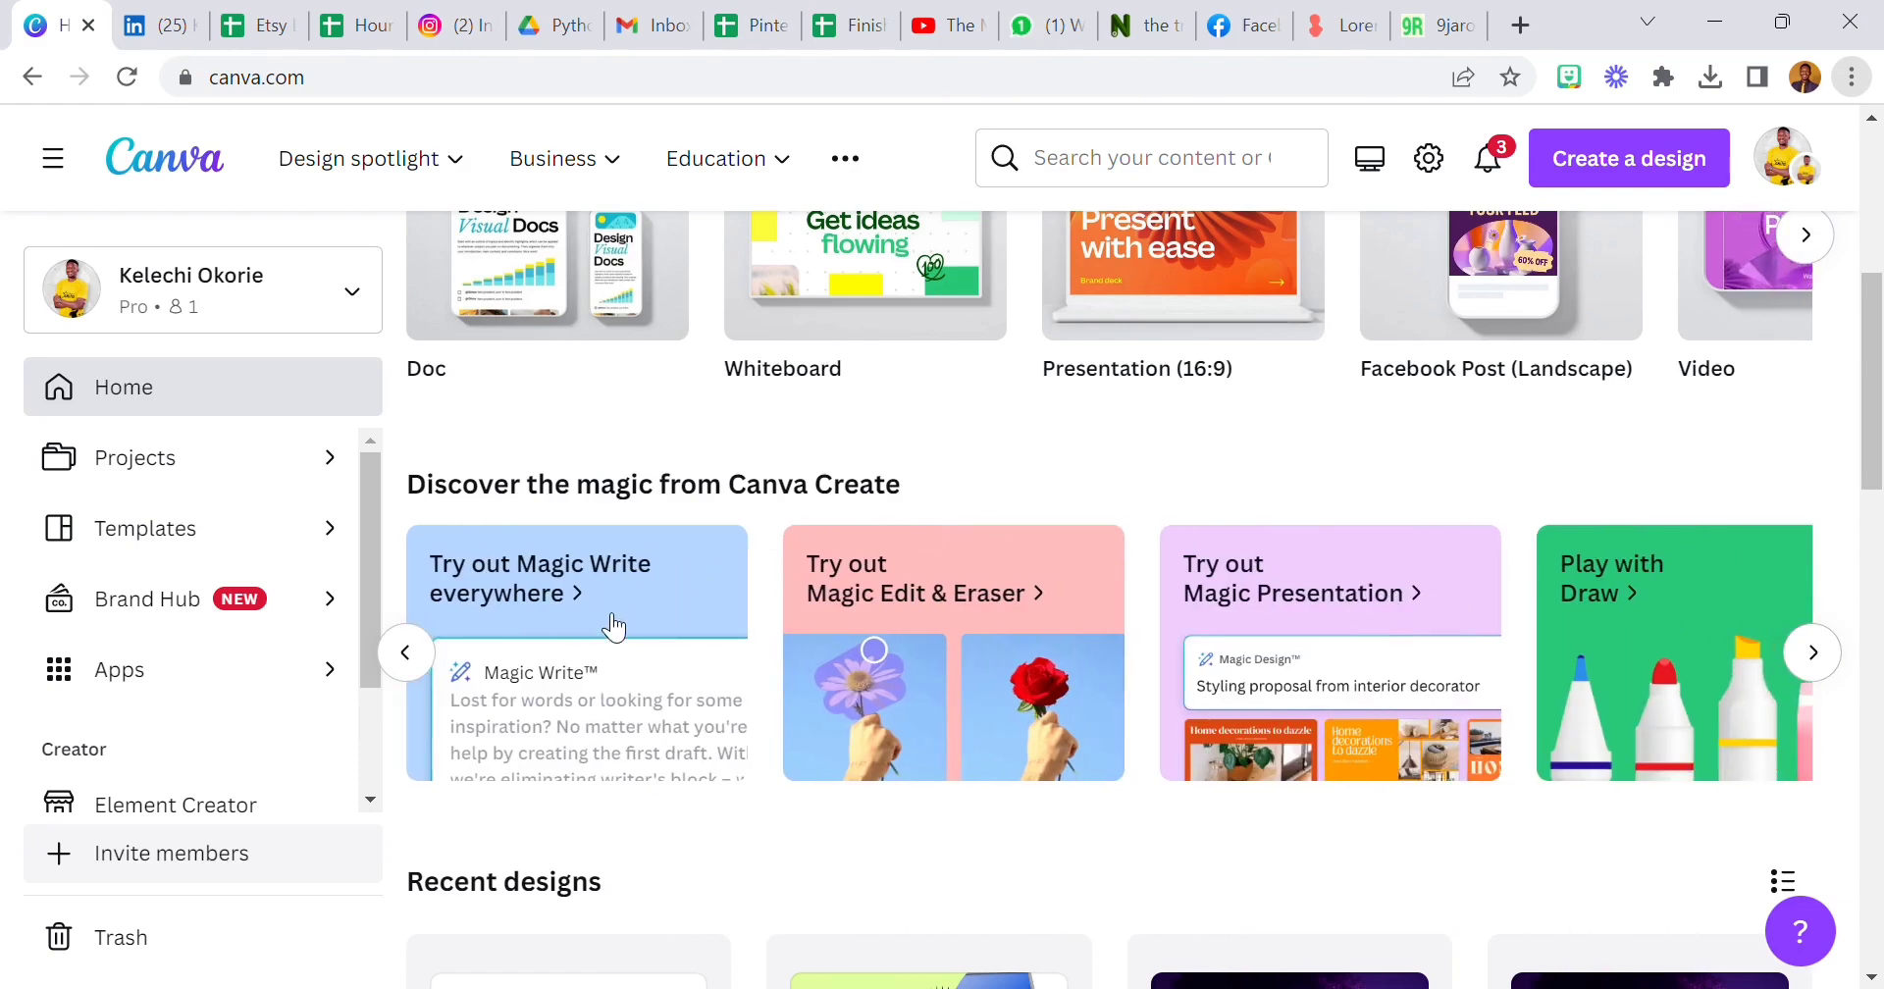
left_click(614, 625)
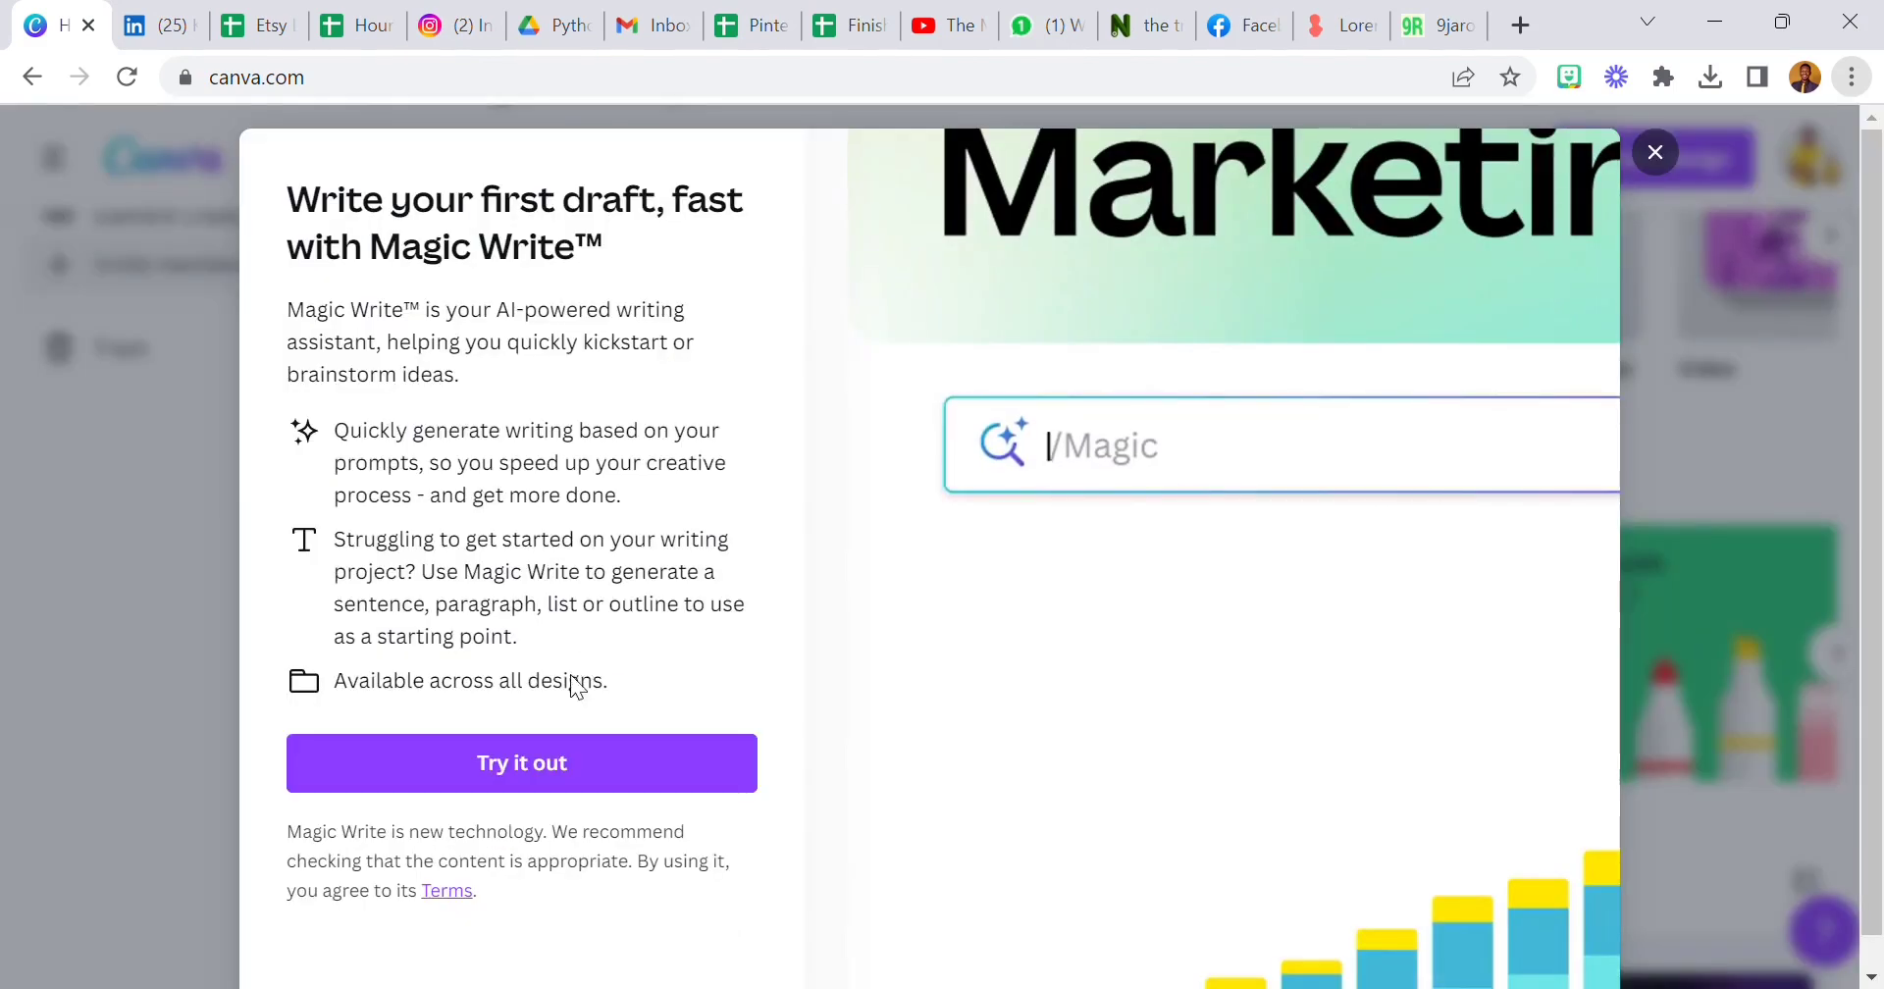
left_click(535, 764)
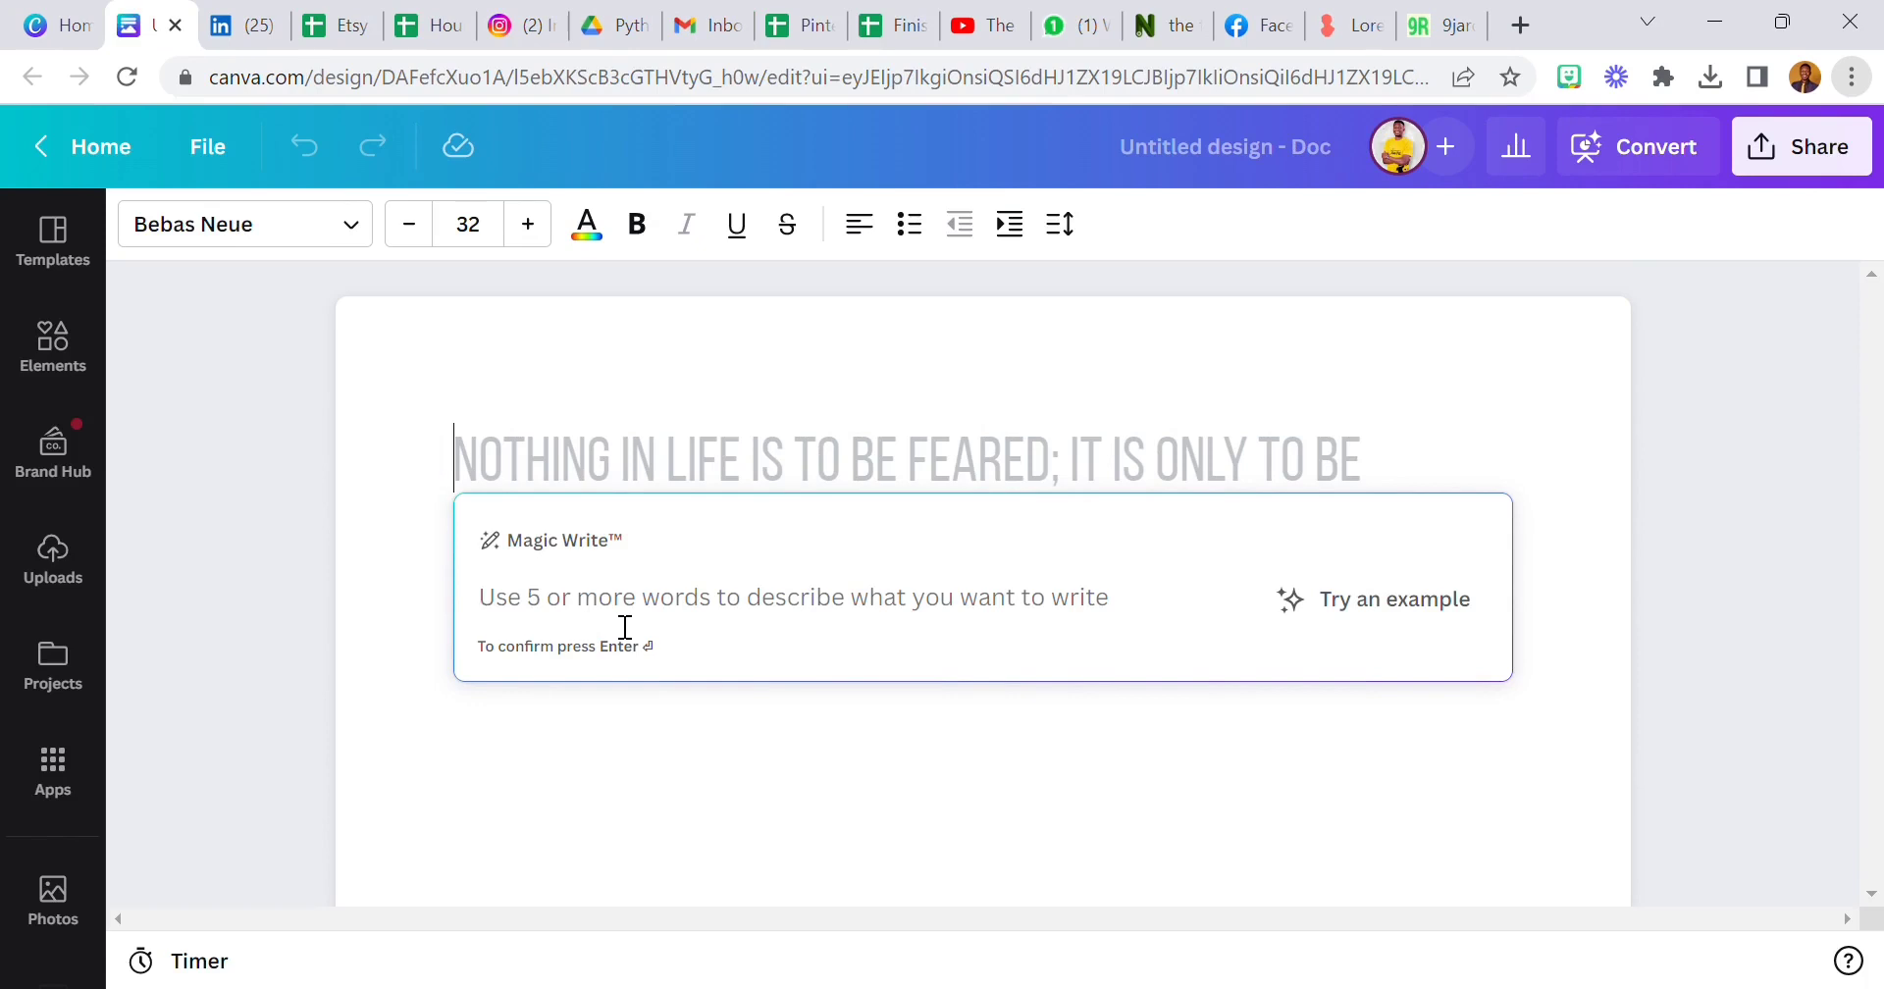
Generate document text with Magic Write from the prompt "How to make money with Canva".
type("How t")
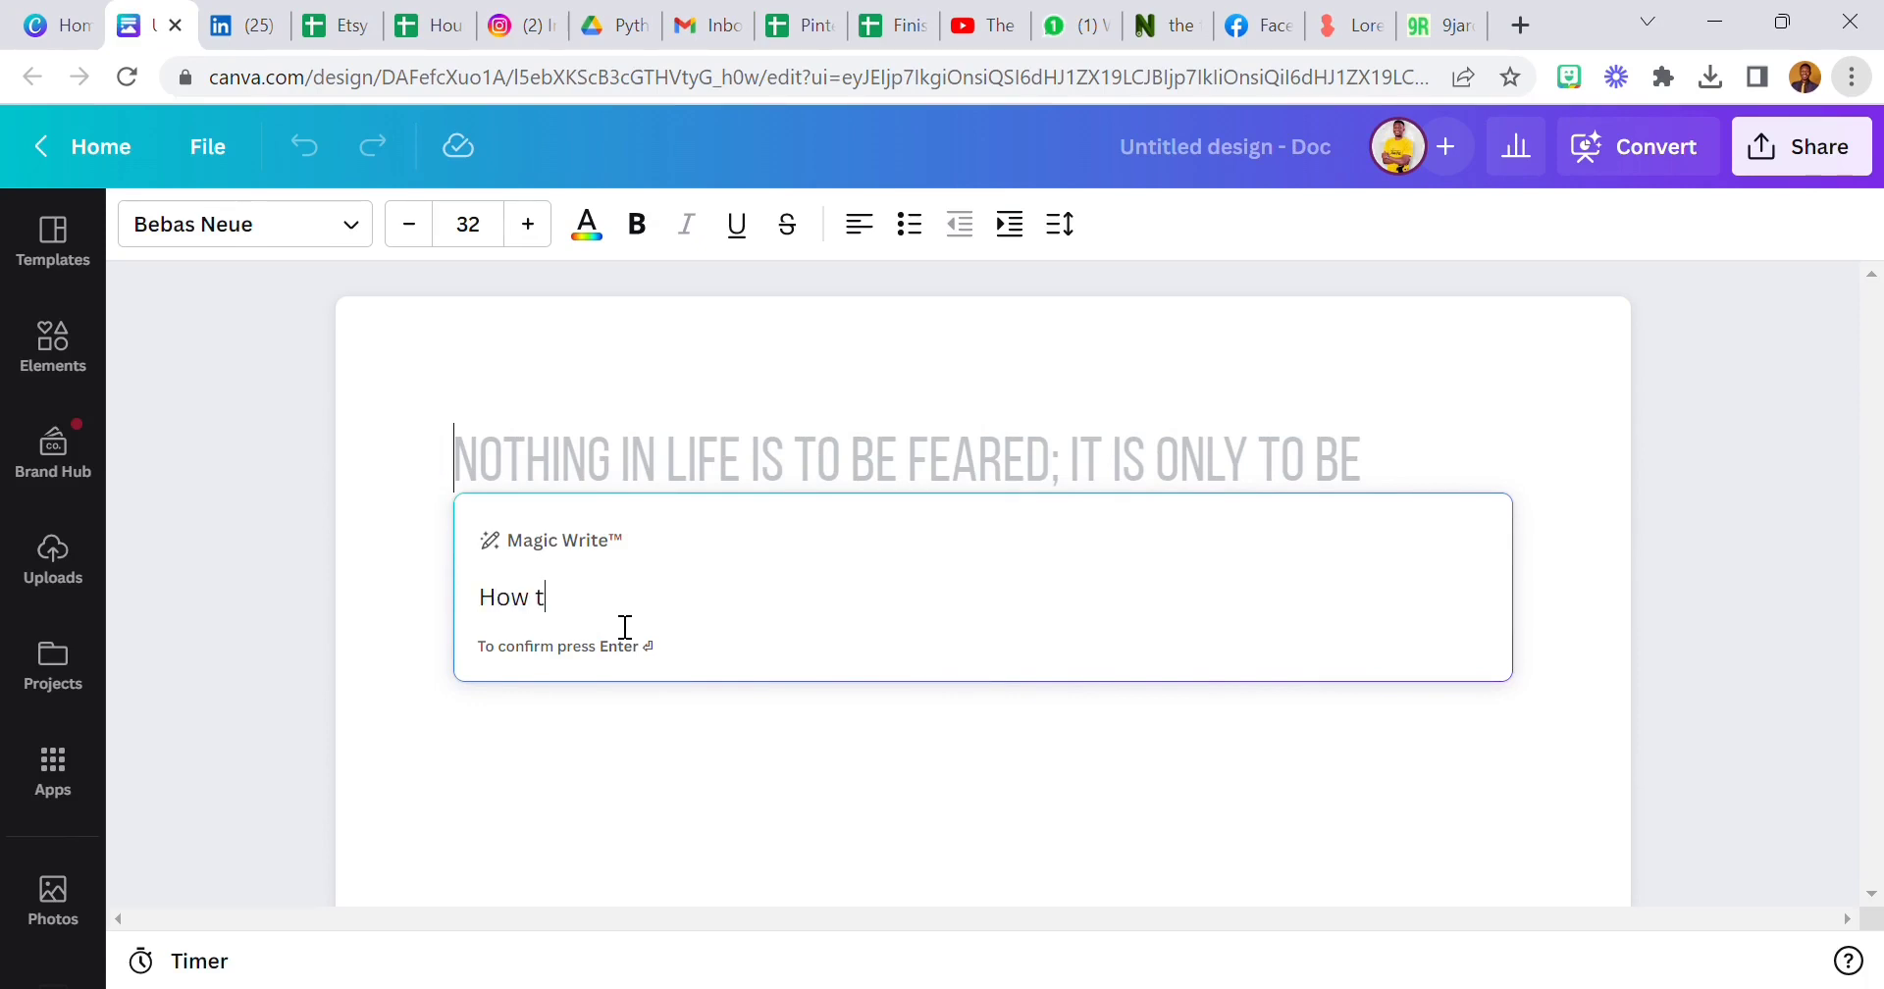
type("o make money with Canv")
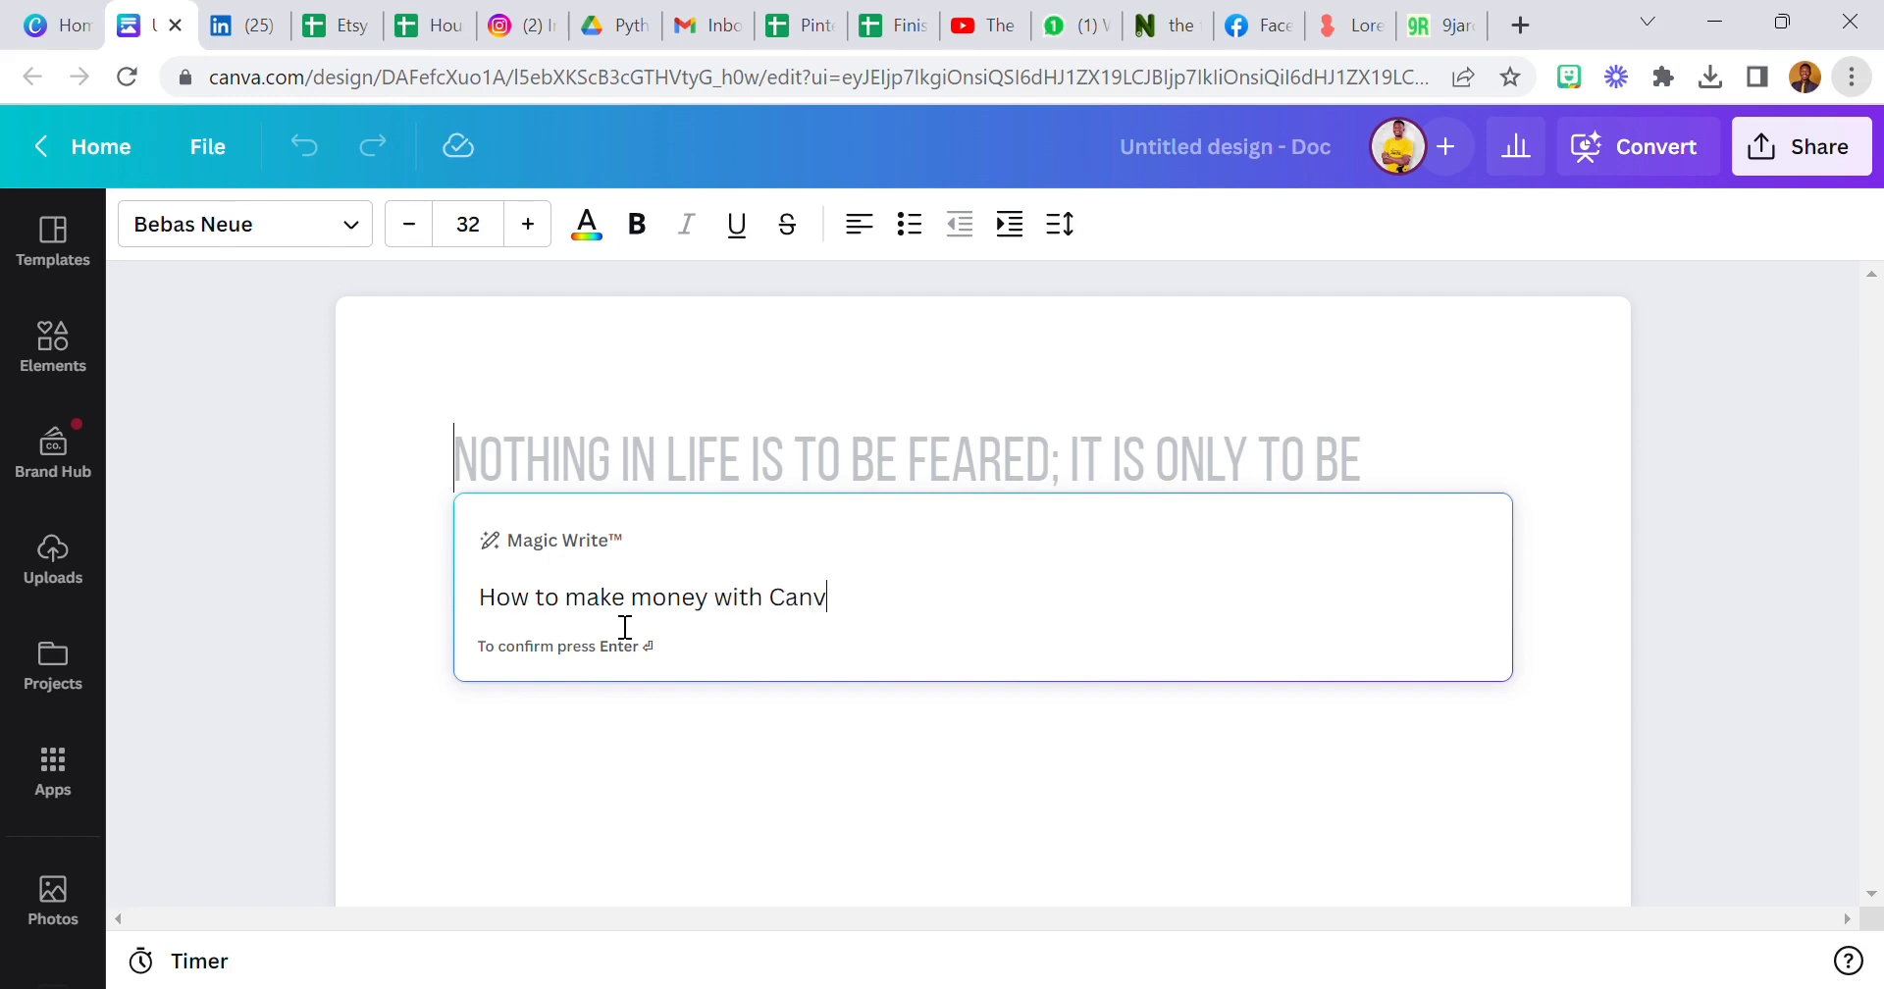
type("a")
key("Return")
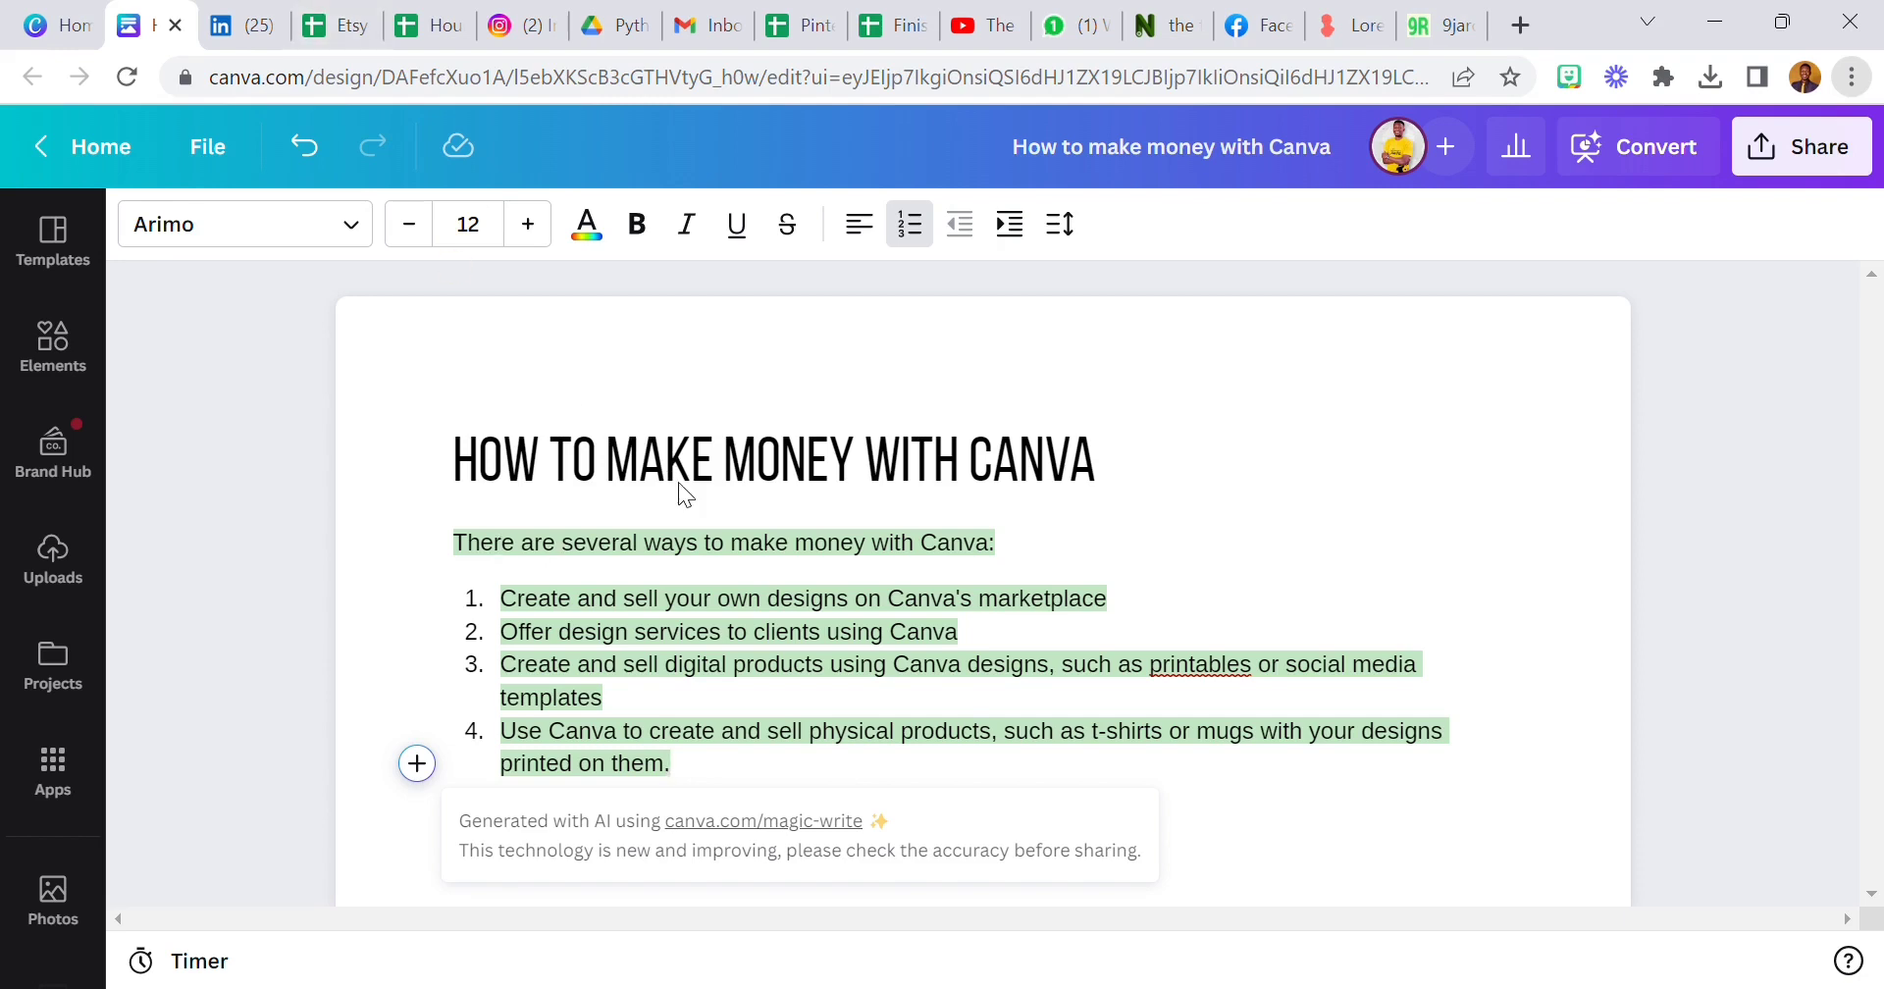
Close the document and open the Magic Edit & Eraser sample design from the home page.
left_click(176, 25)
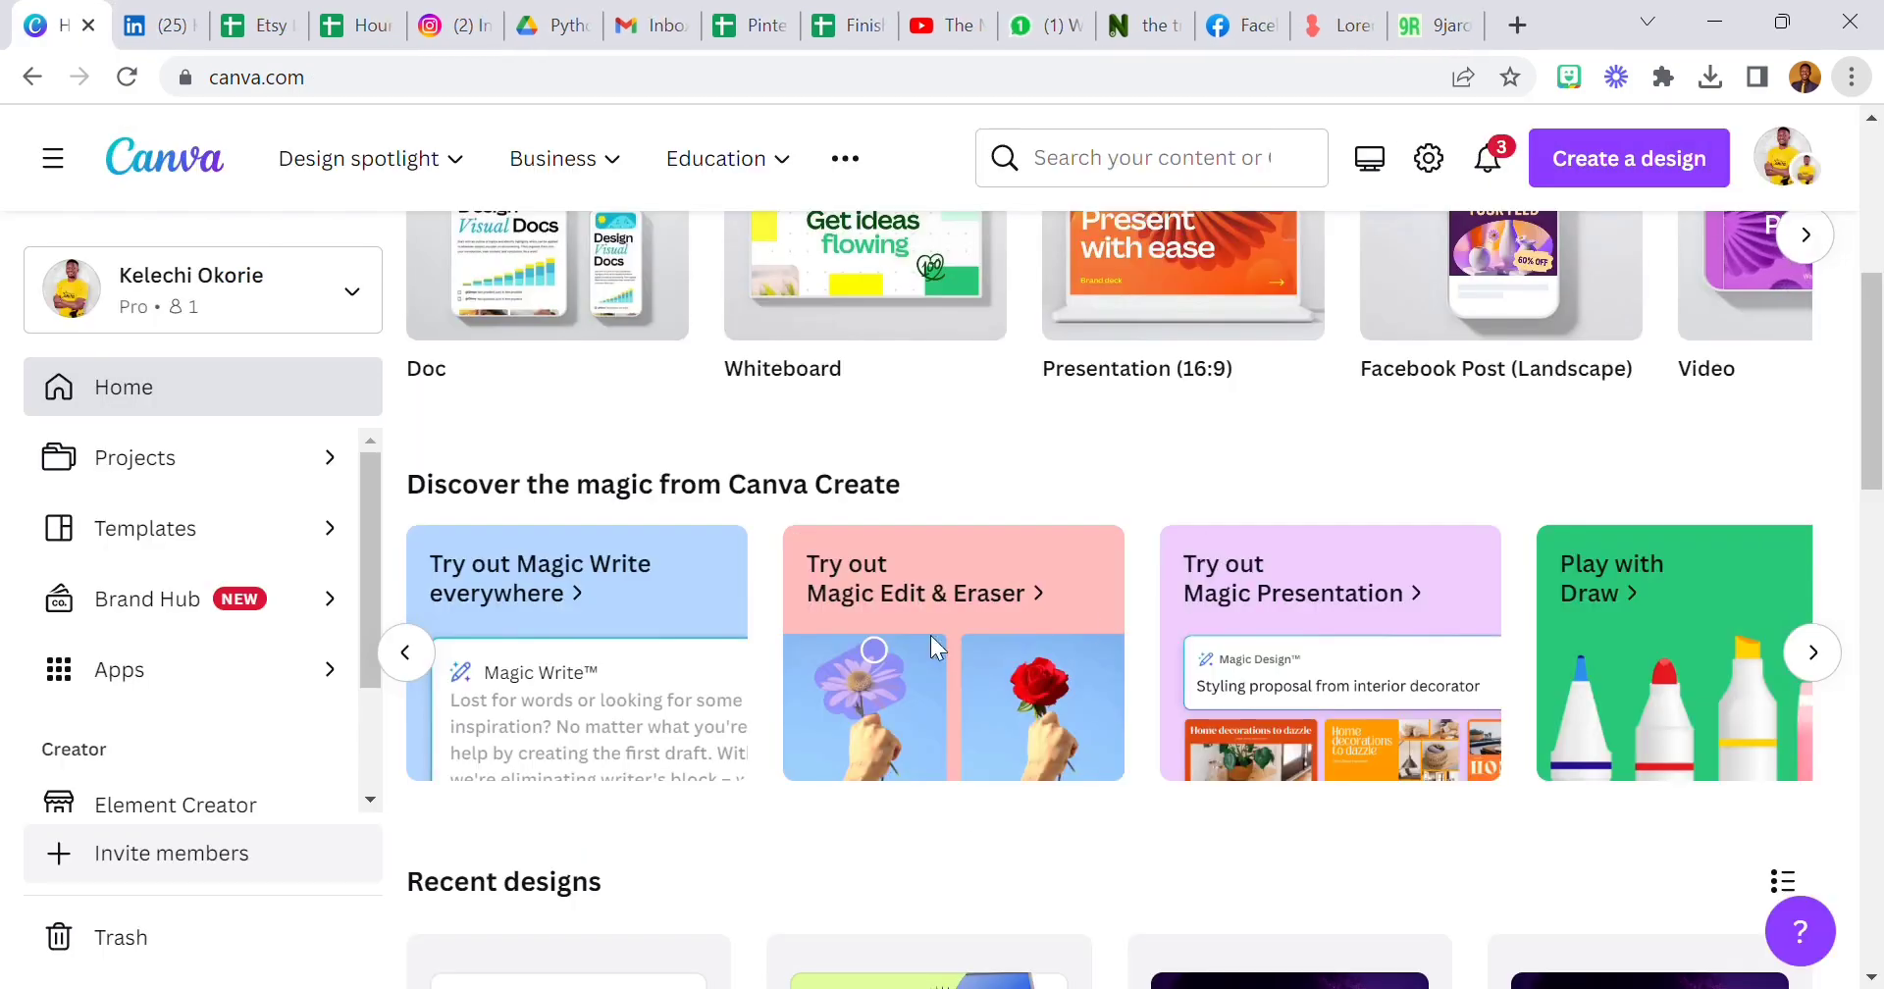
left_click(939, 698)
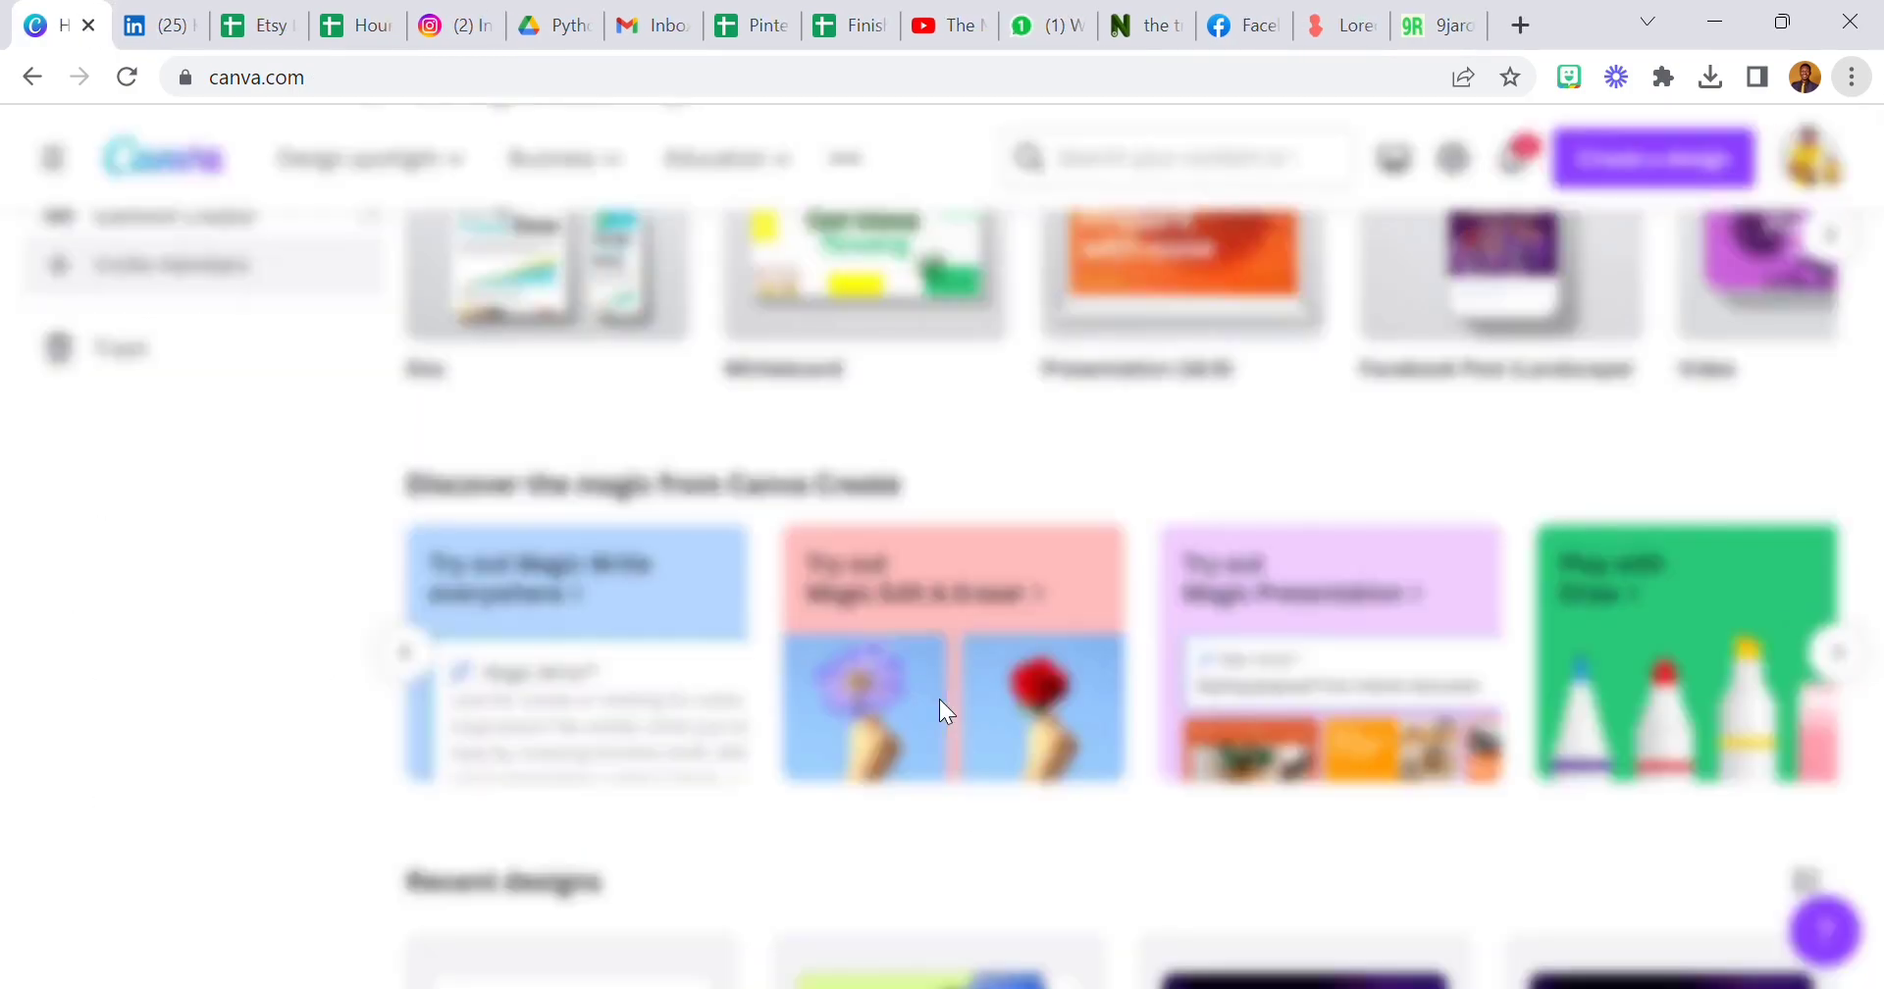
left_click(485, 620)
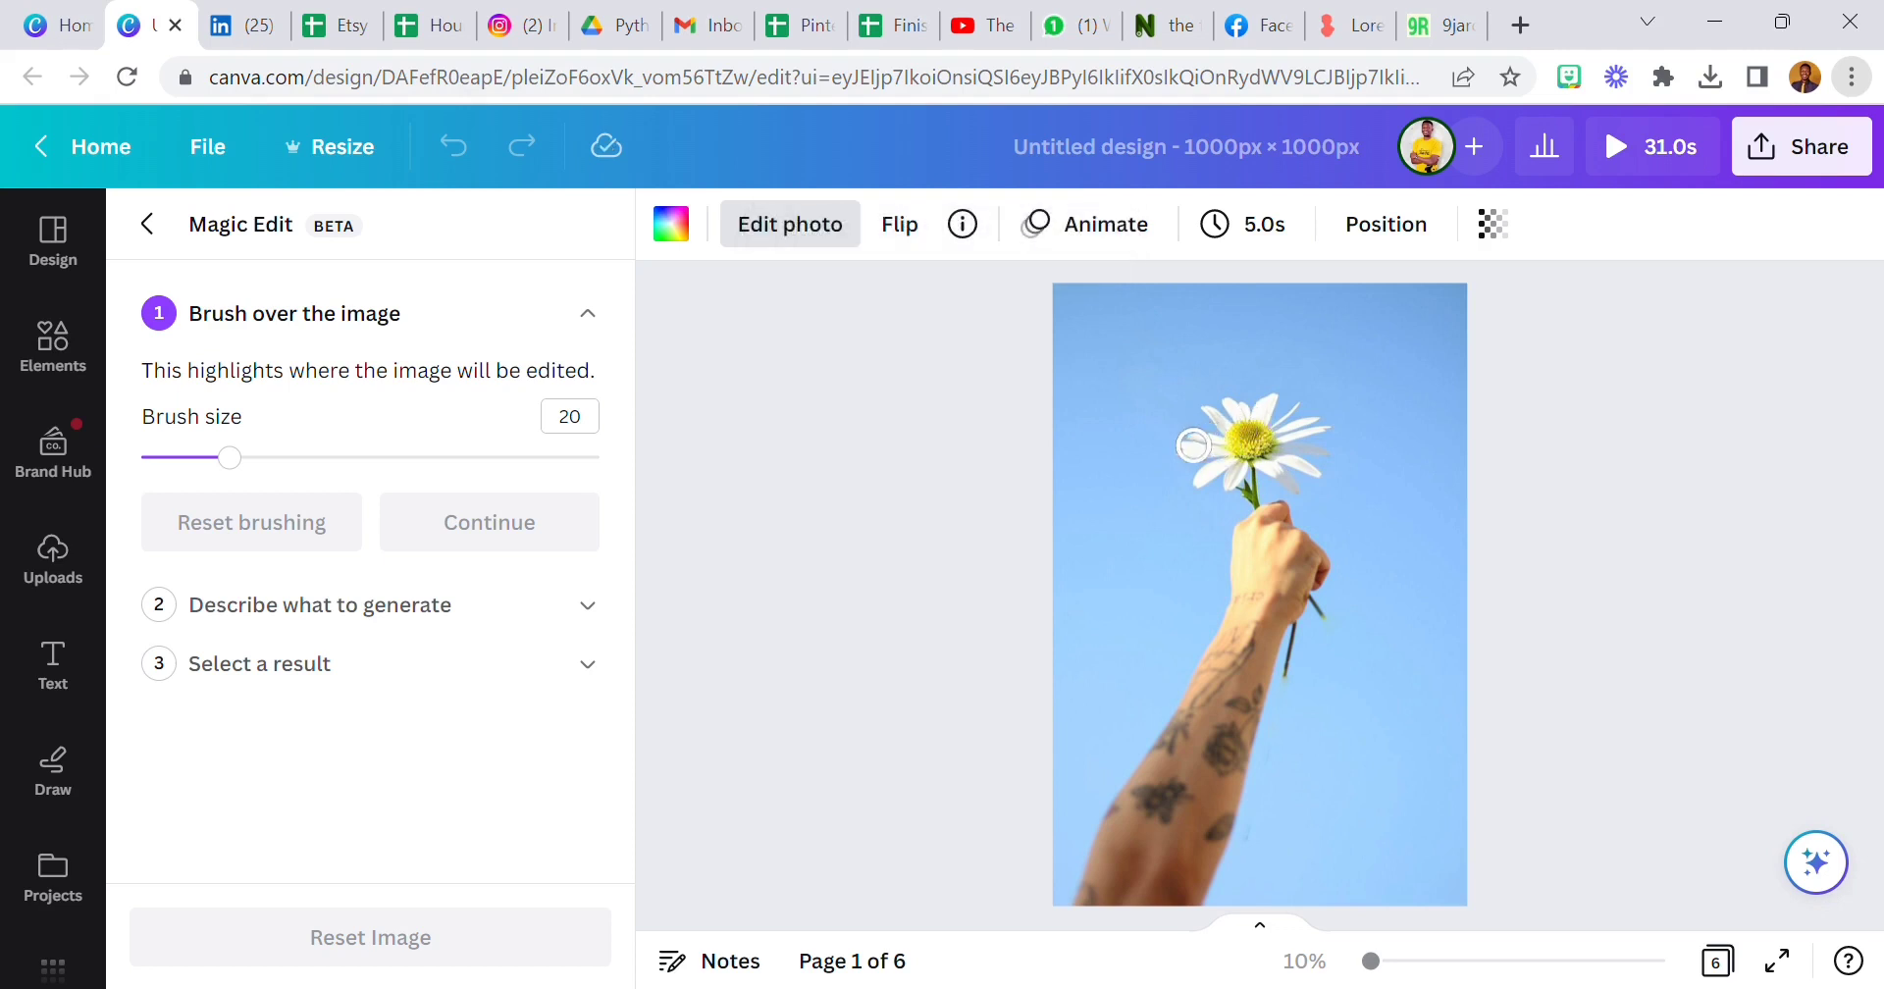
Brush over the daisy with Magic Edit and generate "Ice cream" in its place.
mouse_move(1185, 453)
left_mouse_down()
mouse_move(1255, 401)
mouse_move(1272, 420)
mouse_move(1251, 428)
mouse_move(1333, 423)
mouse_move(1201, 465)
mouse_move(1208, 448)
mouse_move(1227, 443)
mouse_move(1203, 483)
mouse_move(1268, 482)
mouse_move(1264, 454)
mouse_move(1311, 467)
mouse_move(1252, 496)
left_mouse_up()
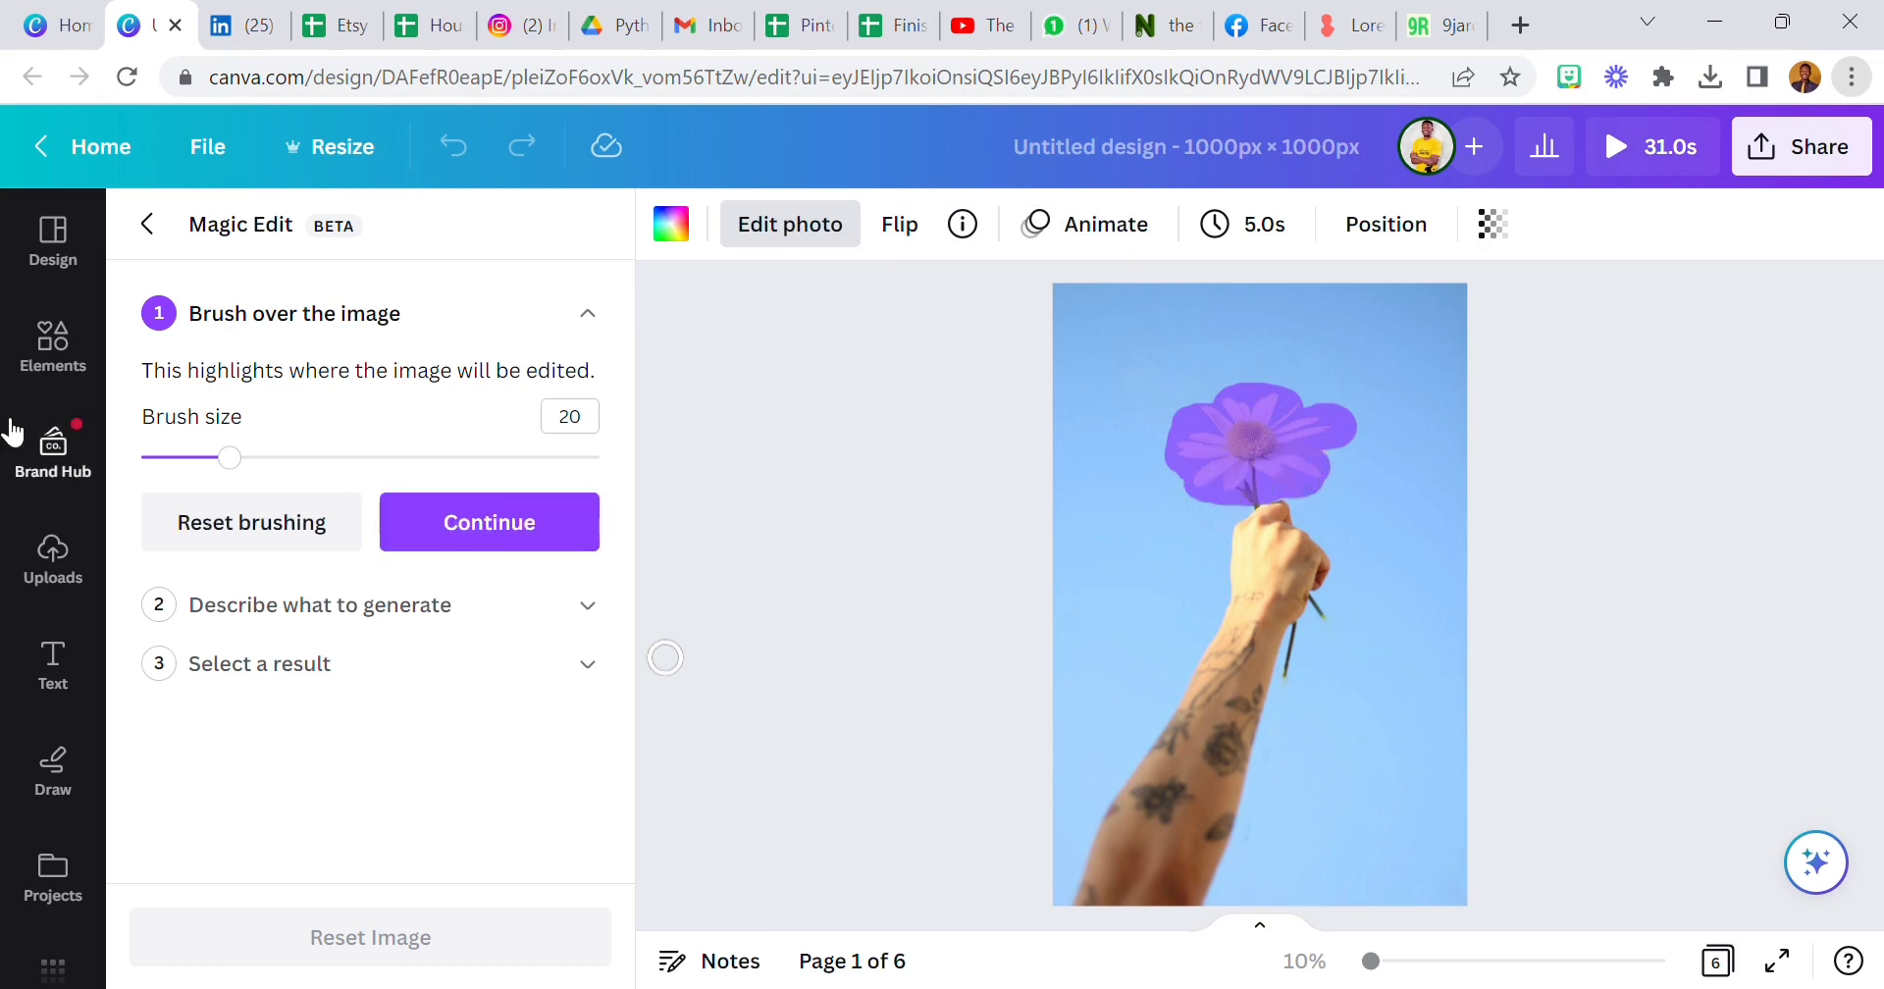
left_click(530, 523)
left_click(353, 545)
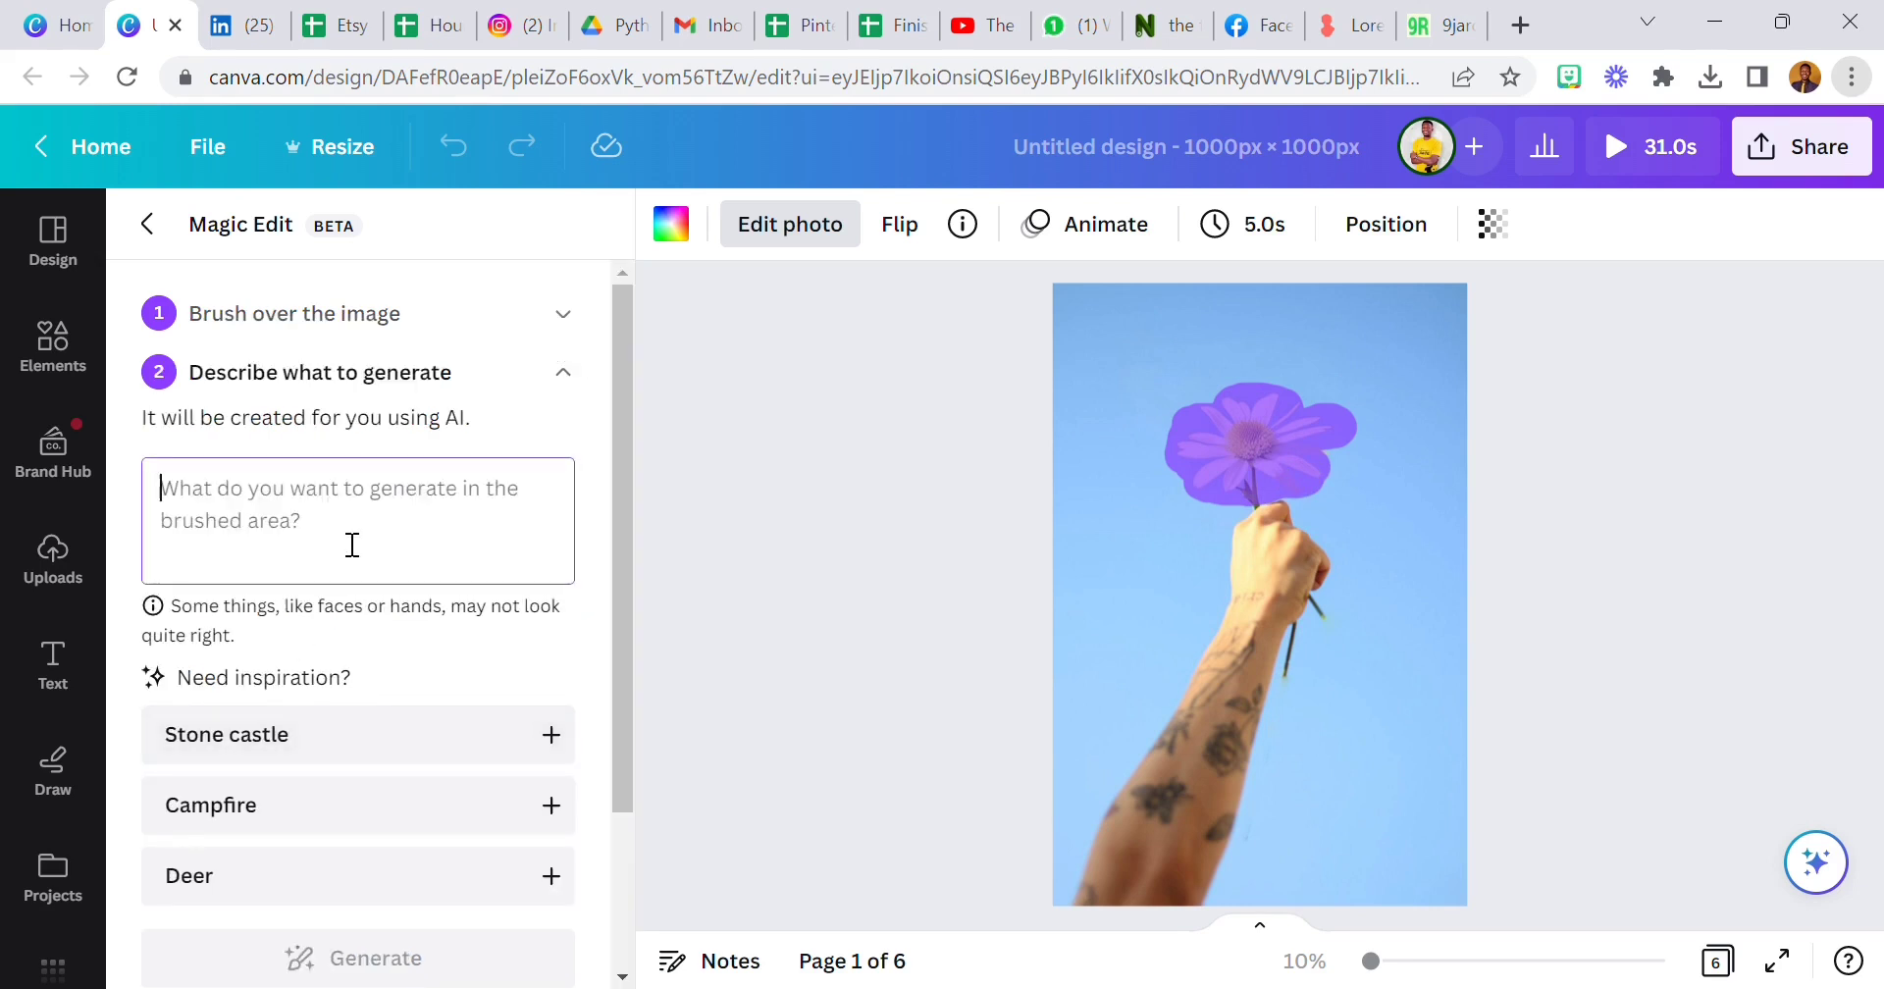
type("Ide cr")
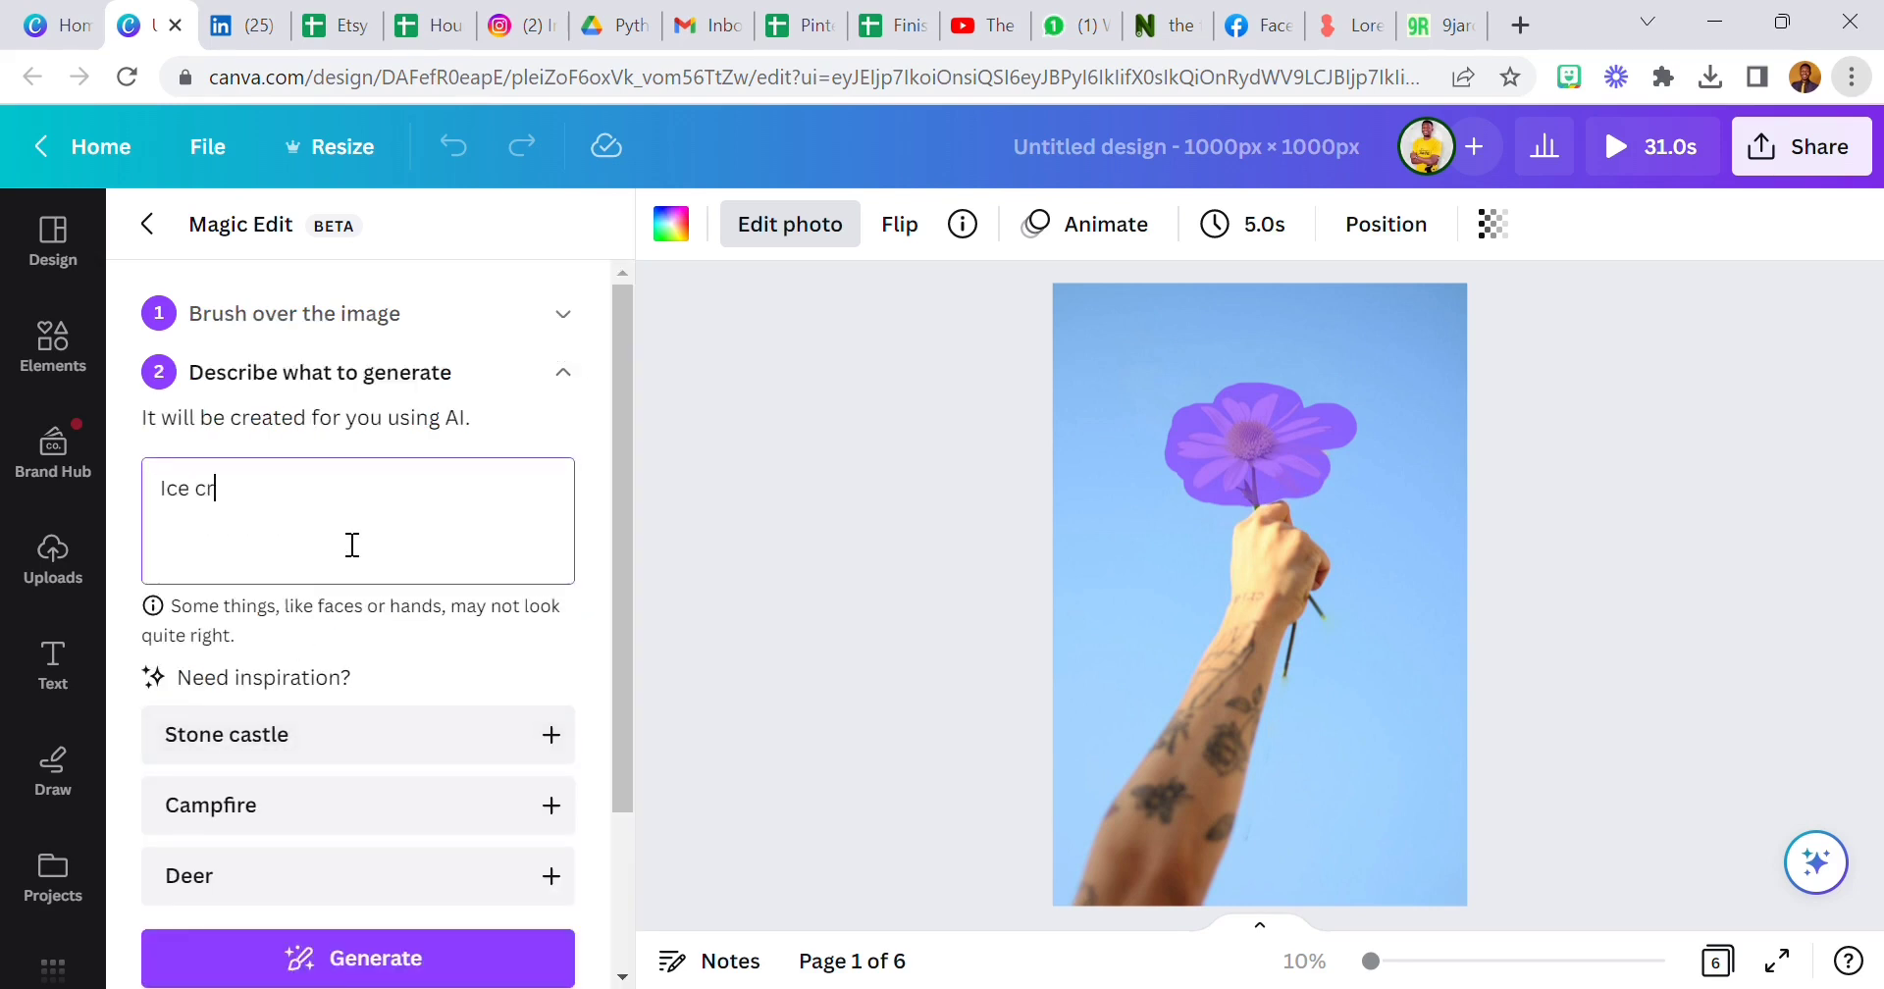
type("eam")
left_click(379, 958)
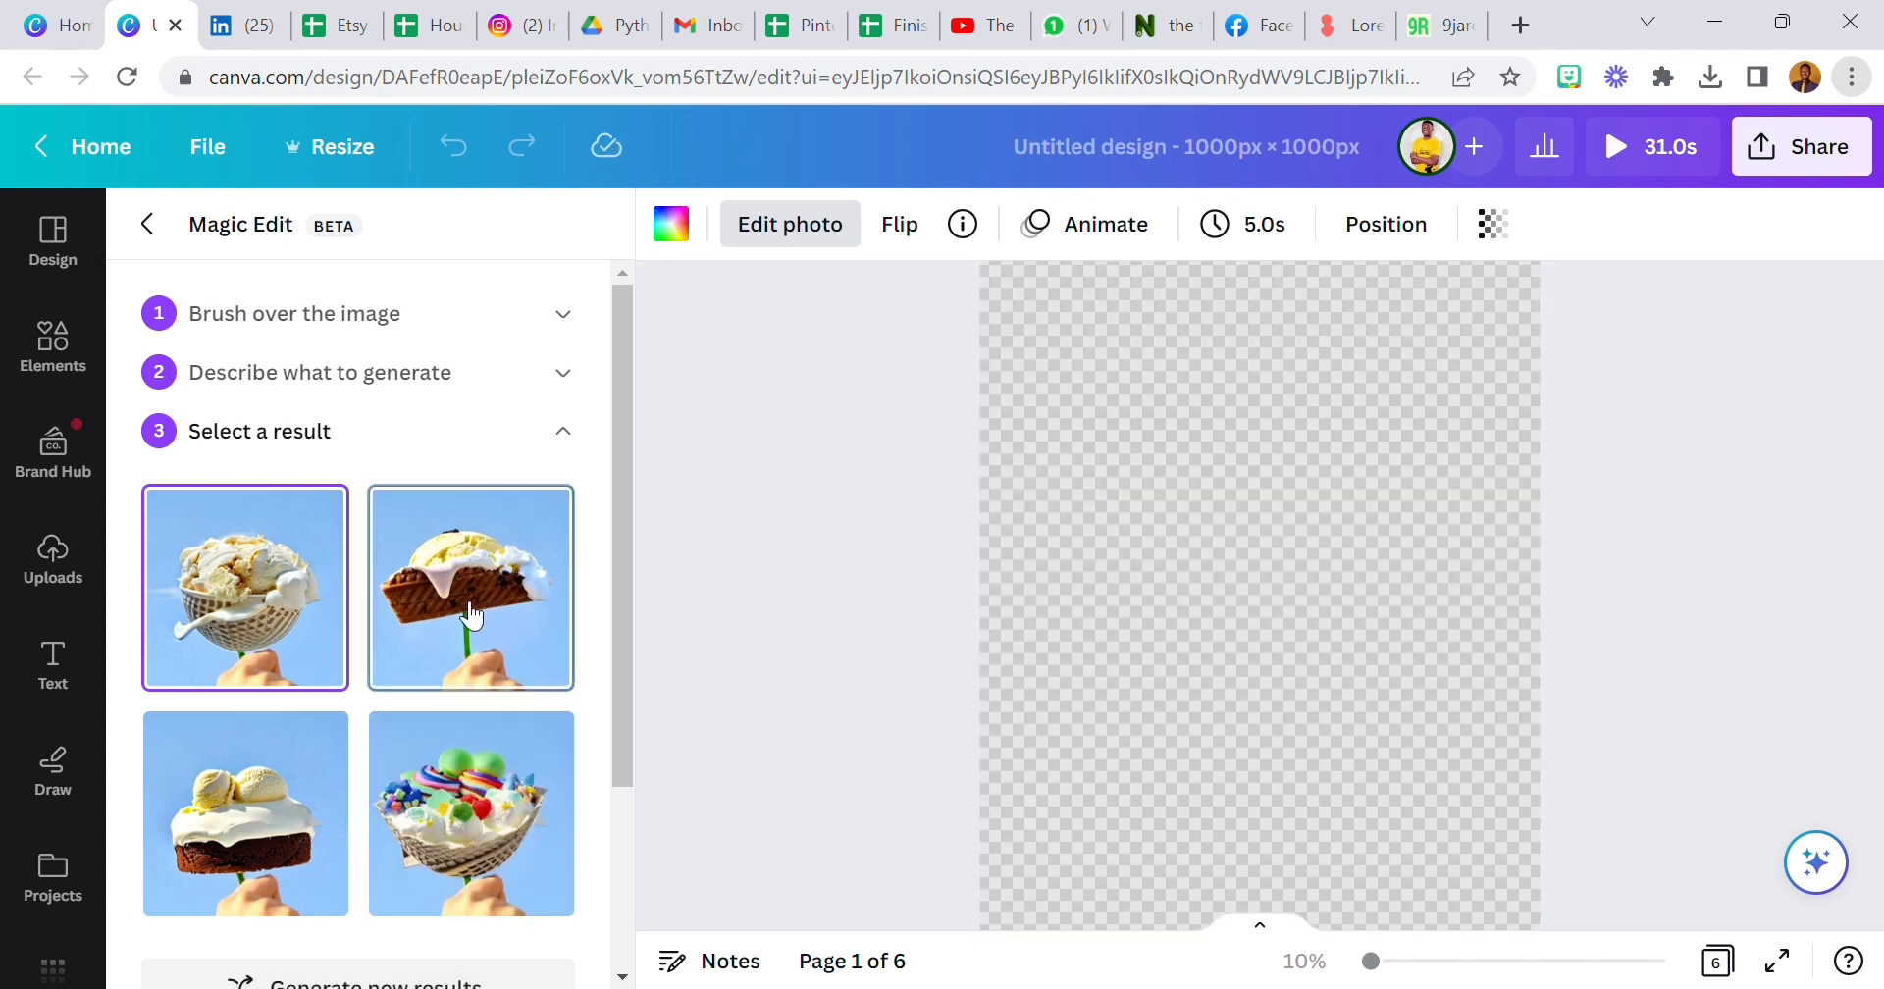
Try the generated ice cream variants on the photo and choose the vanilla scoops in the waffle bowl.
left_click(456, 610)
left_click(478, 793)
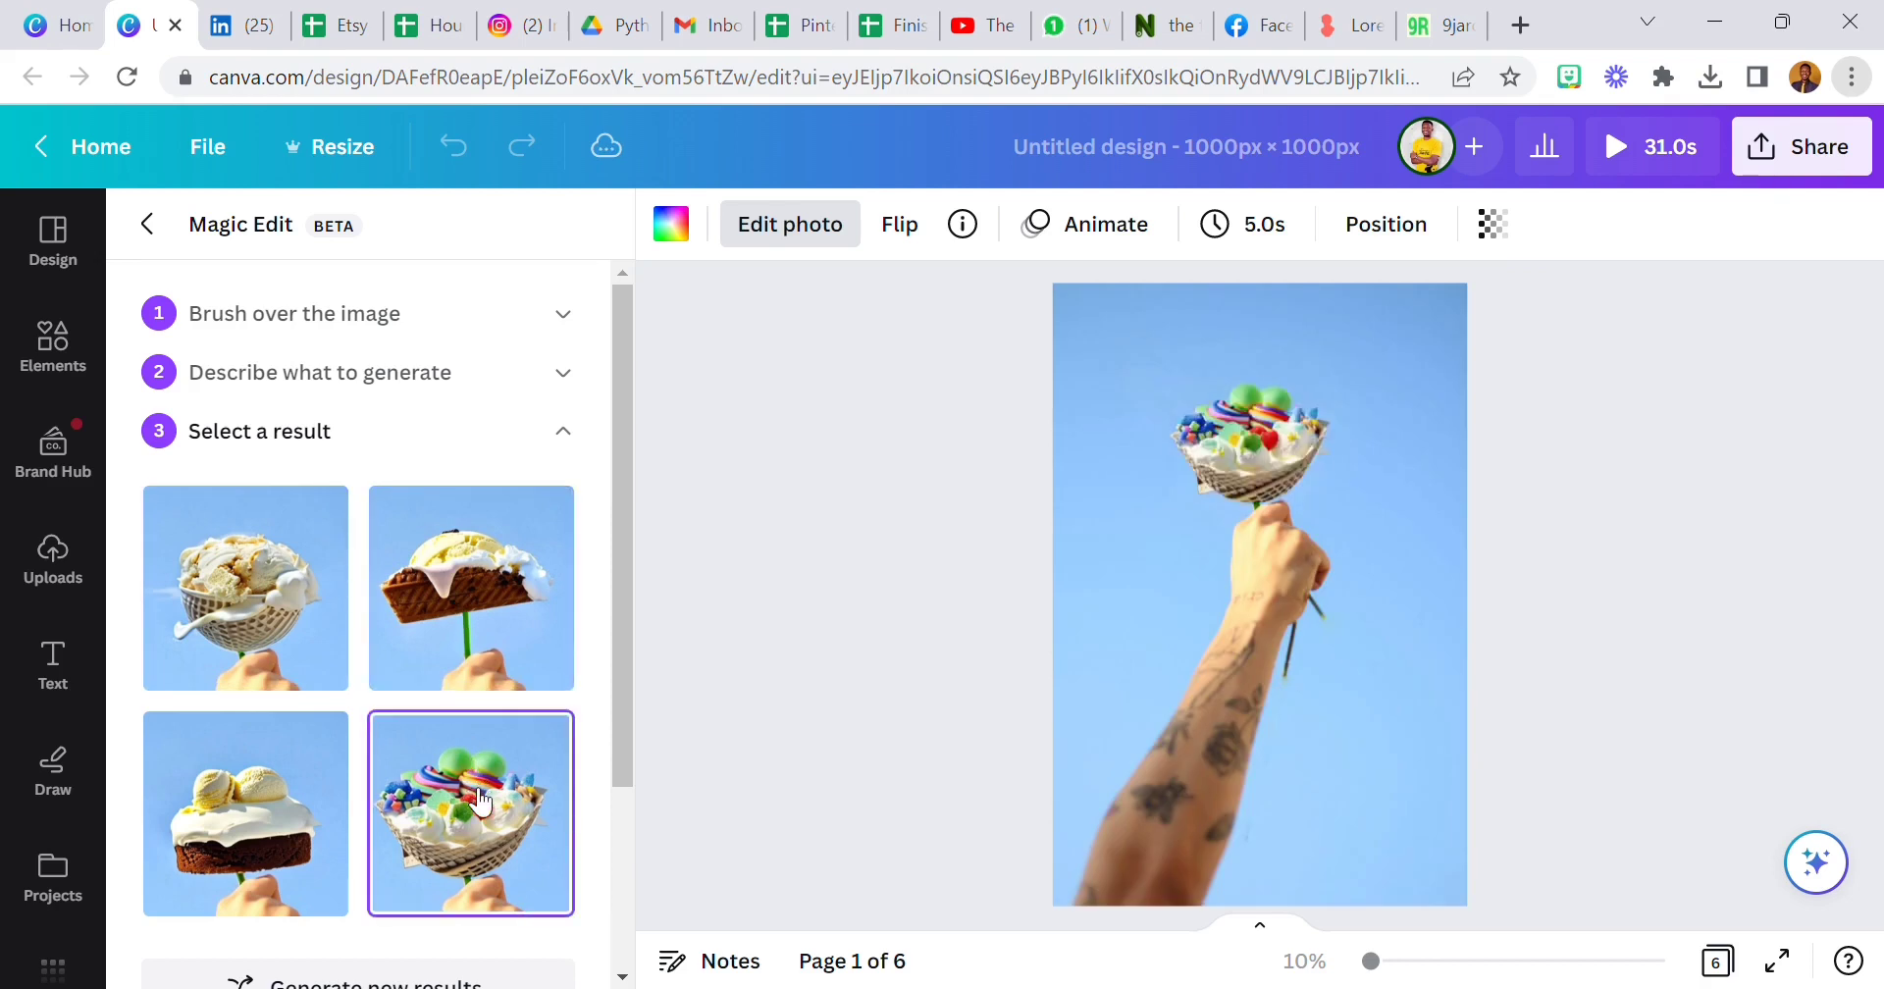
left_click(306, 817)
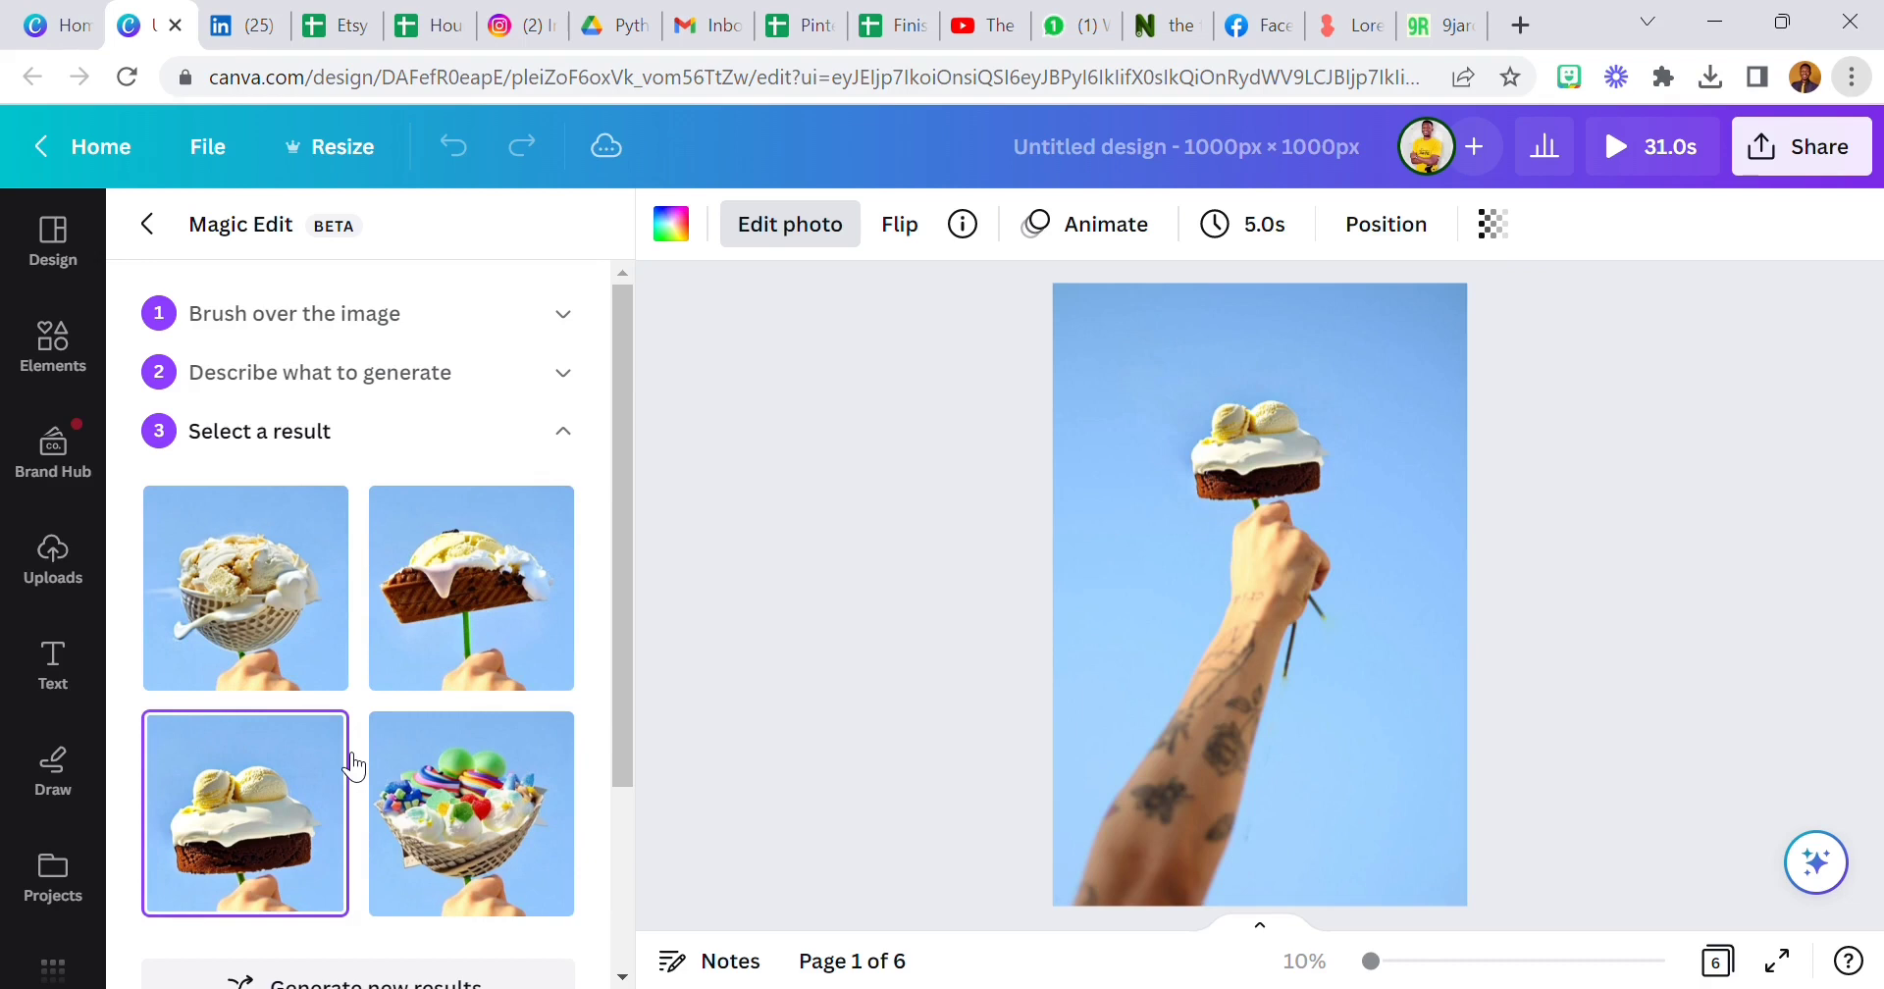
left_click(1026, 607)
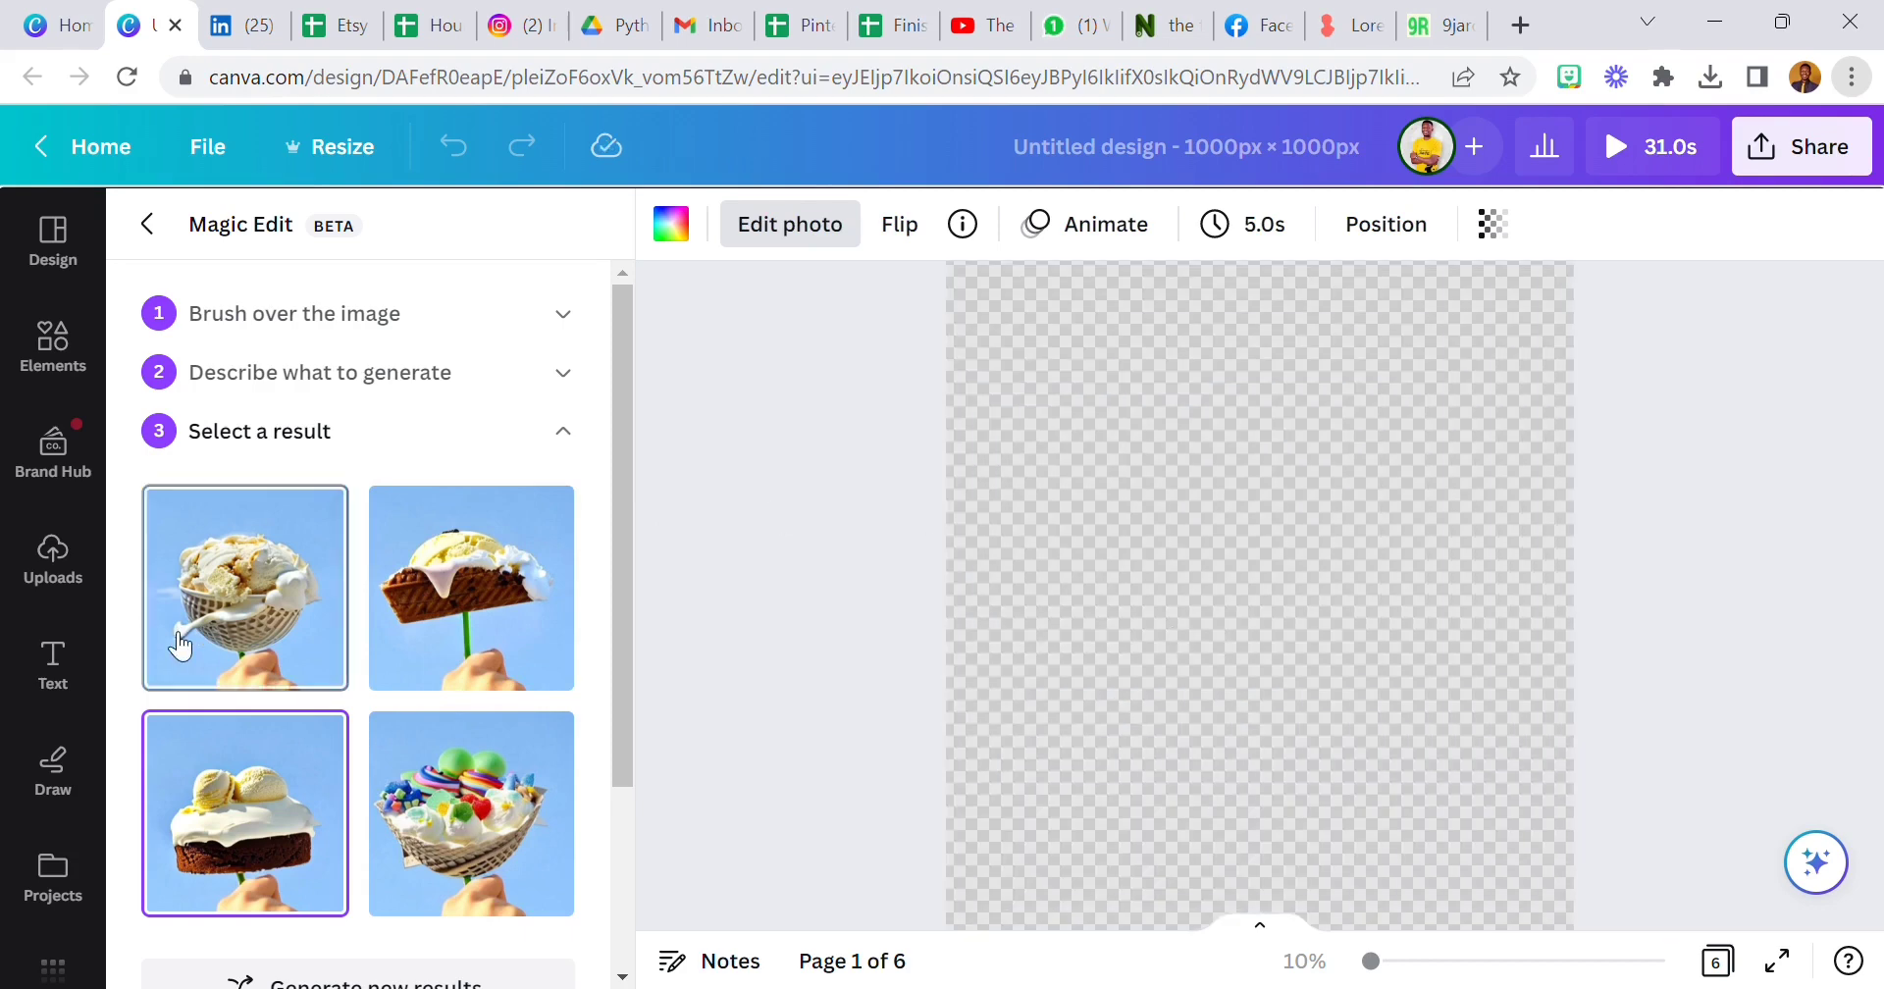
left_click(201, 610)
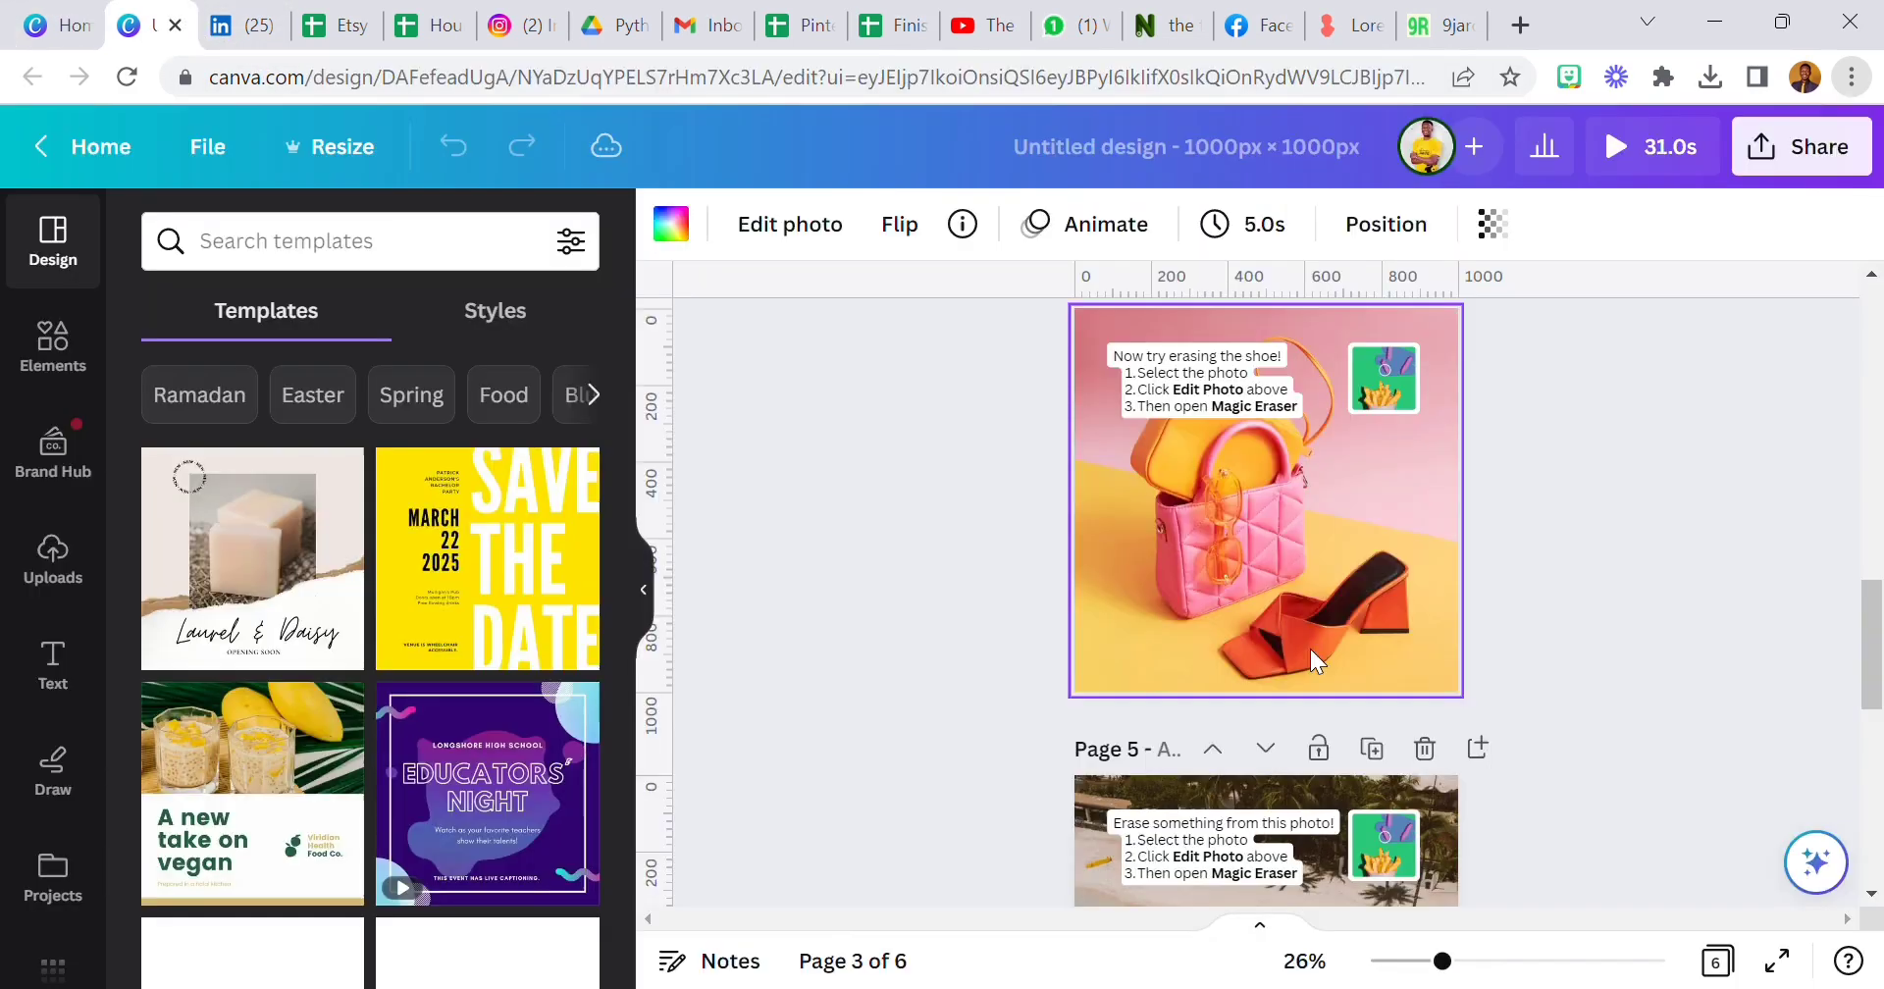
Find the beach photo on Page 5 and open it in Magic Eraser.
scroll(1305, 642, "down", 3)
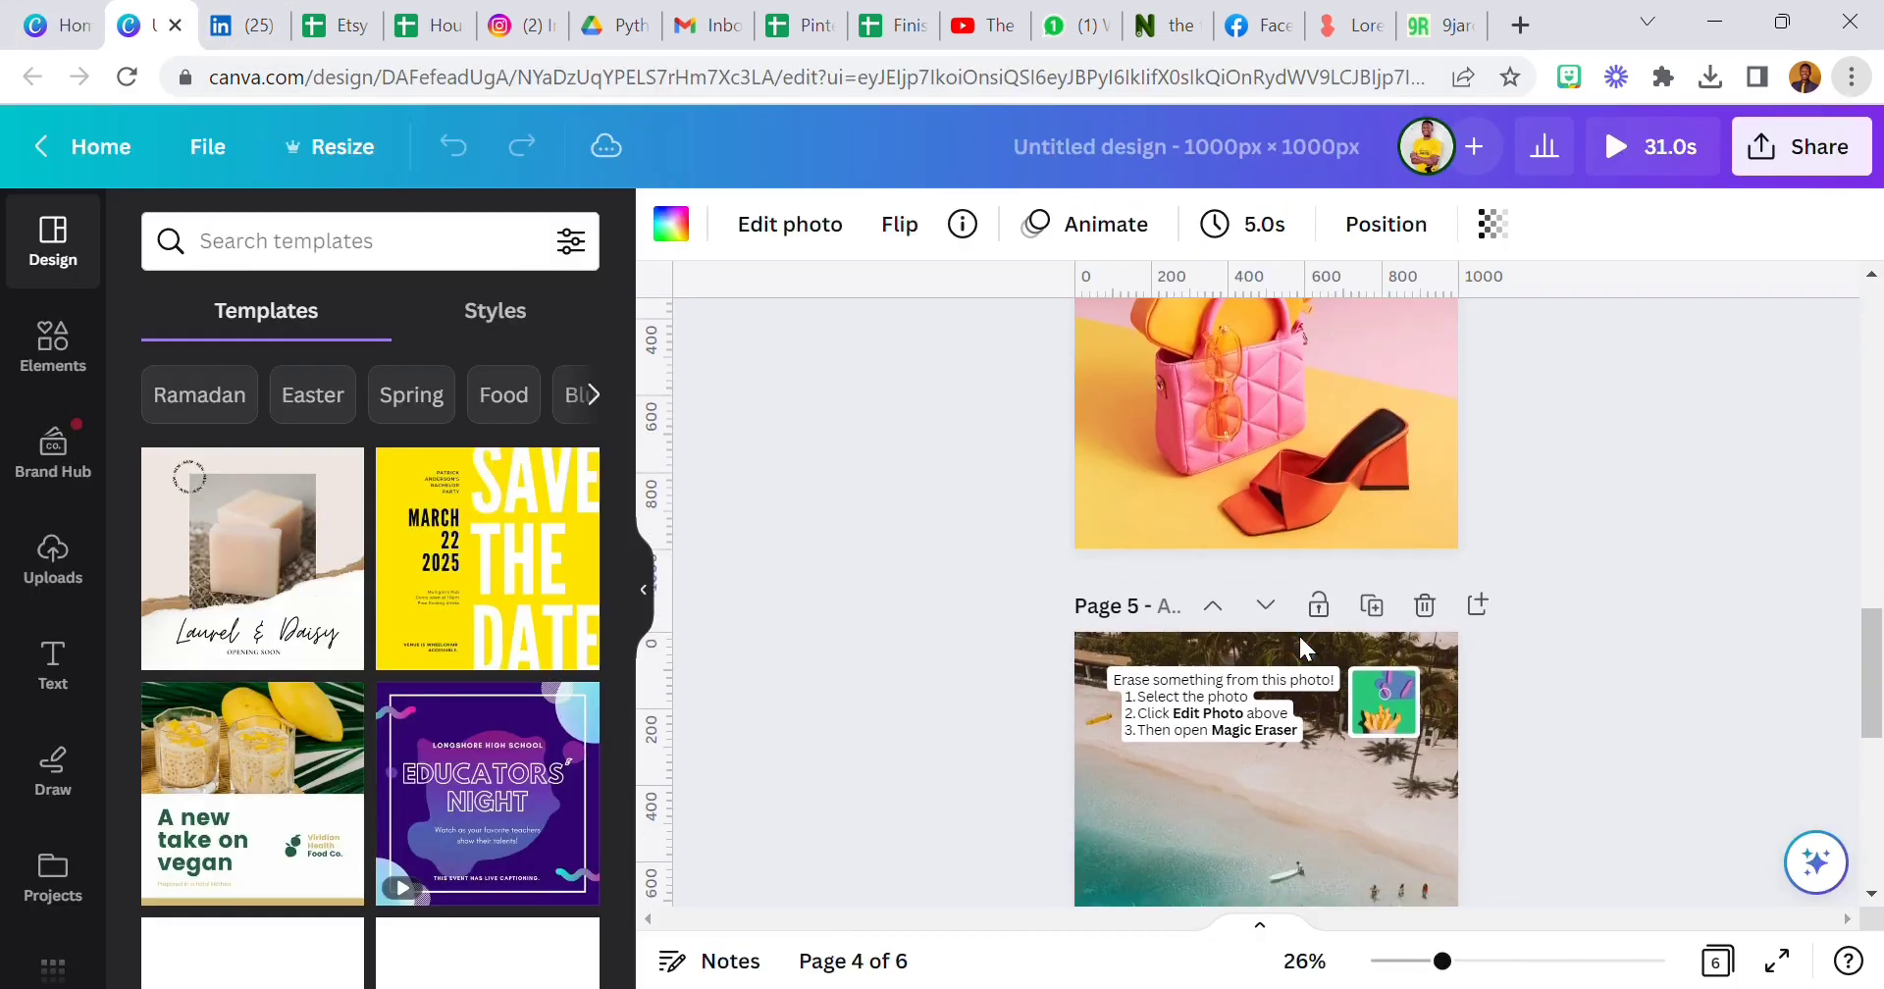
scroll(1299, 510, "up", 3)
scroll(1313, 588, "down", 2)
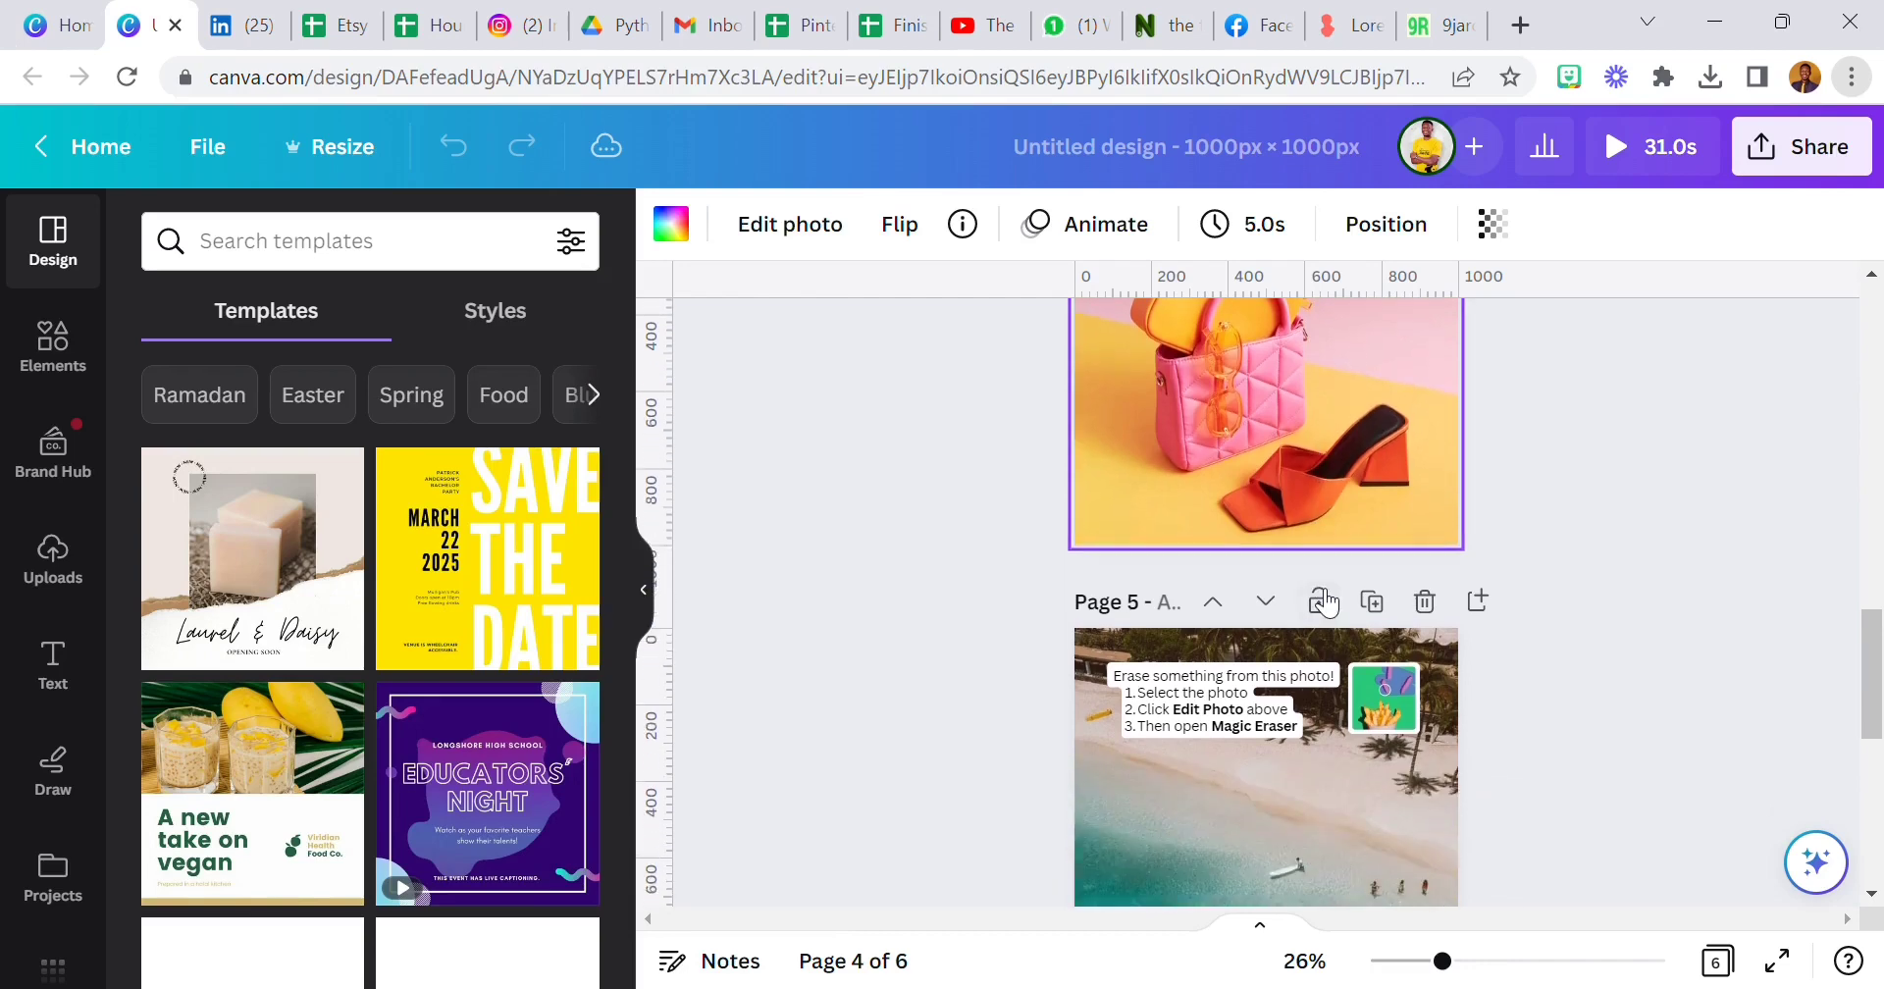
scroll(1313, 589, "up", 2)
scroll(1313, 589, "down", 5)
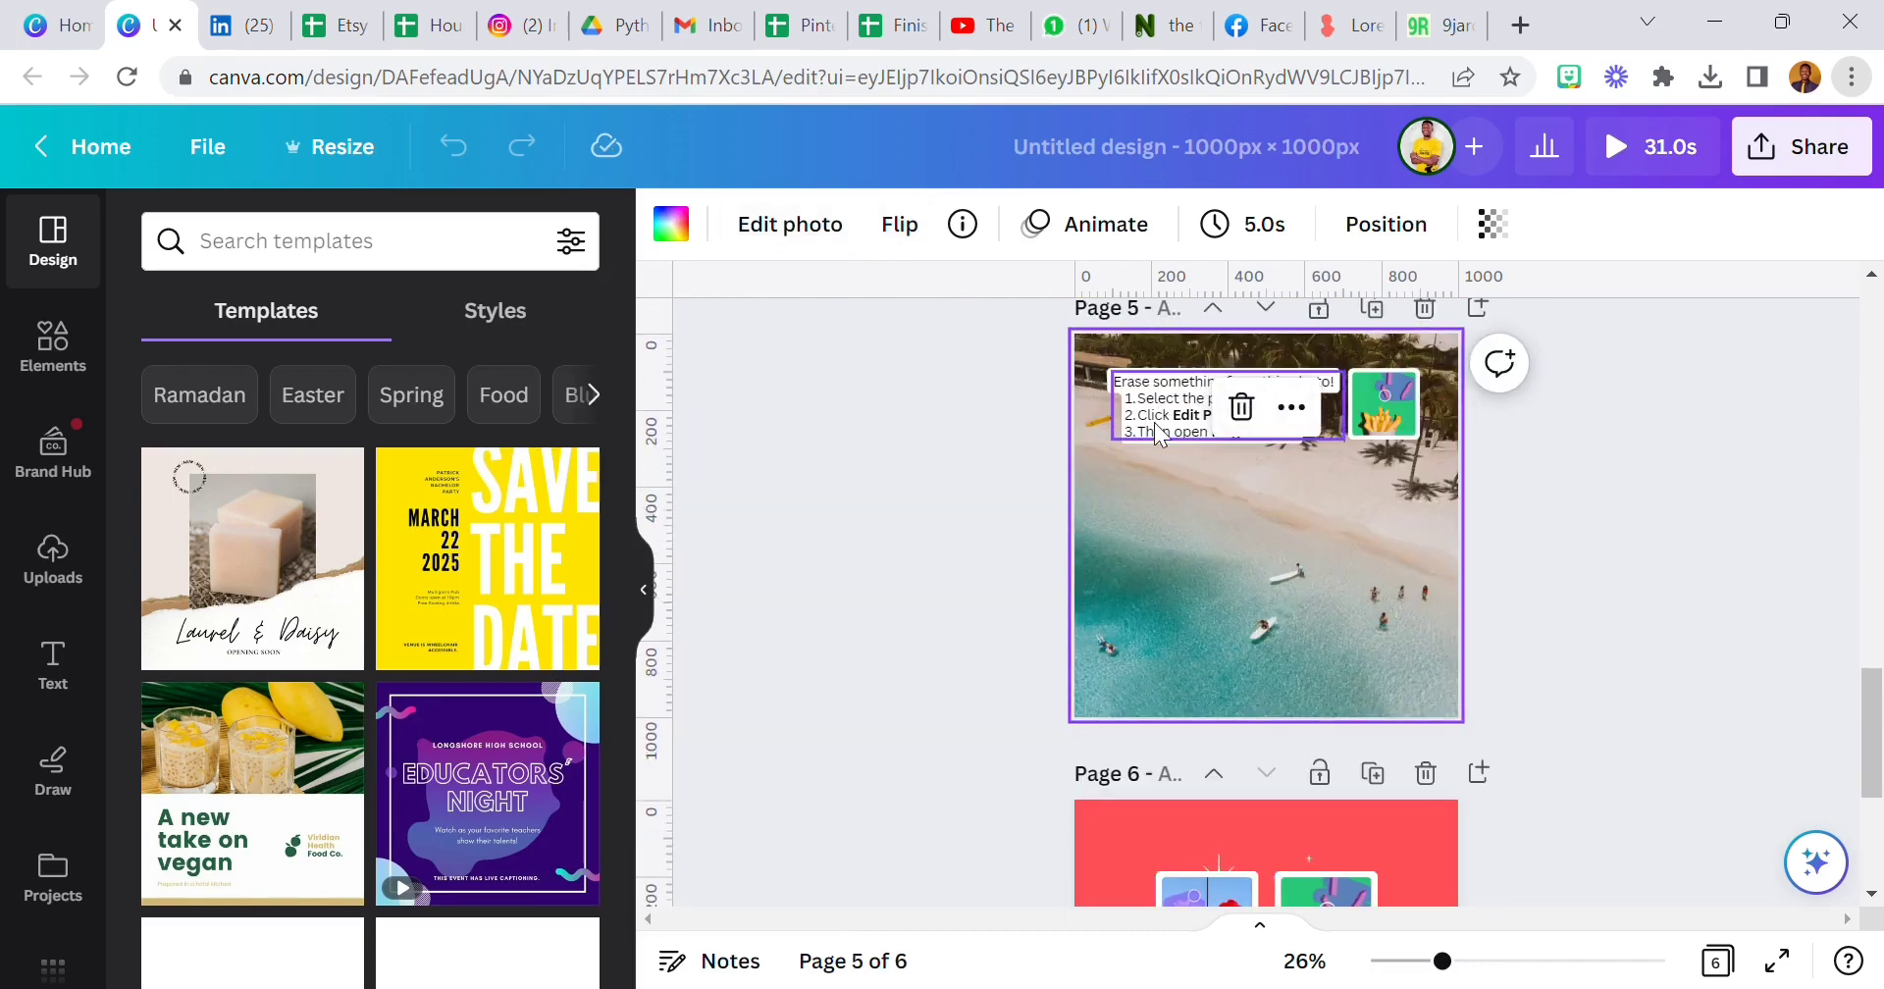
left_click(827, 237)
left_click(356, 453)
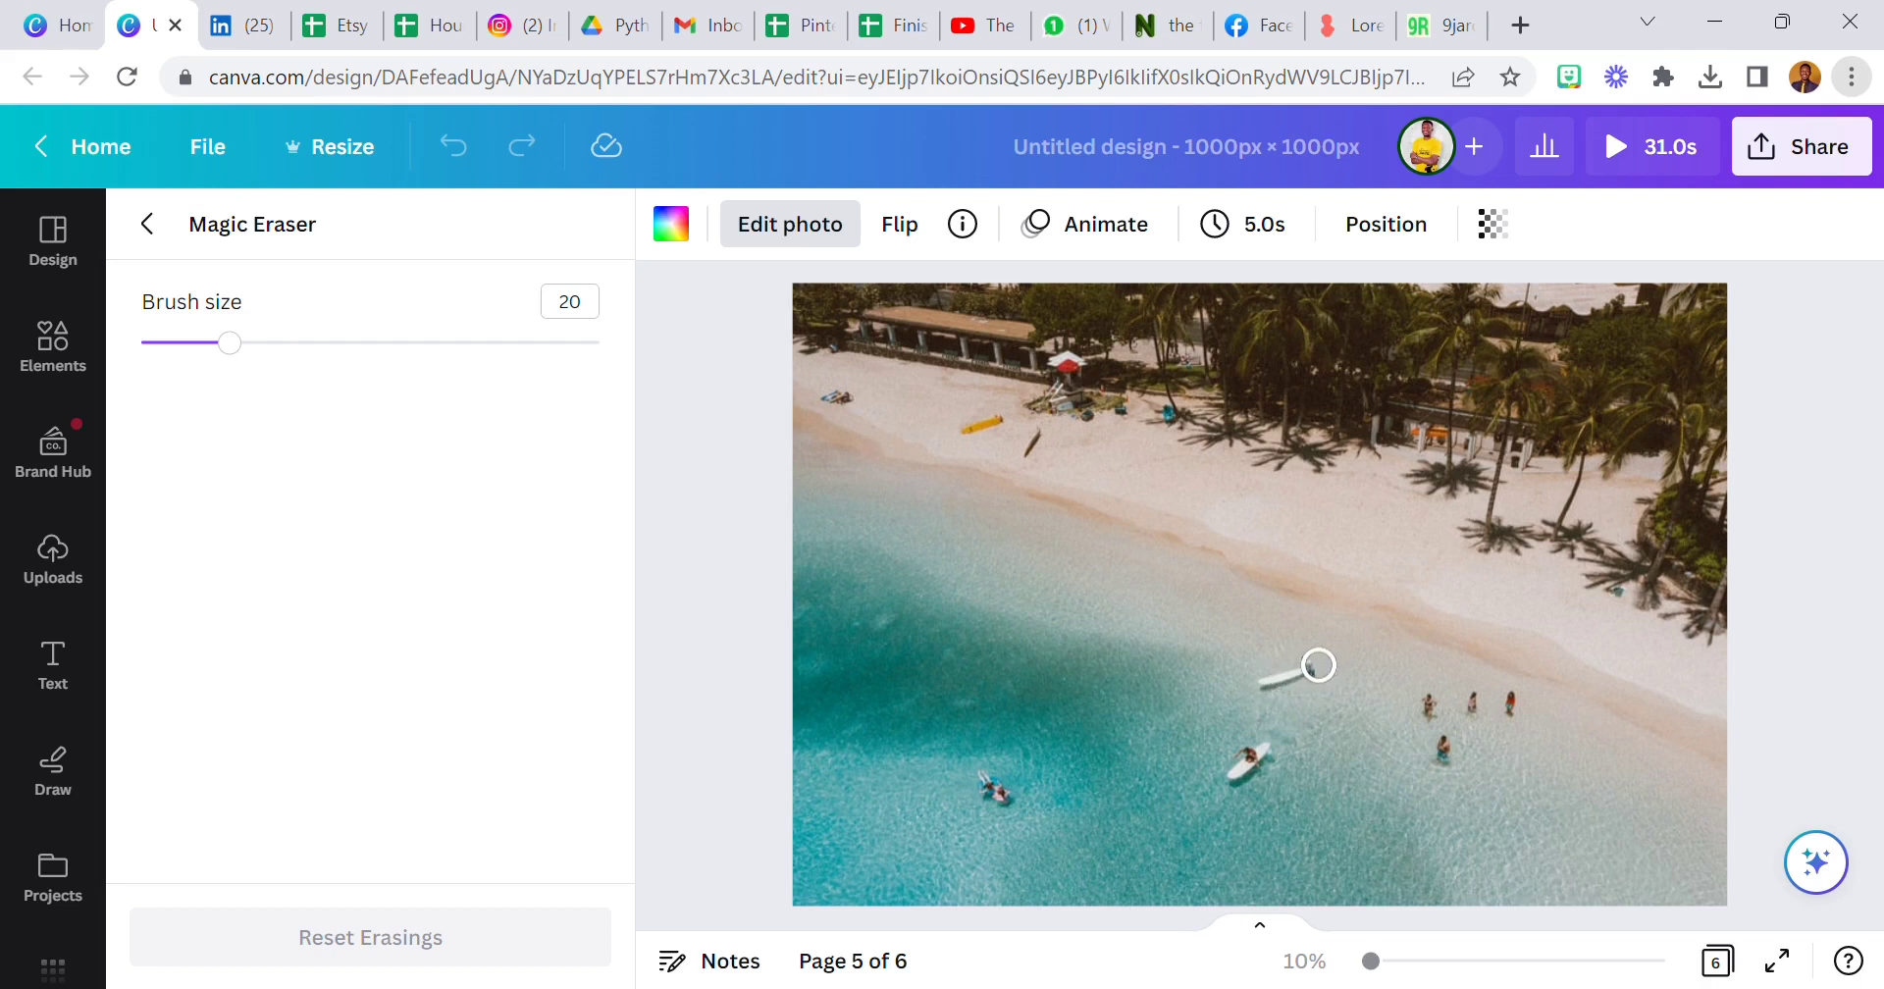
Erase the empty white board and the lone swimmer below the group, and brush over the leftmost of the three people.
mouse_move(1315, 665)
left_mouse_down()
mouse_move(1263, 680)
mouse_move(1320, 673)
left_mouse_up()
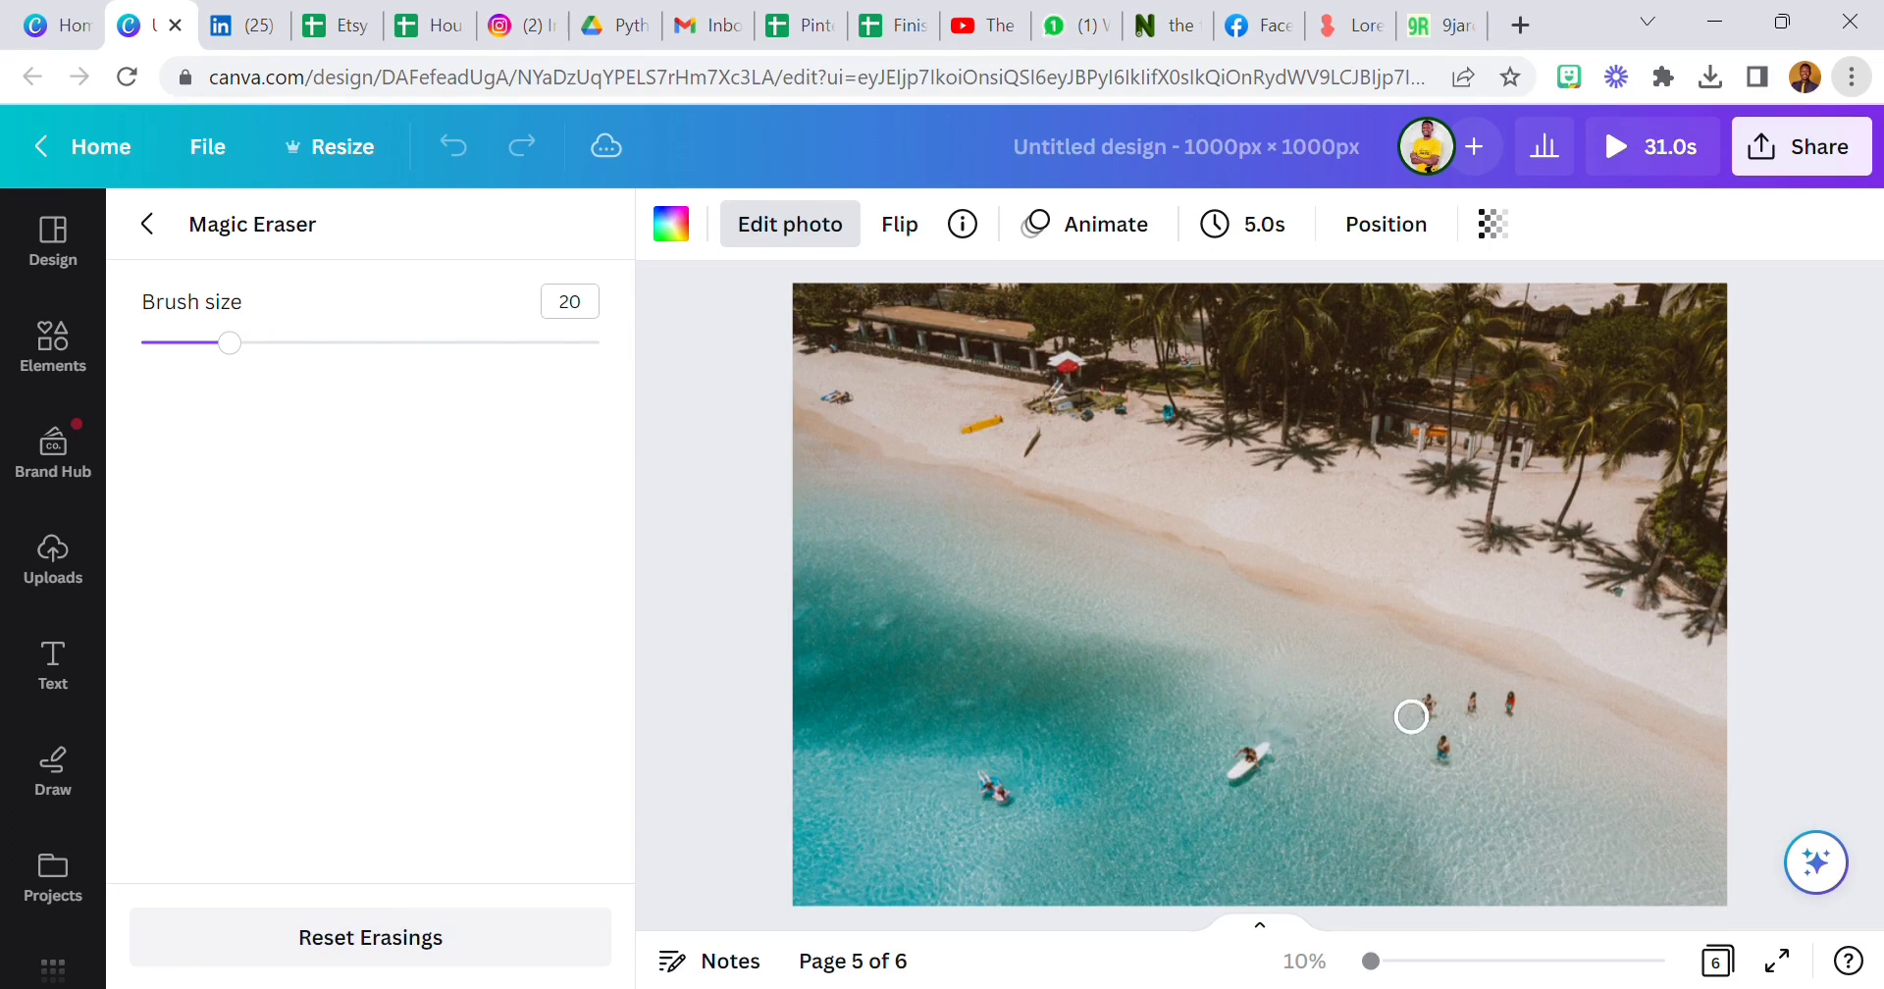
left_click_drag(1448, 744, 1436, 772)
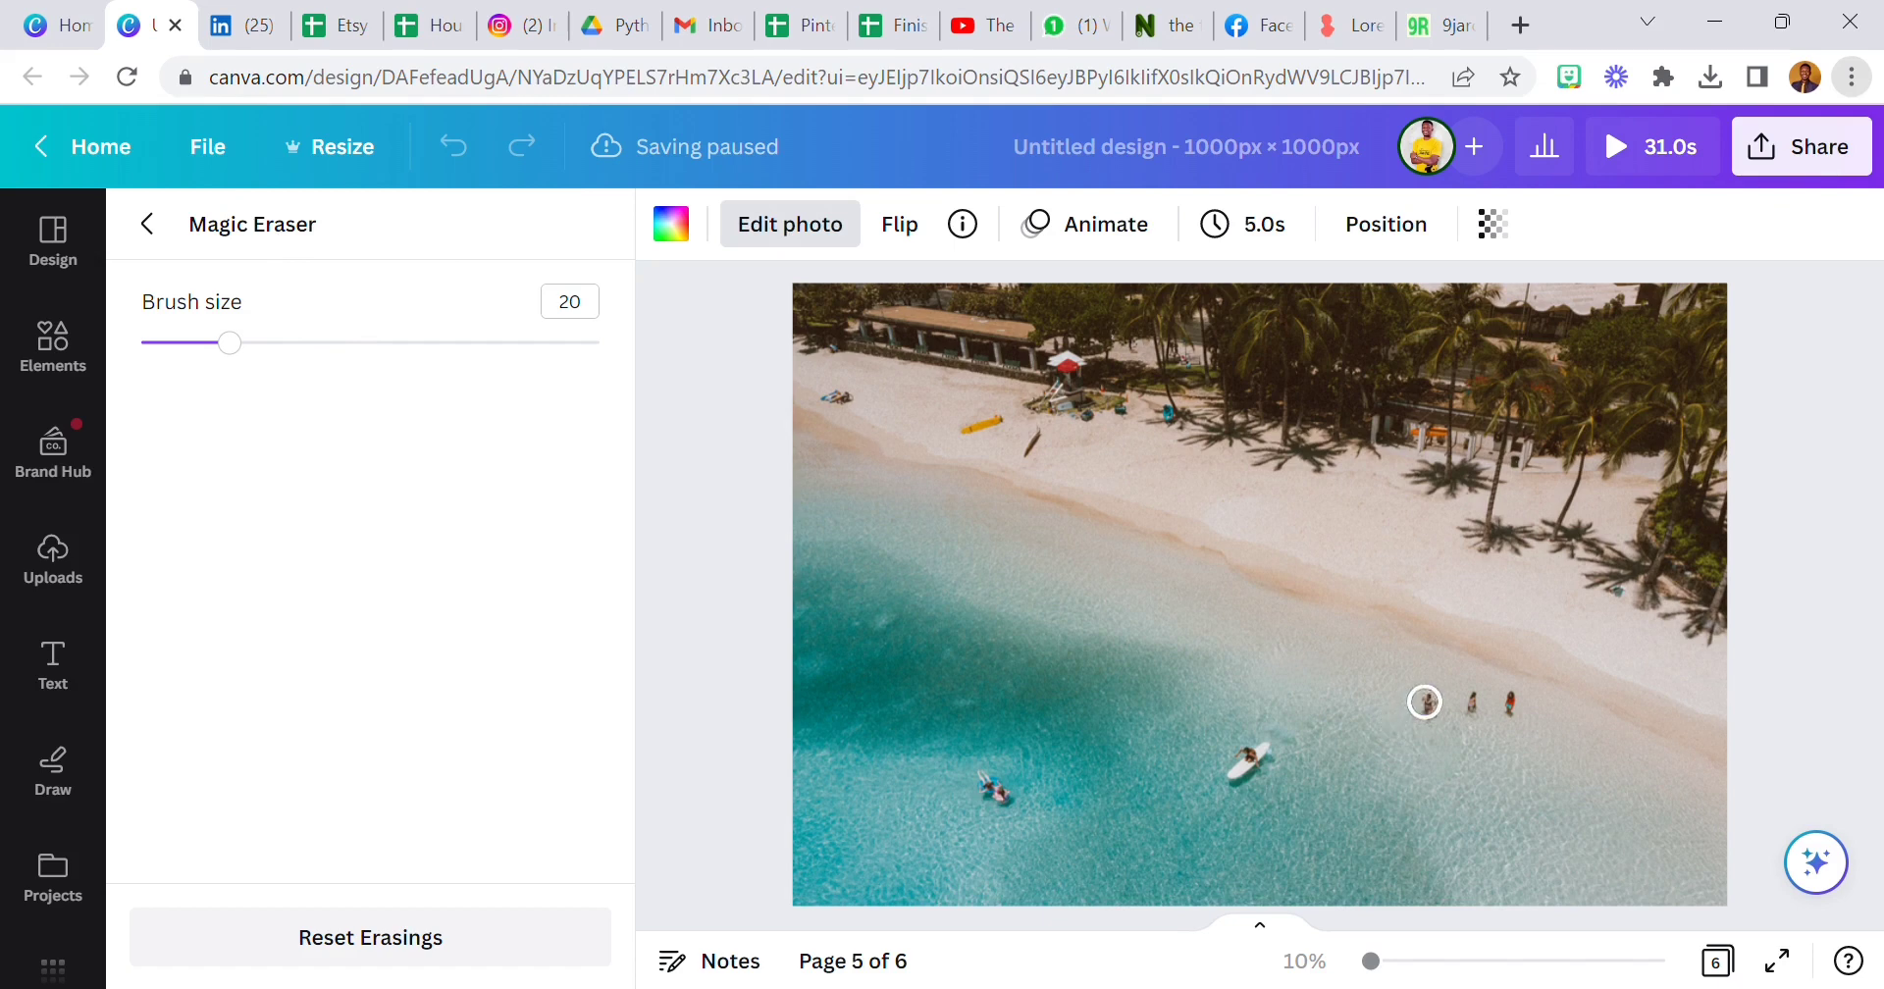
left_click_drag(1425, 702, 1430, 726)
Close the photo design and open the Magic Presentation trial from the home page.
key("ctrl+w")
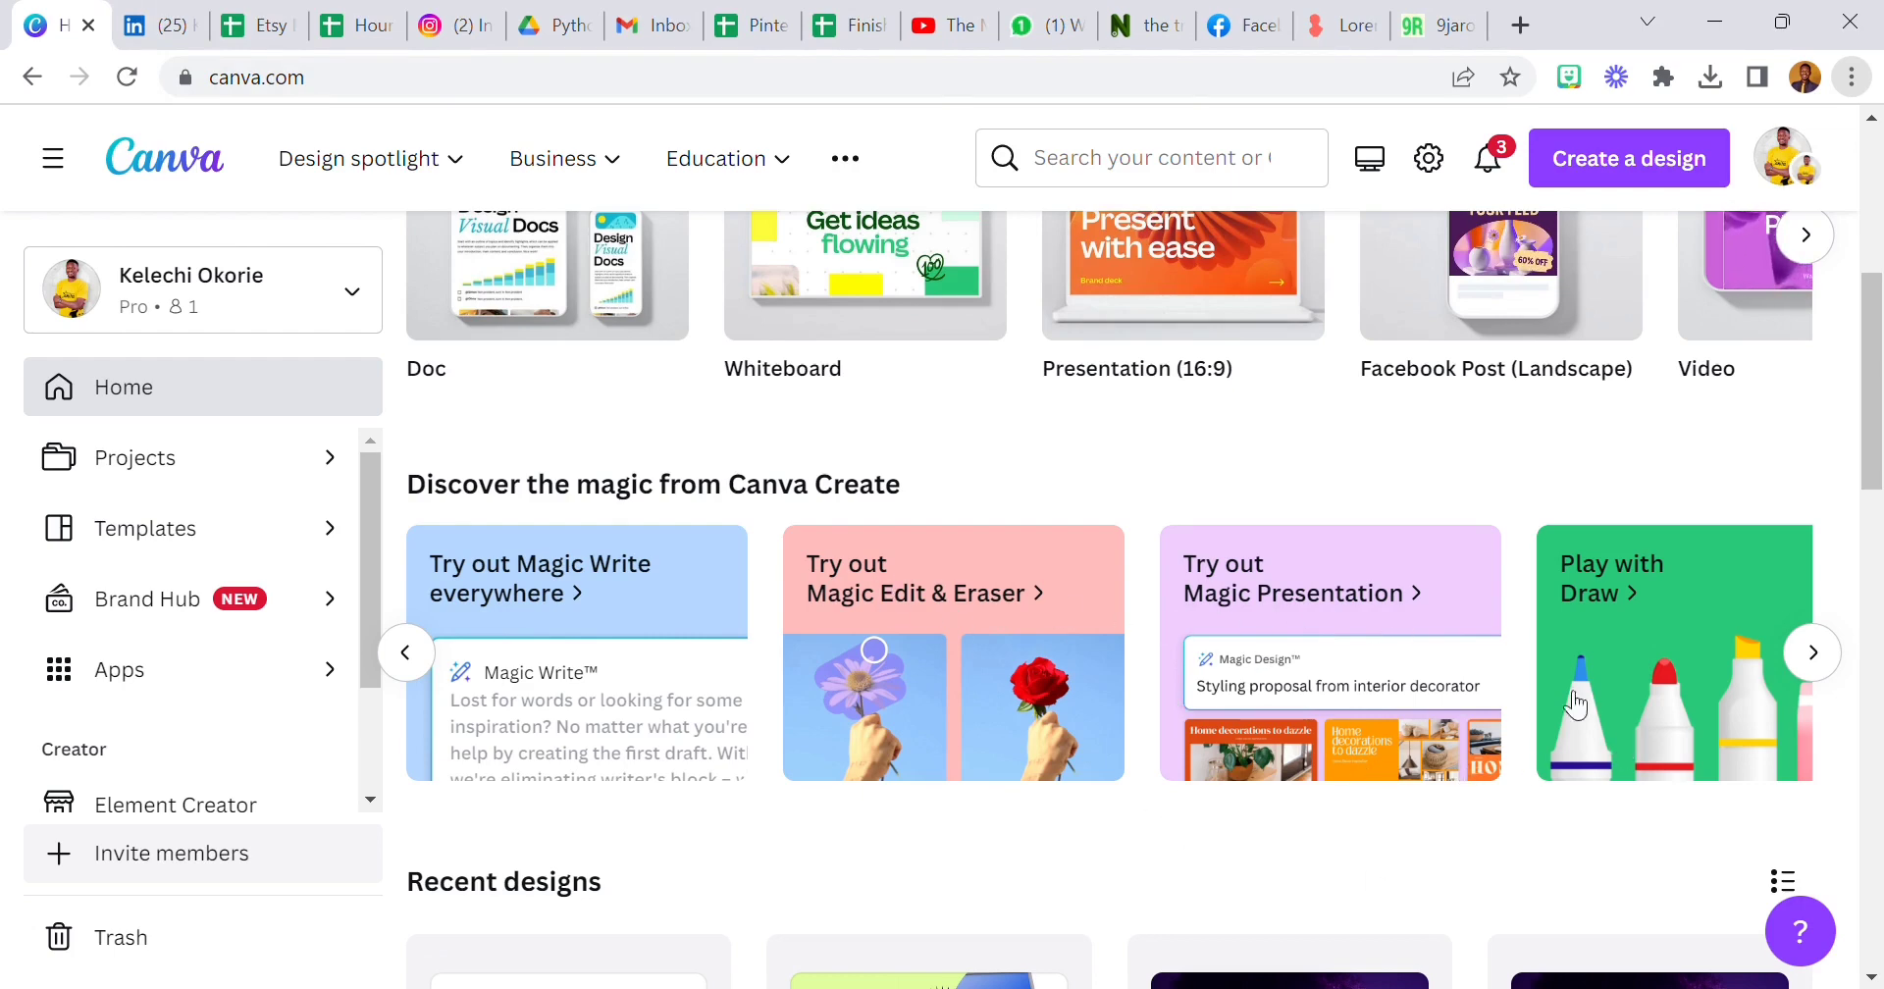
left_click(1387, 684)
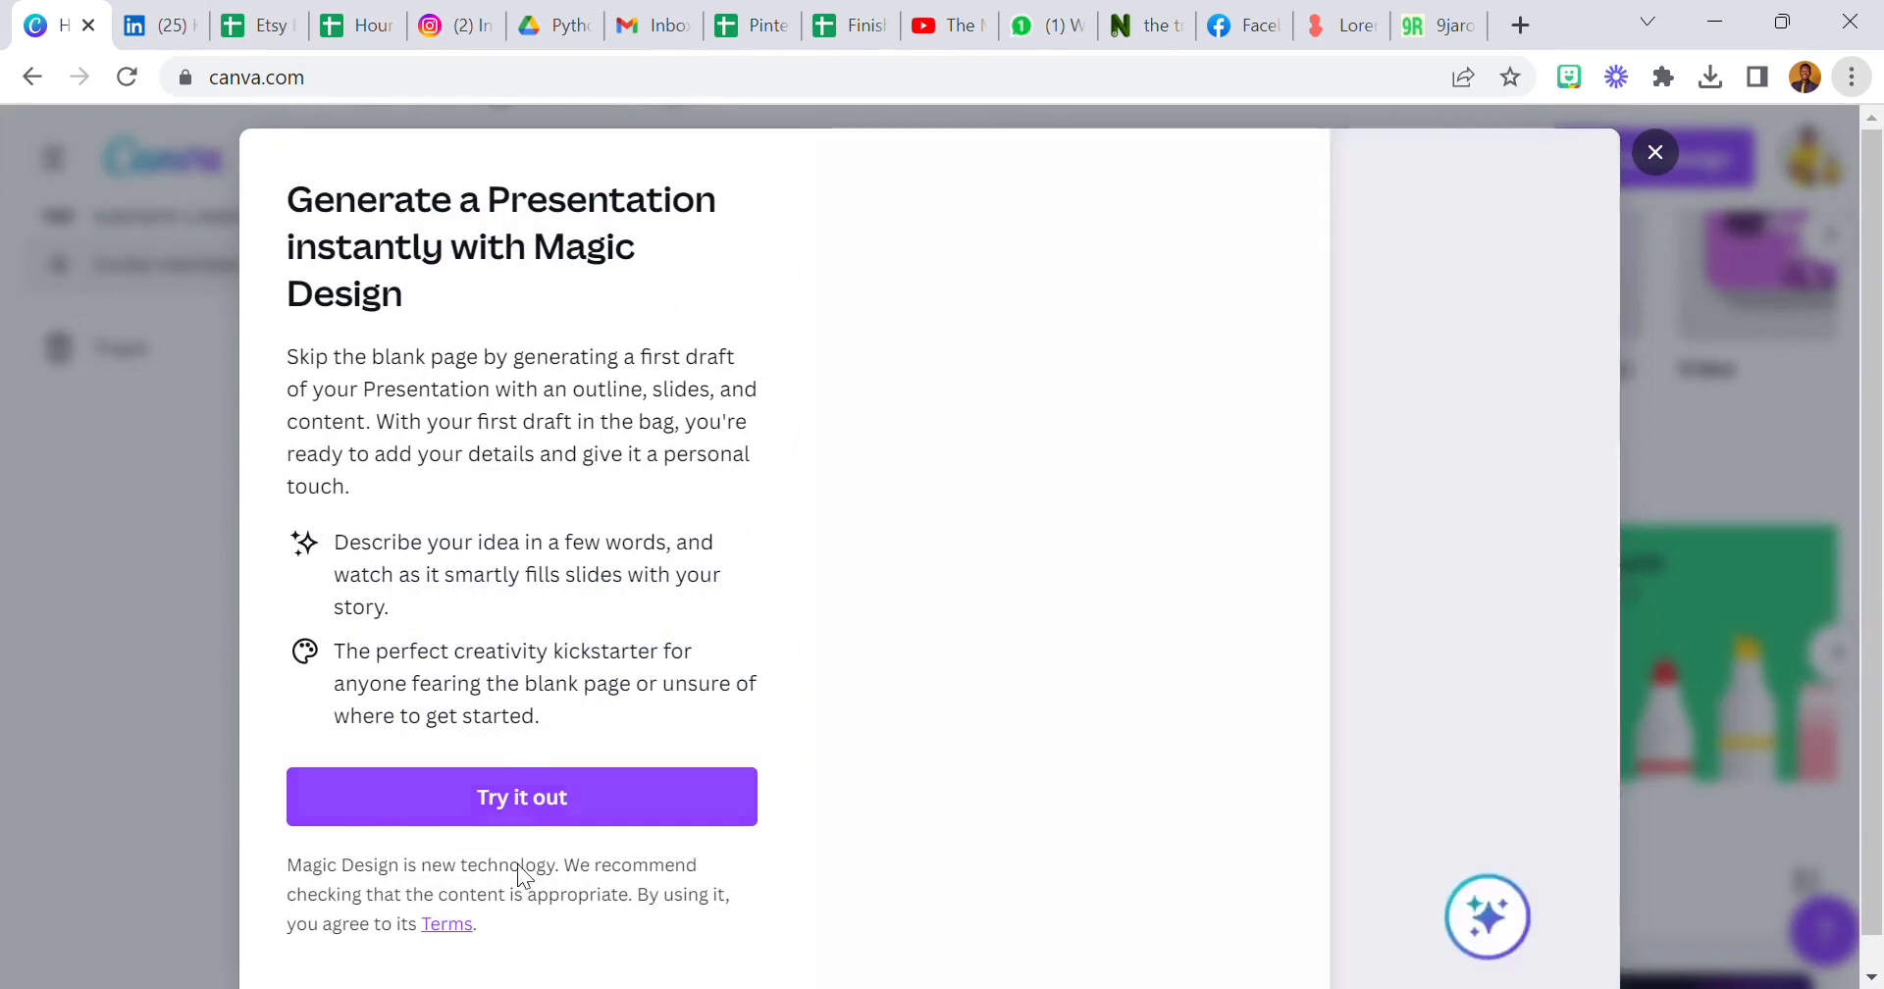
left_click(505, 804)
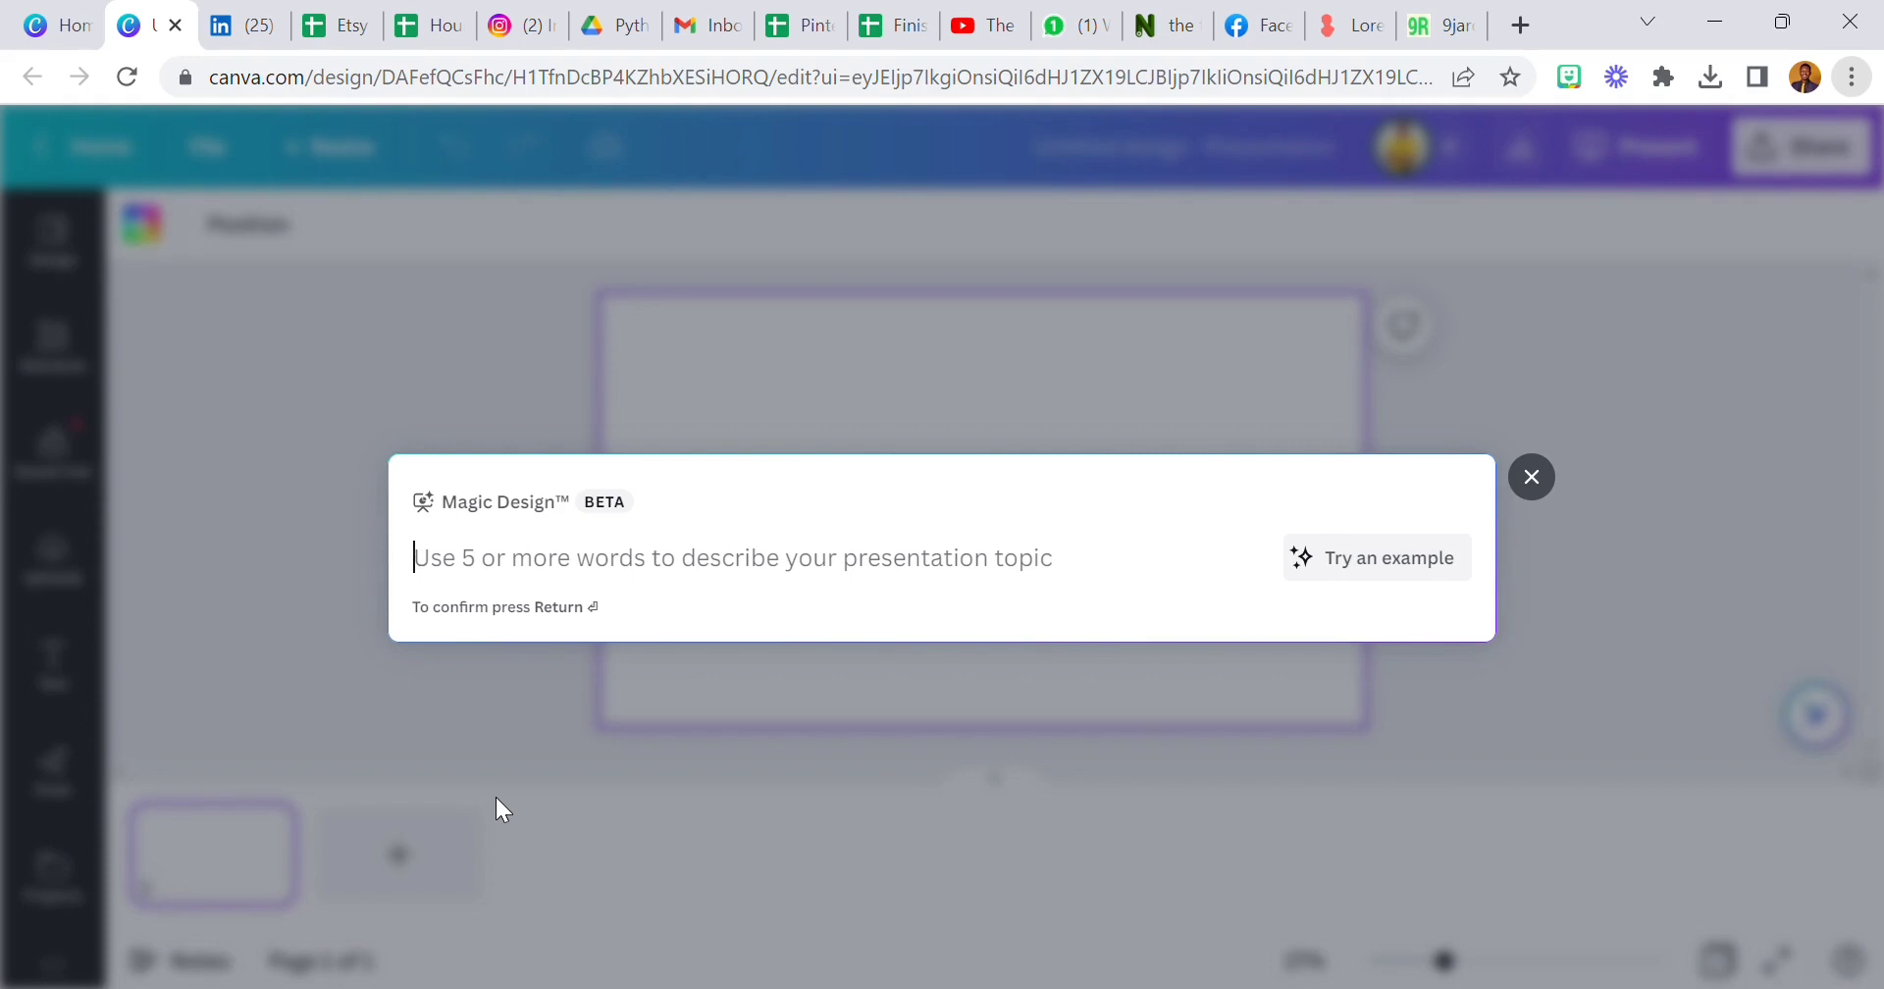
Generate a Magic Design presentation on "5 ways to make money online" and create it in the lime-green template style.
type("5")
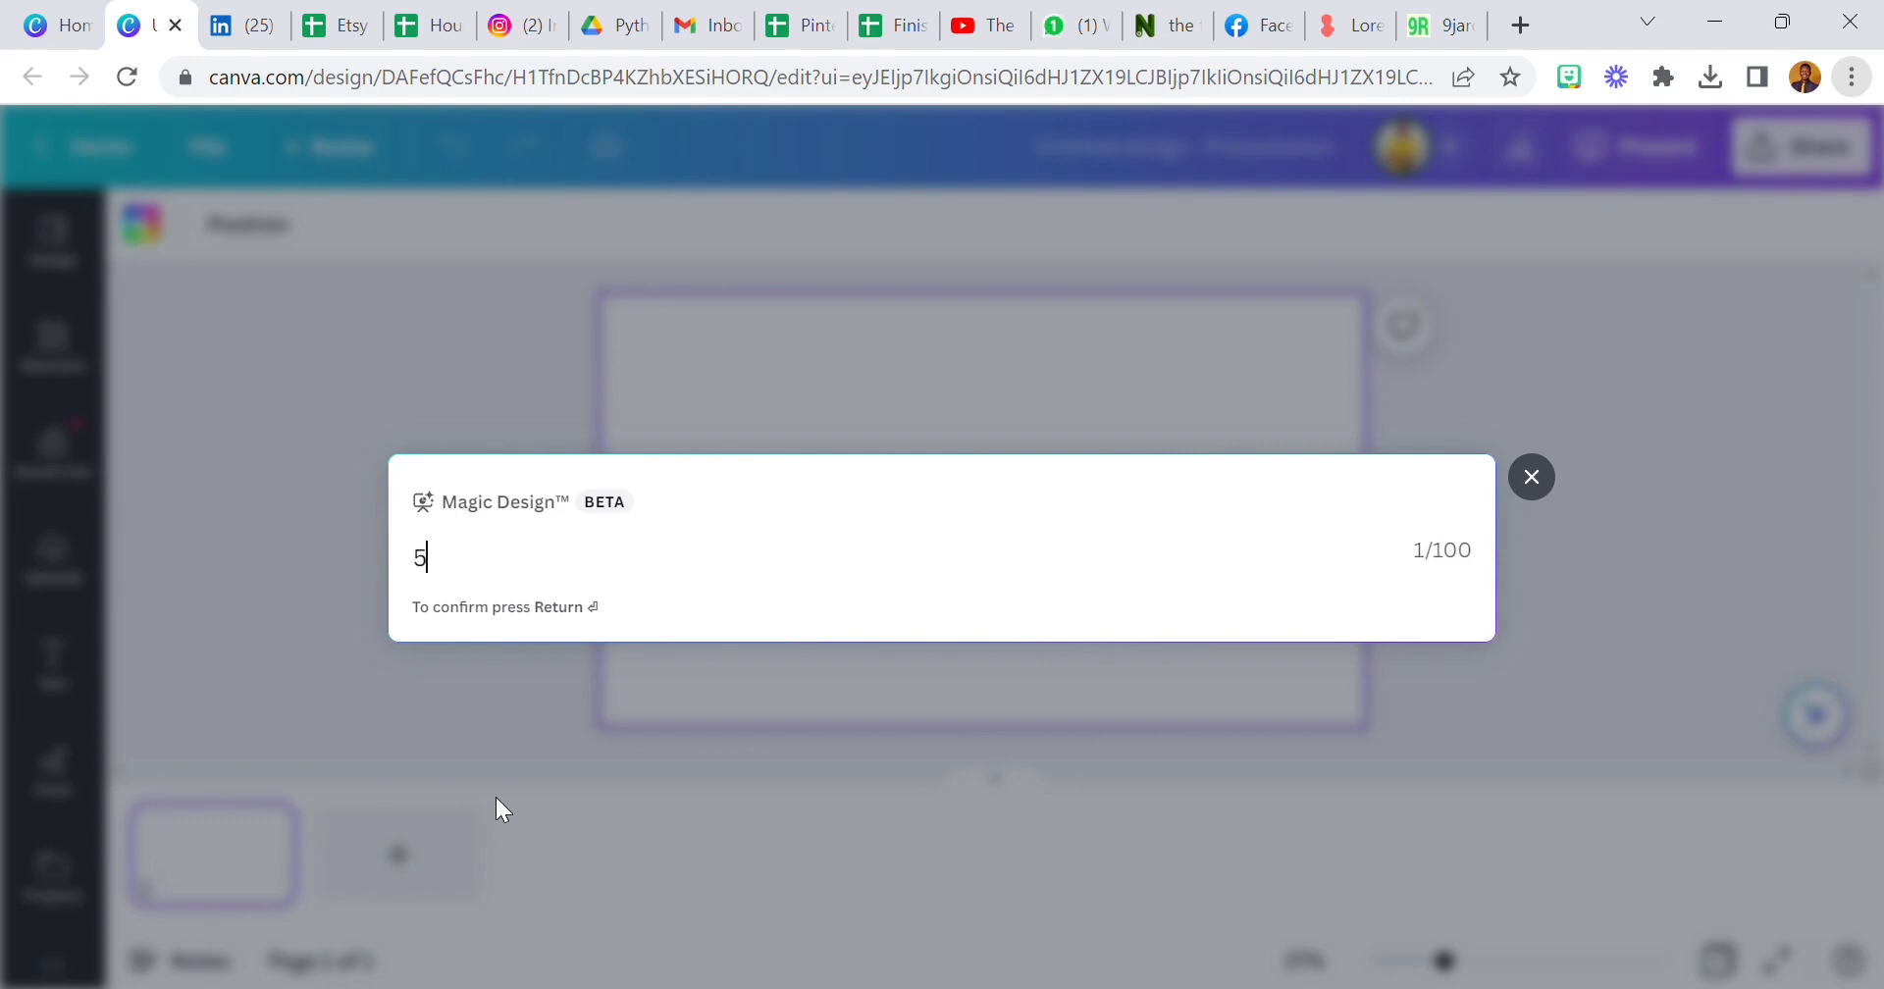
type(" ways to ma")
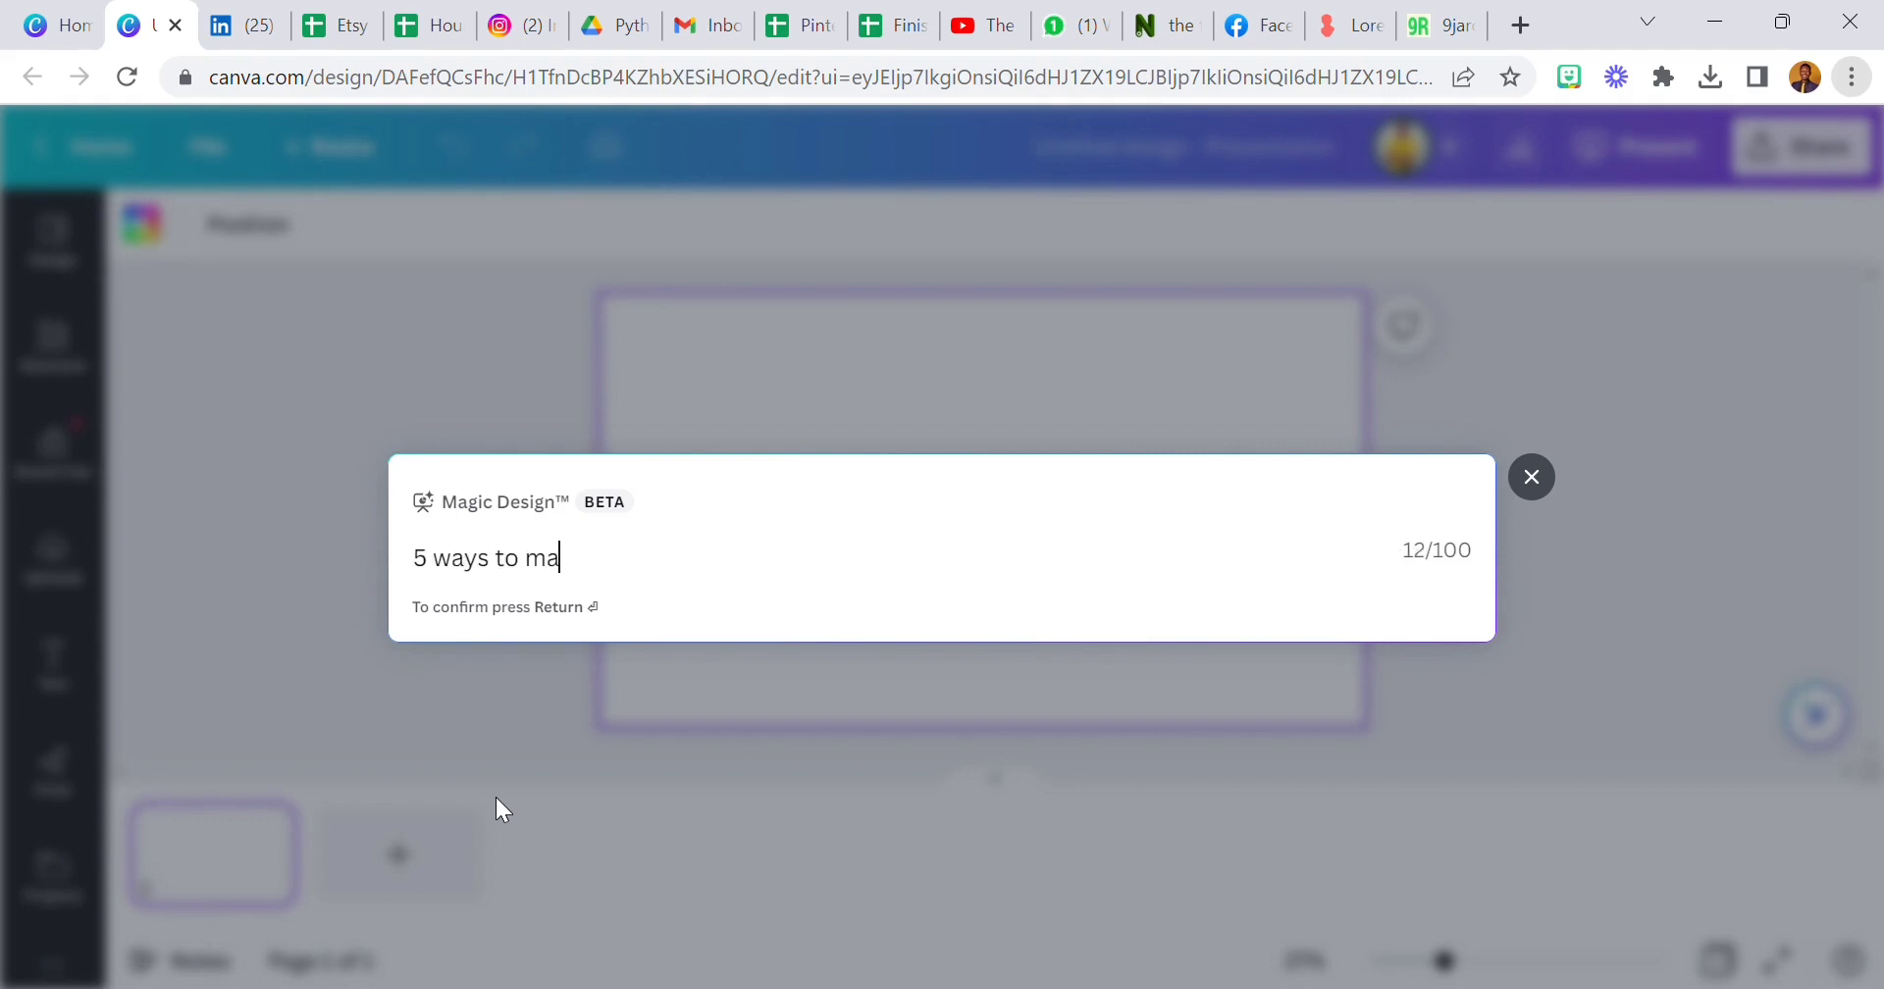
type("ke money on")
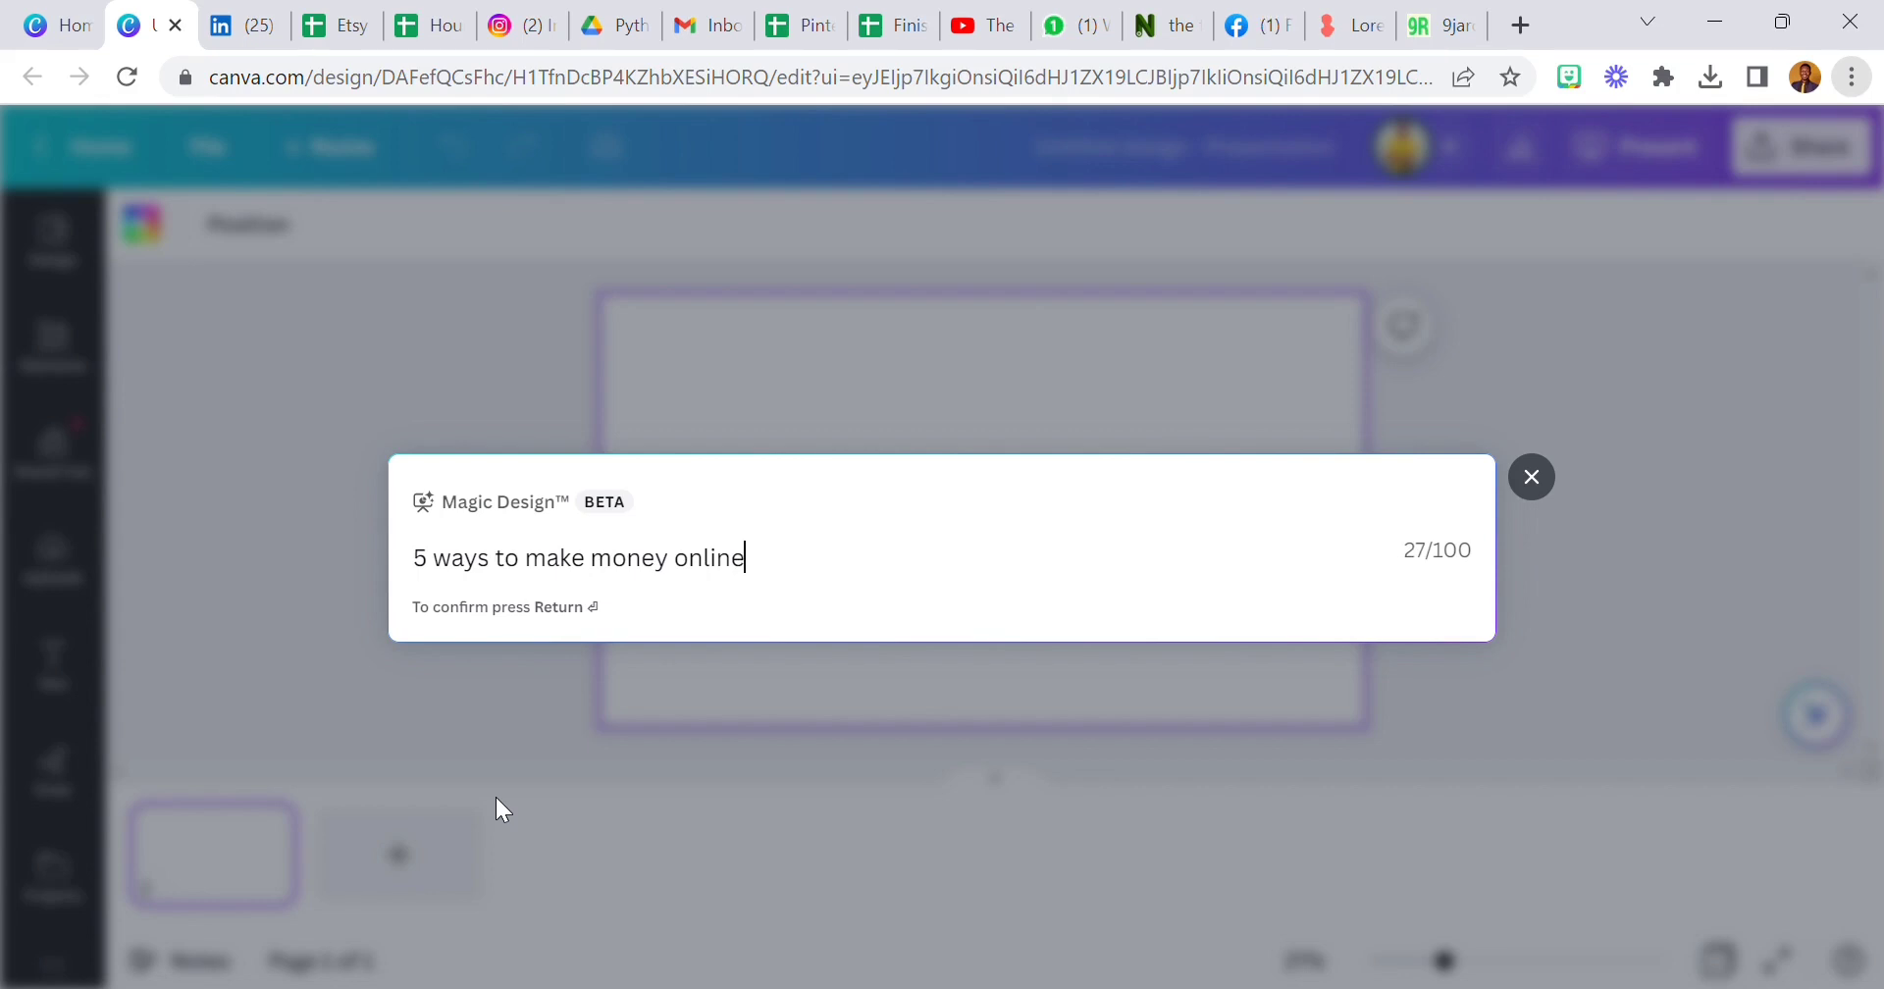
key("Return")
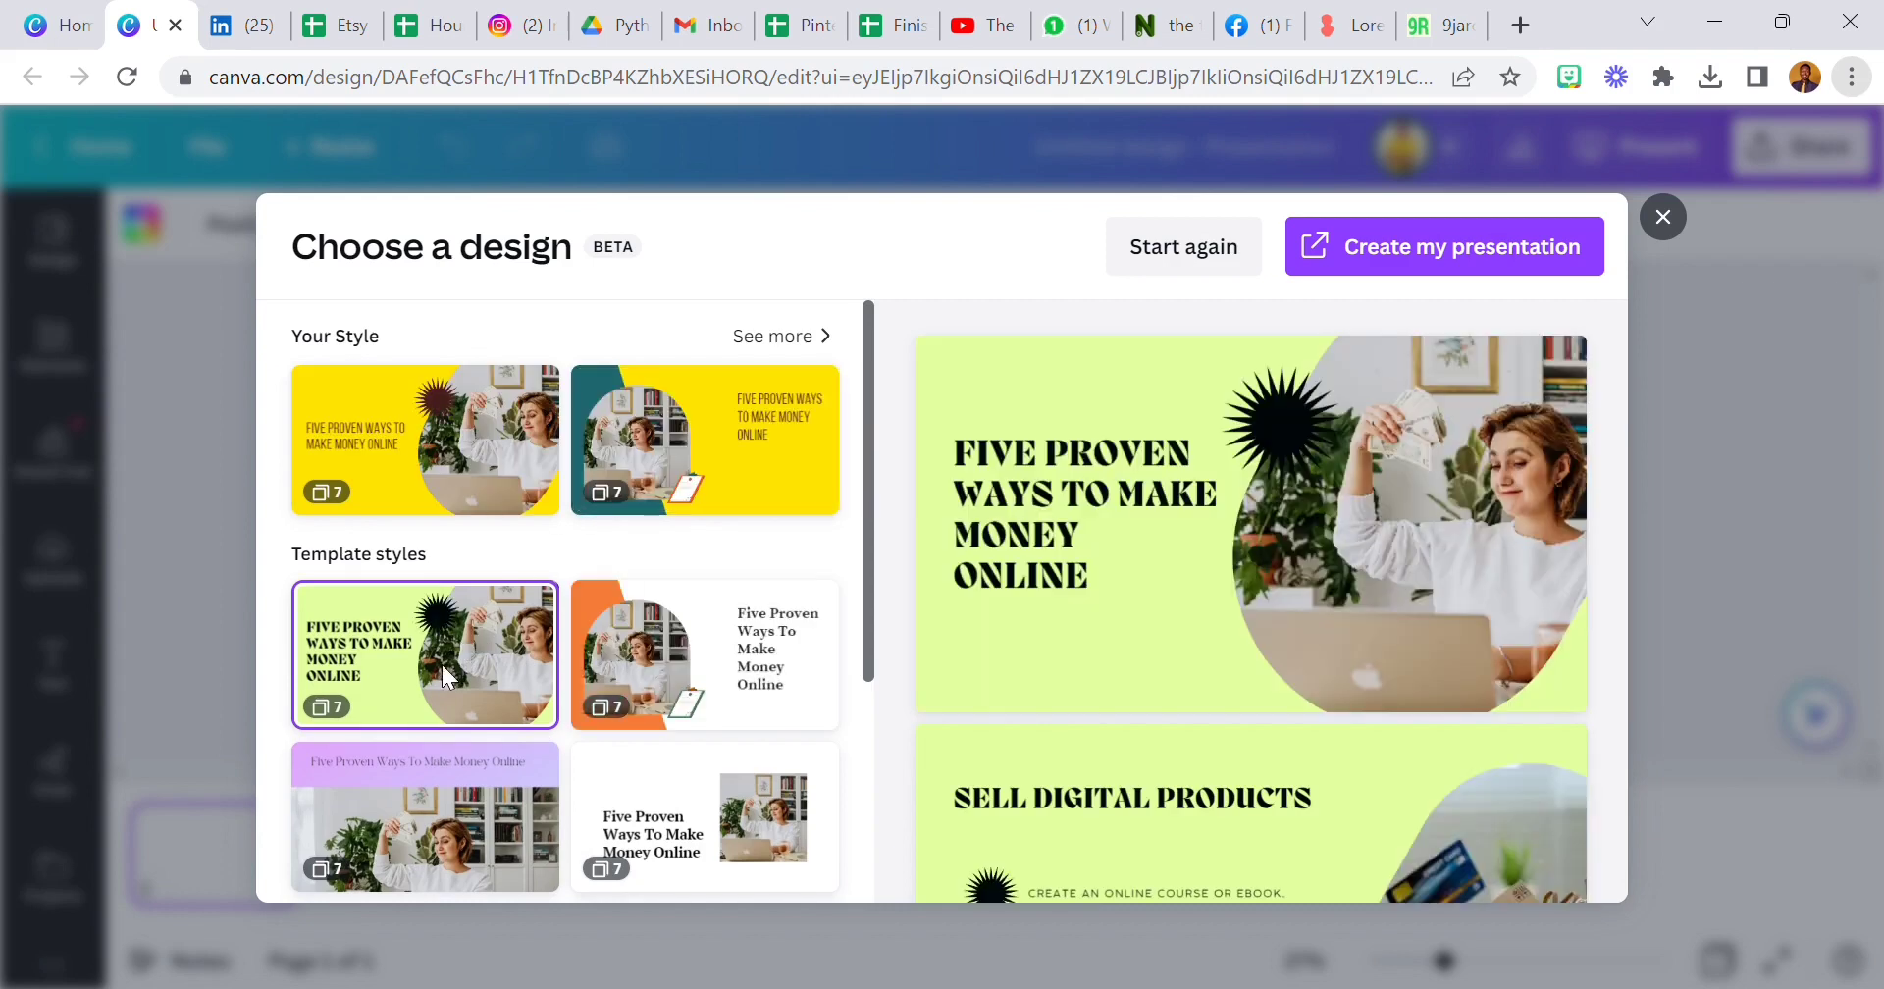
left_click(1447, 263)
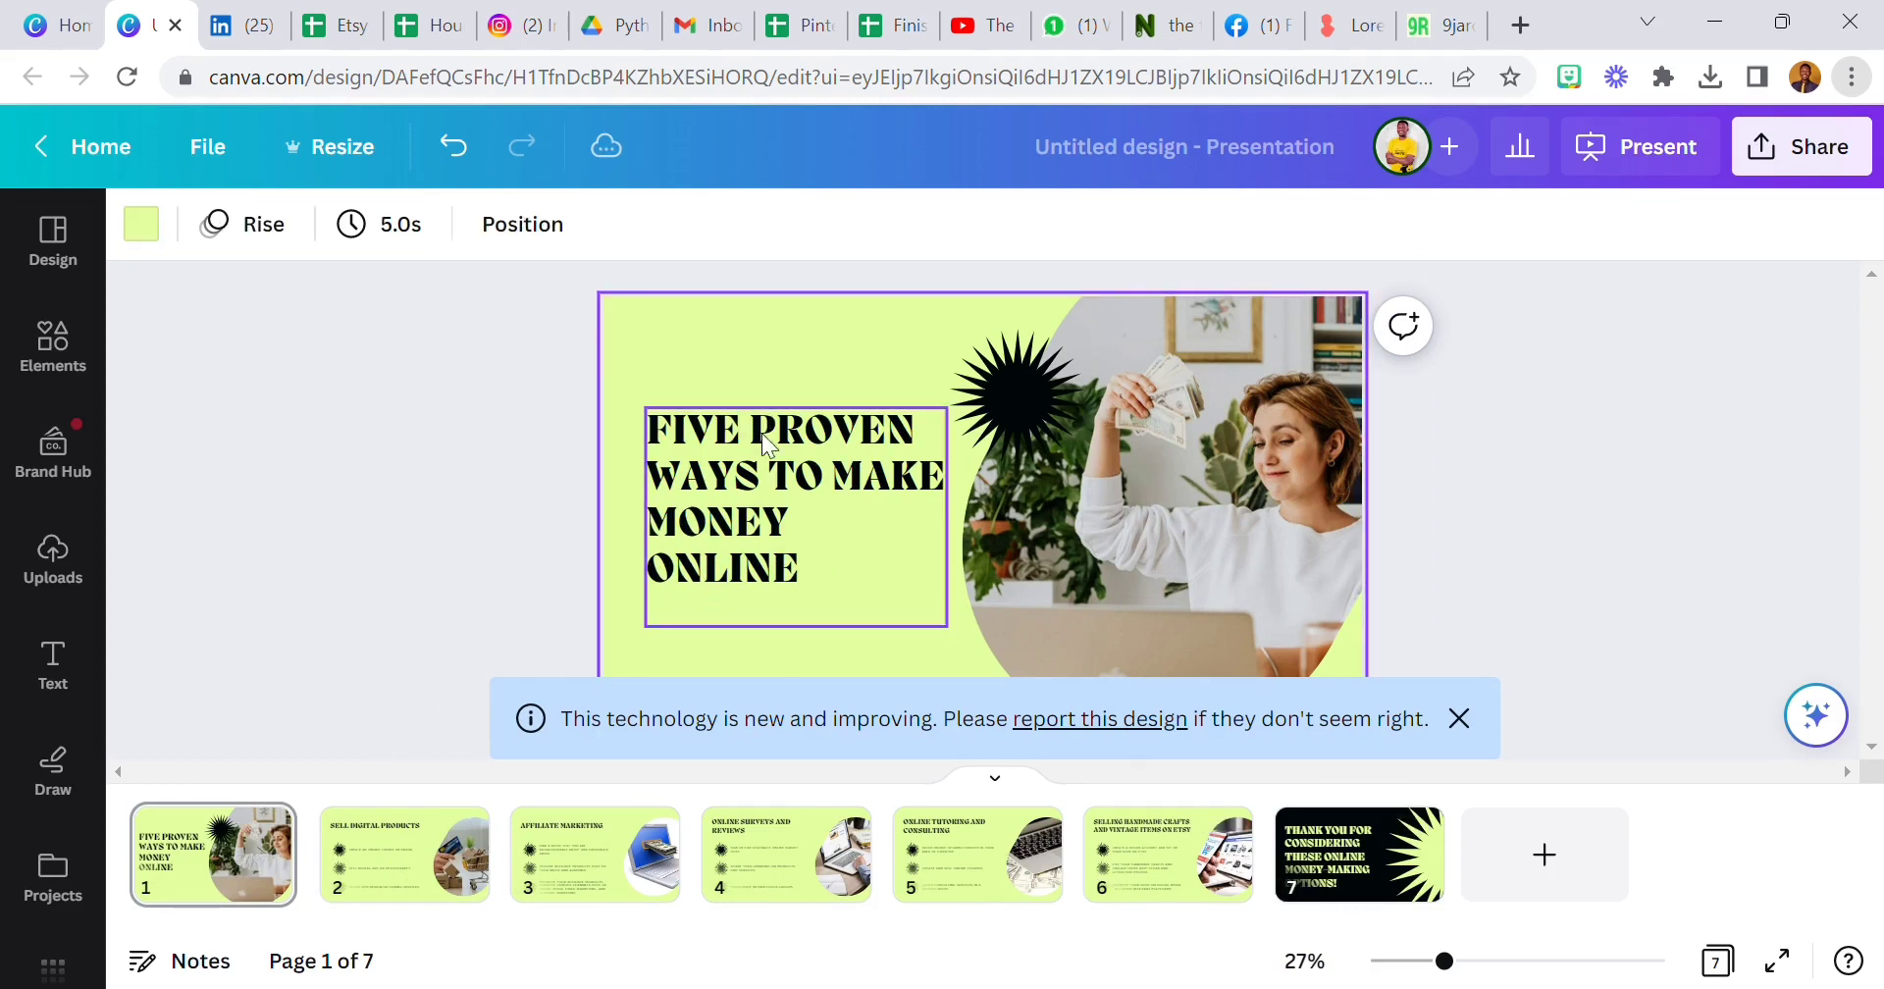
Examine the generated presentation's cover text and starburst, each content slide, and the closing slide's text.
left_click(755, 499)
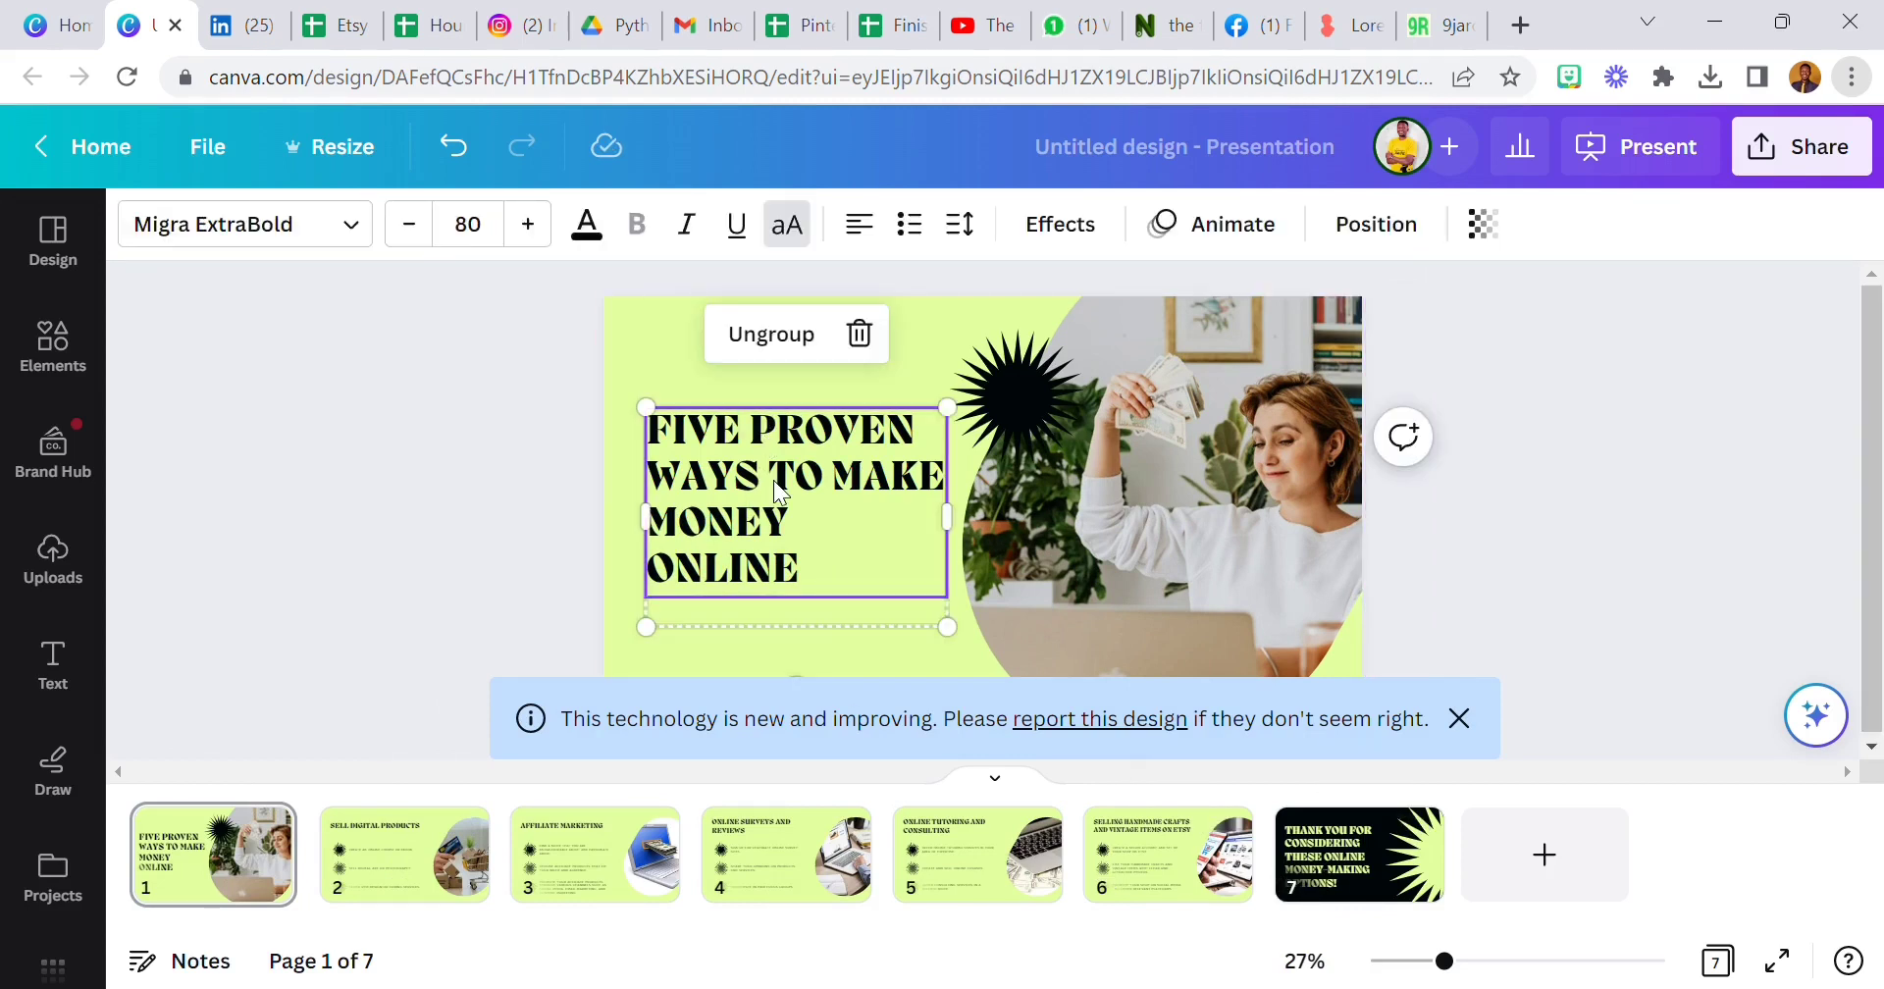
left_click(626, 345)
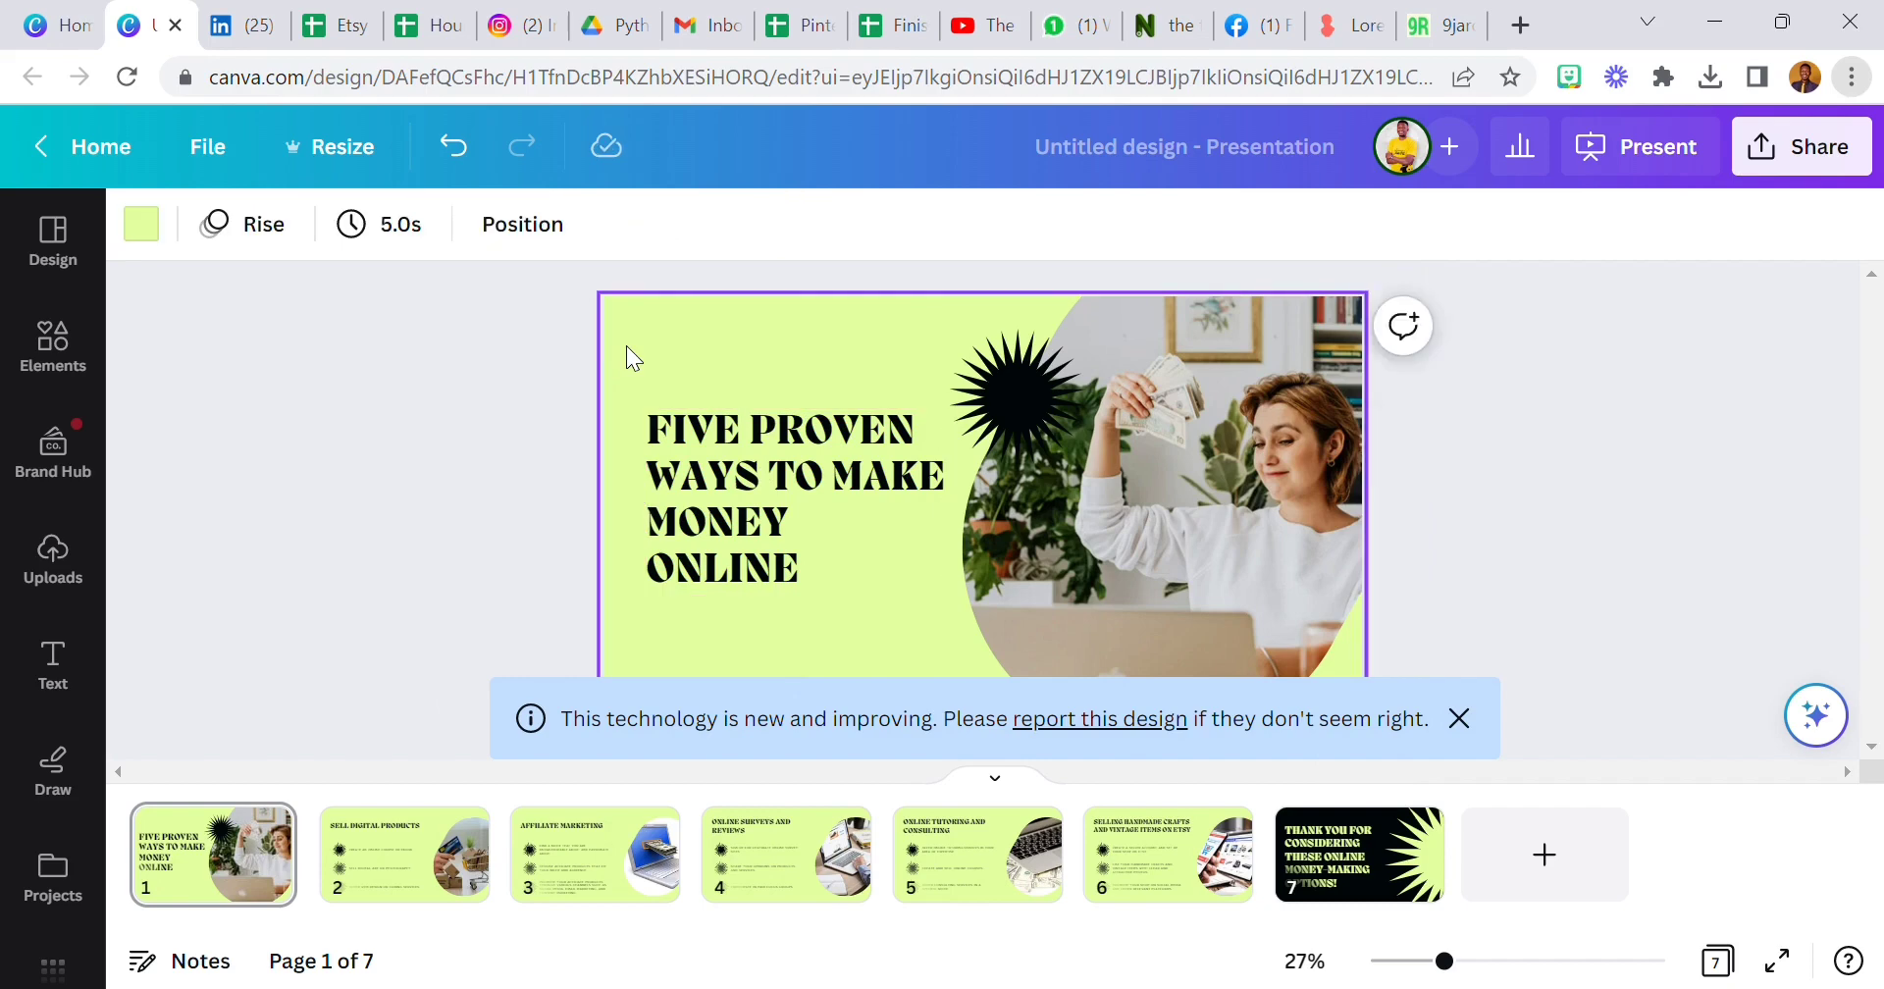
left_click(1014, 400)
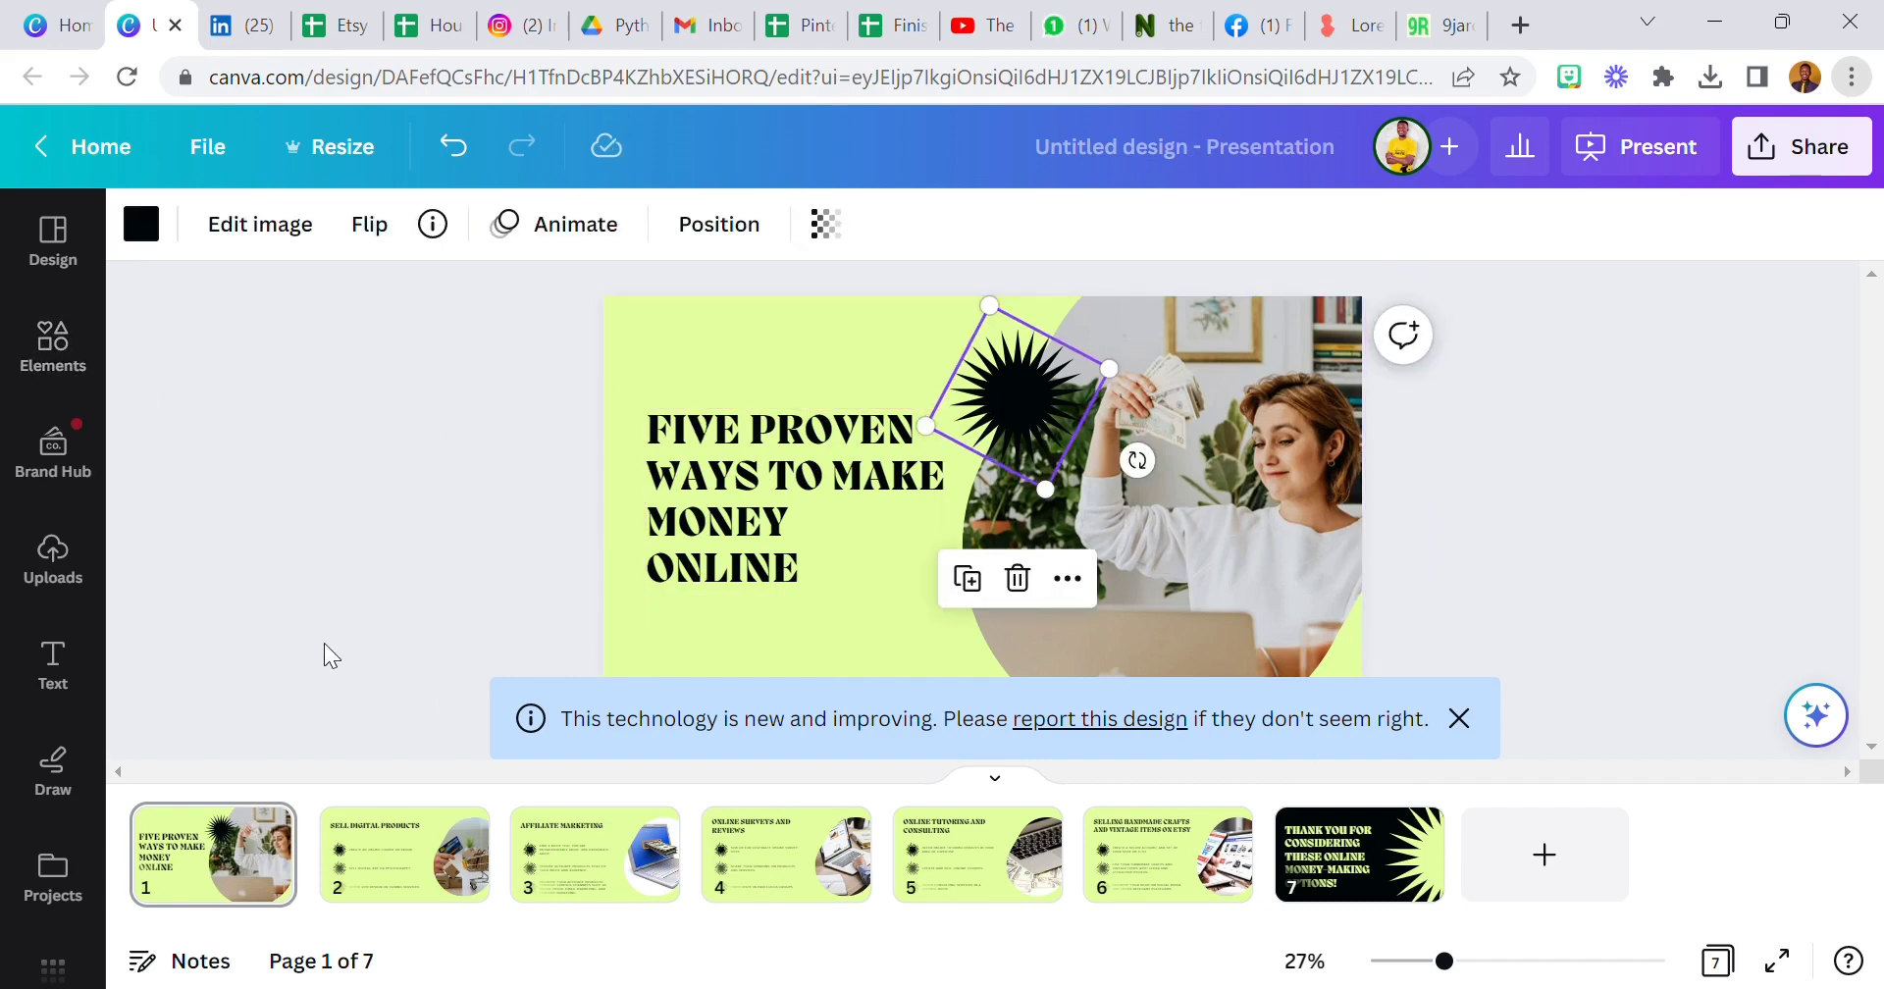
left_click(412, 873)
left_click(618, 871)
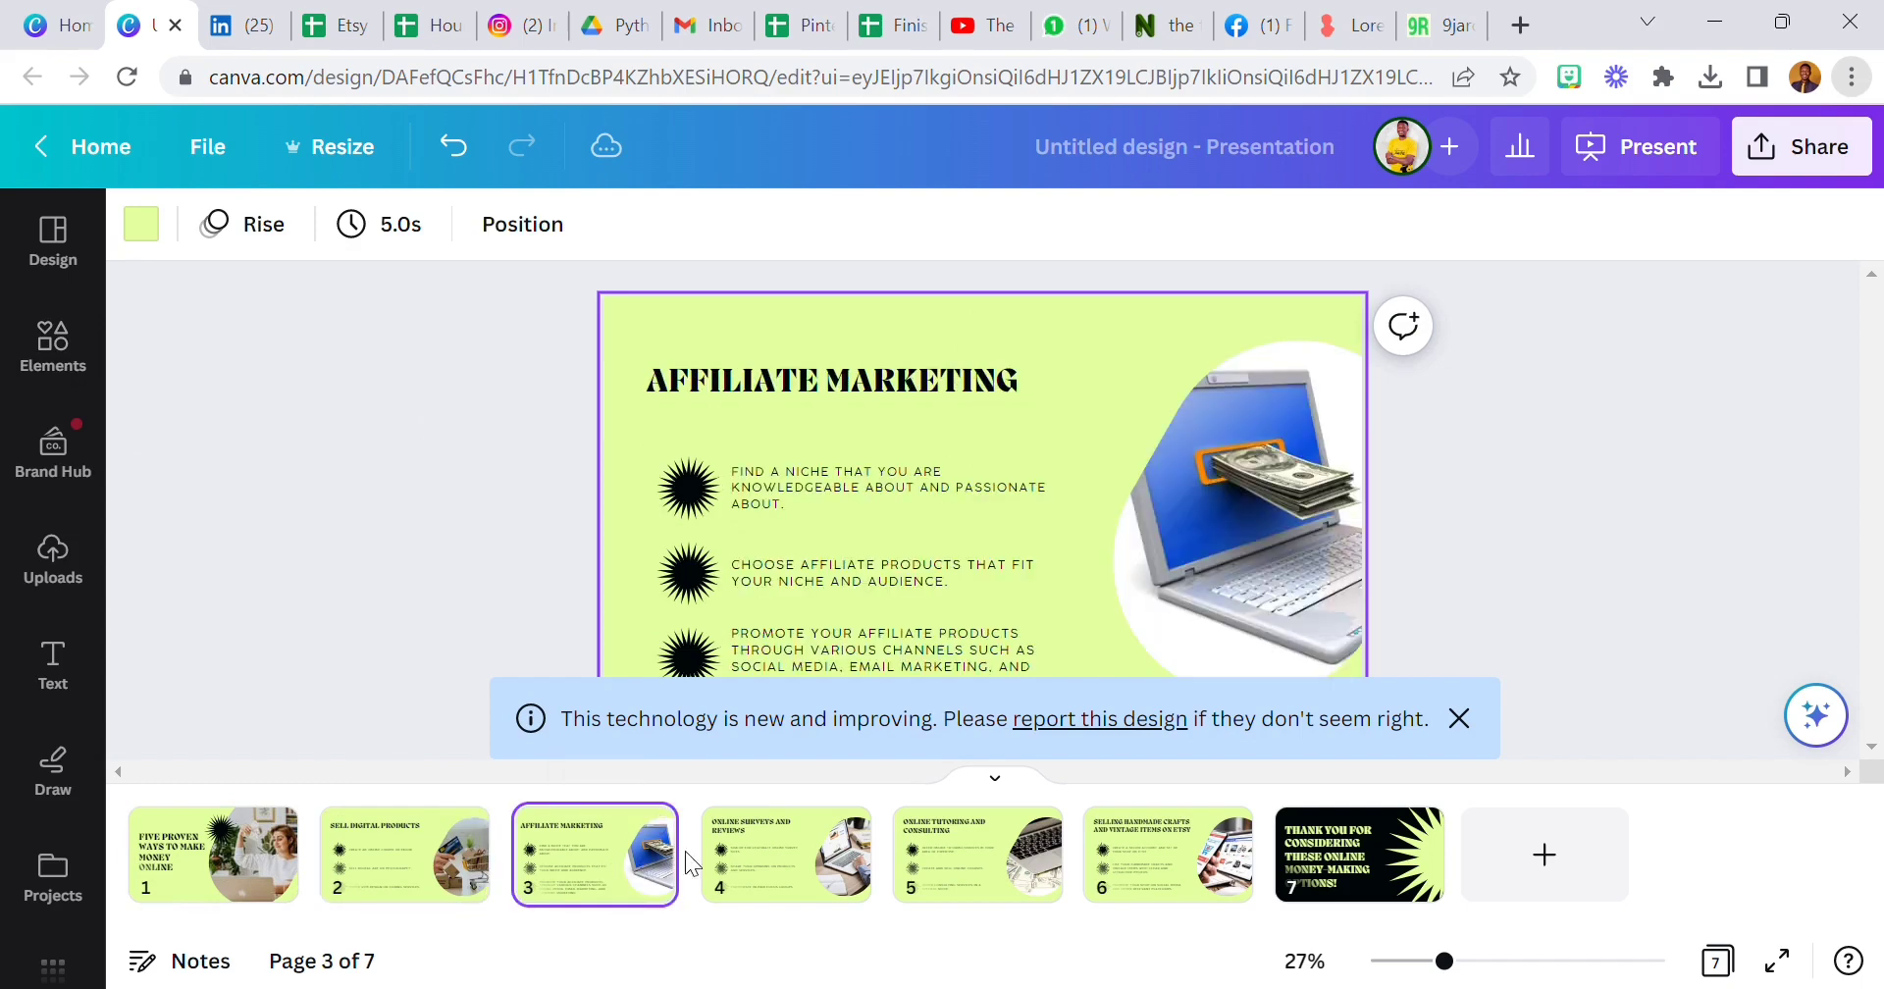
left_click(775, 859)
left_click(981, 875)
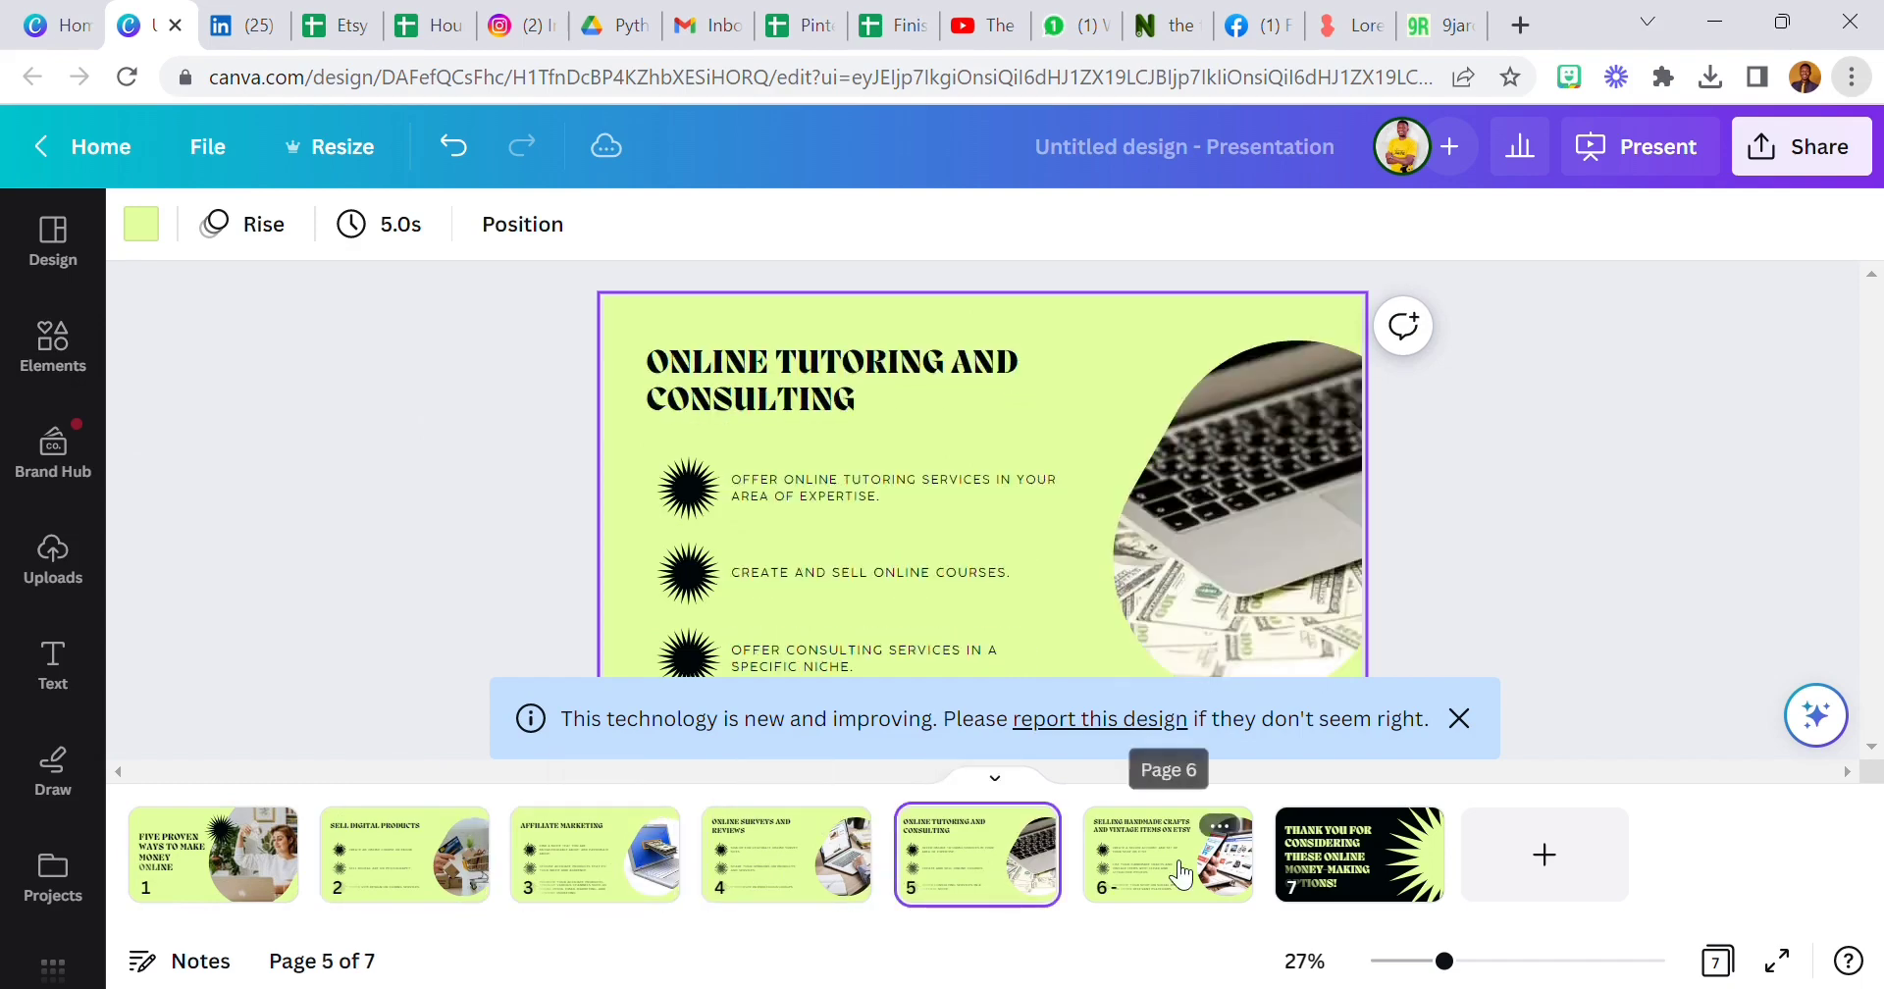
left_click(1180, 874)
left_click(1358, 864)
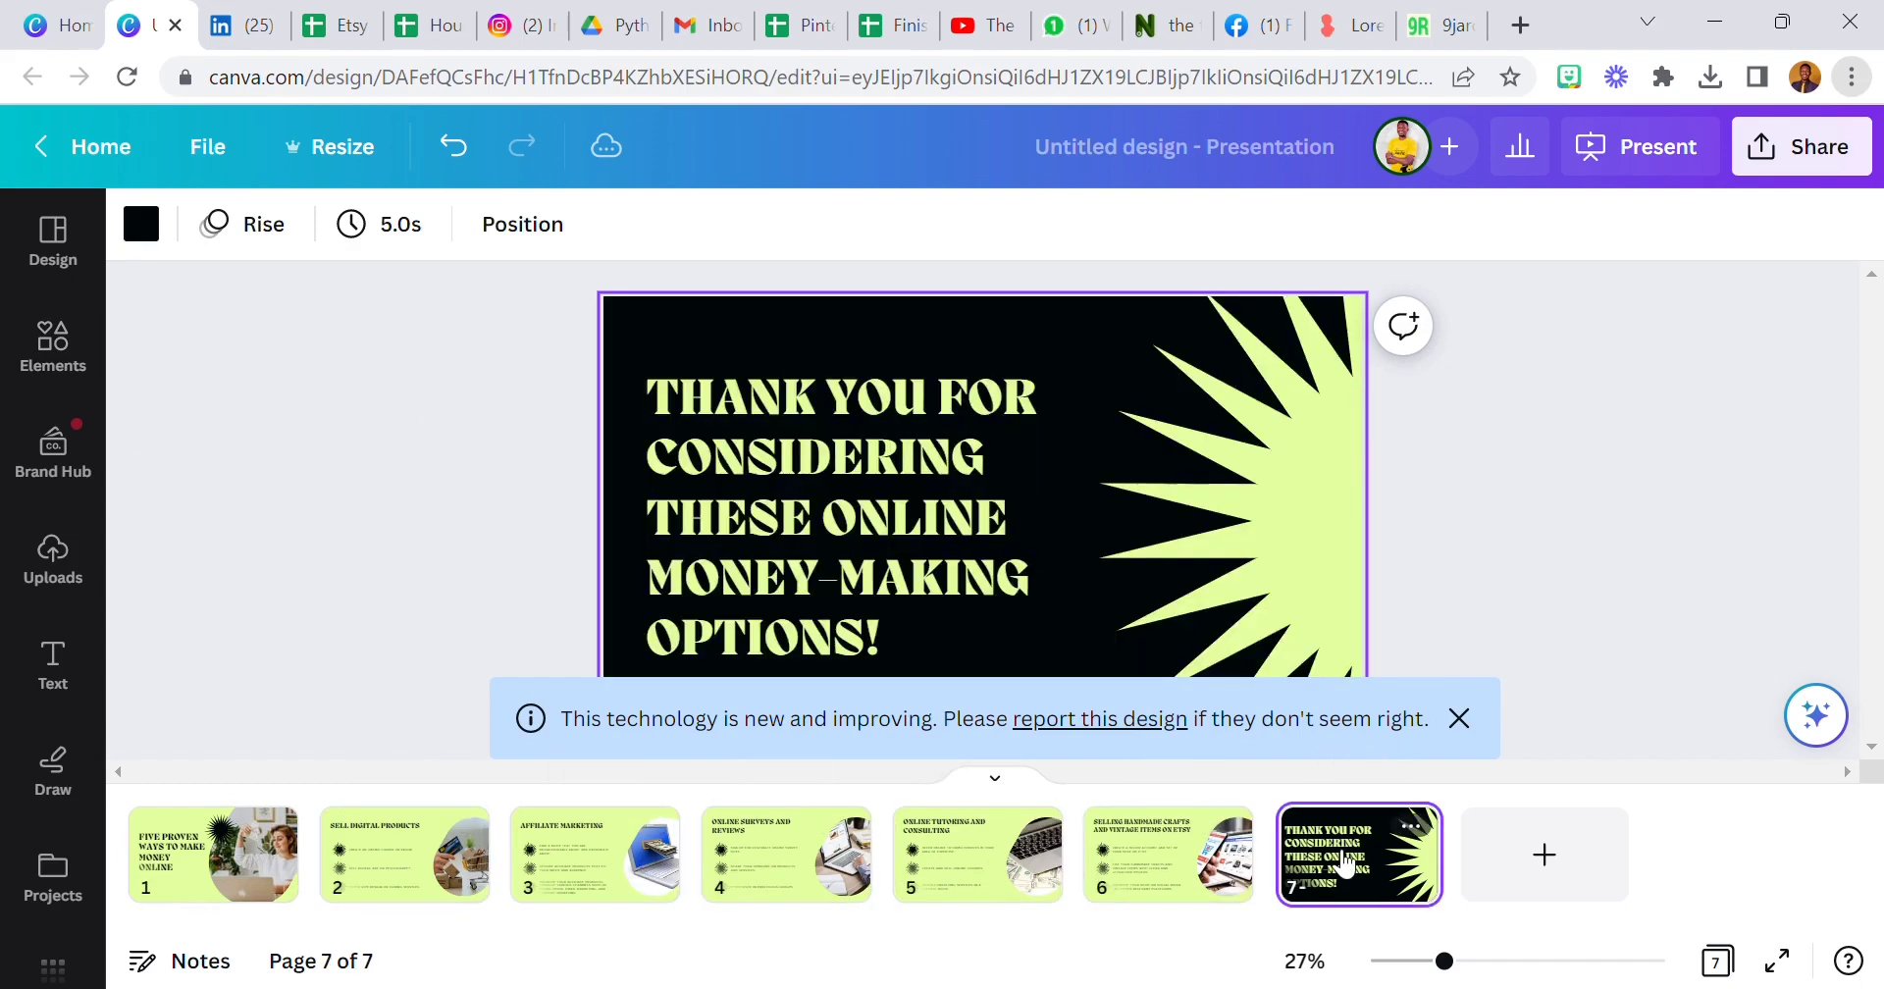
left_click(853, 627)
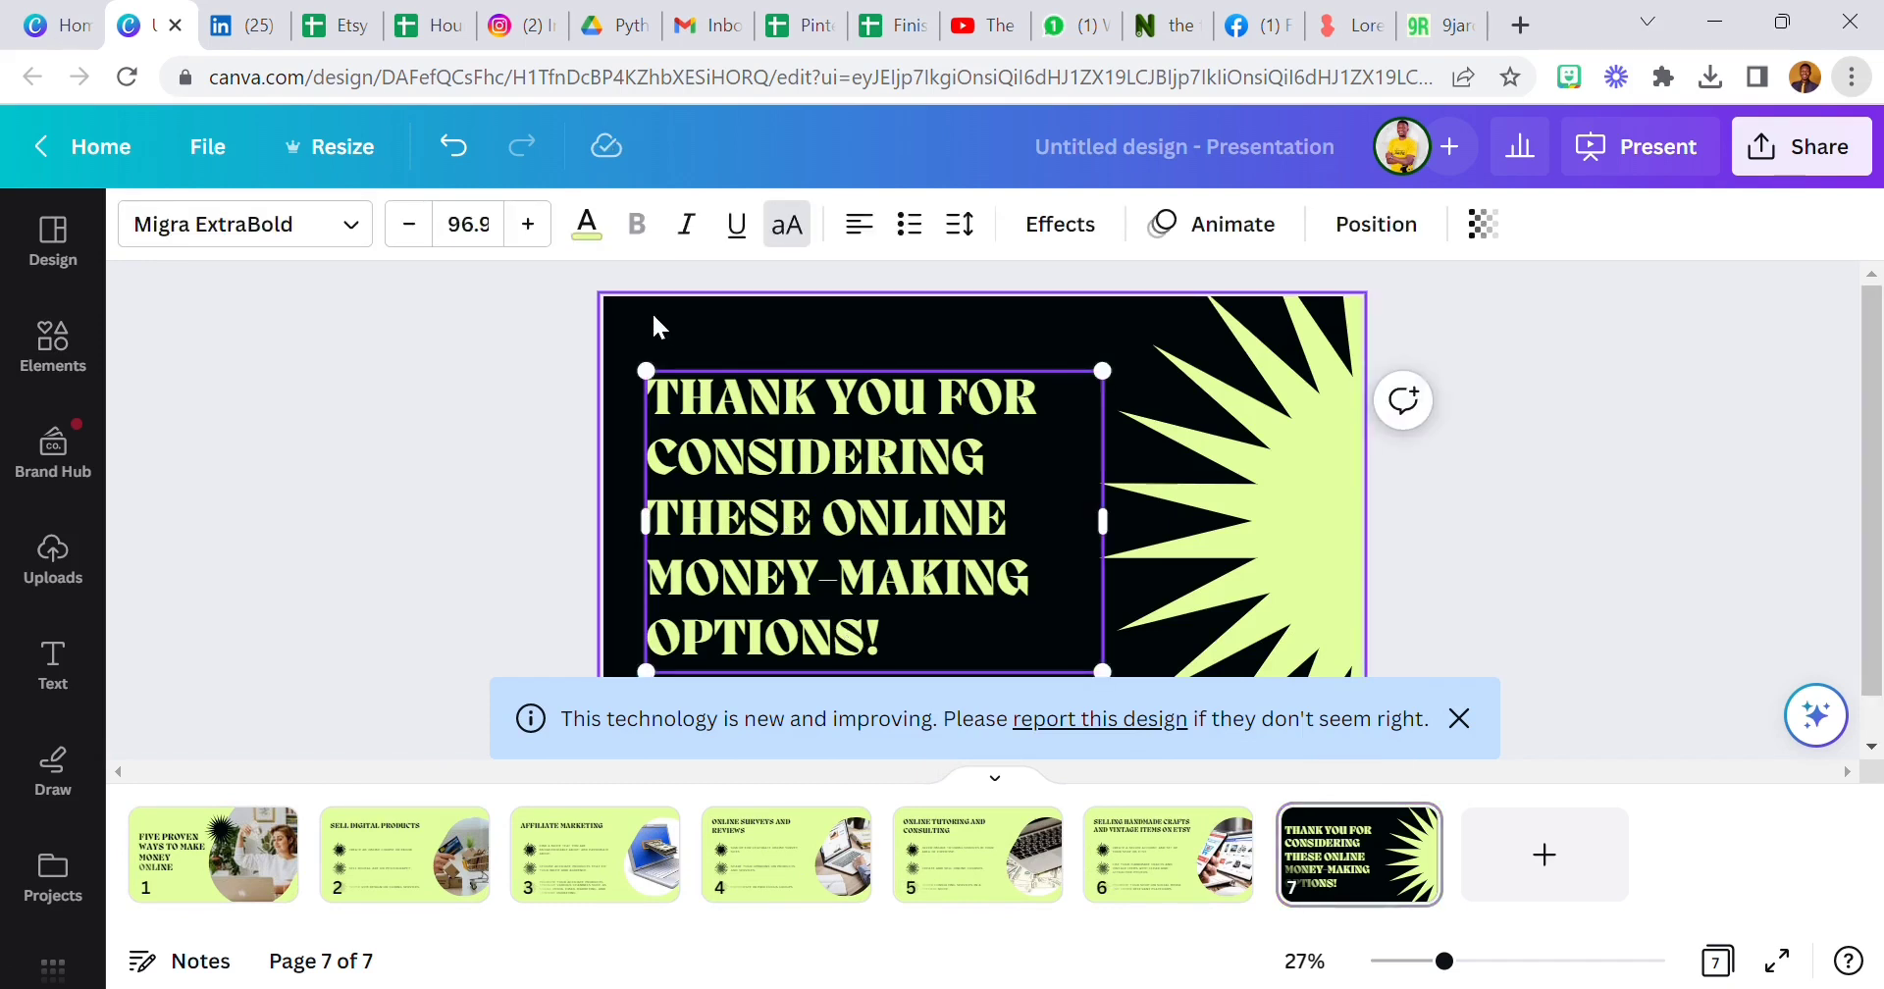
Close the presentation and open the Magic Design template trial from the Canva Create features on the home page.
left_click(177, 26)
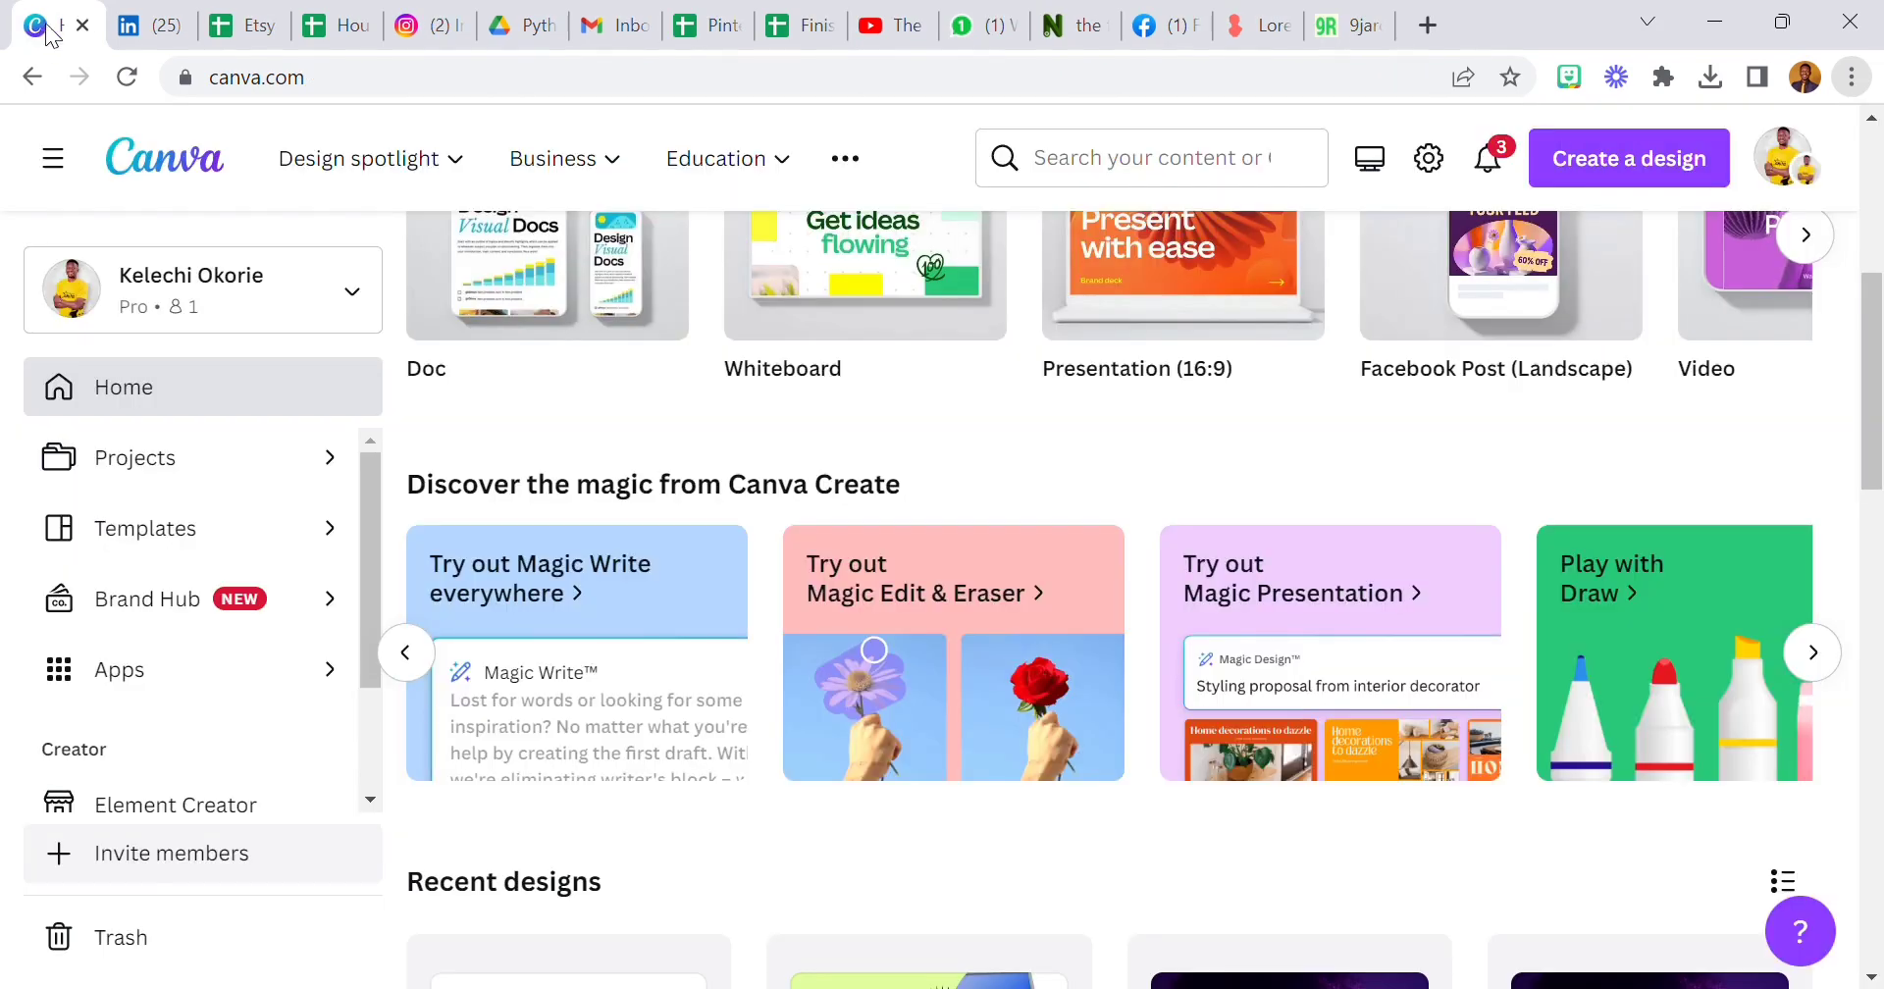
left_click(1812, 652)
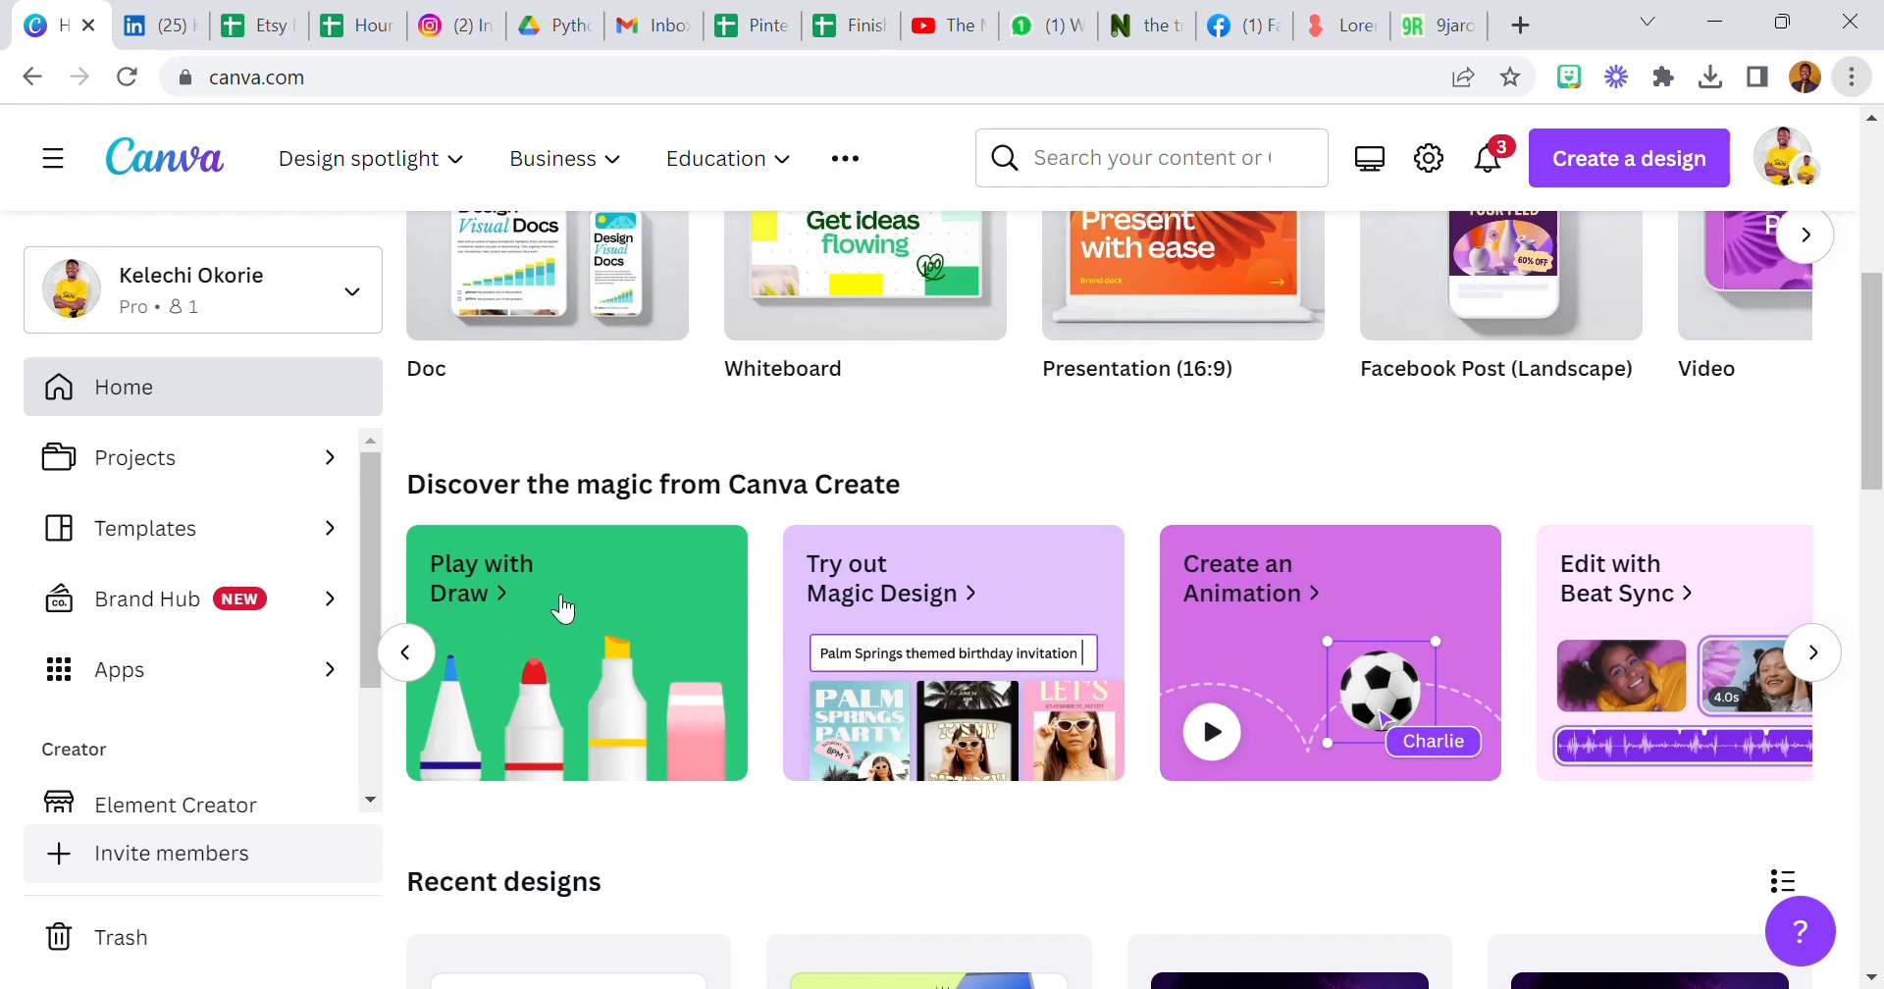
left_click(964, 604)
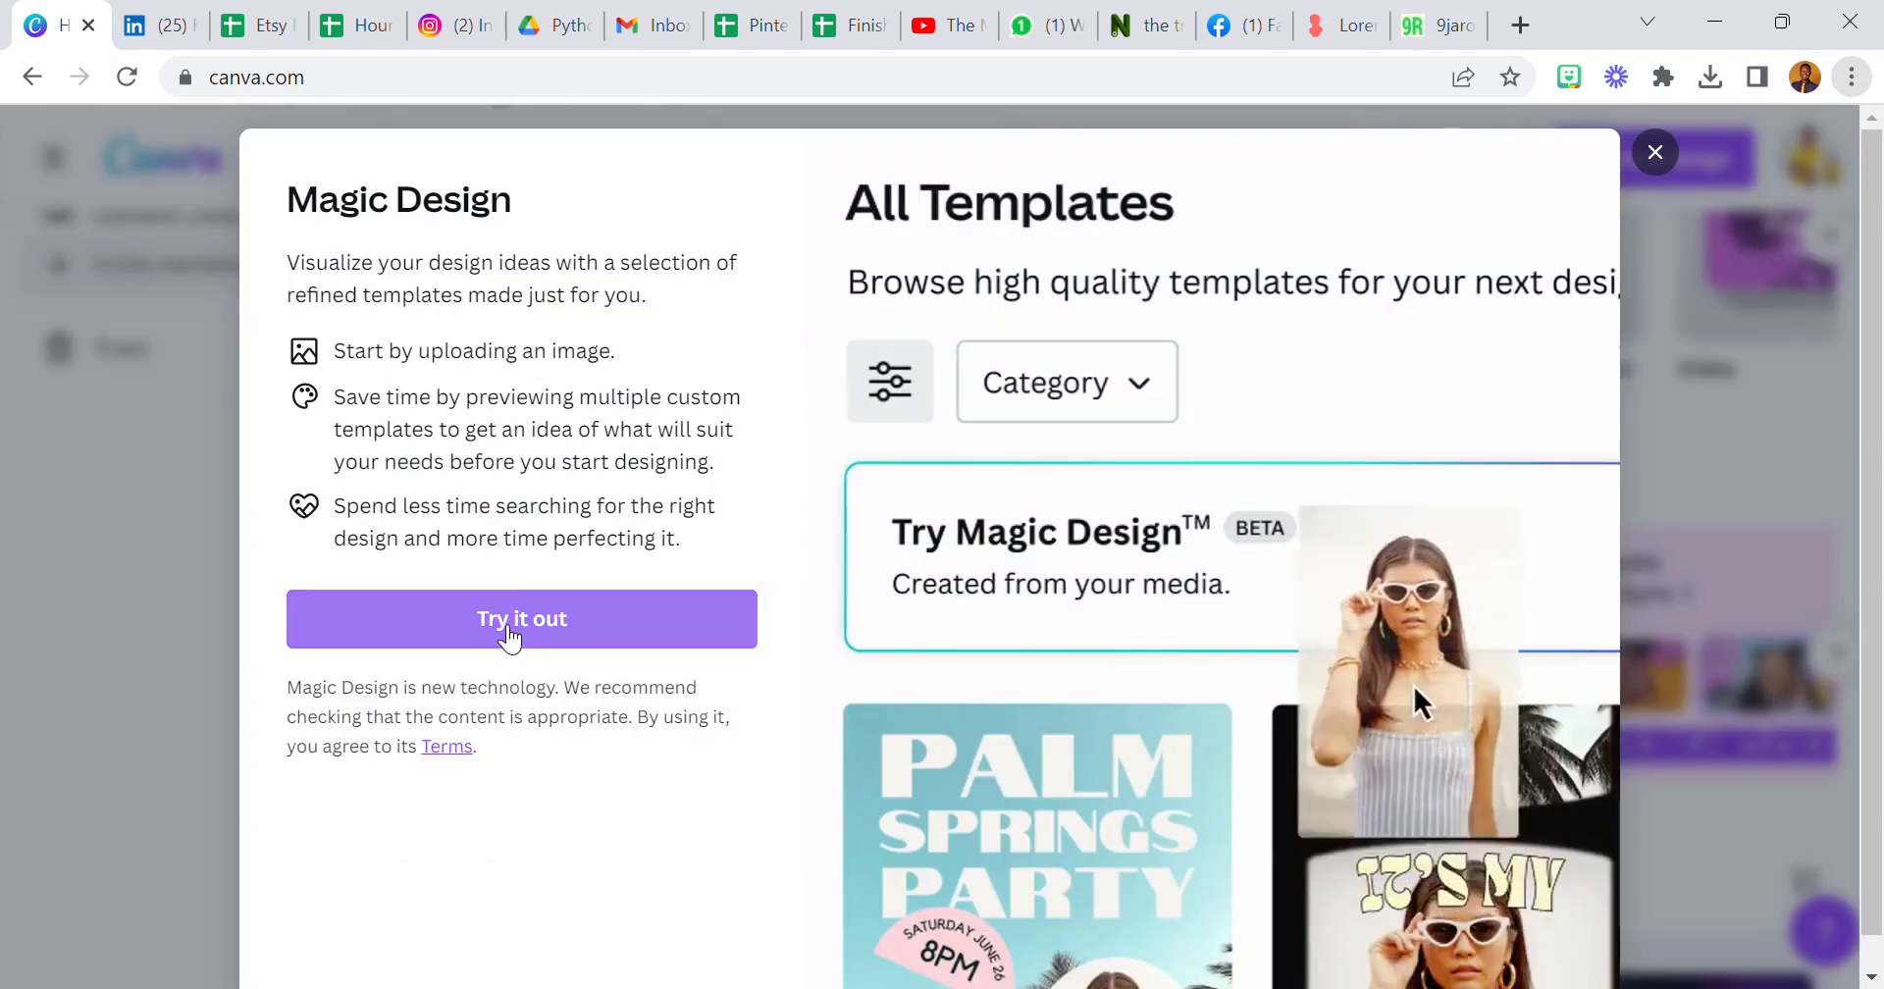
left_click(509, 632)
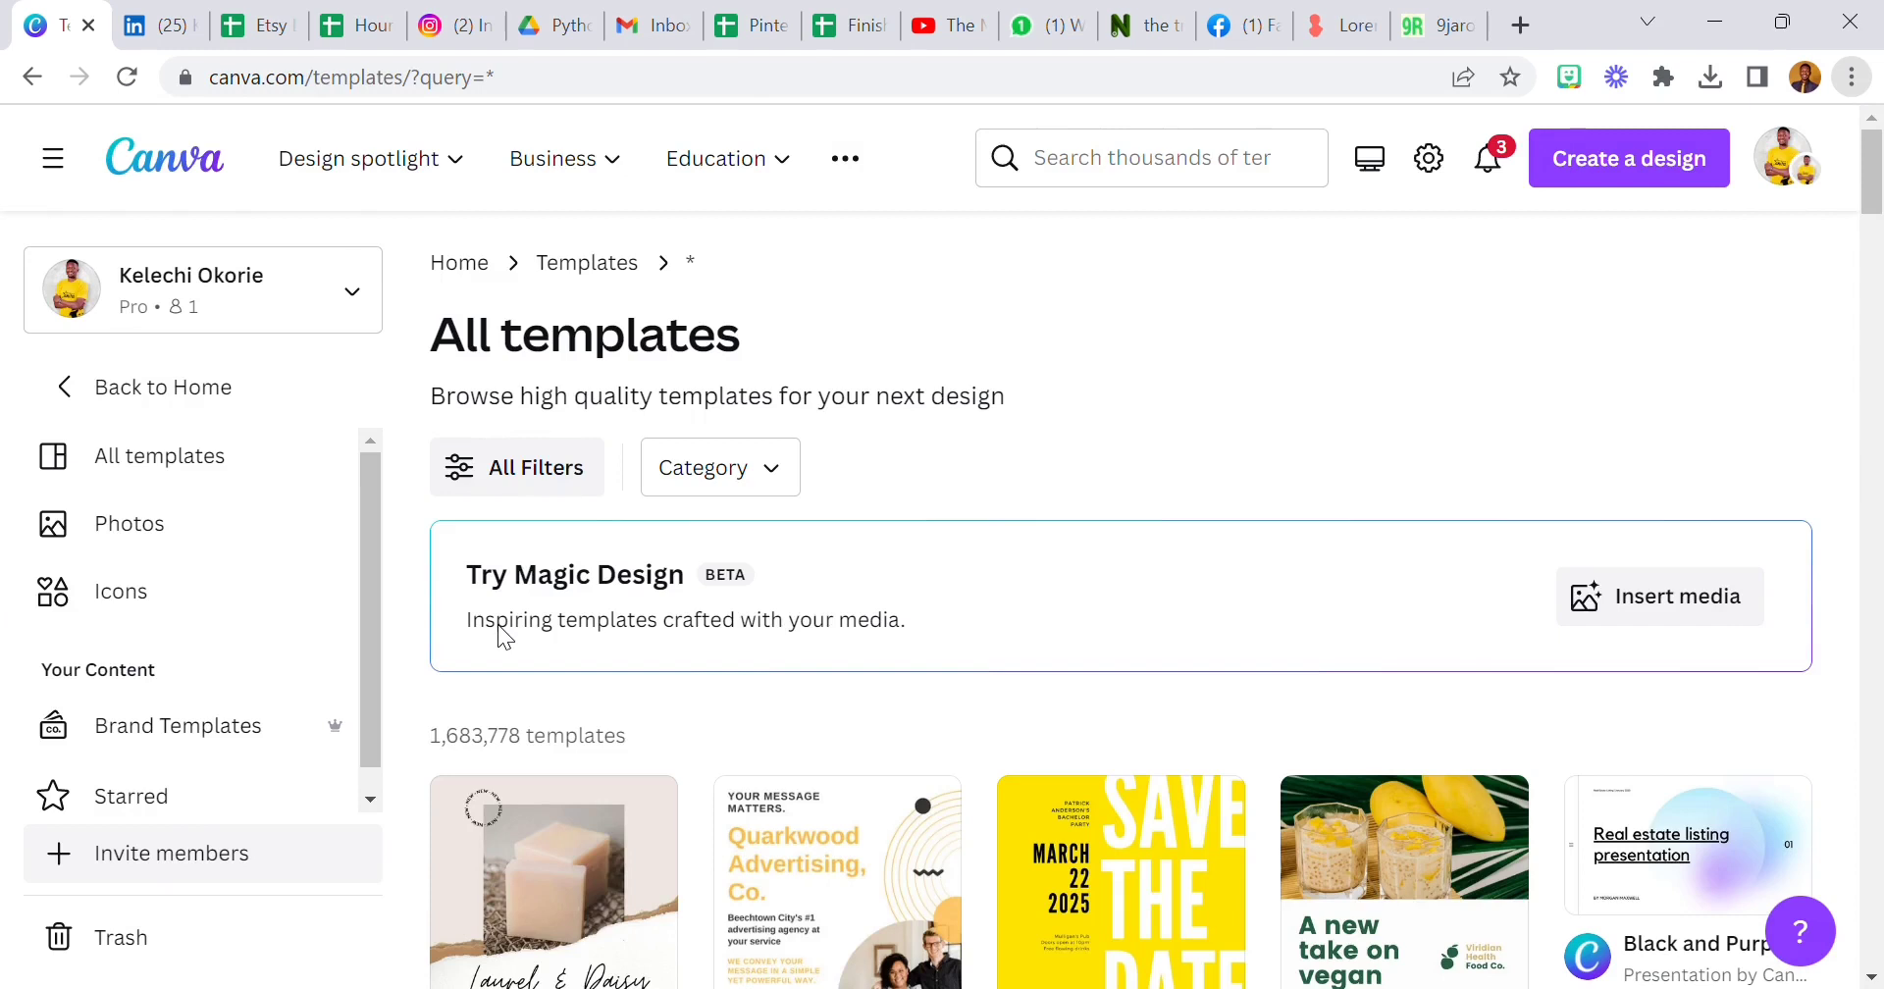
Generate Magic Design templates from the uploaded photo of the woman in a denim shirt and browse the suggested designs.
left_click(1700, 603)
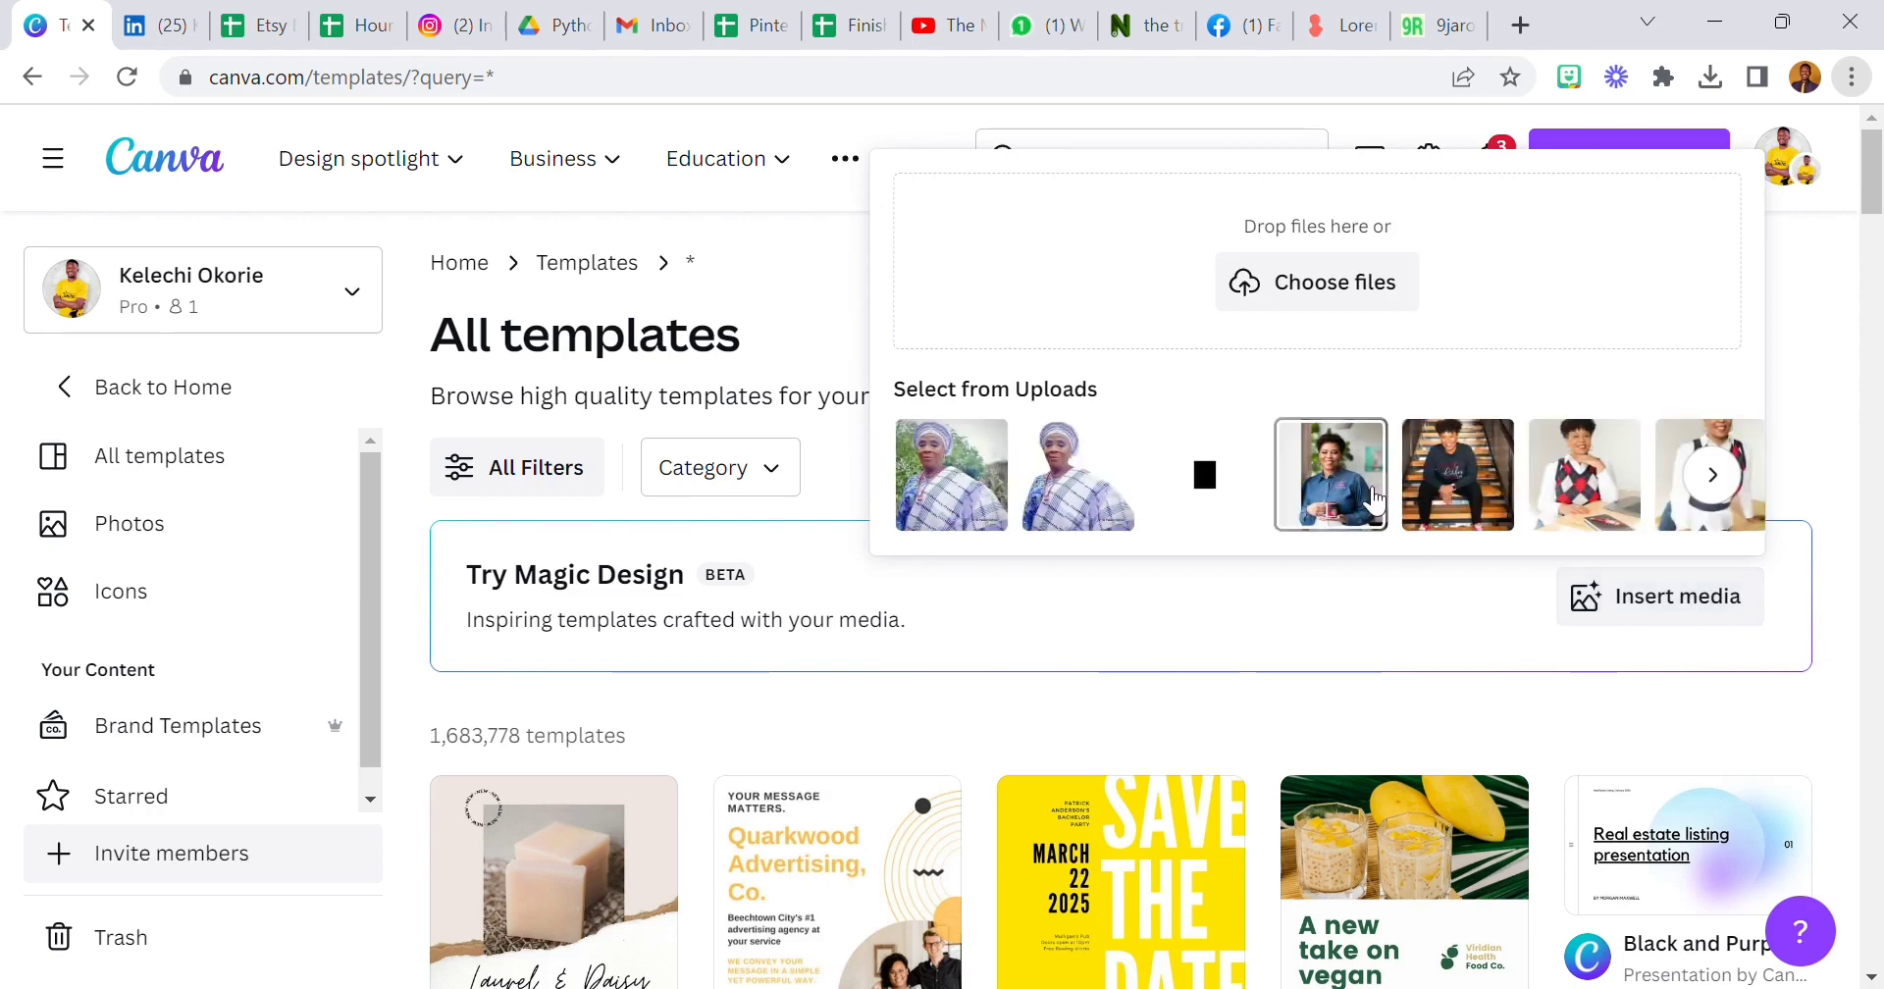
left_click(1372, 499)
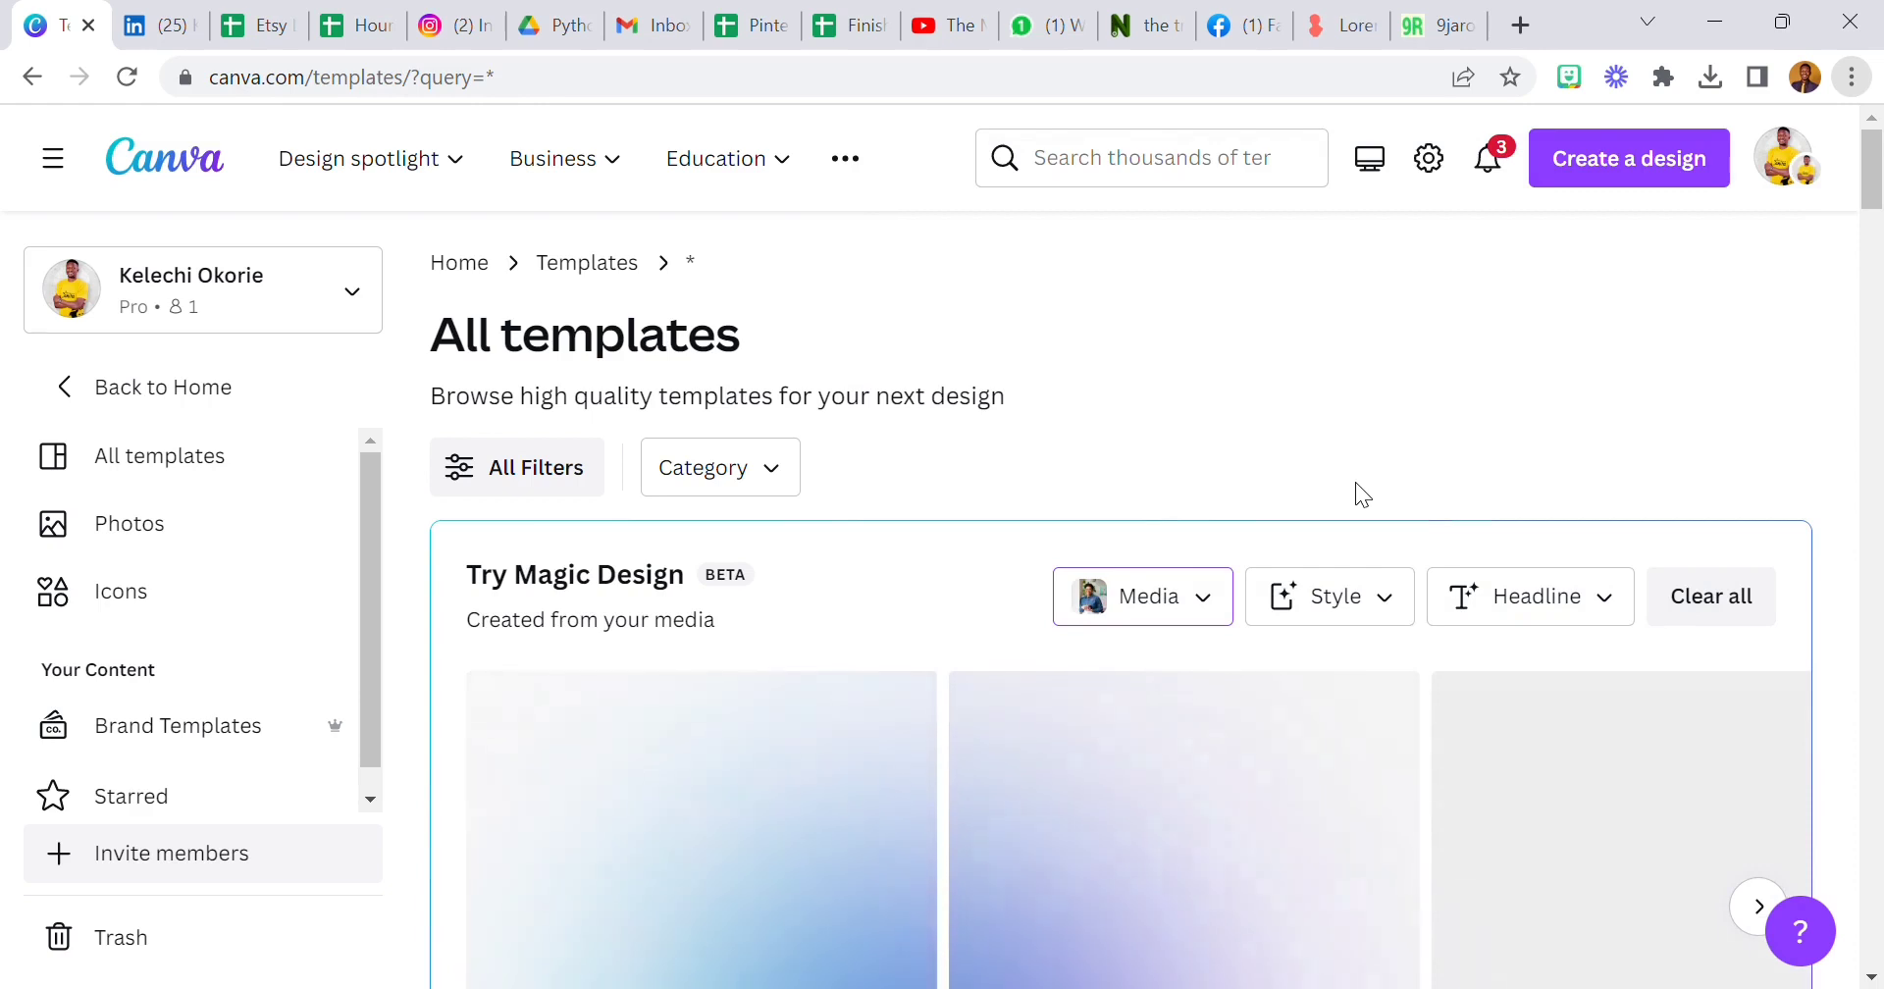
scroll(976, 642, "down", 3)
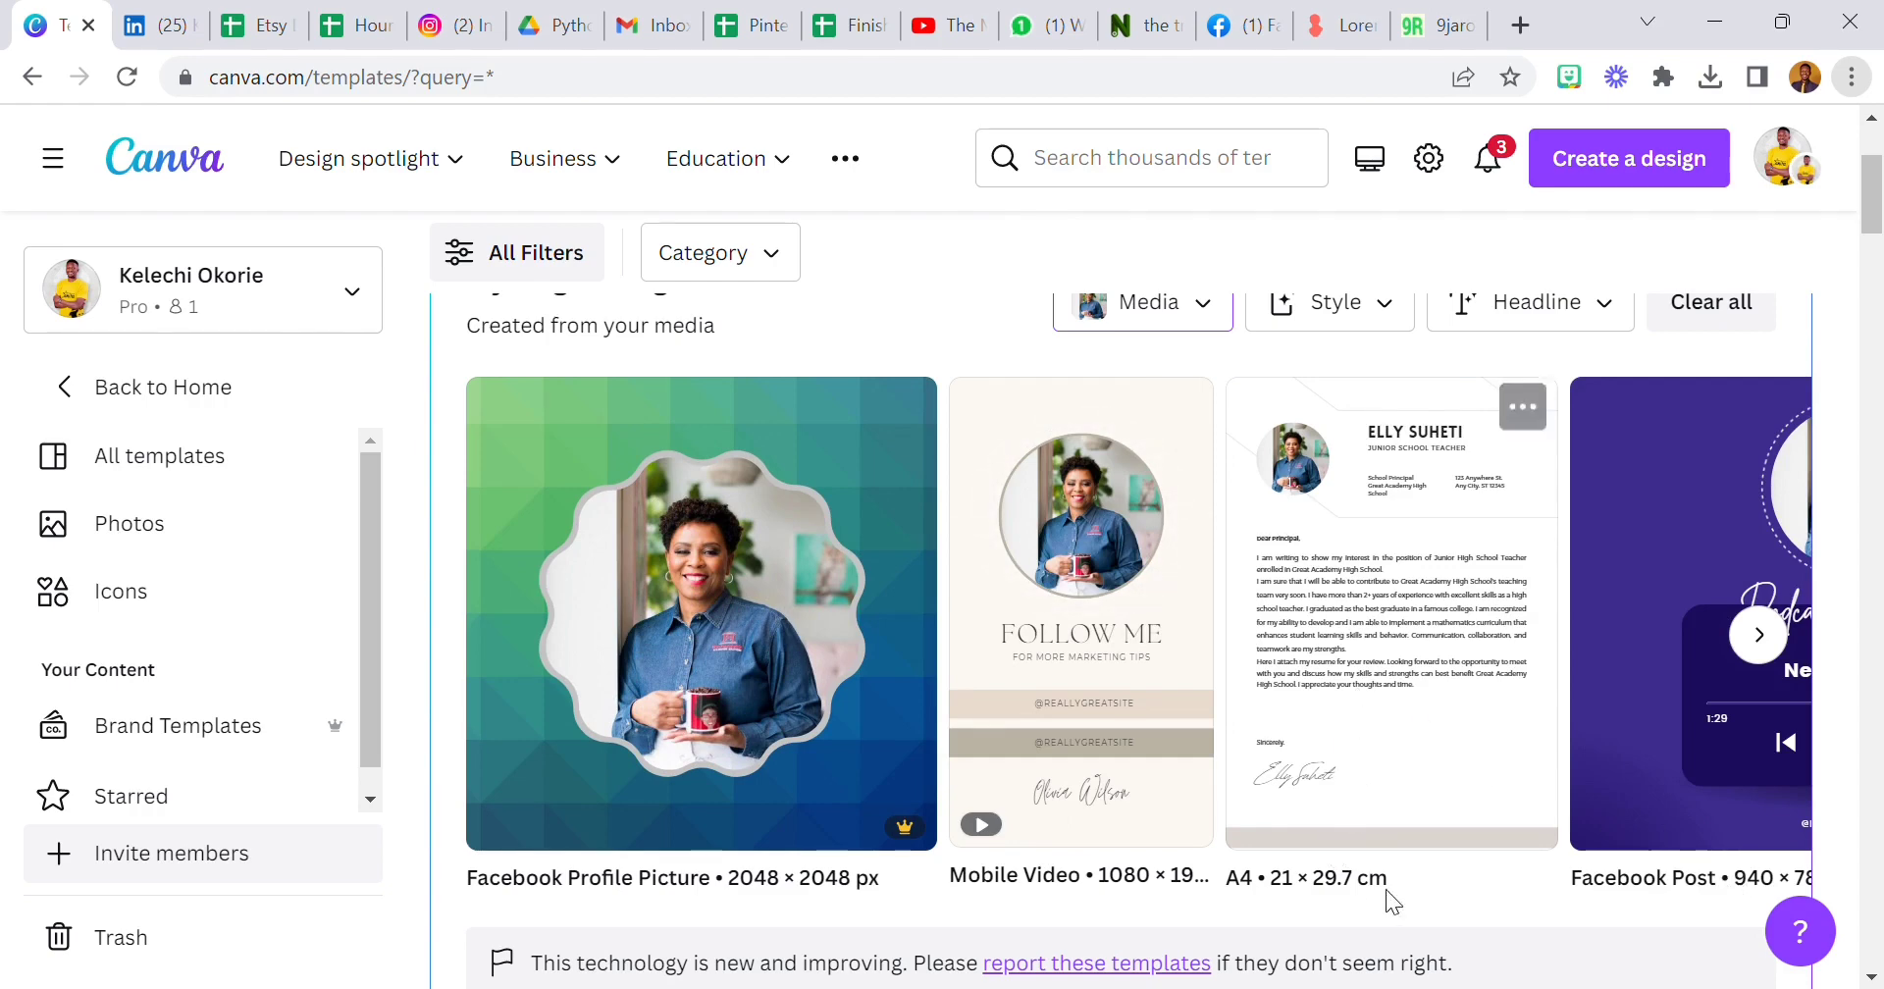
left_click(1758, 634)
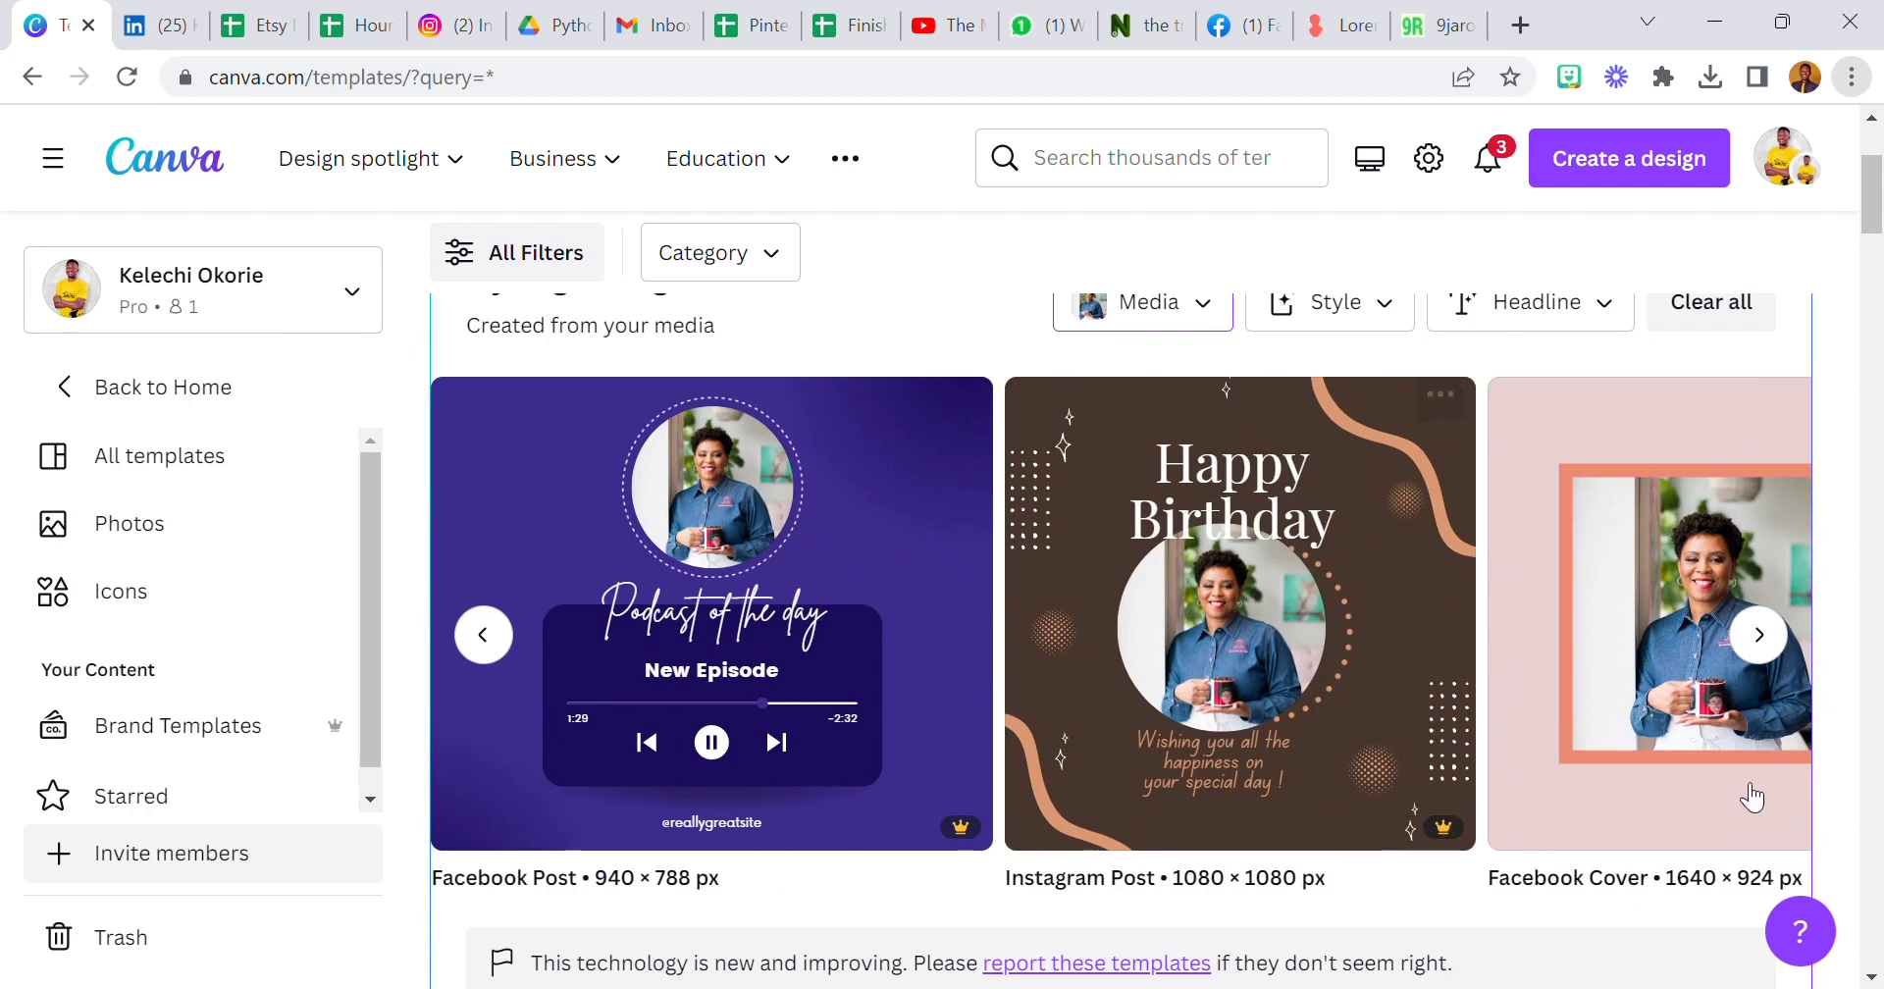
left_click(1758, 634)
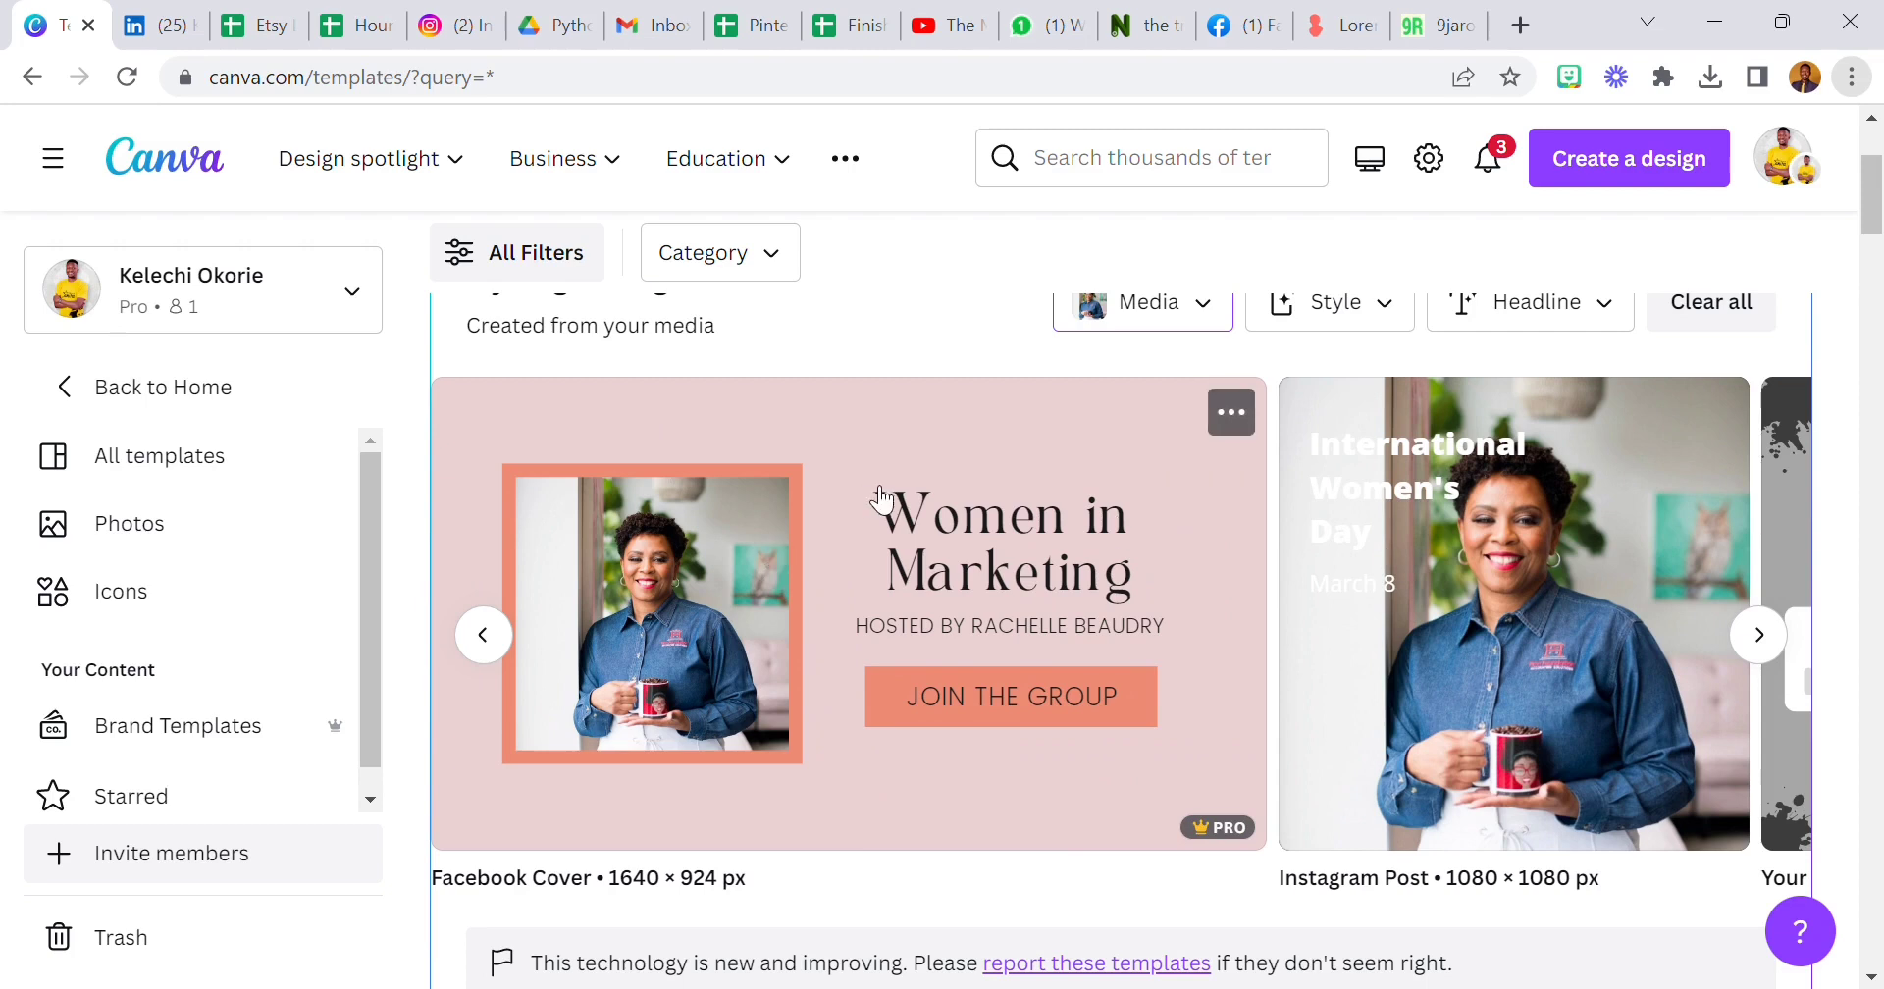
left_click(1759, 636)
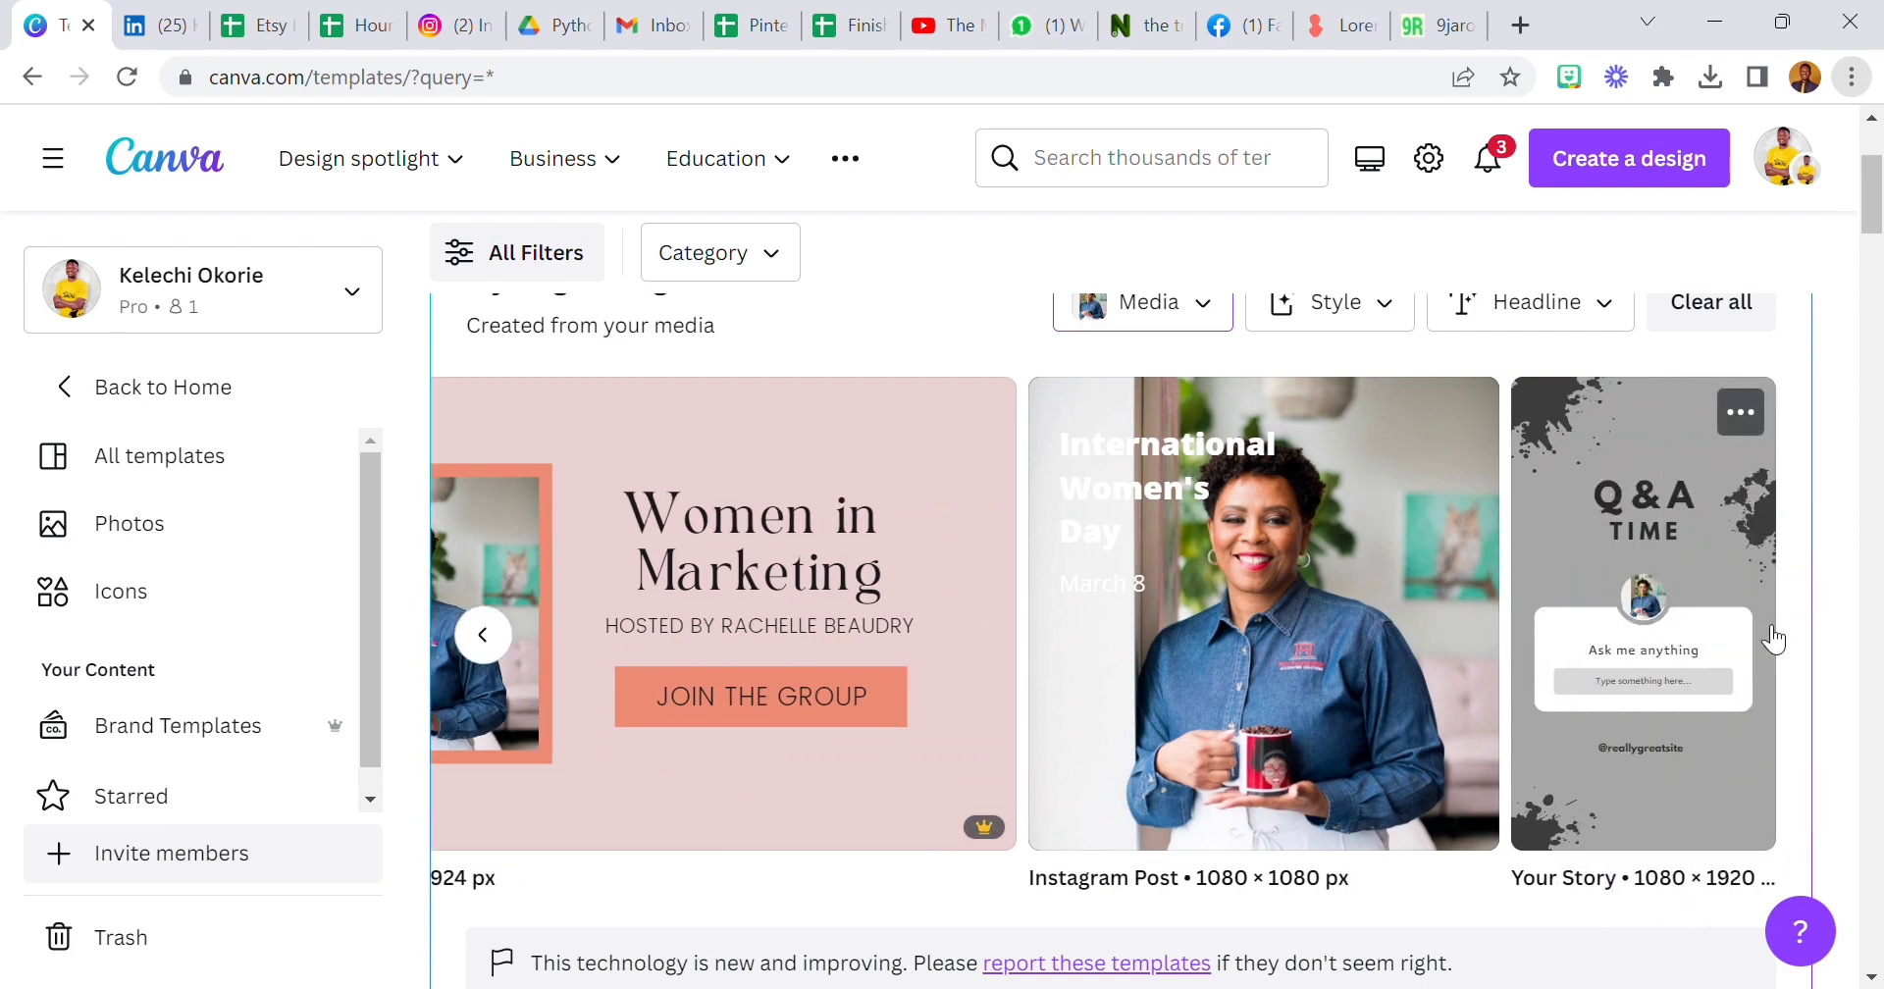
left_click(491, 647)
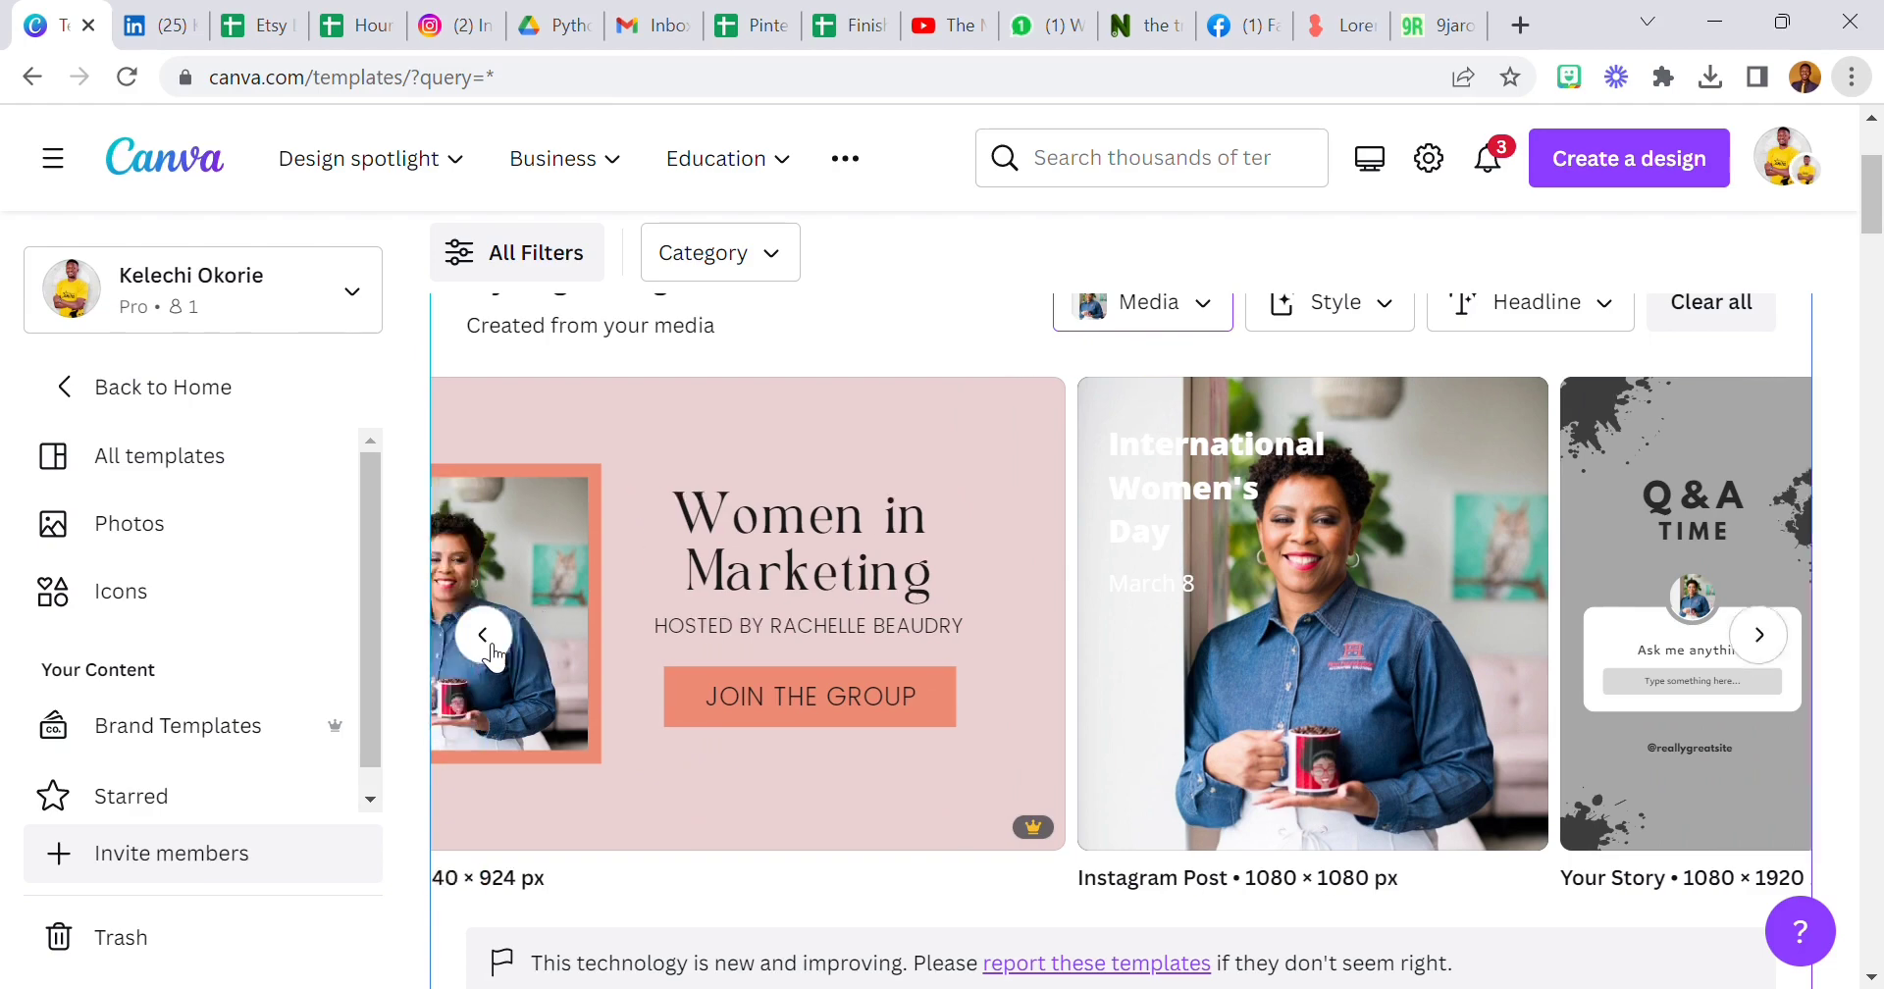
left_click(492, 648)
left_click(482, 635)
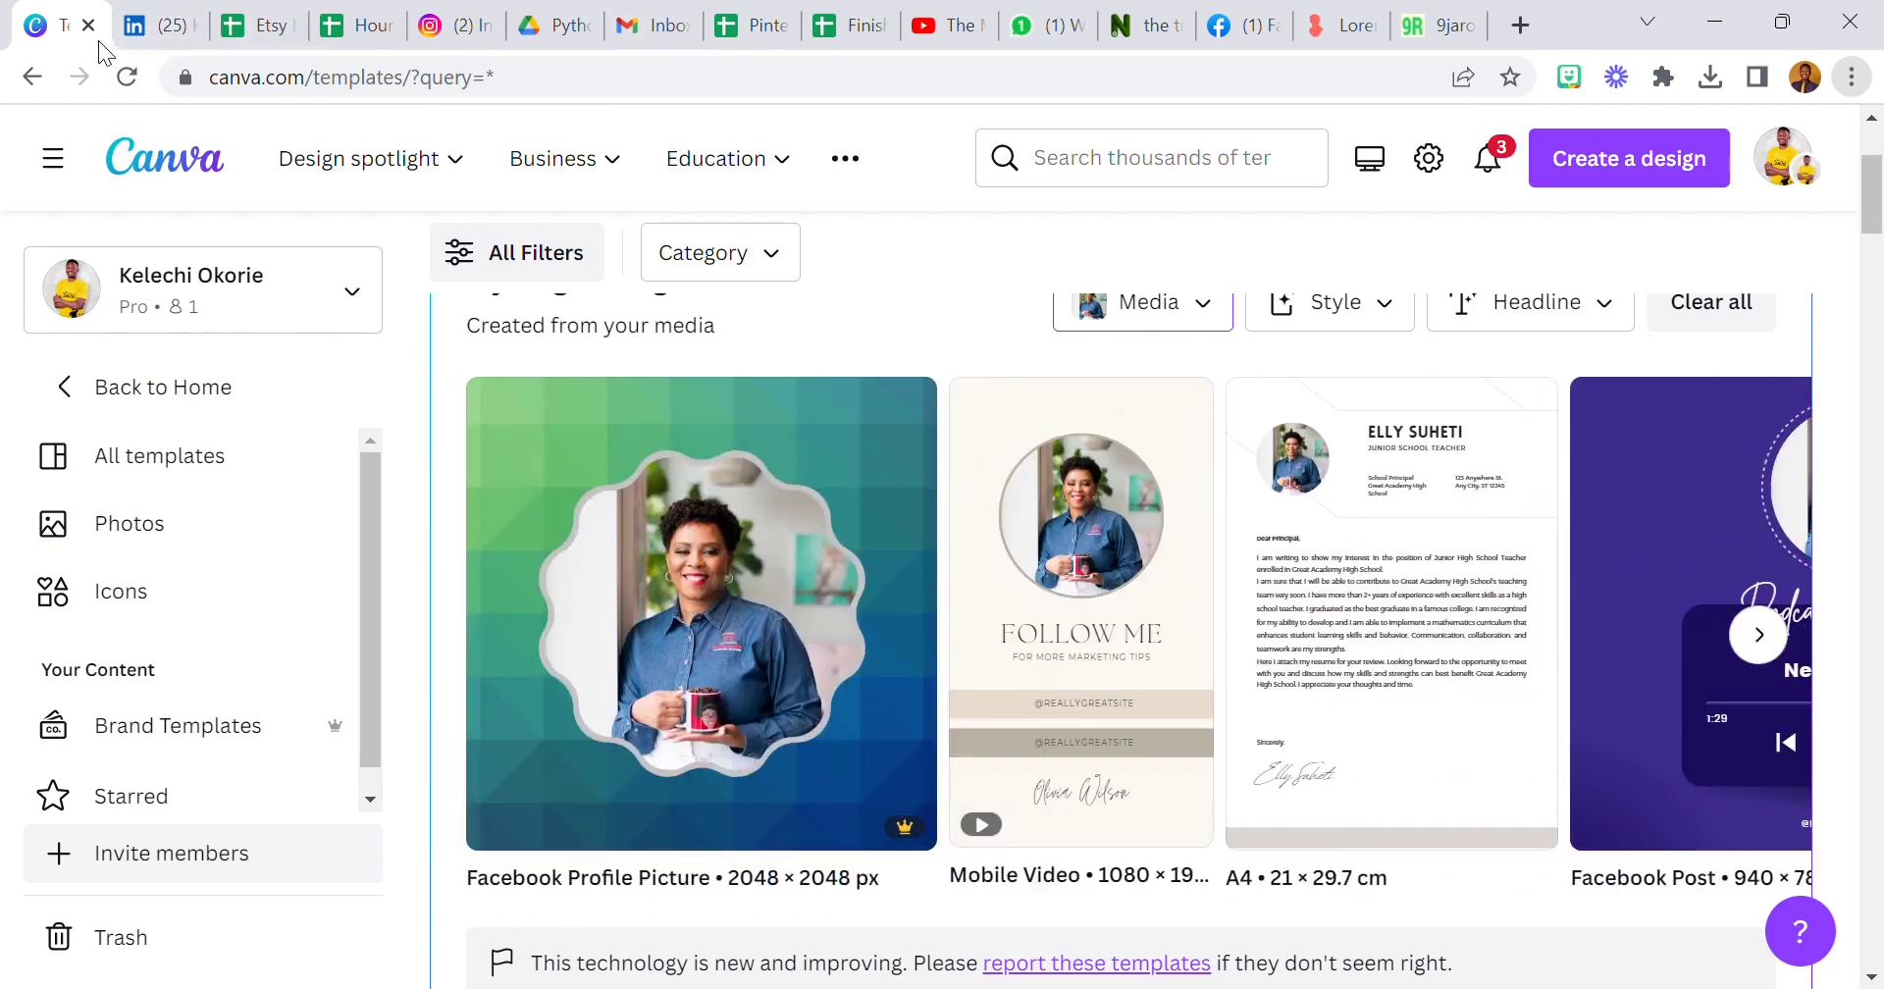
Return to the home page and open the Create an Animation trial from the Canva Create features.
left_click(157, 157)
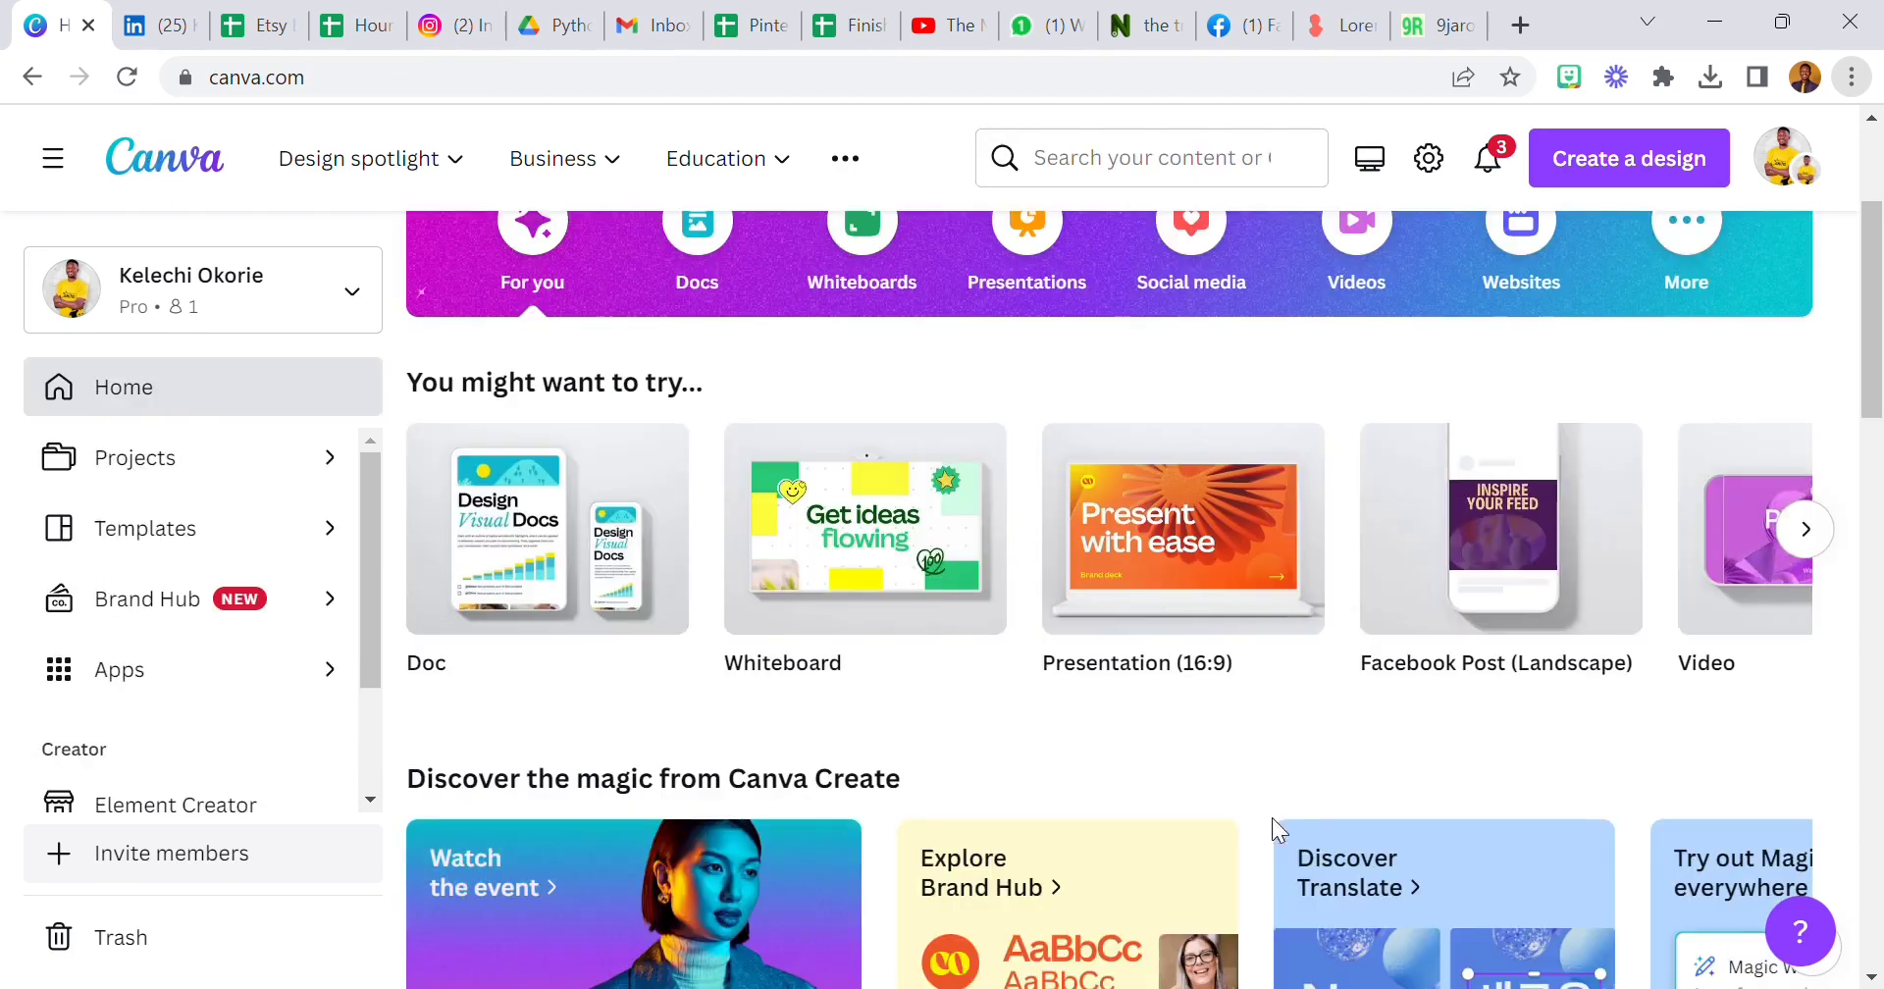
scroll(1769, 628, "down", 3)
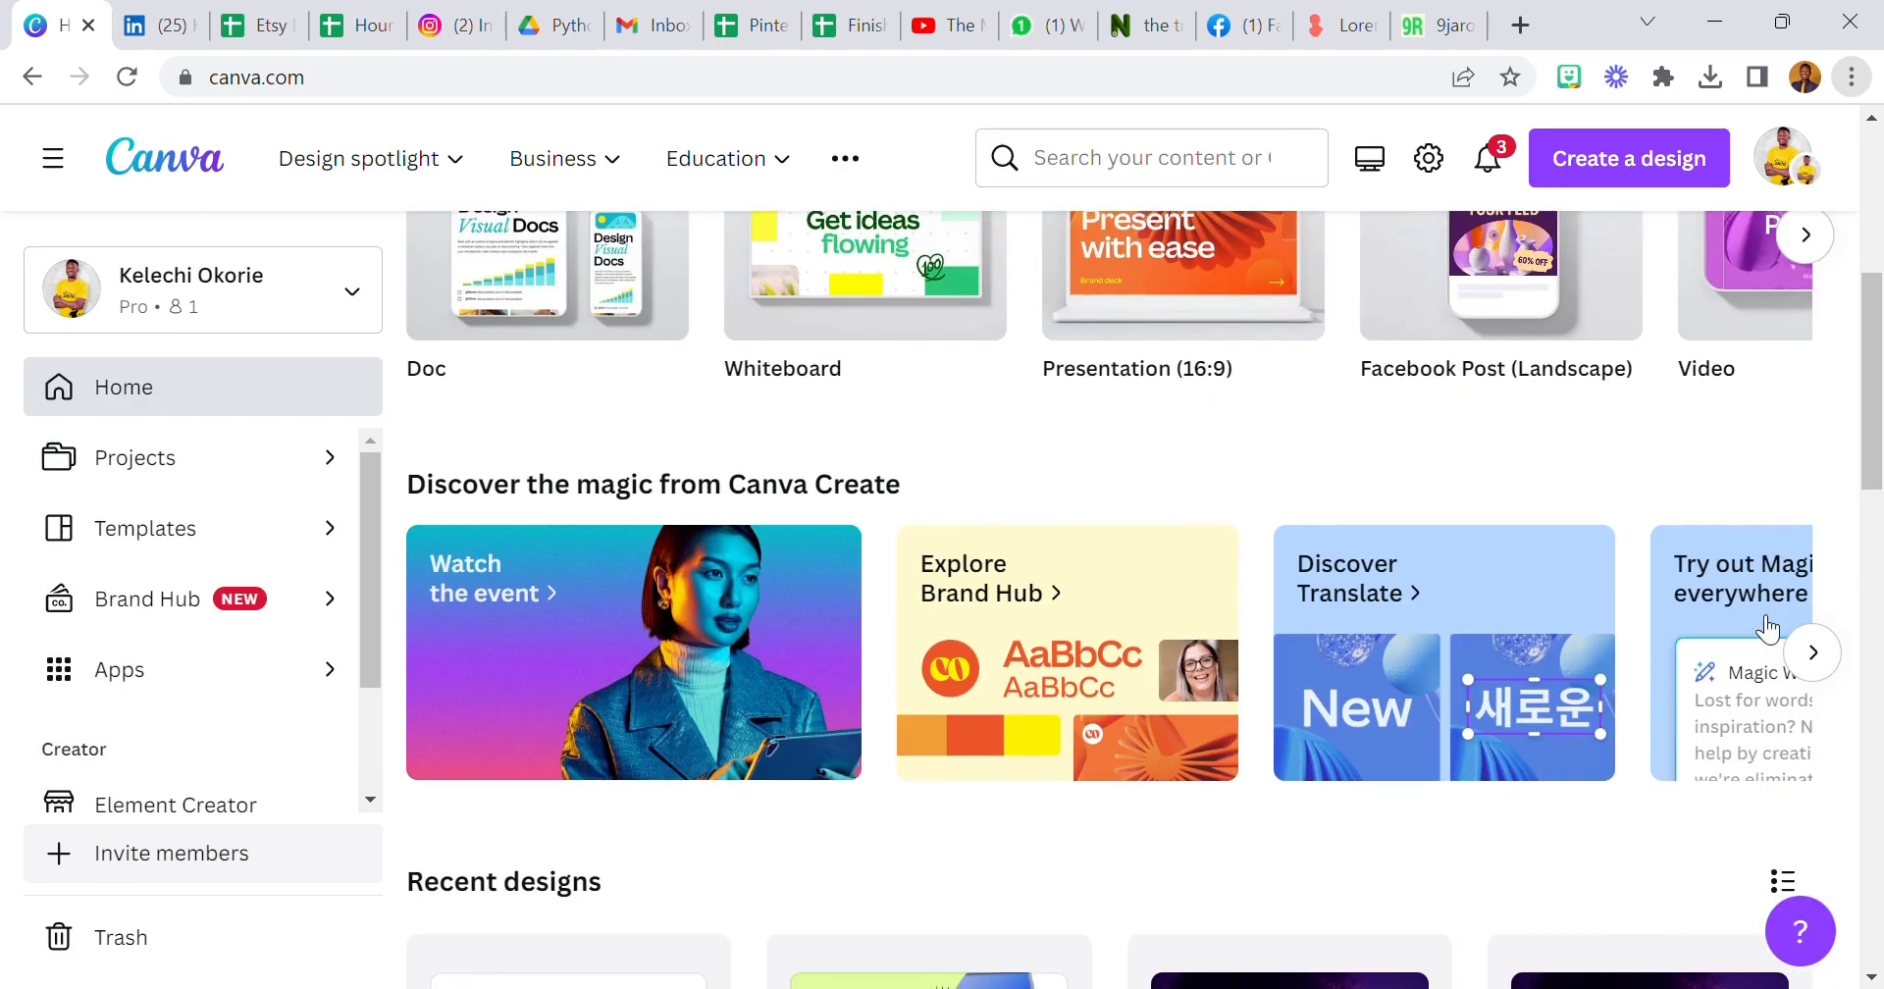
left_click(1815, 652)
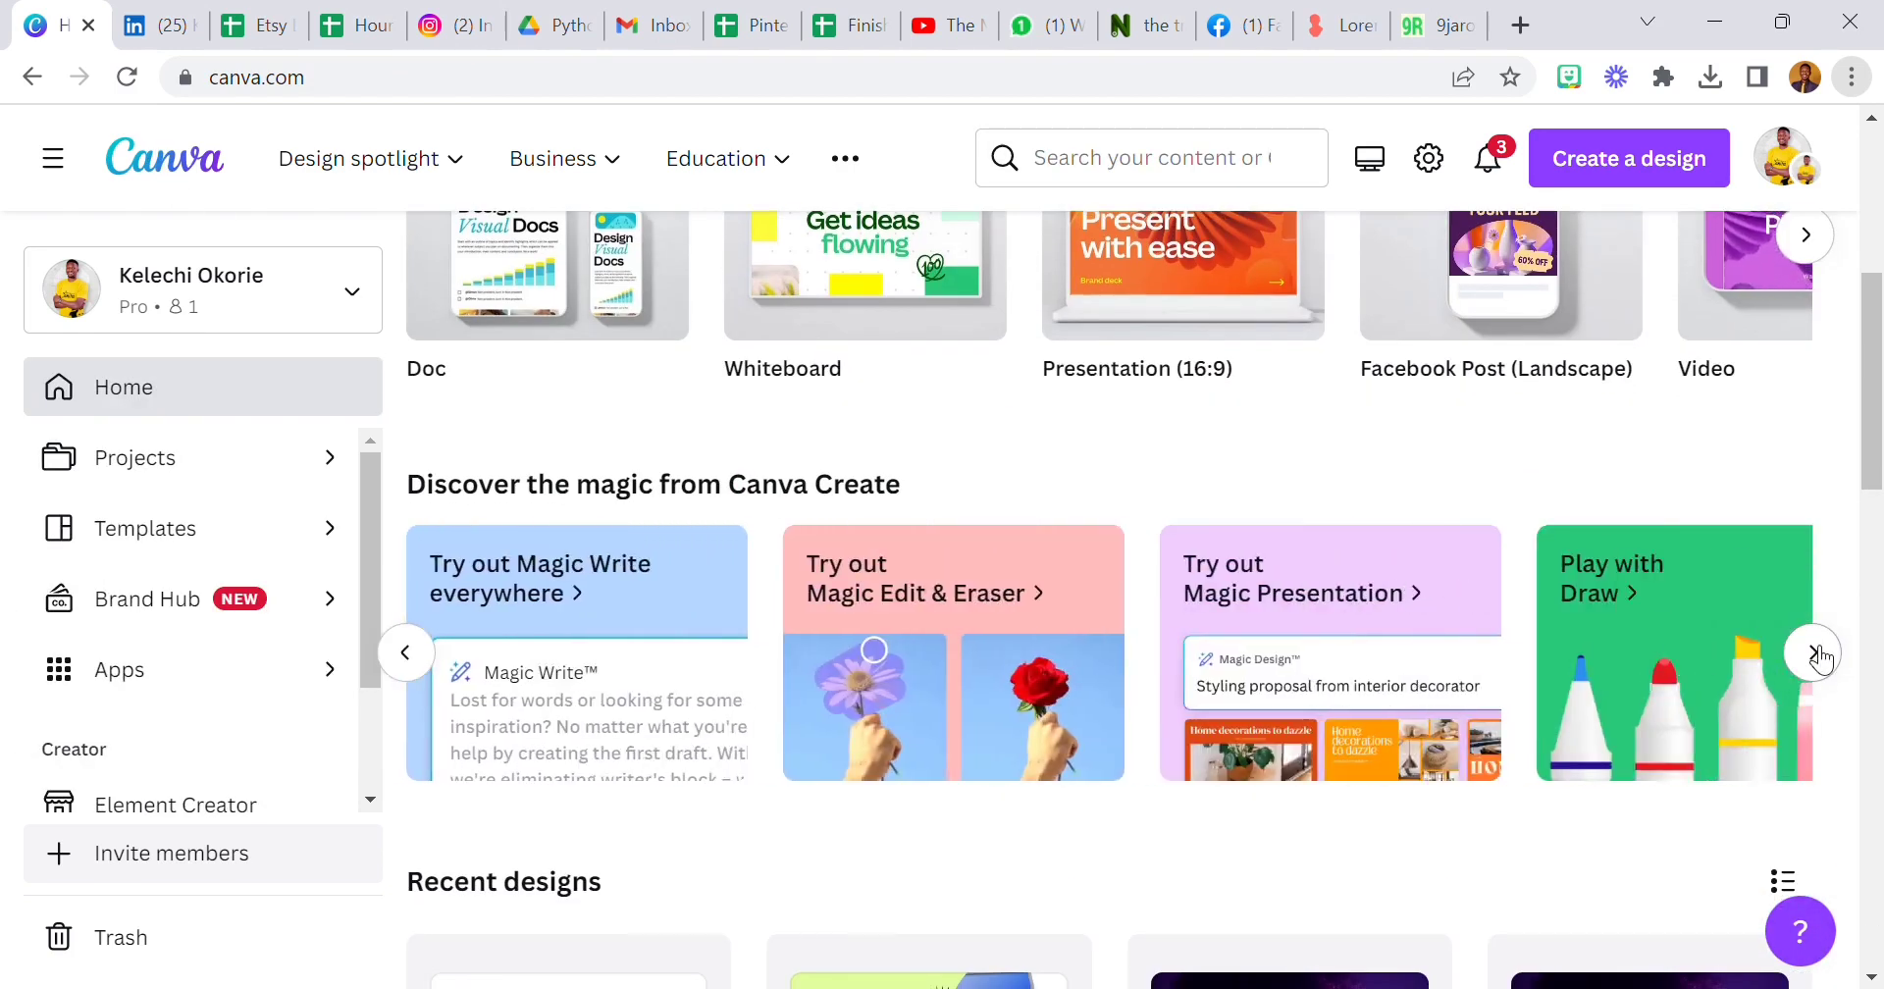
left_click(1815, 652)
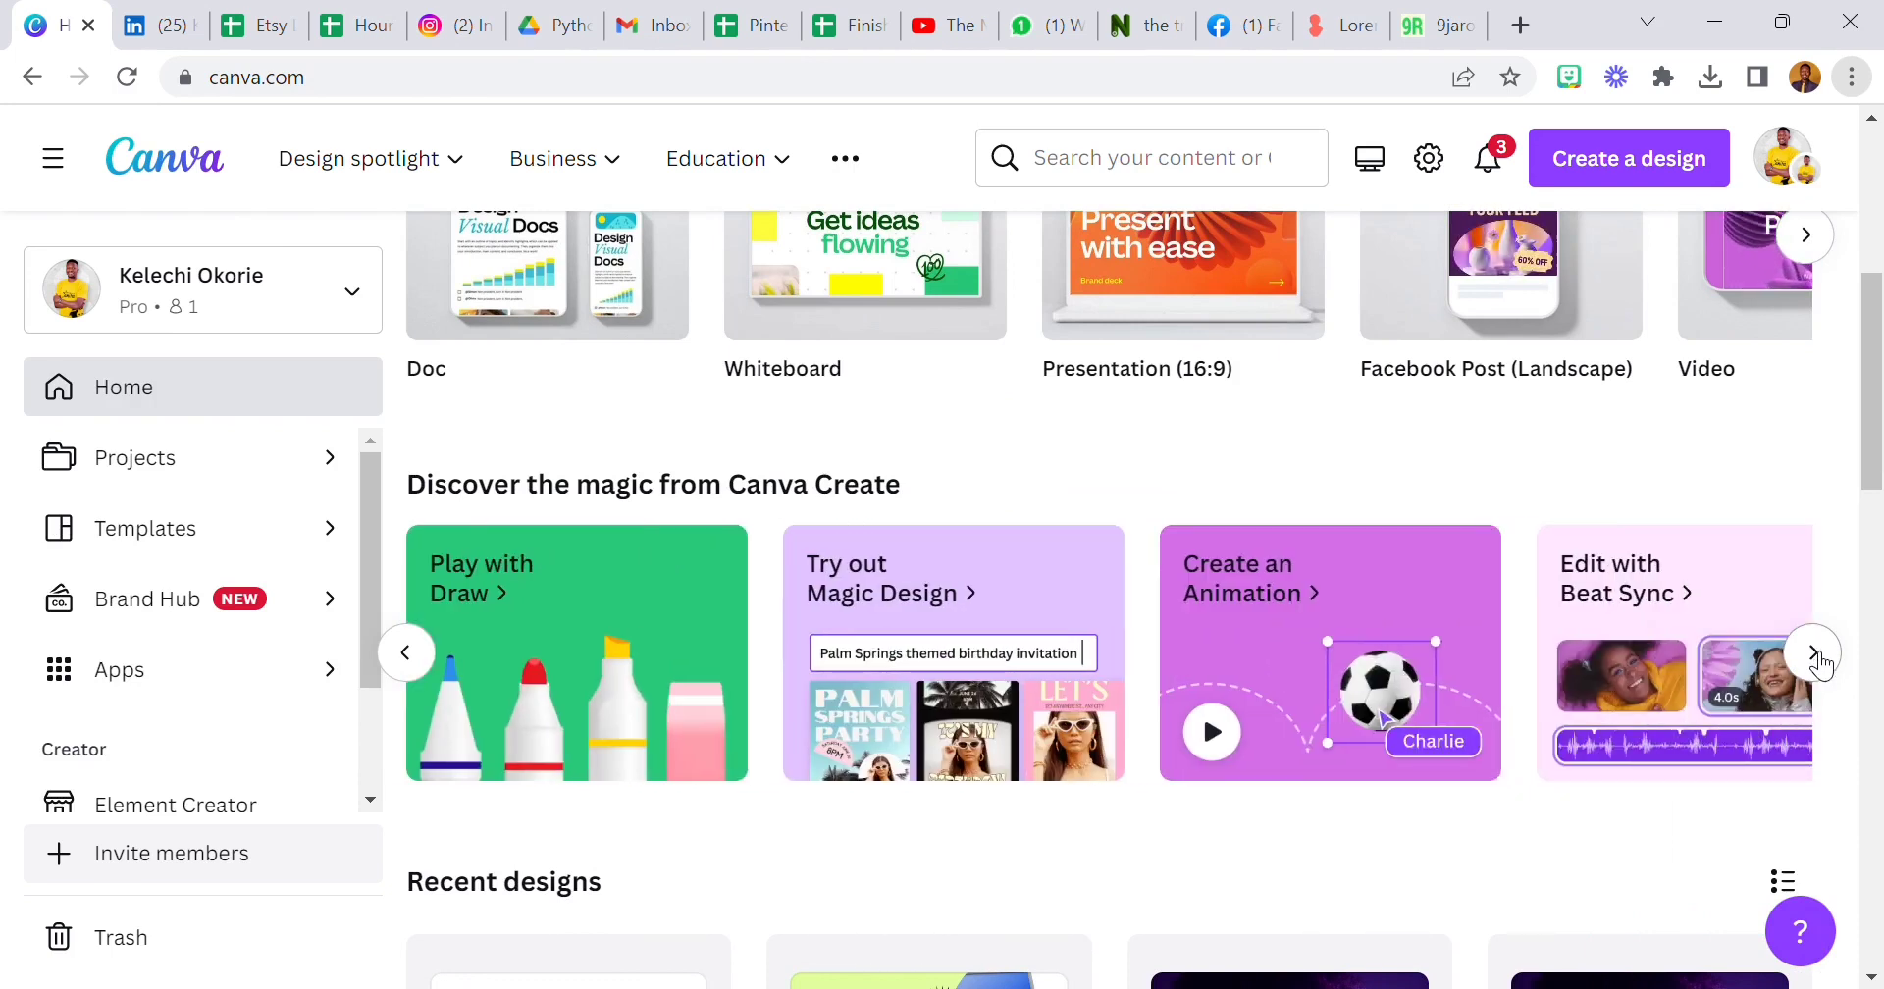
left_click(1818, 659)
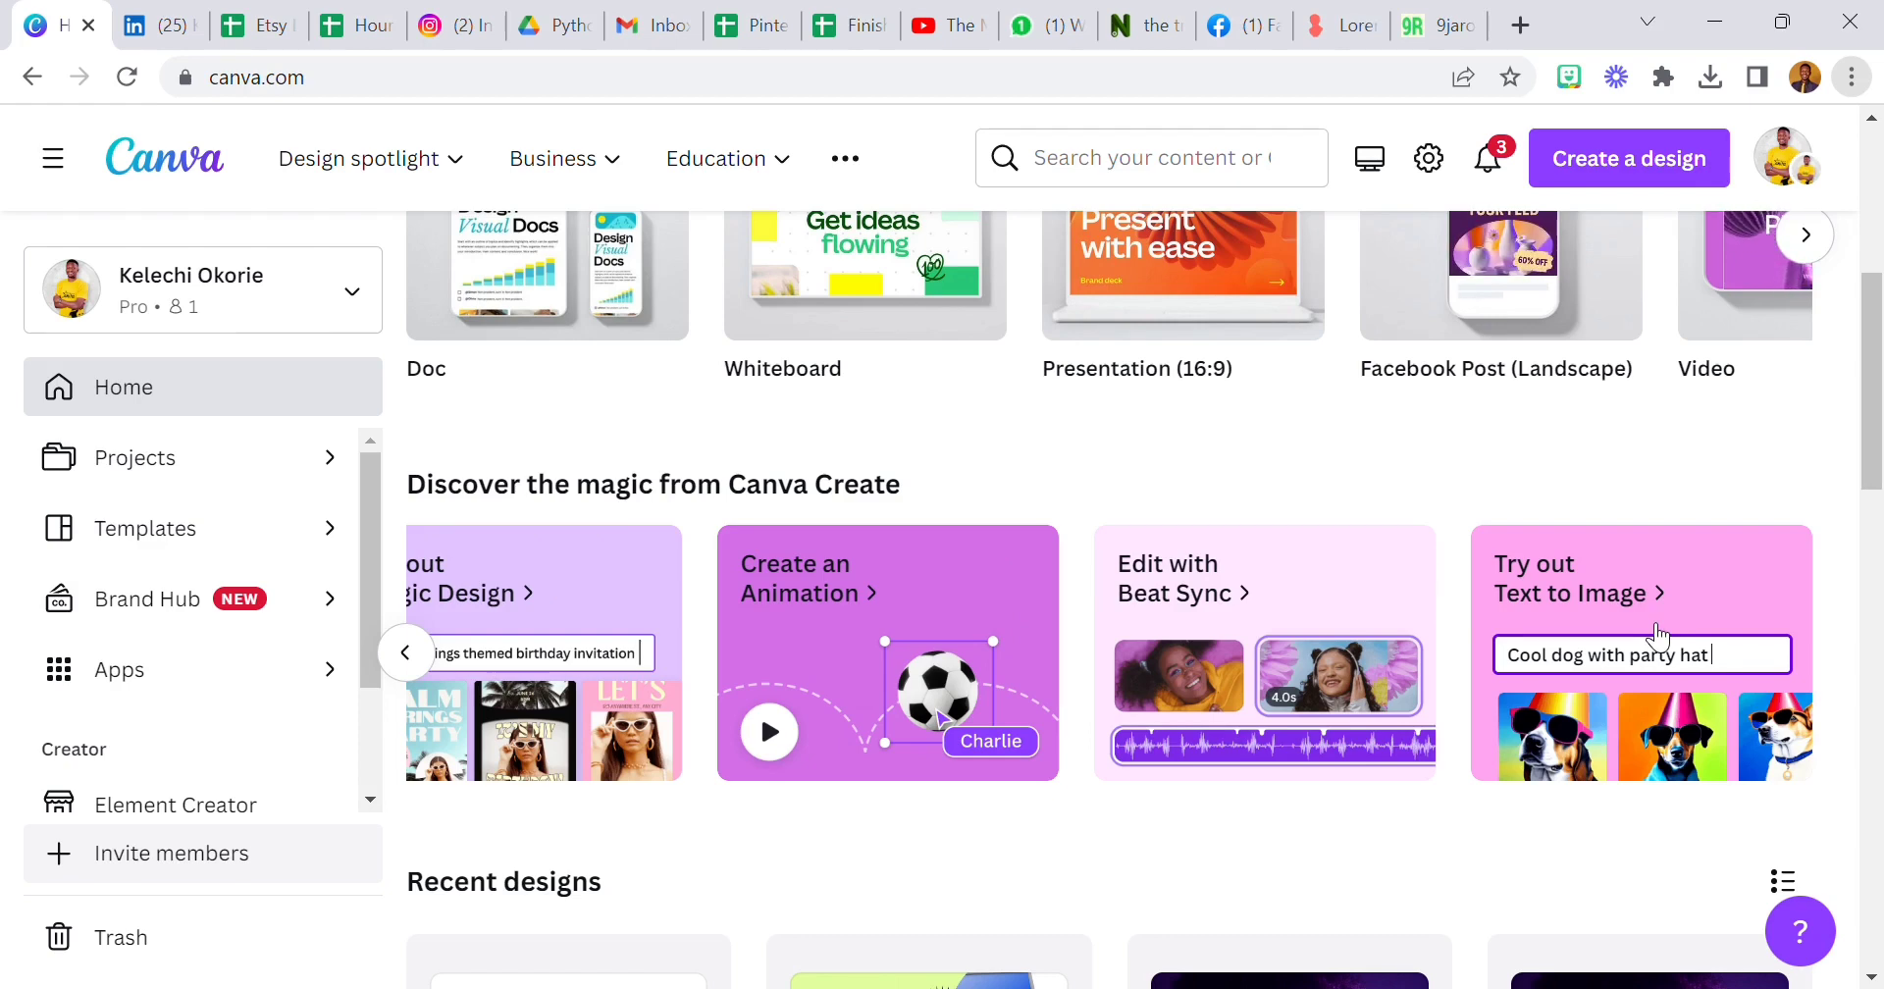
left_click(937, 606)
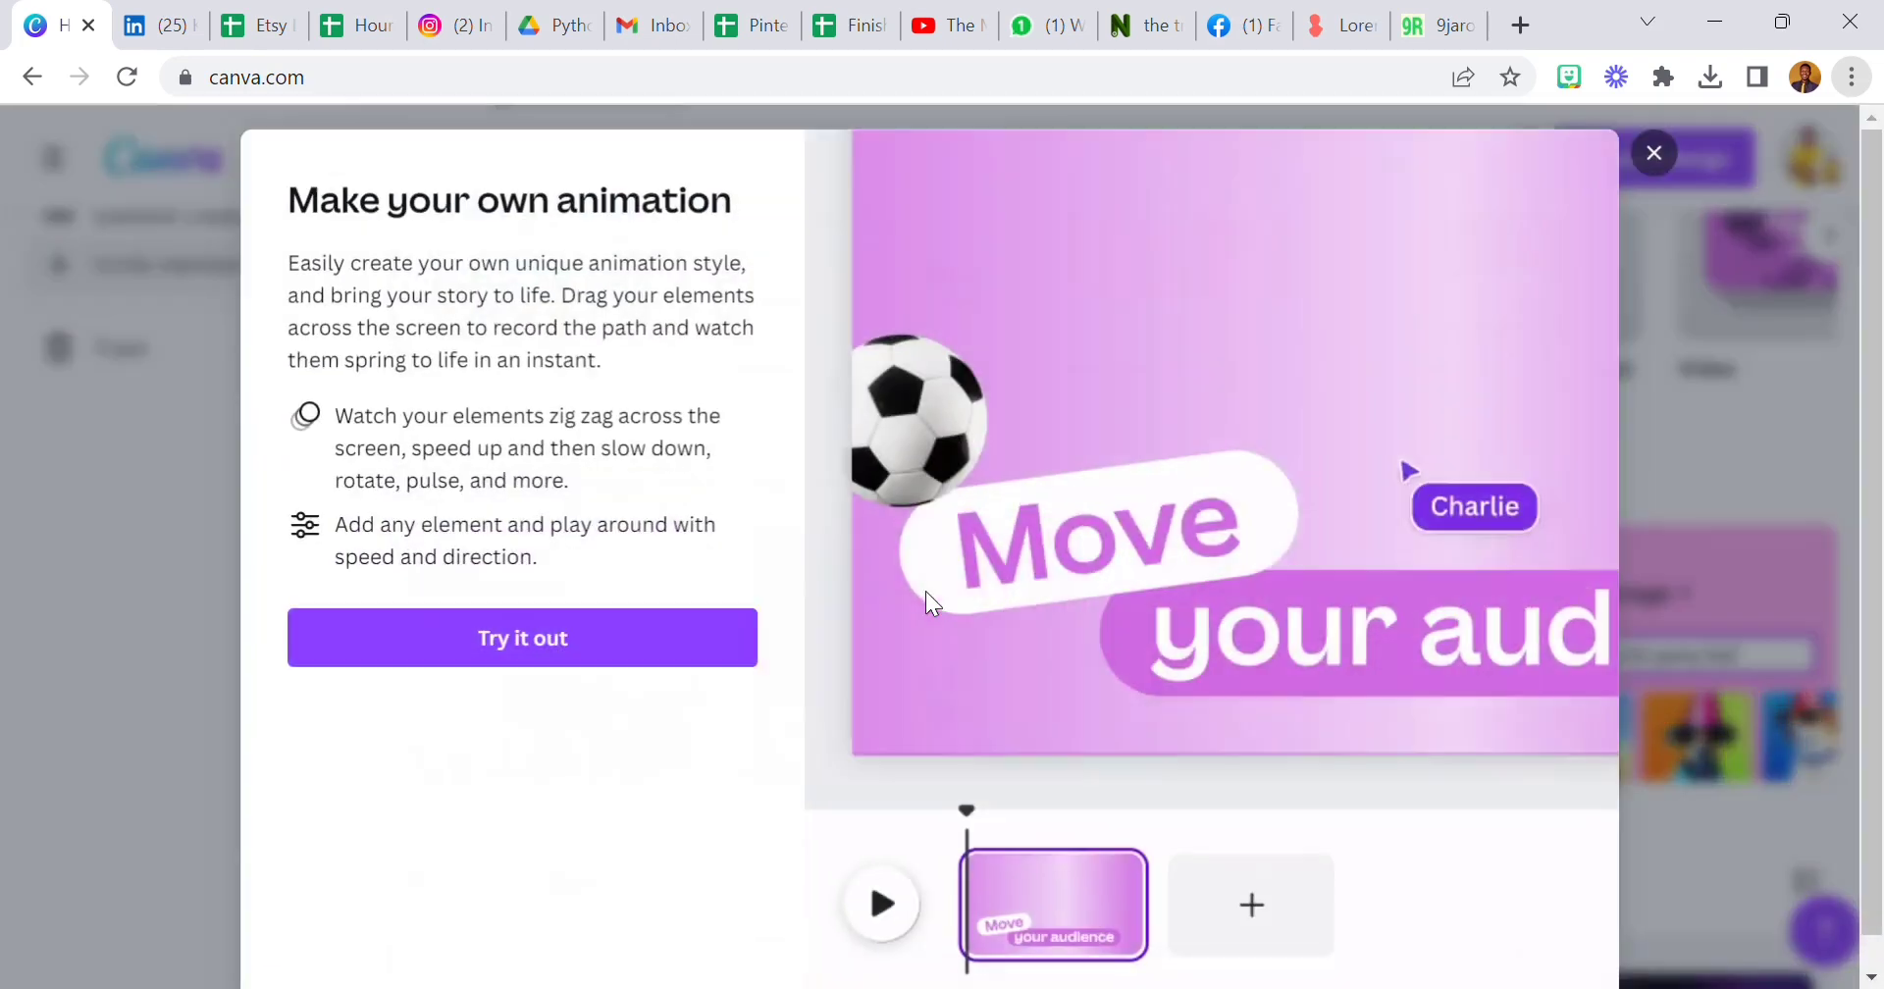
left_click(595, 647)
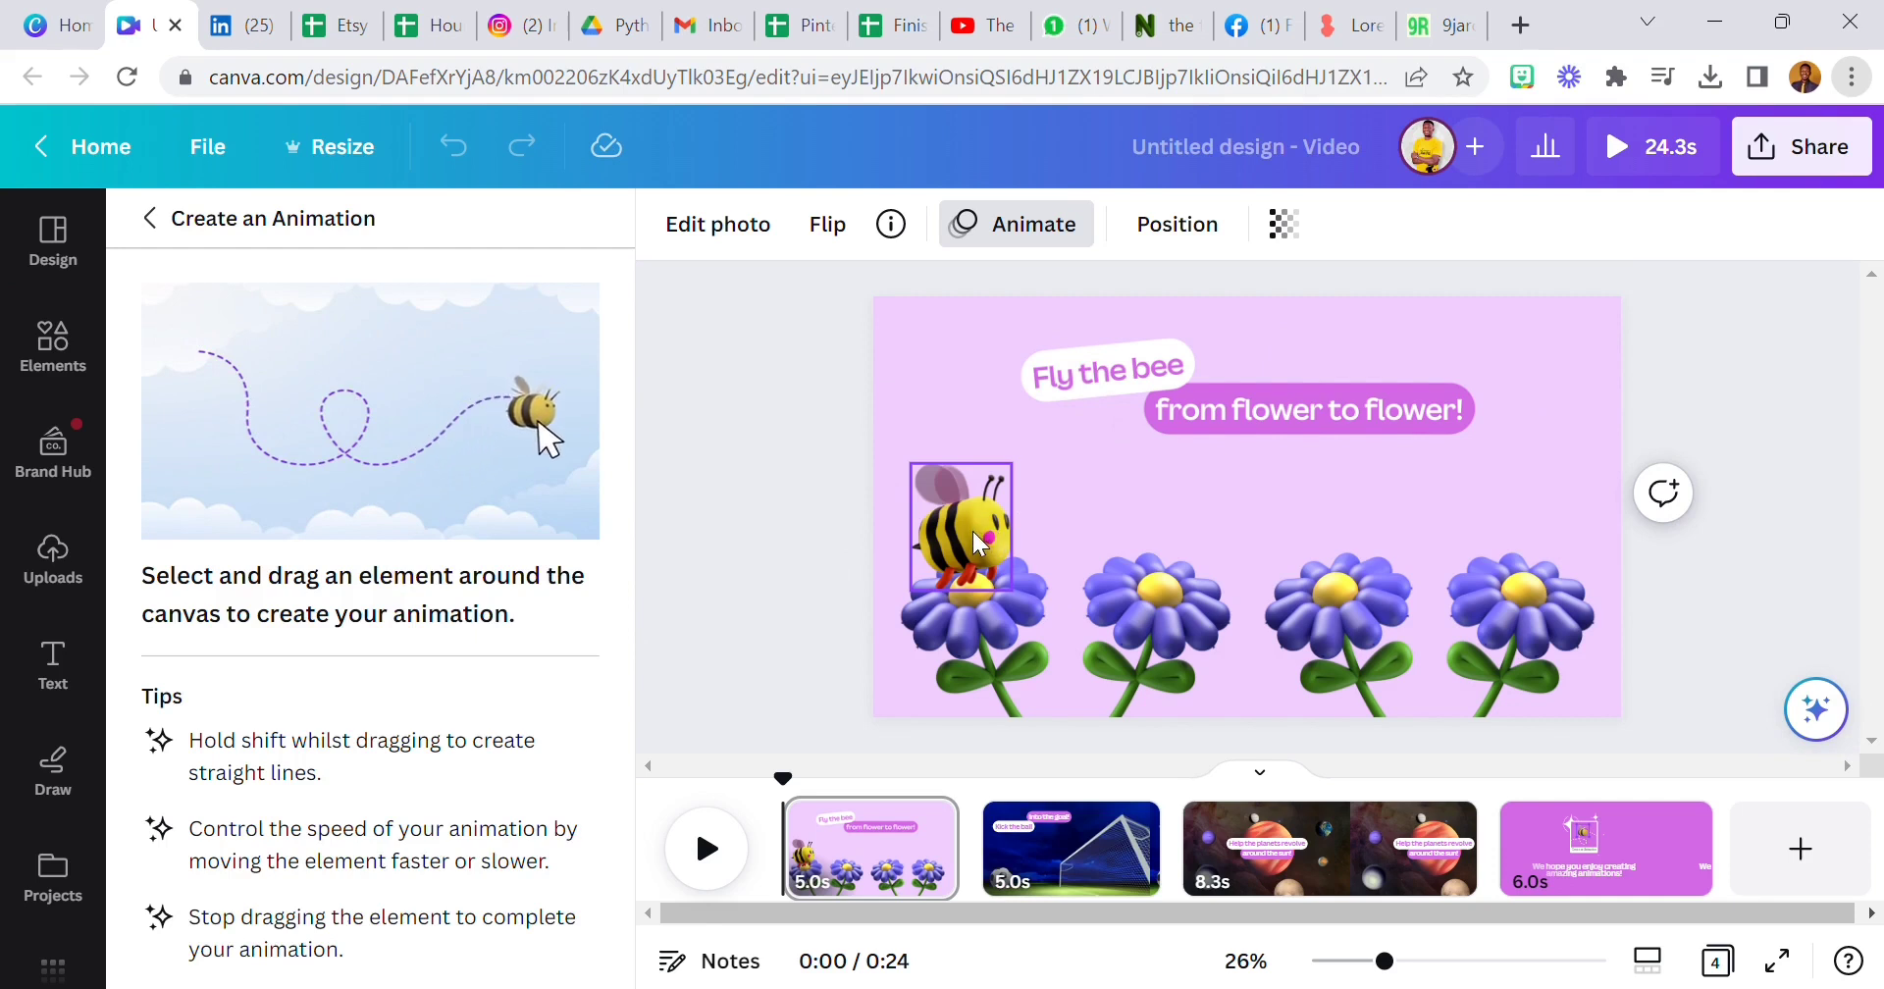
Record a wavy path flying the bee over all four flowers, set its speed slightly above midway and choose the Steady movement style.
mouse_move(978, 543)
left_mouse_down()
mouse_move(1041, 512)
mouse_move(1152, 585)
mouse_move(1248, 514)
mouse_move(1343, 573)
mouse_move(1455, 504)
mouse_move(1548, 575)
mouse_move(1589, 575)
mouse_move(1614, 512)
left_mouse_up()
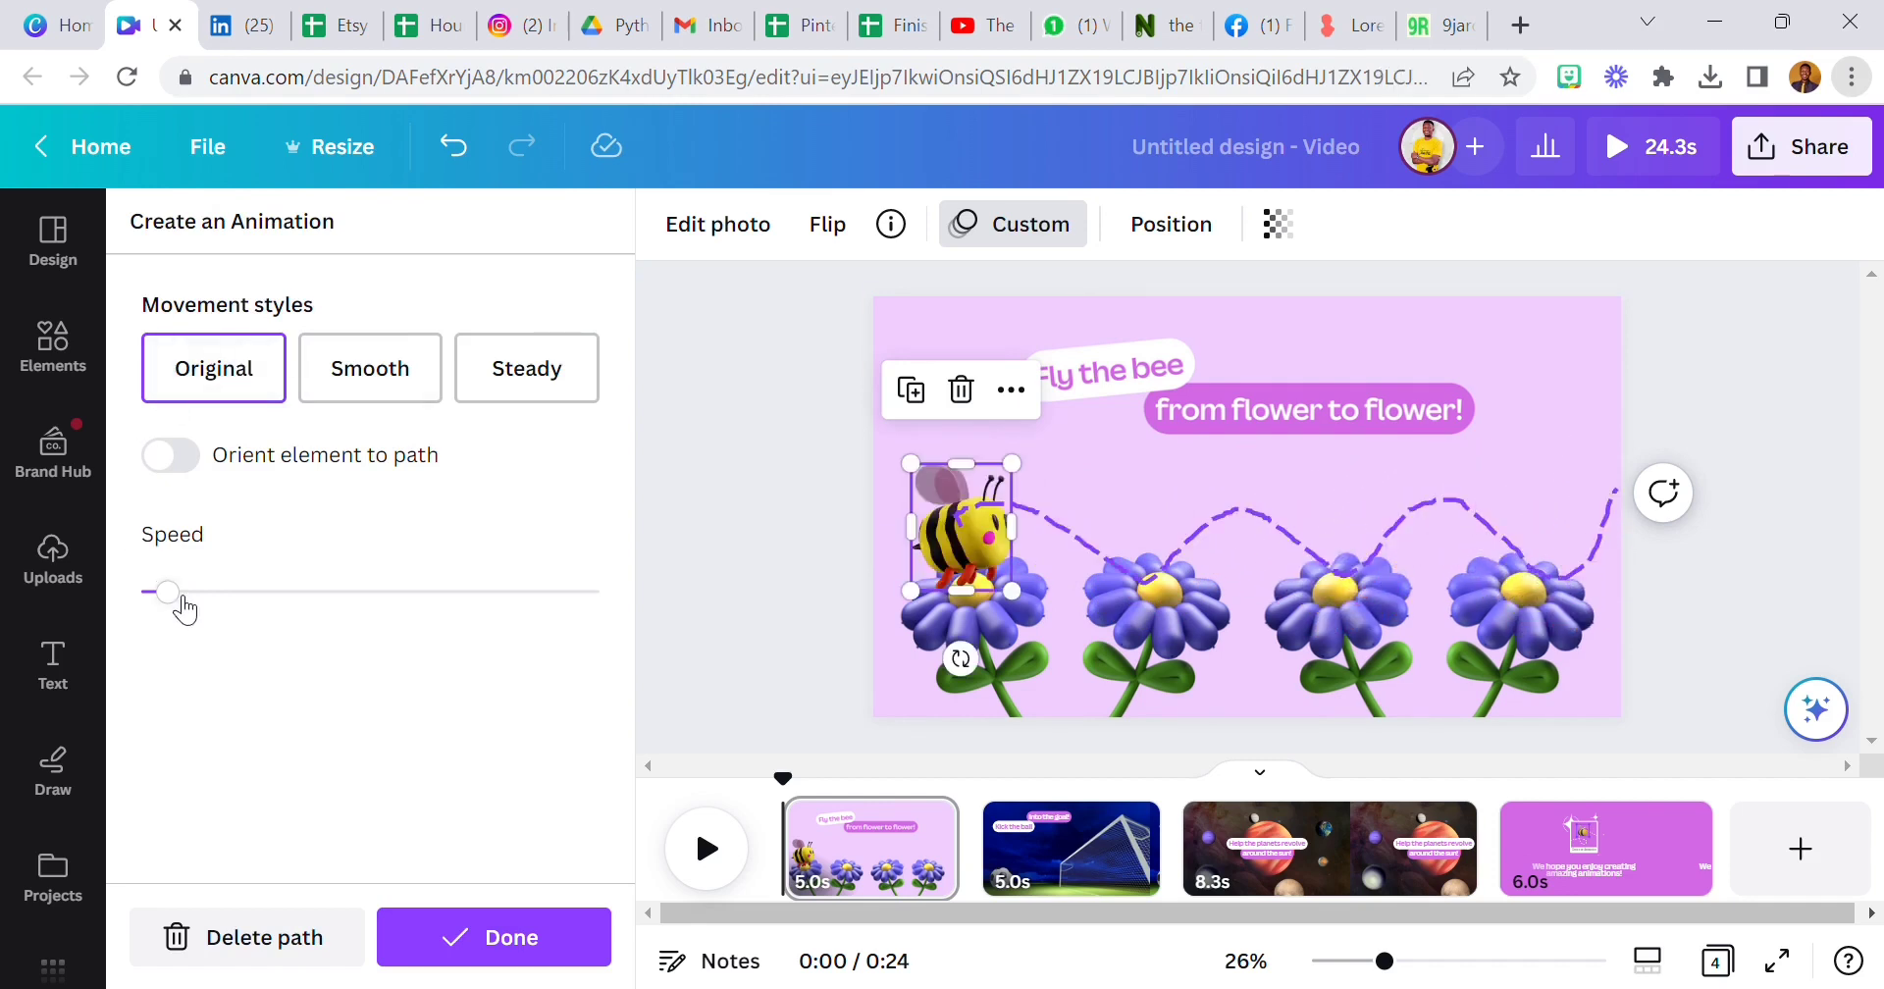
left_click_drag(182, 601, 289, 618)
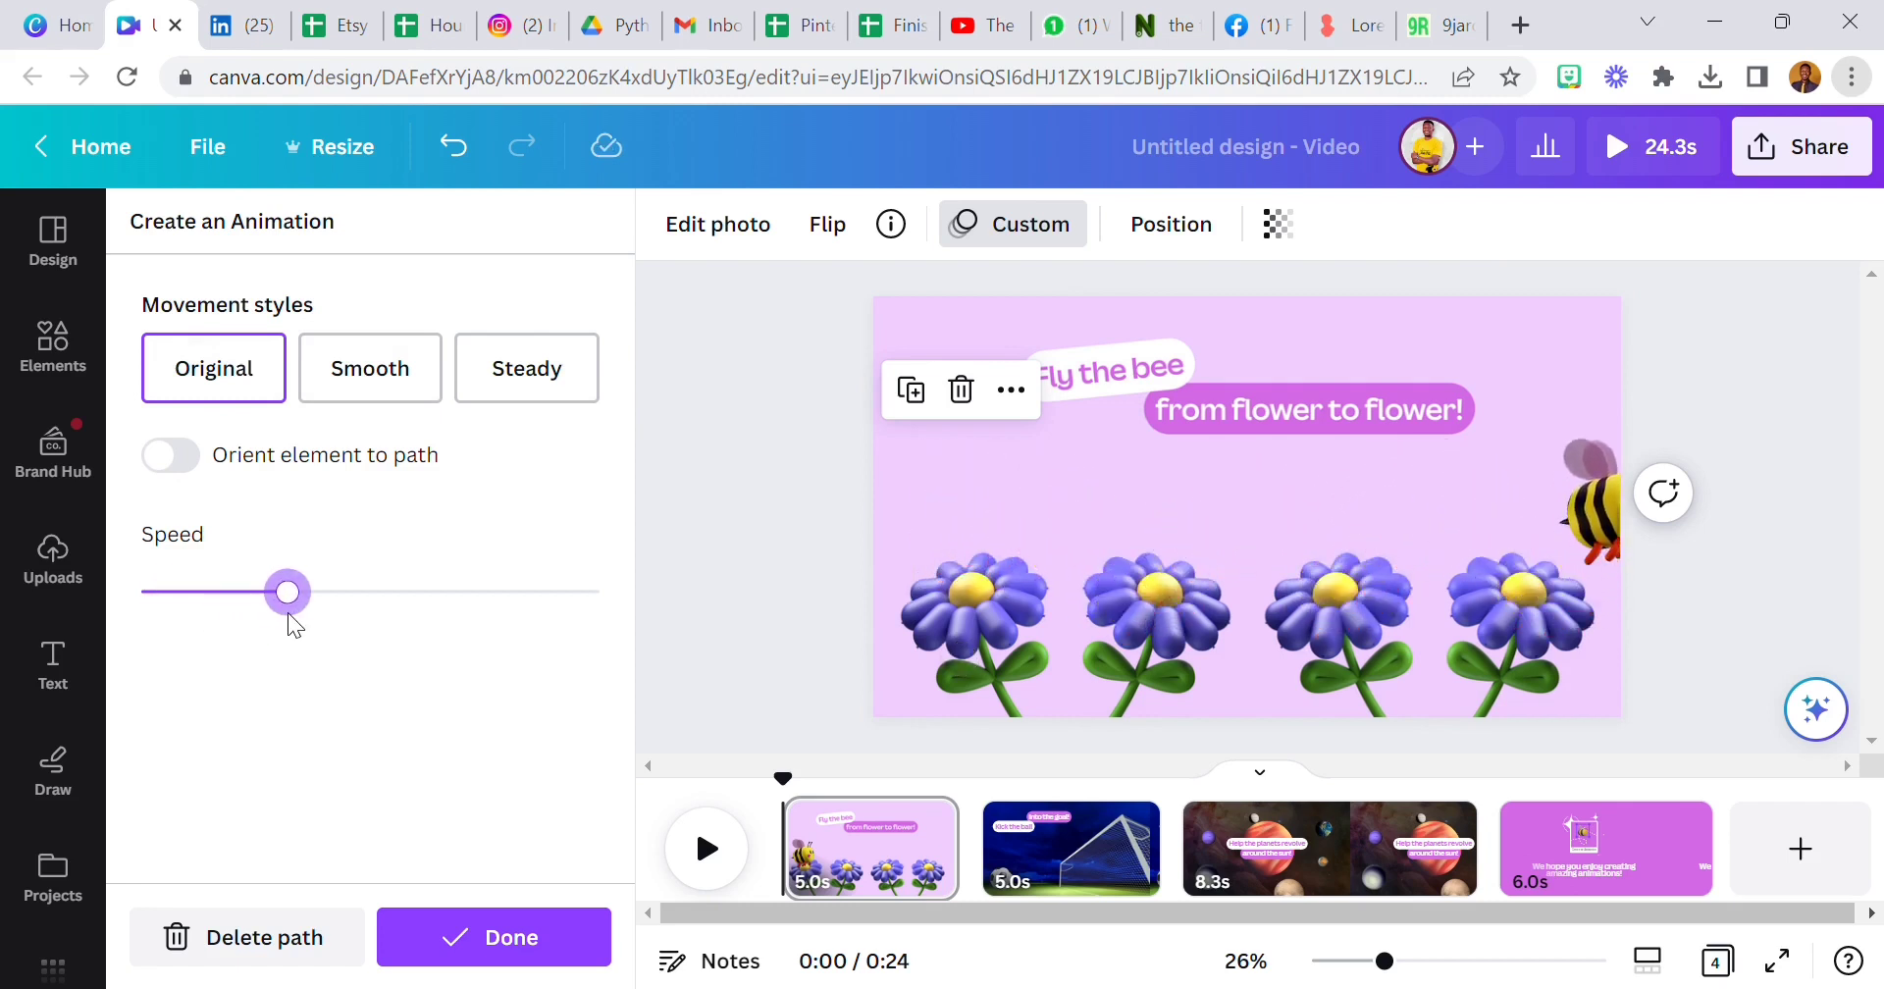
left_click_drag(202, 623, 167, 623)
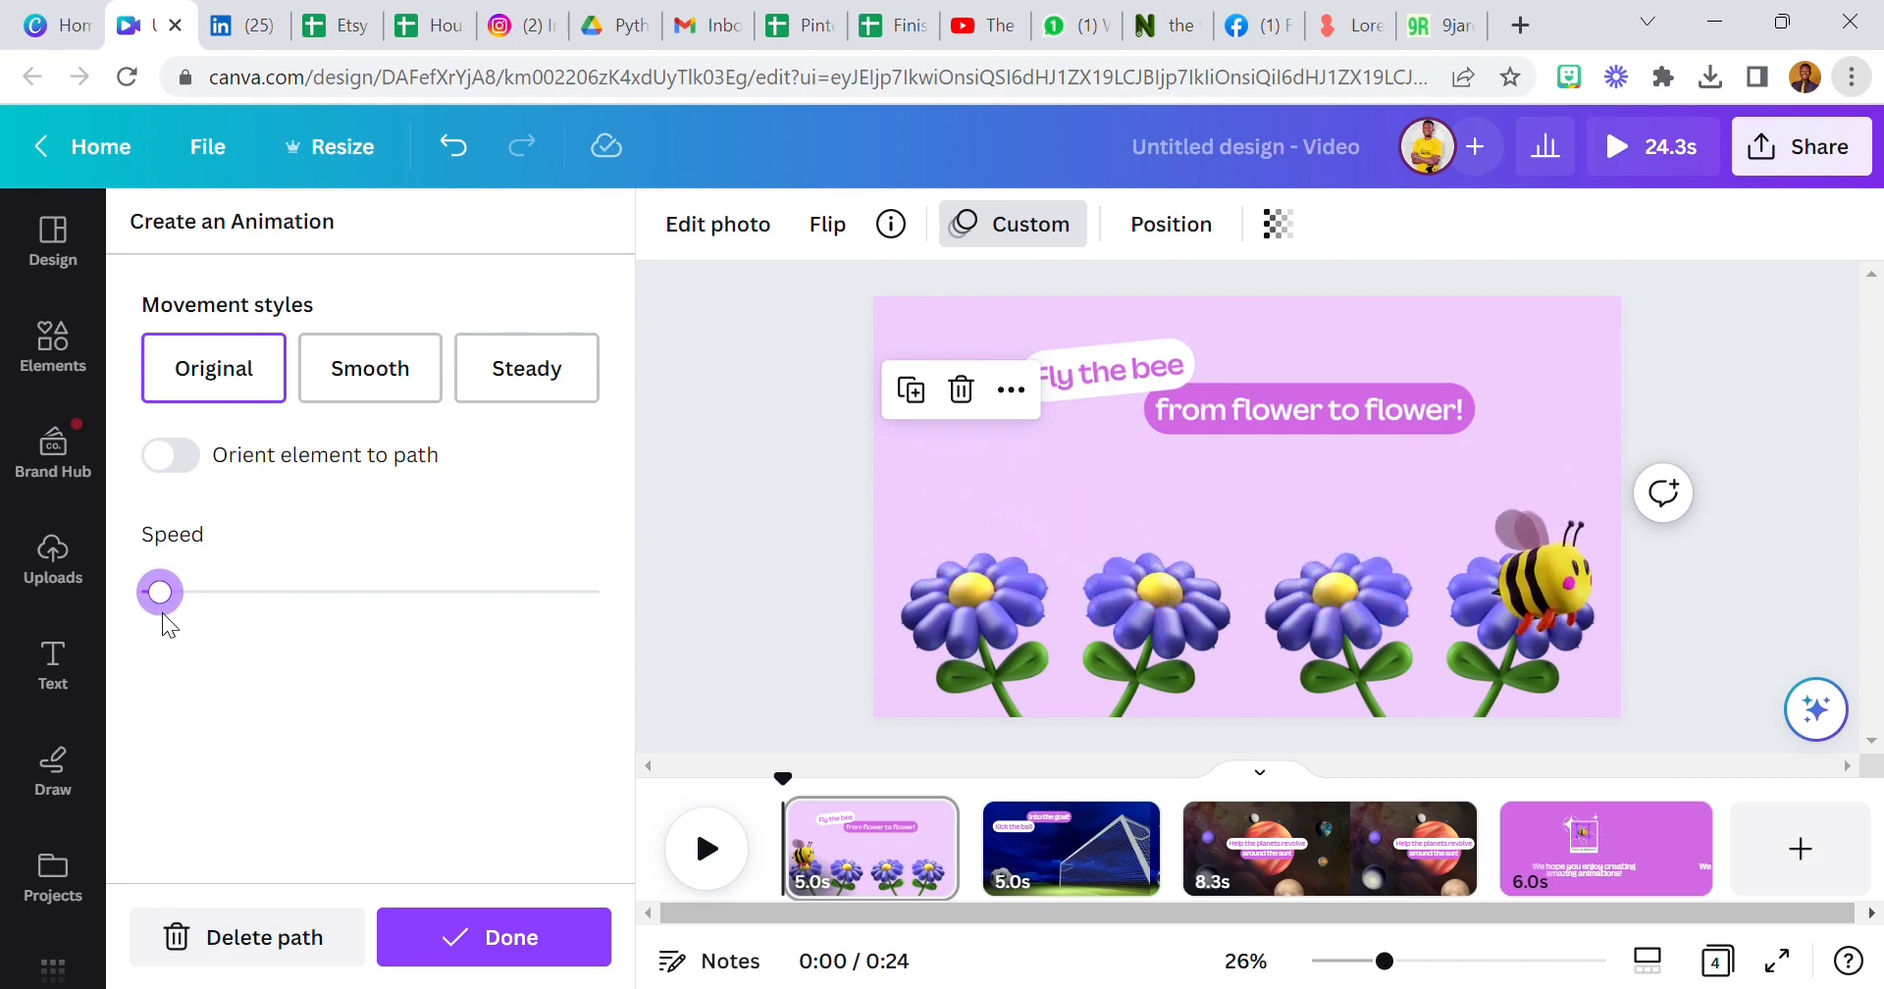
left_click_drag(175, 599, 407, 593)
left_click(404, 374)
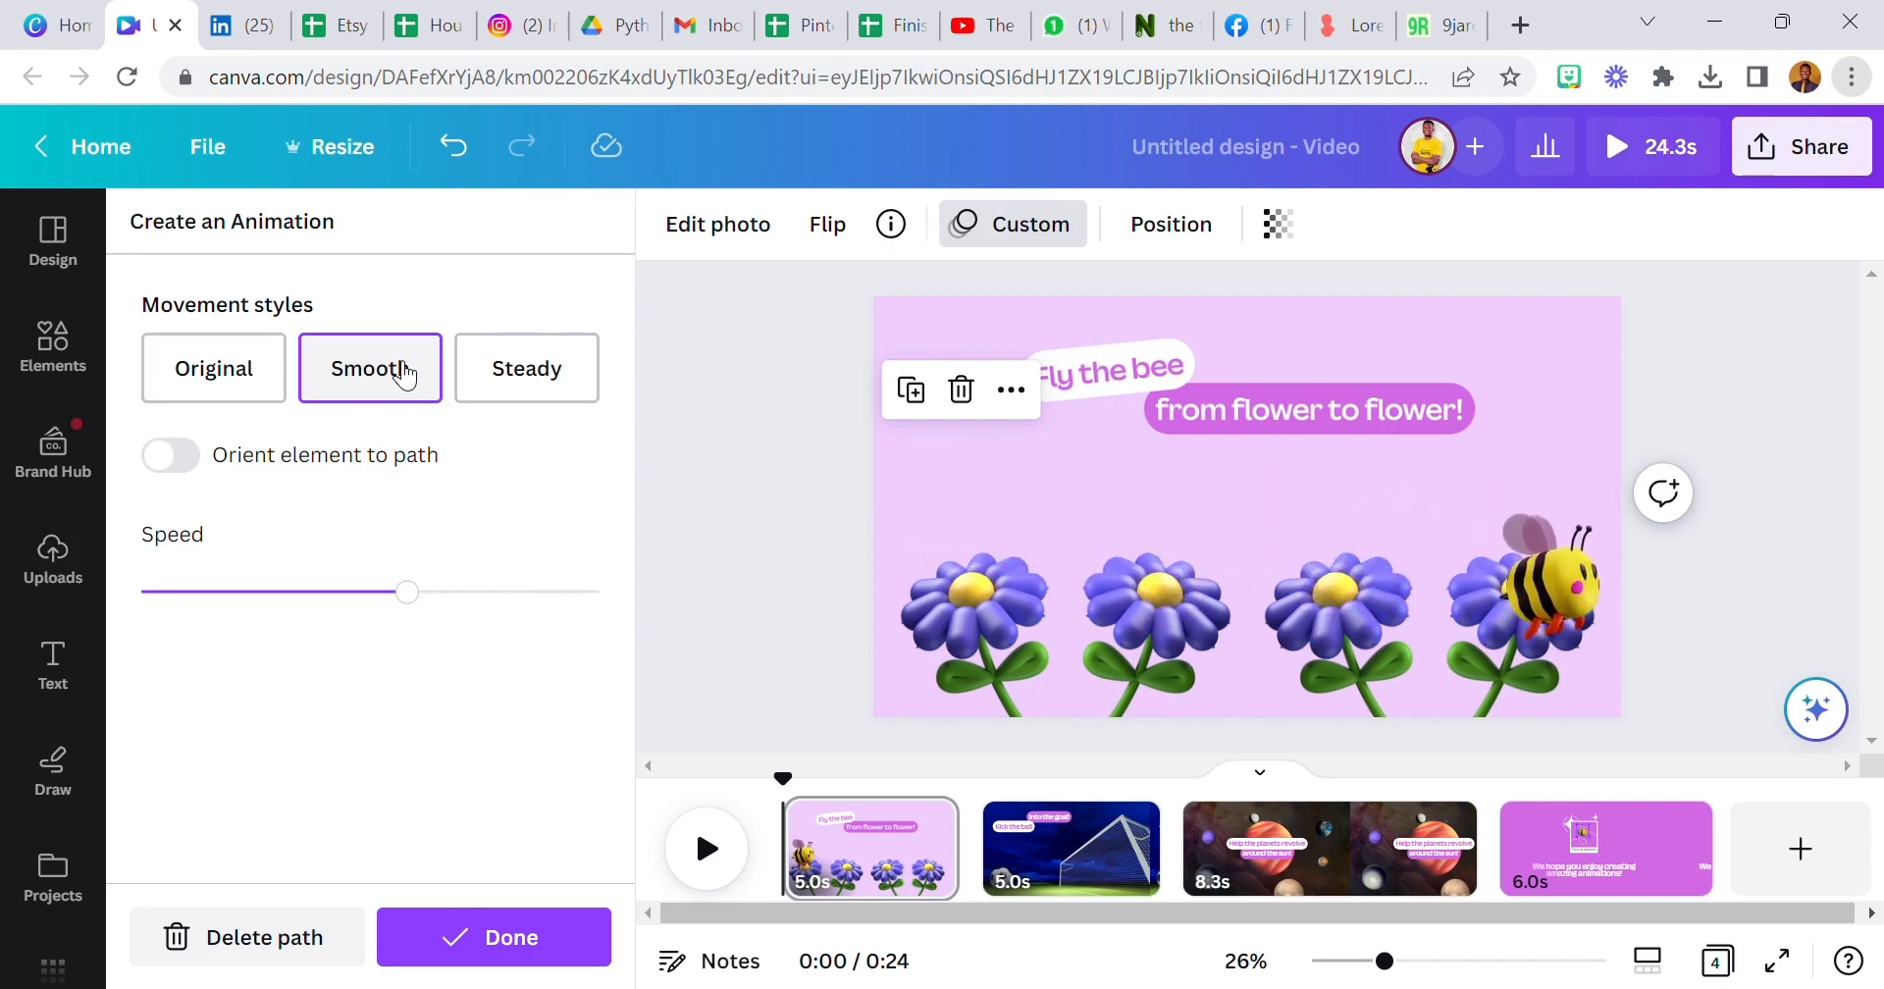
left_click(523, 366)
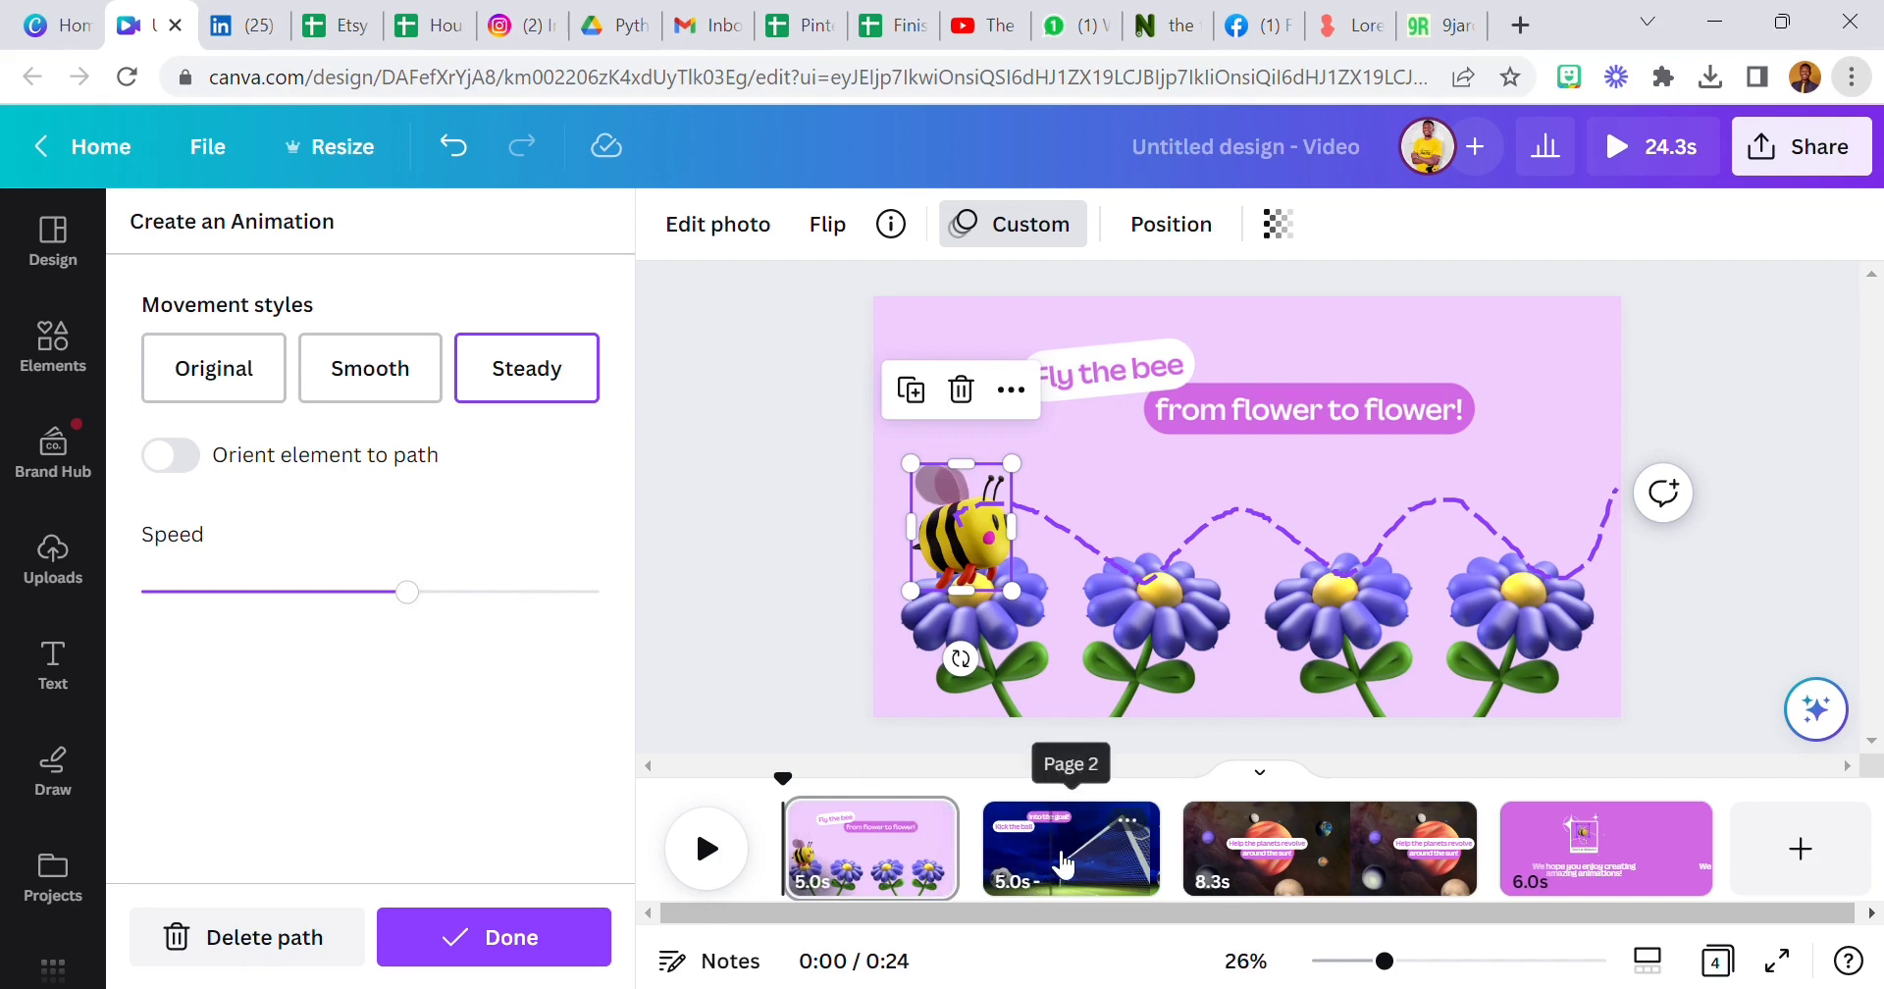
Try to animate the soccer ball on the second page by moving it into the goal and playing the video.
left_click(1043, 869)
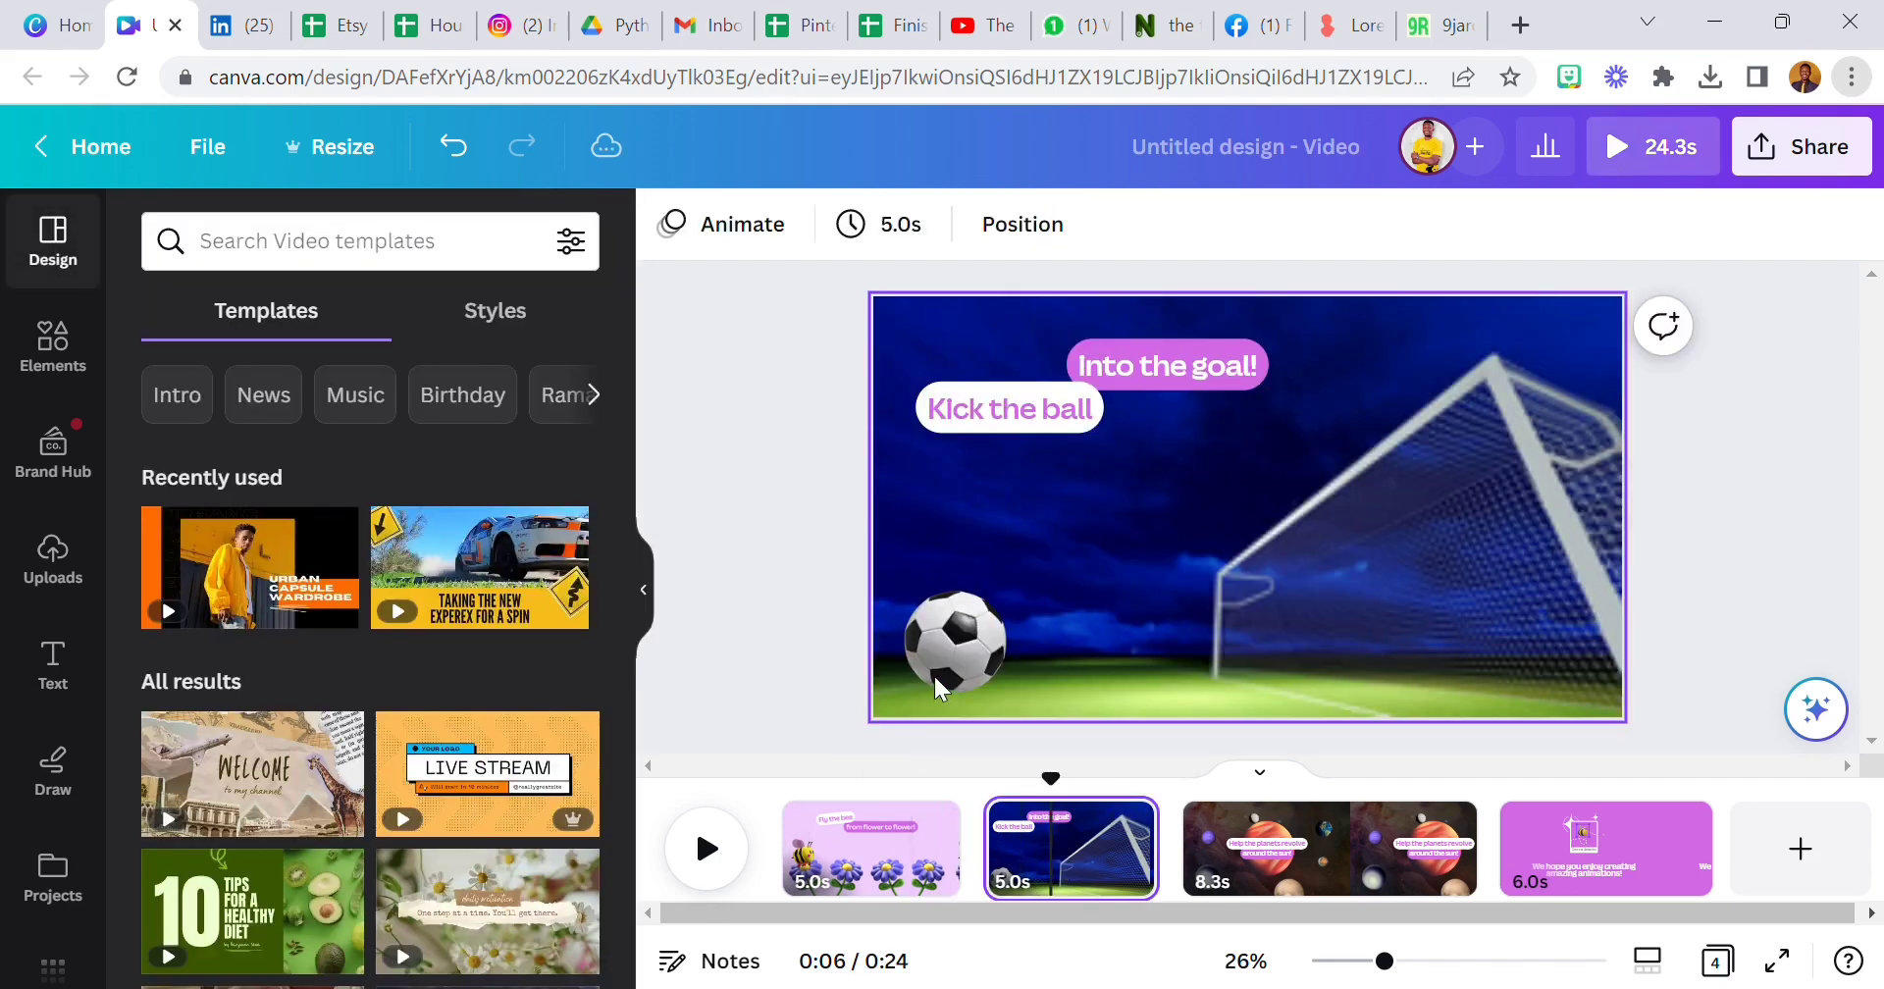
left_click(958, 654)
left_click_drag(958, 654, 1518, 603)
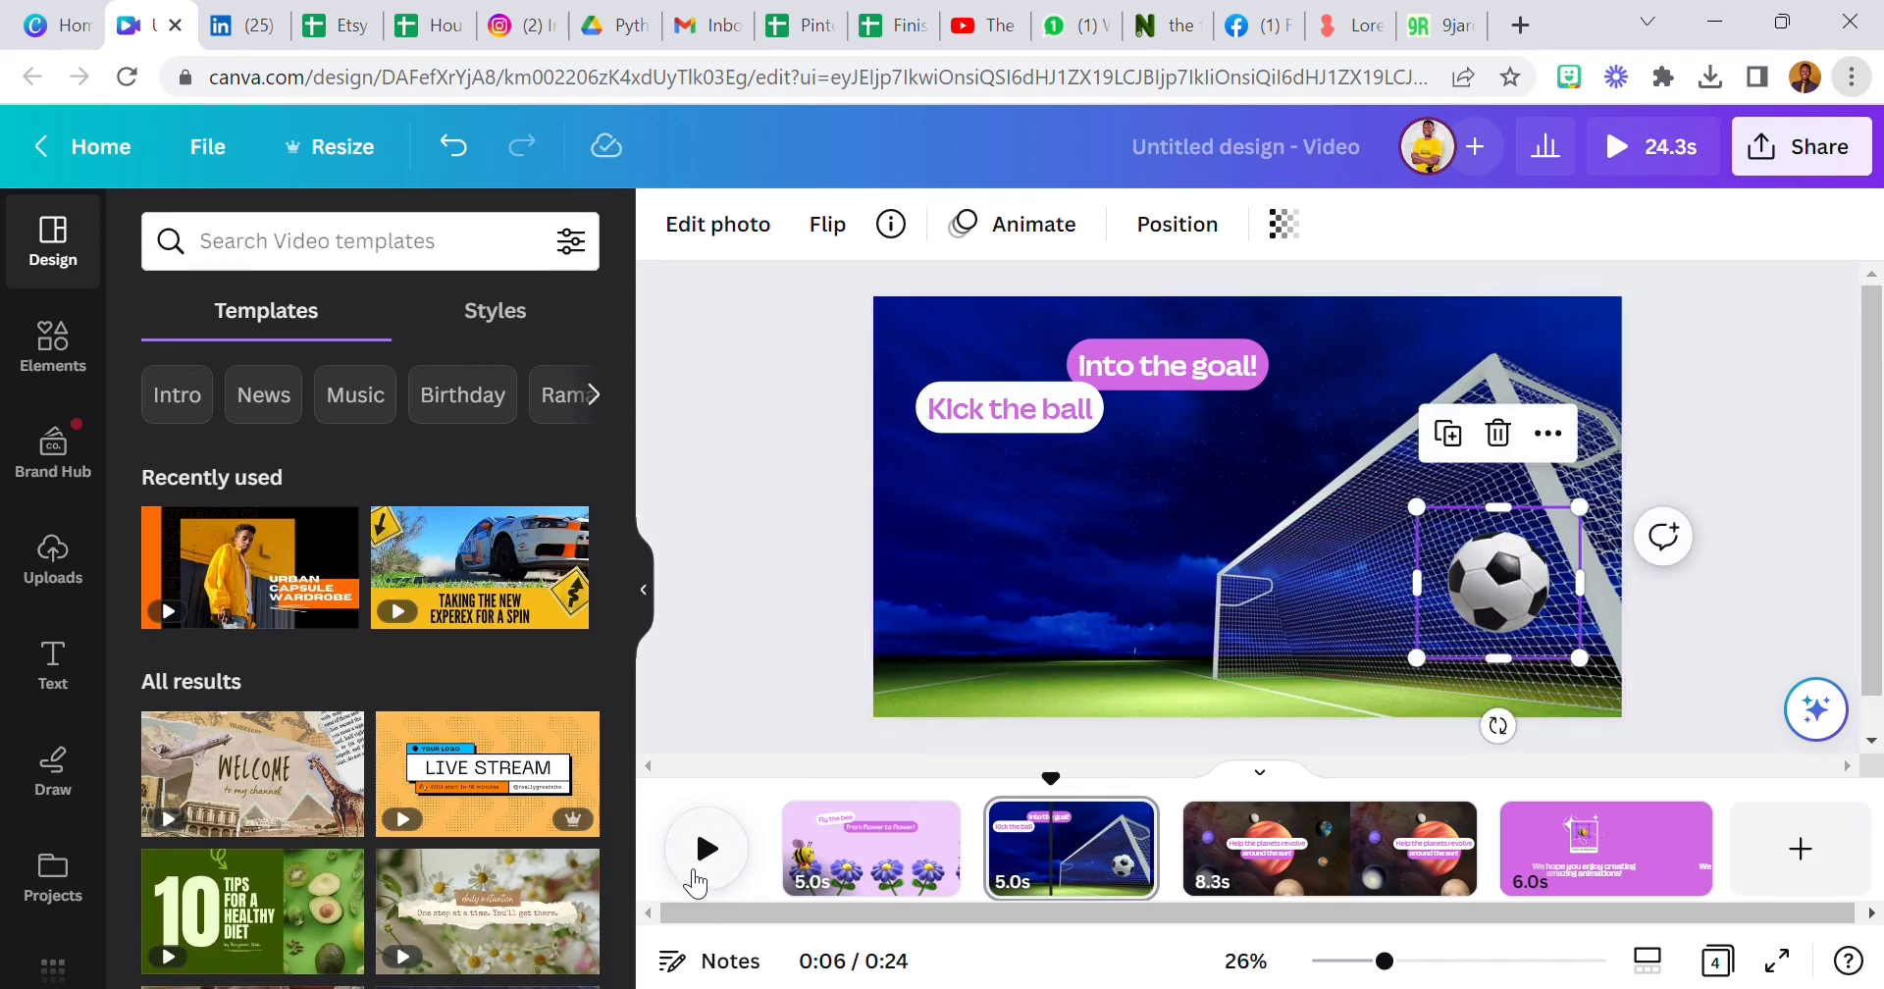
left_click(696, 864)
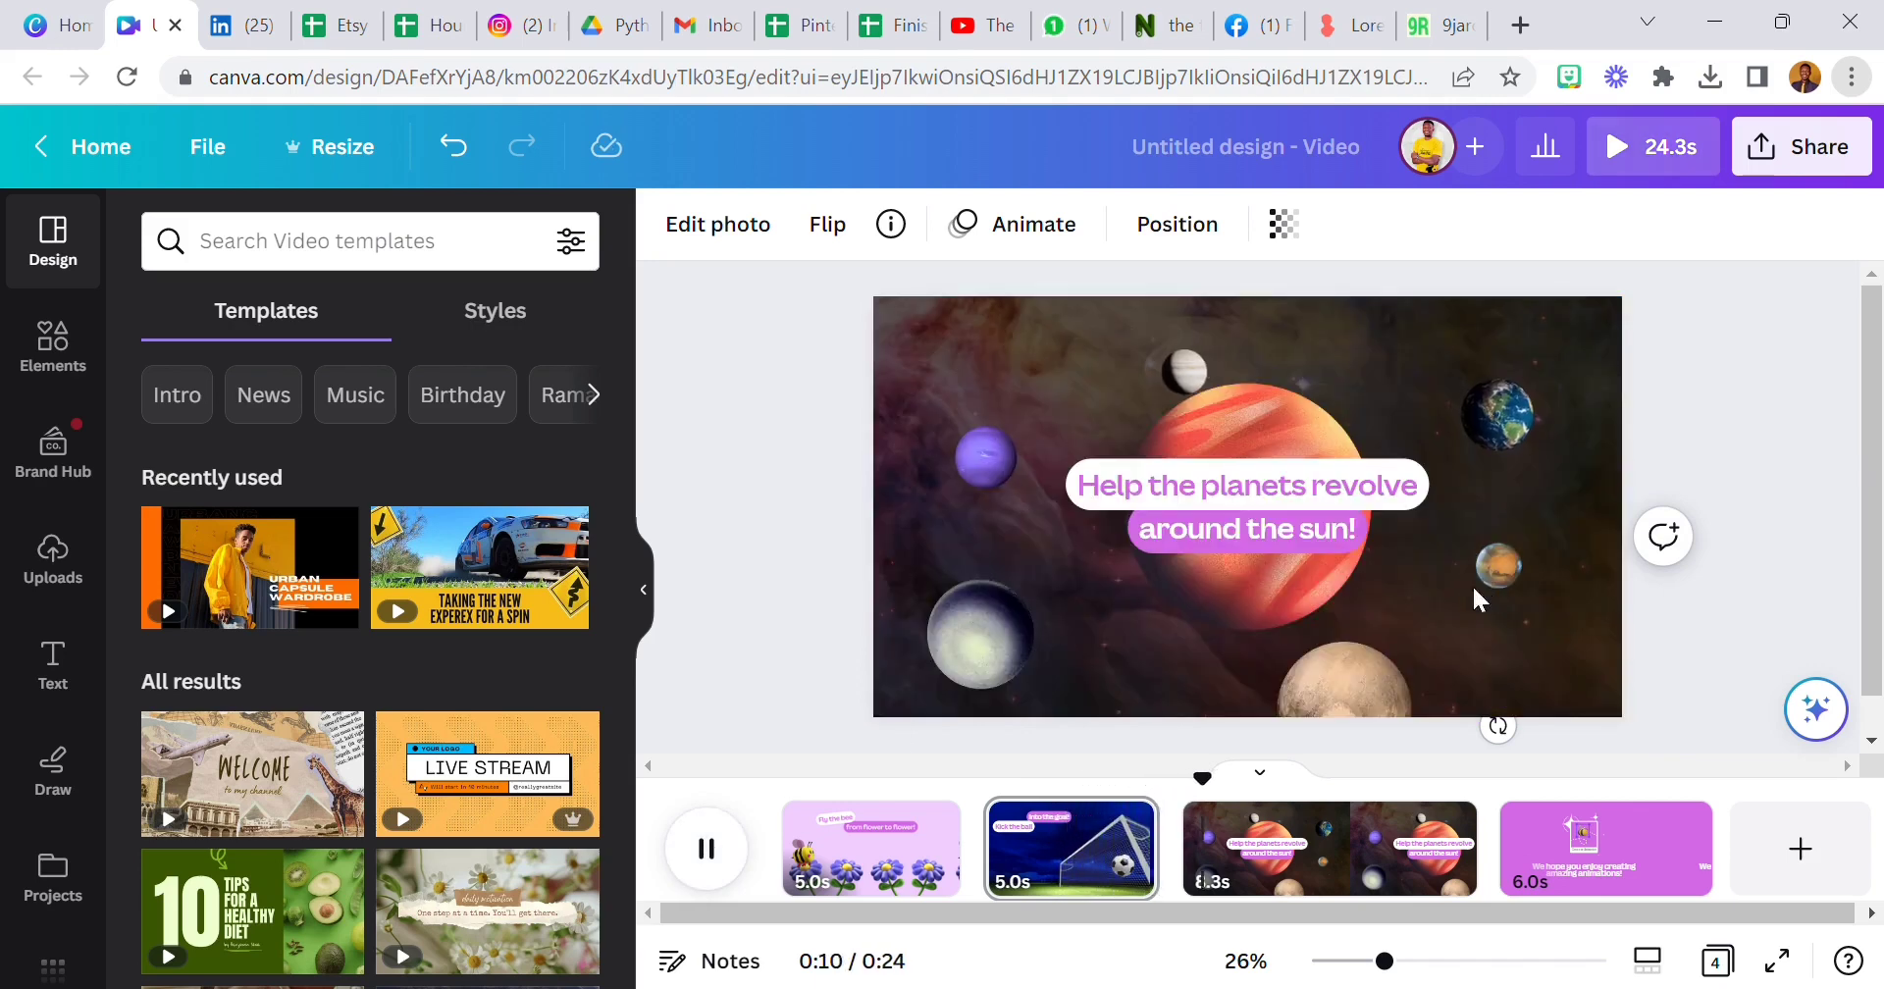
Move the ball up and toward the middle of the goal net on the second page and replay the video.
left_click(1083, 859)
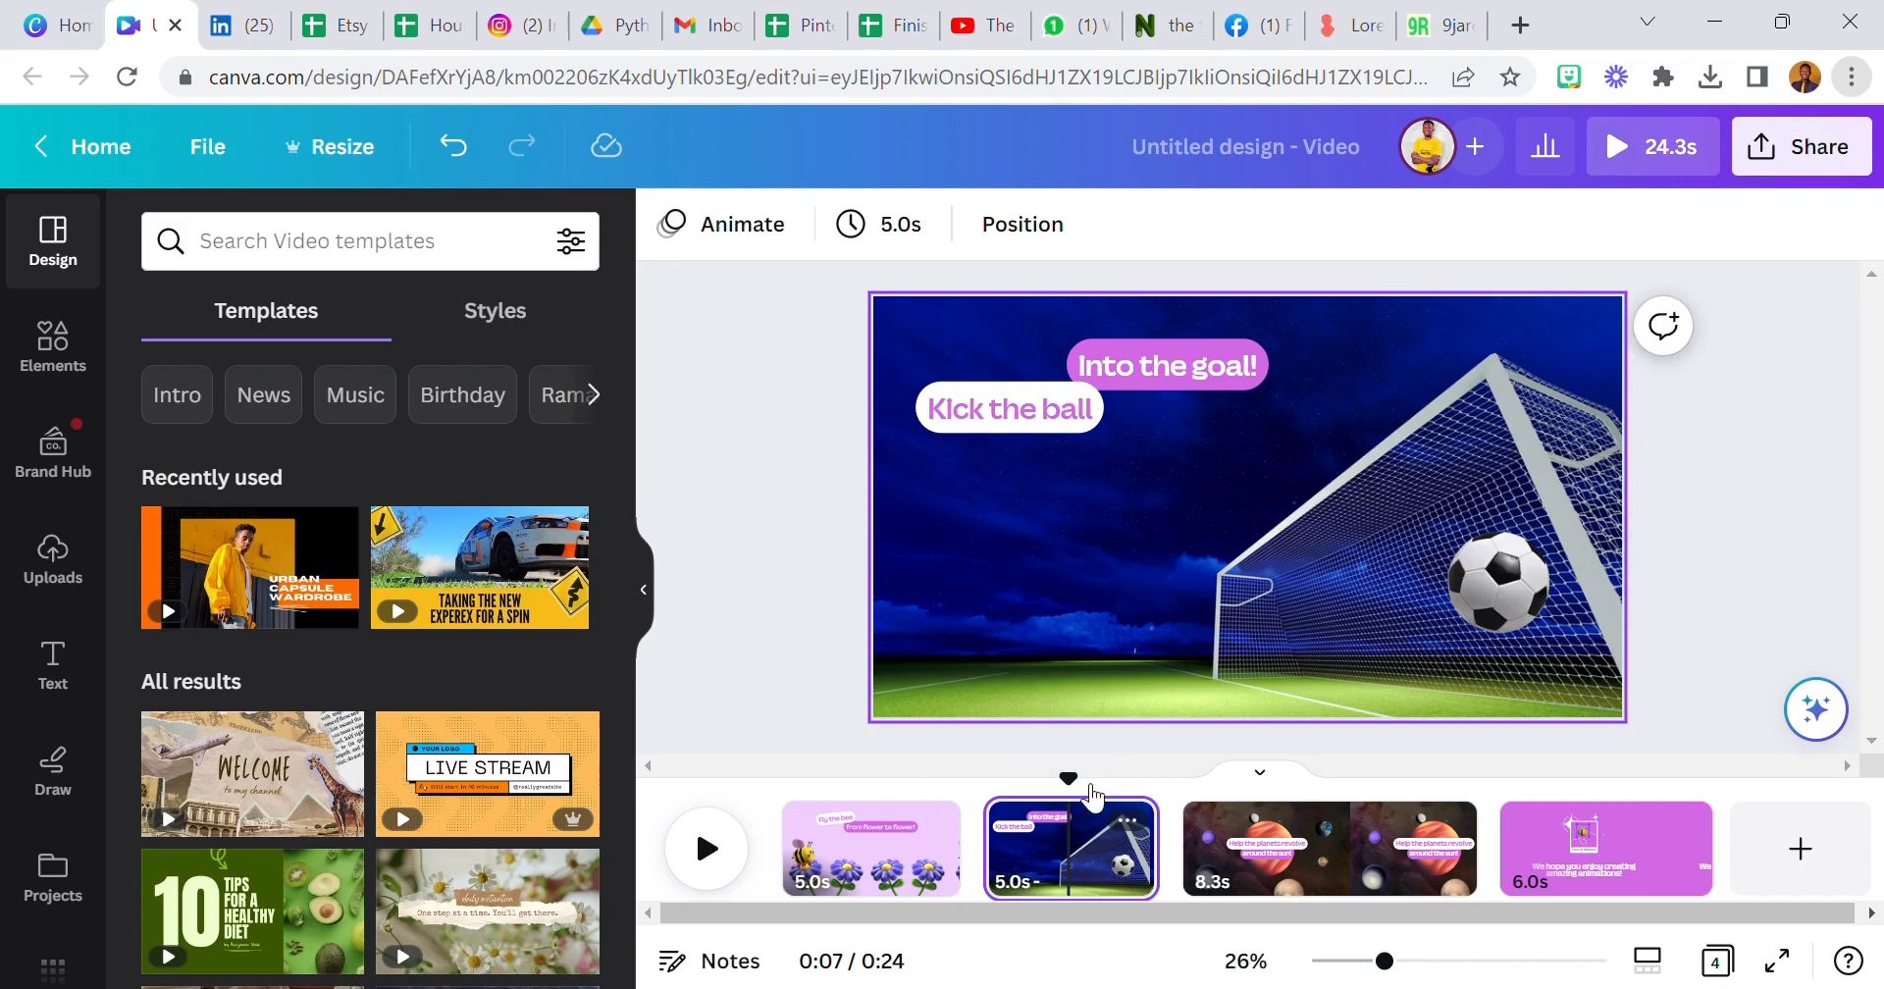
left_click(1524, 595)
left_click_drag(1523, 595, 1439, 532)
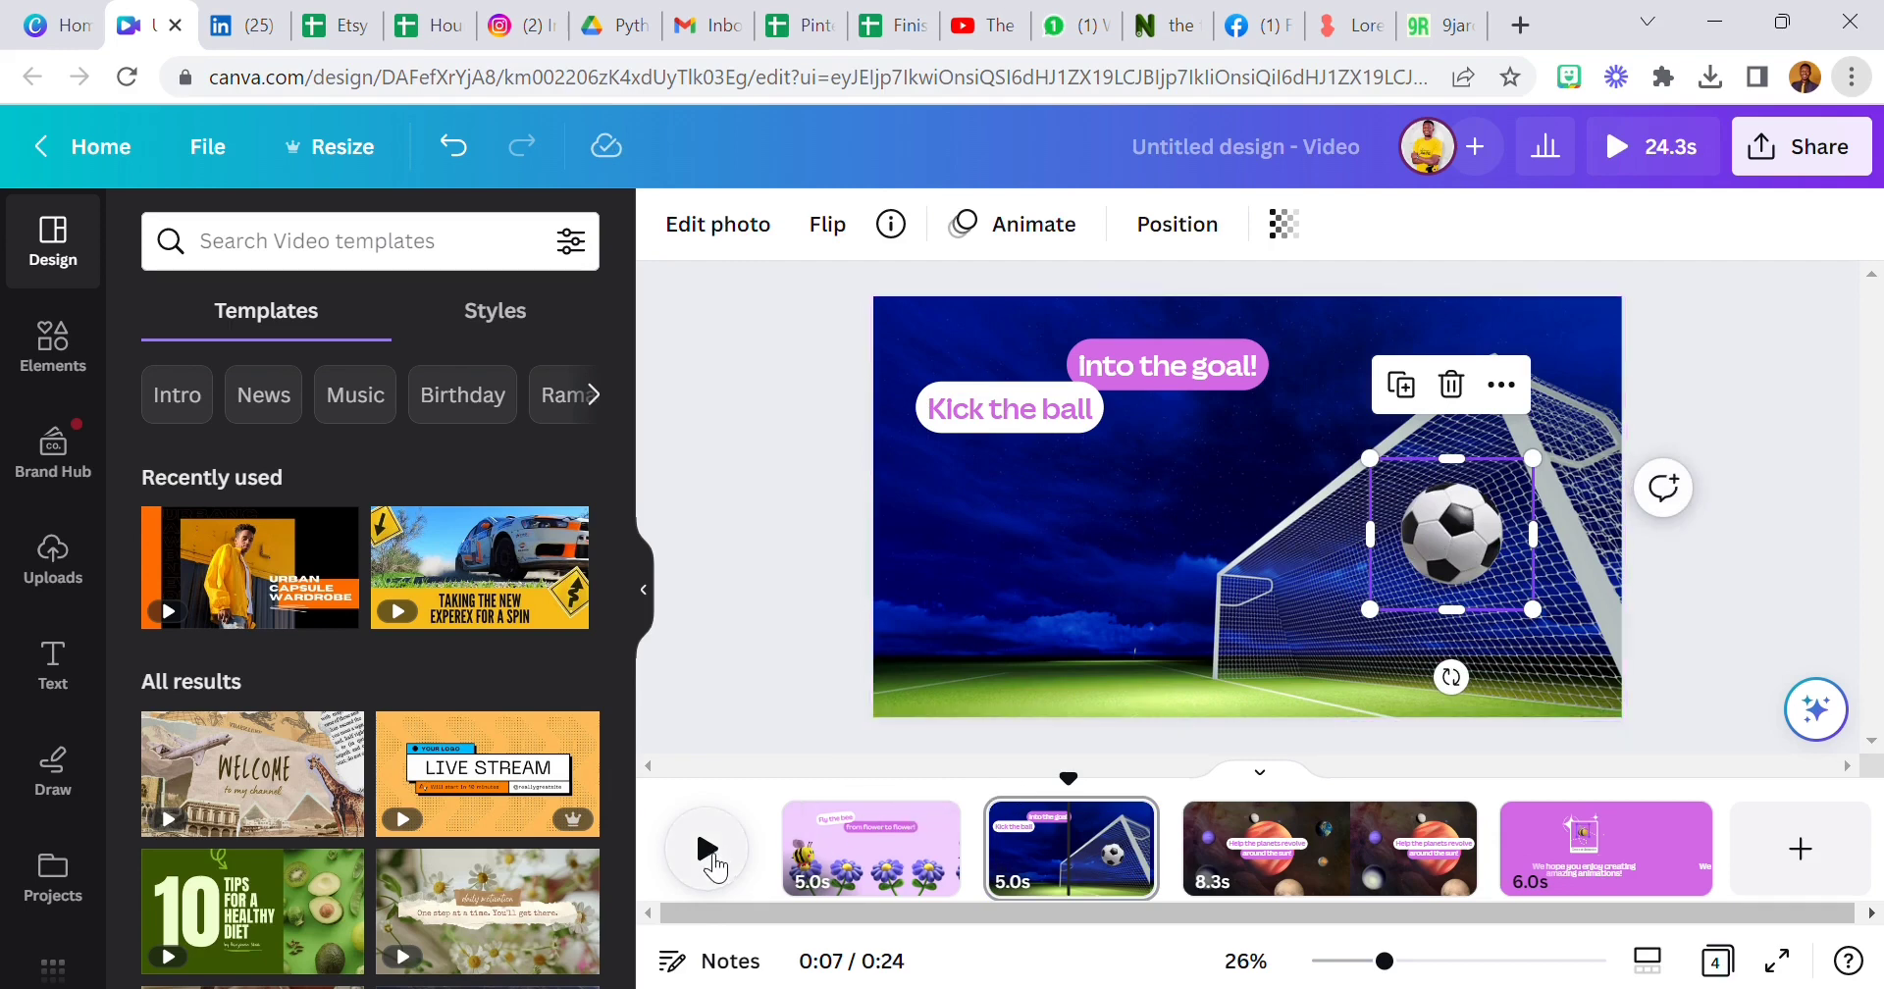
left_click(734, 855)
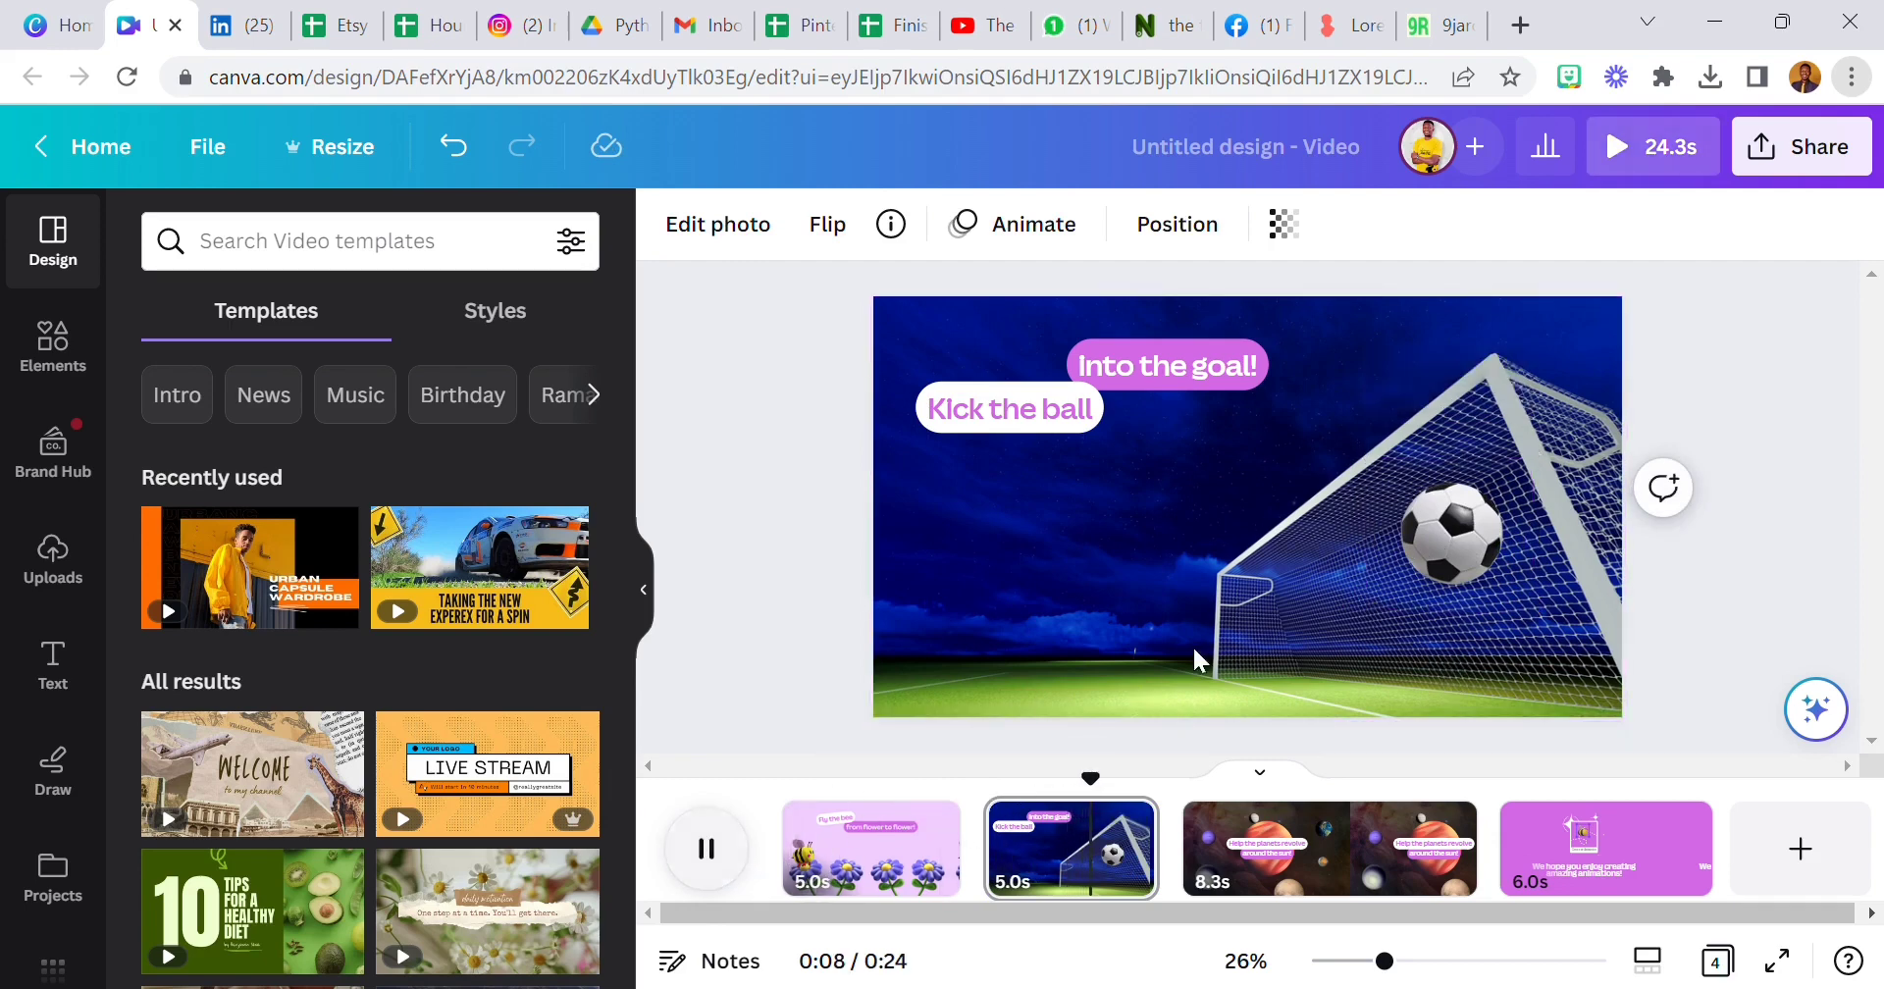
Return the ball to the grass at the second page's lower-left corner, play the video and reselect the ball.
left_click(1435, 558)
left_click_drag(1380, 570, 883, 678)
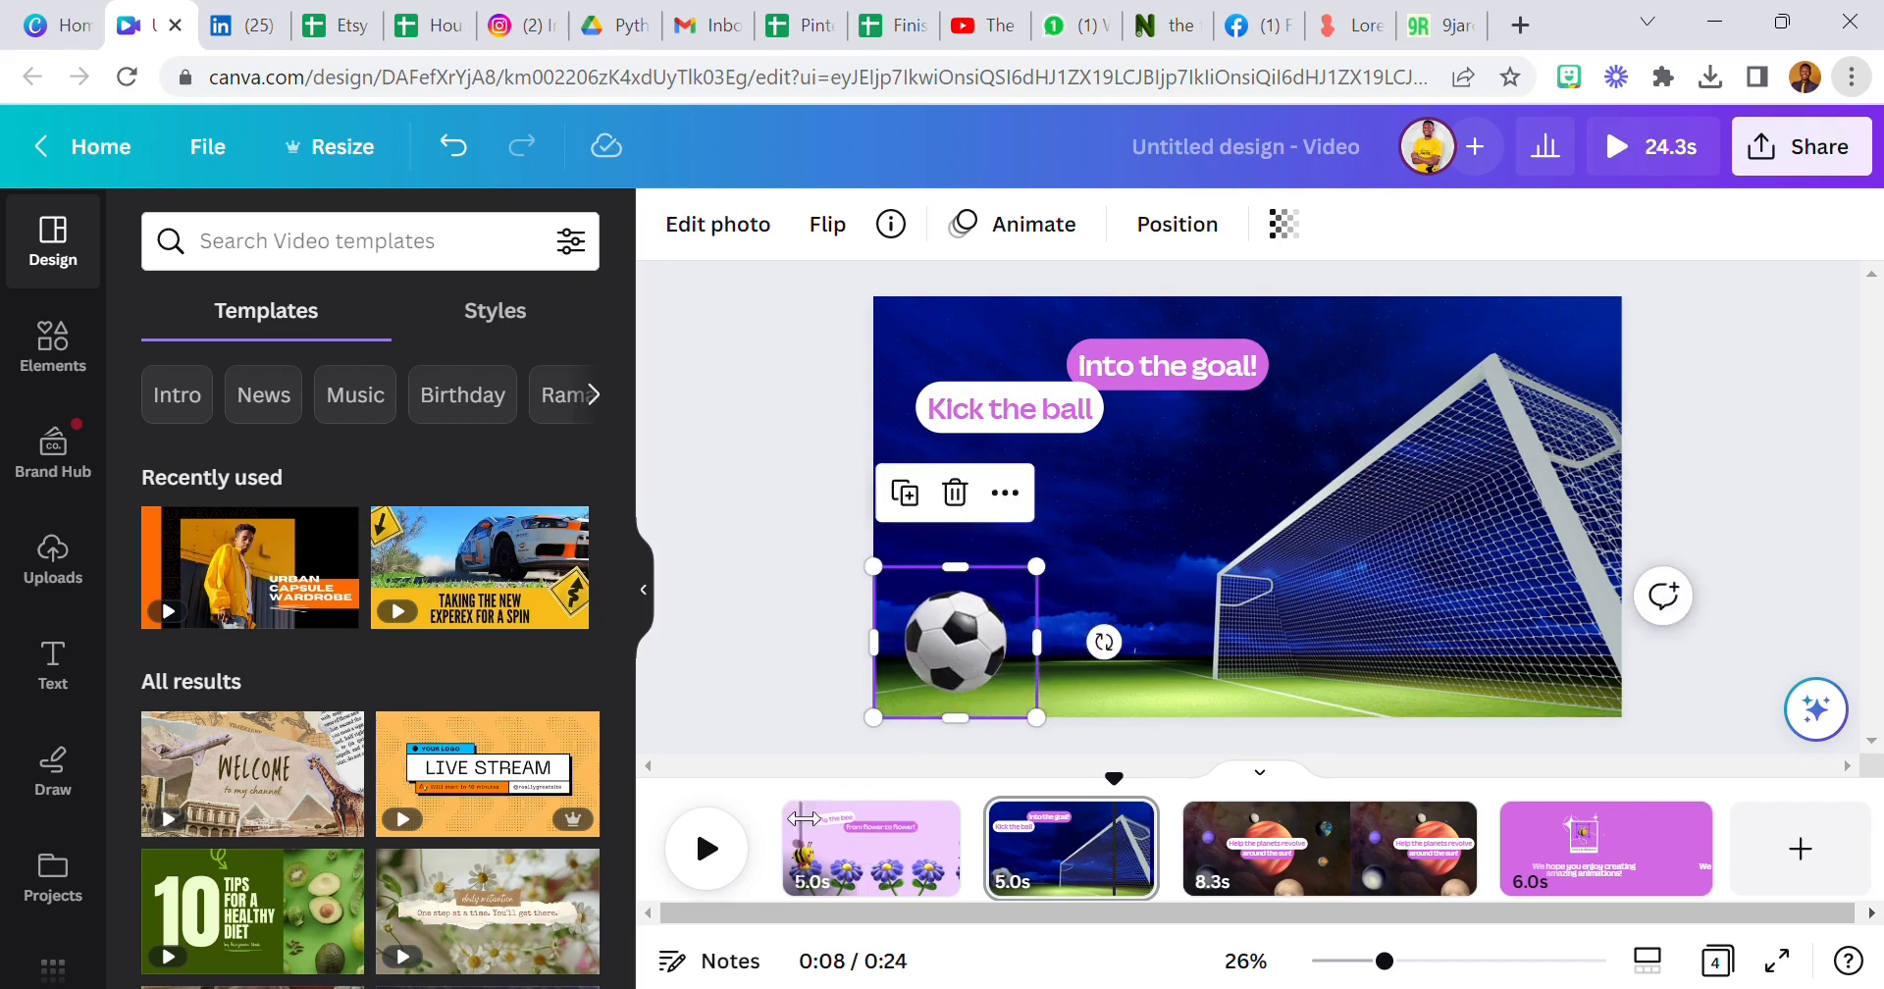
left_click(704, 848)
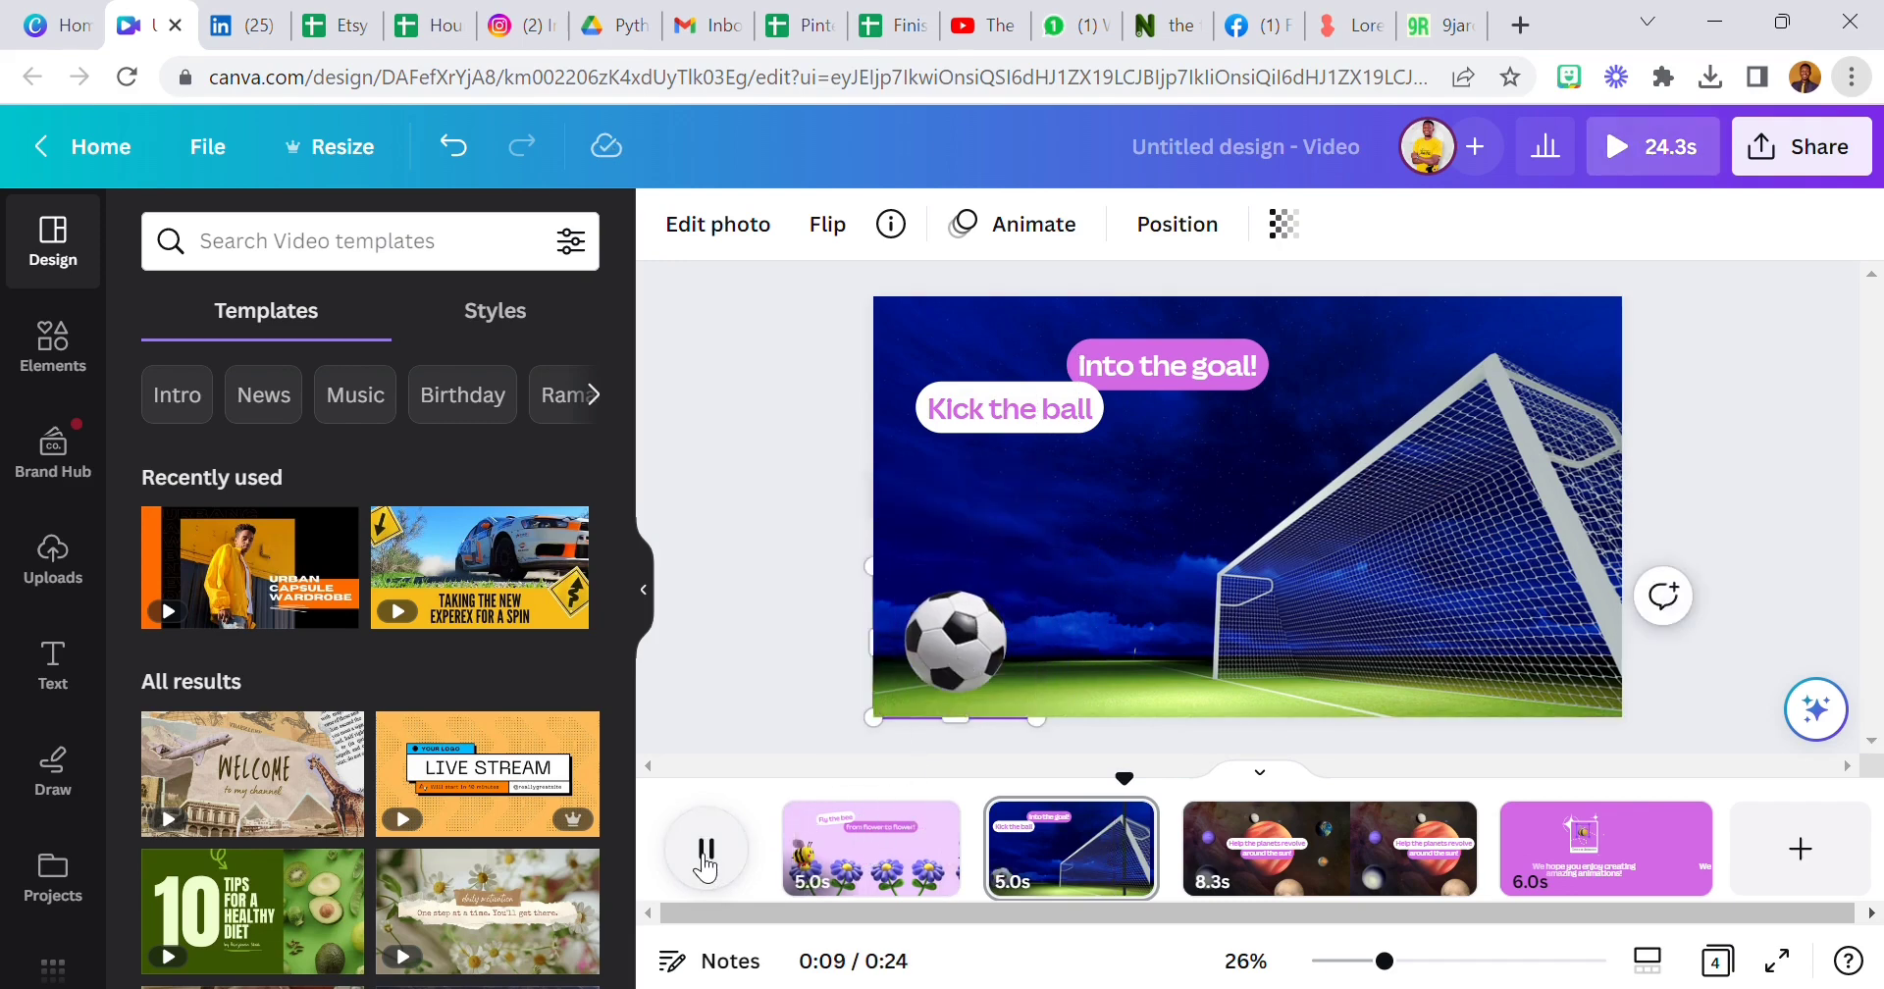
left_click(975, 639)
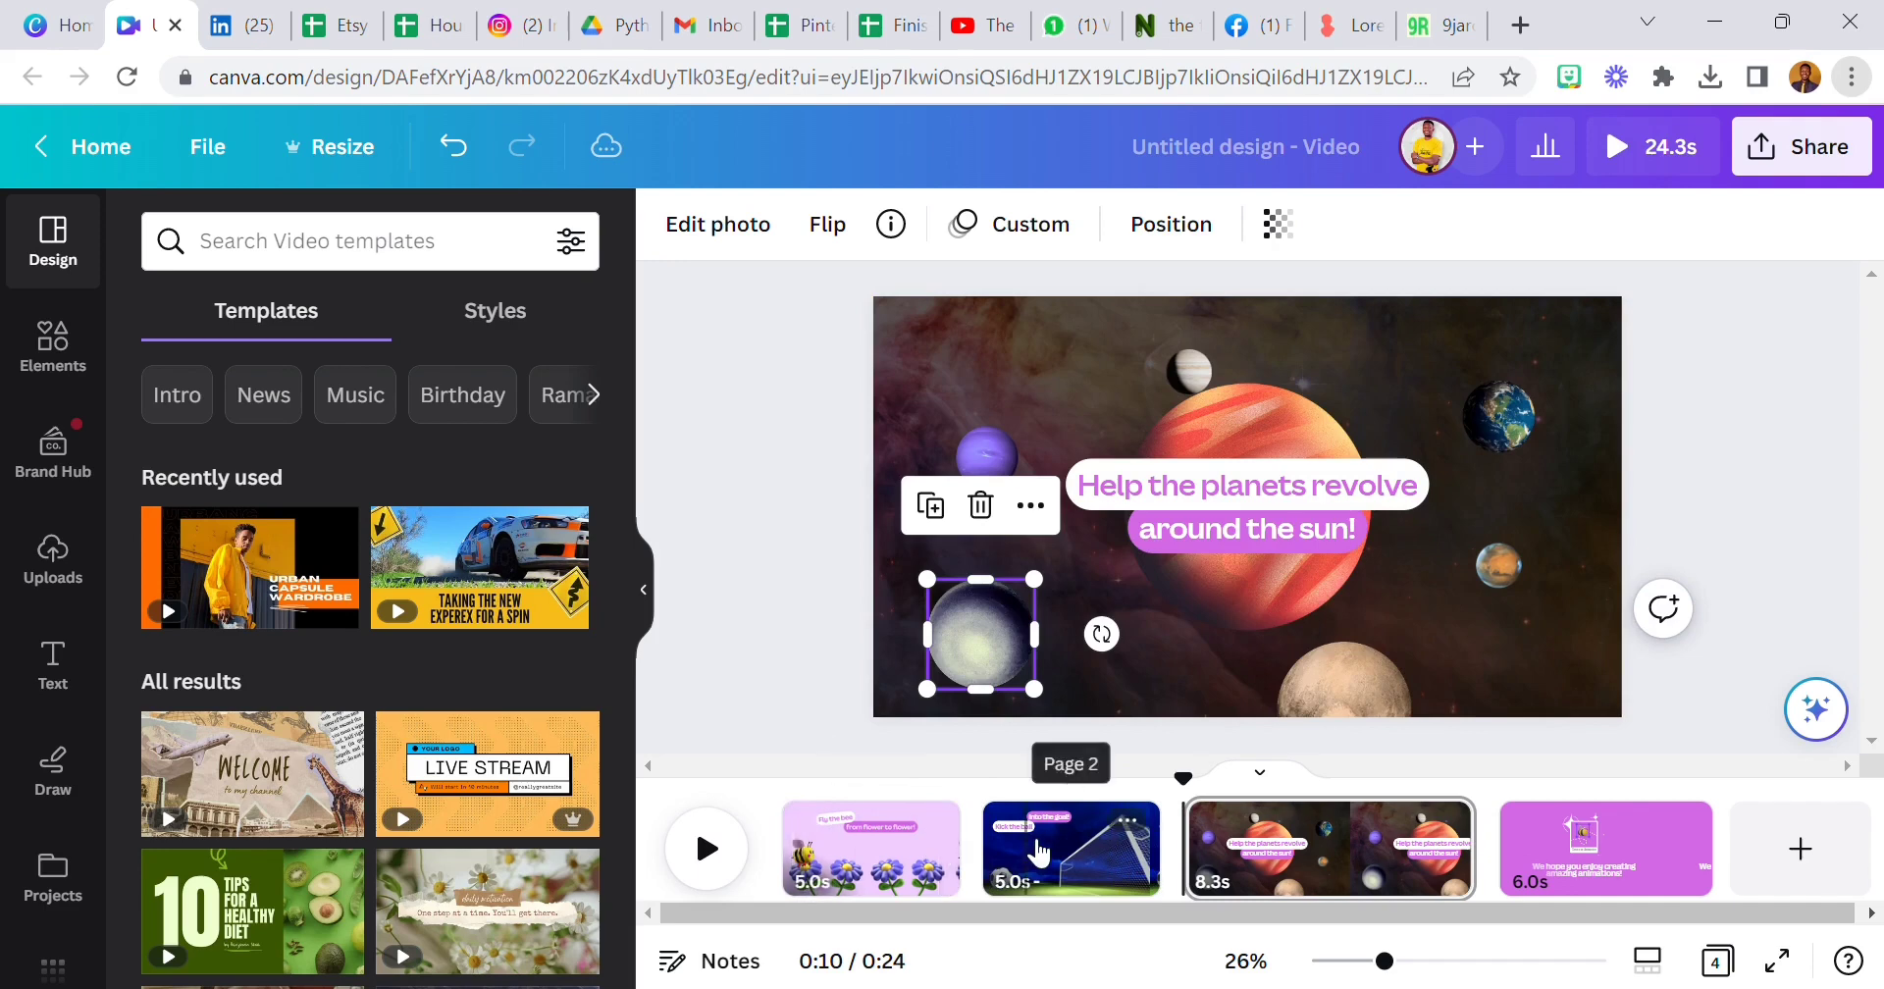
left_click(1030, 852)
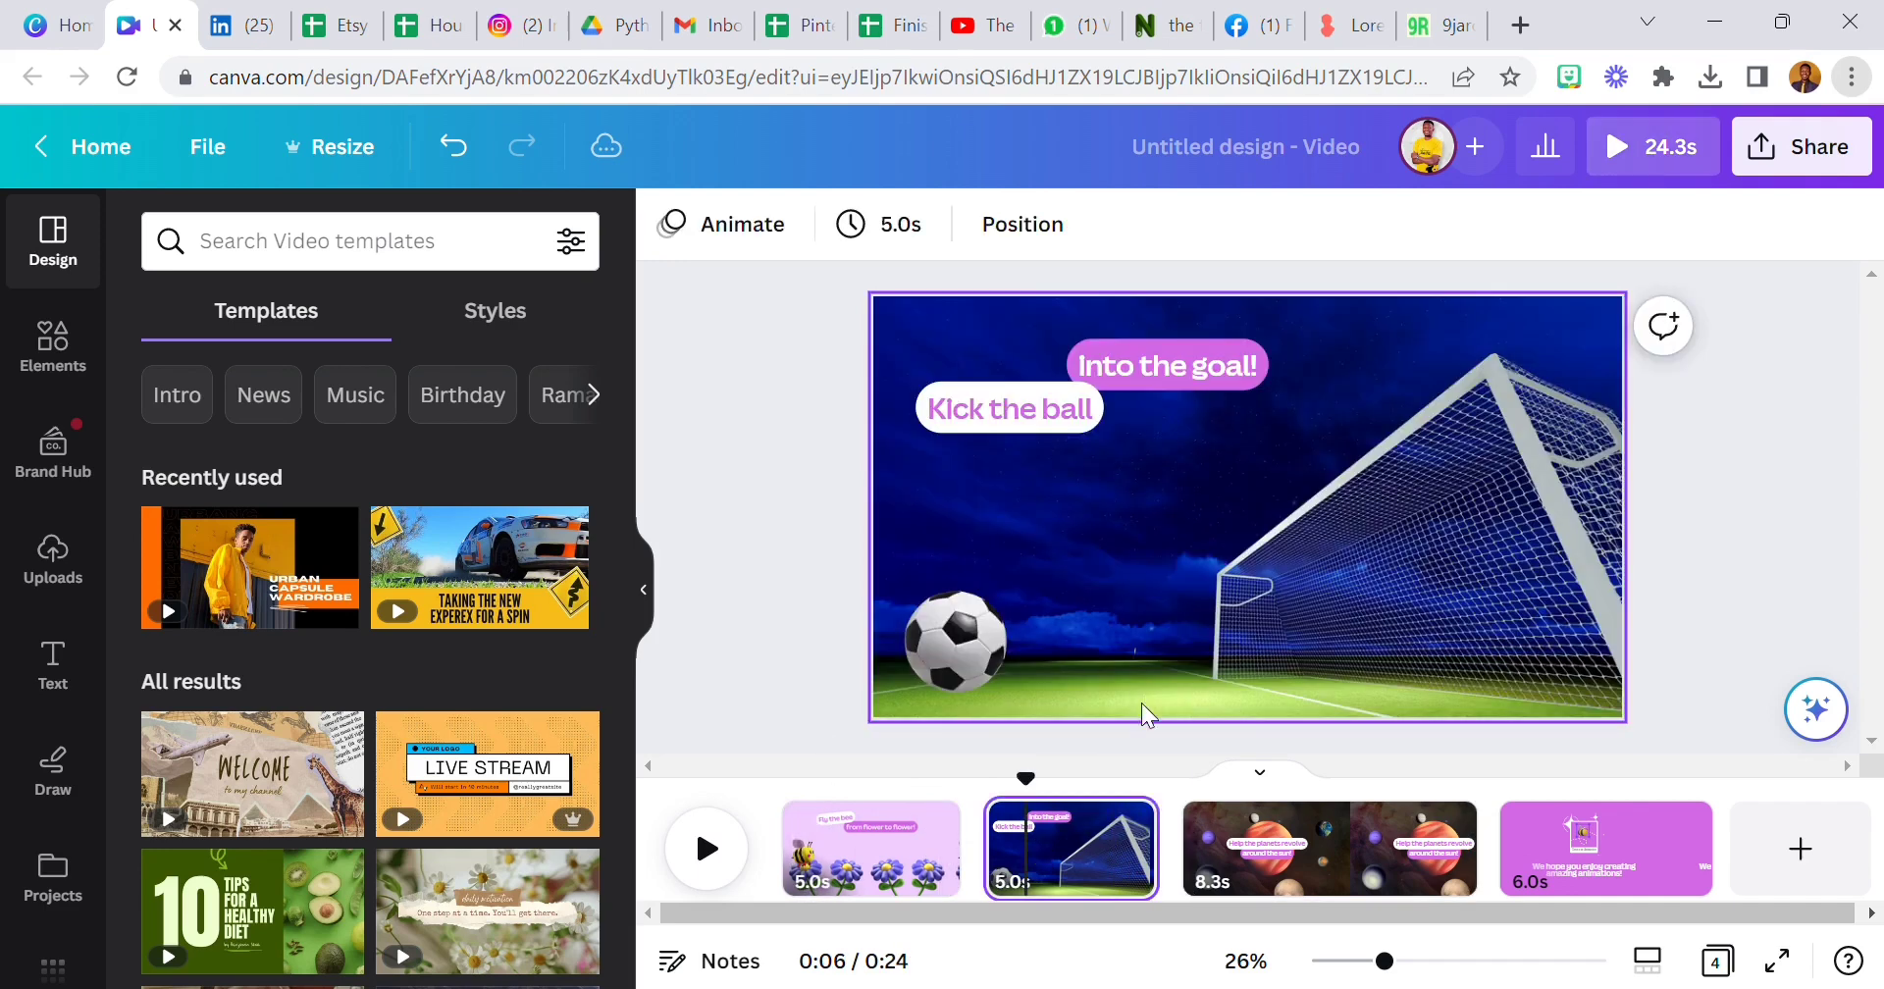
left_click(949, 644)
Move the bee on the first page onto the fourth flower and bring up its photo animation options.
left_click(832, 859)
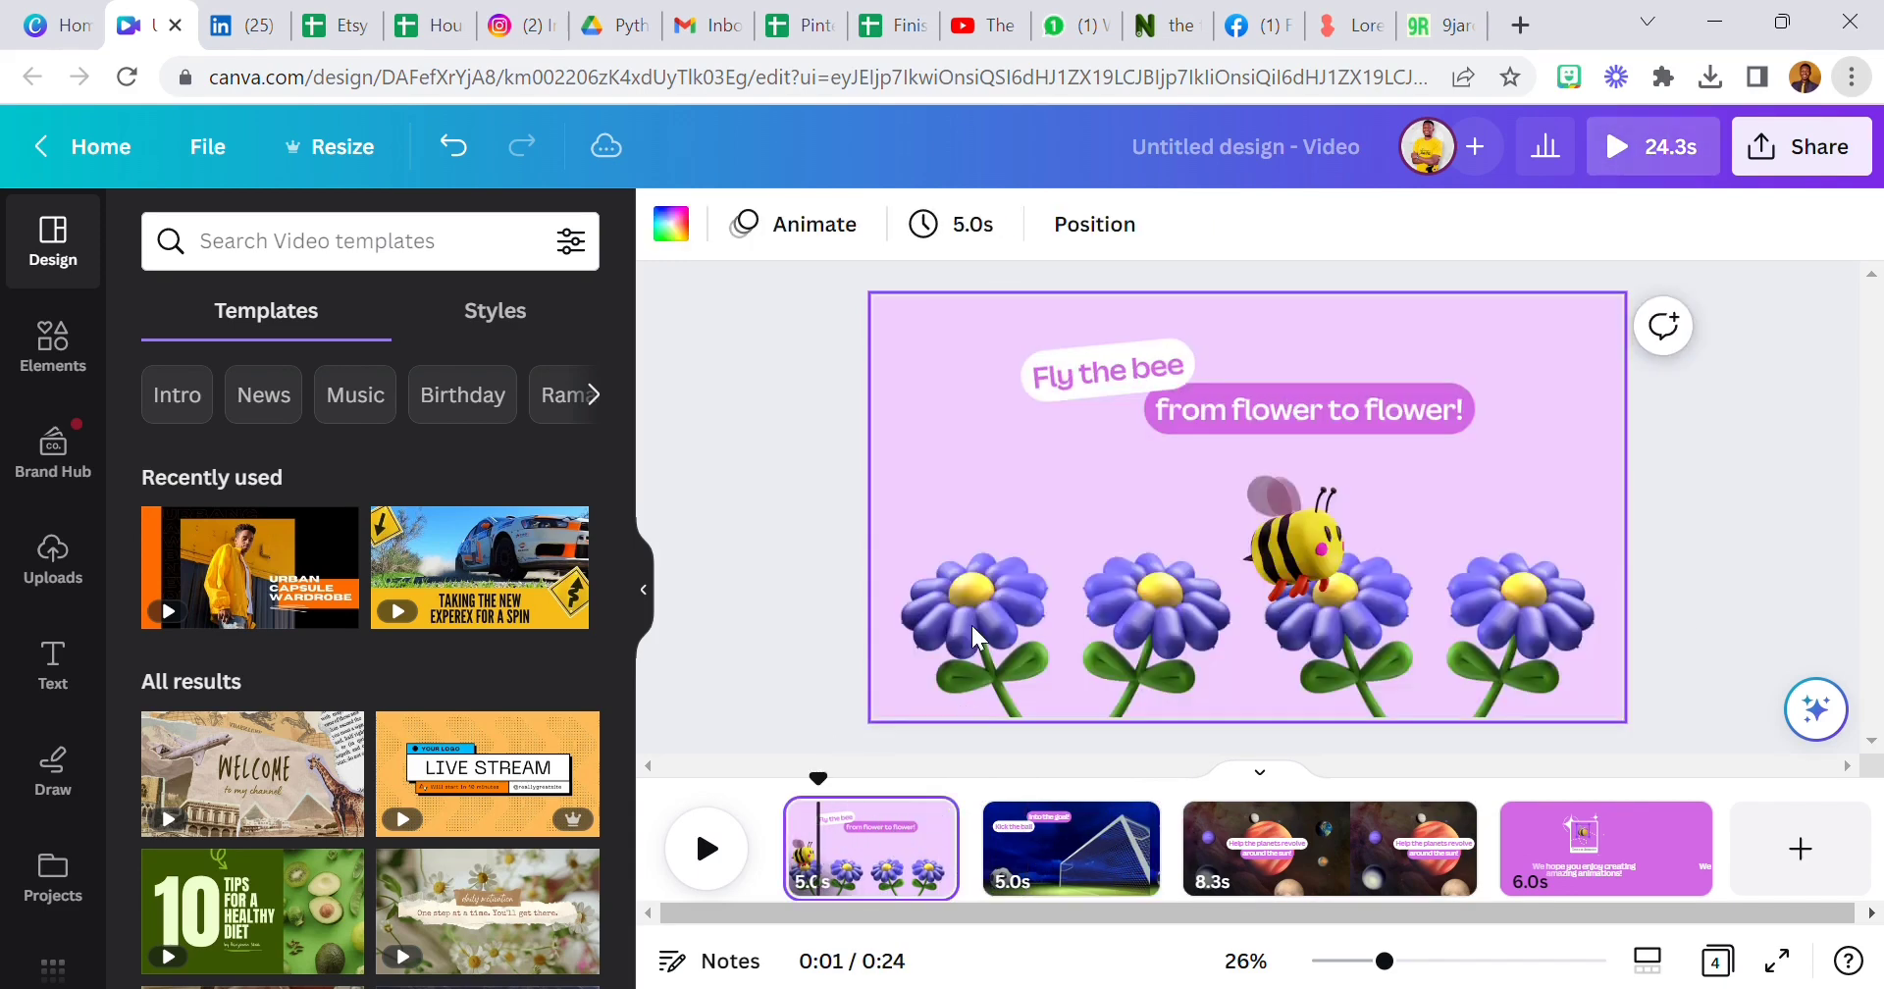
left_click(1300, 545)
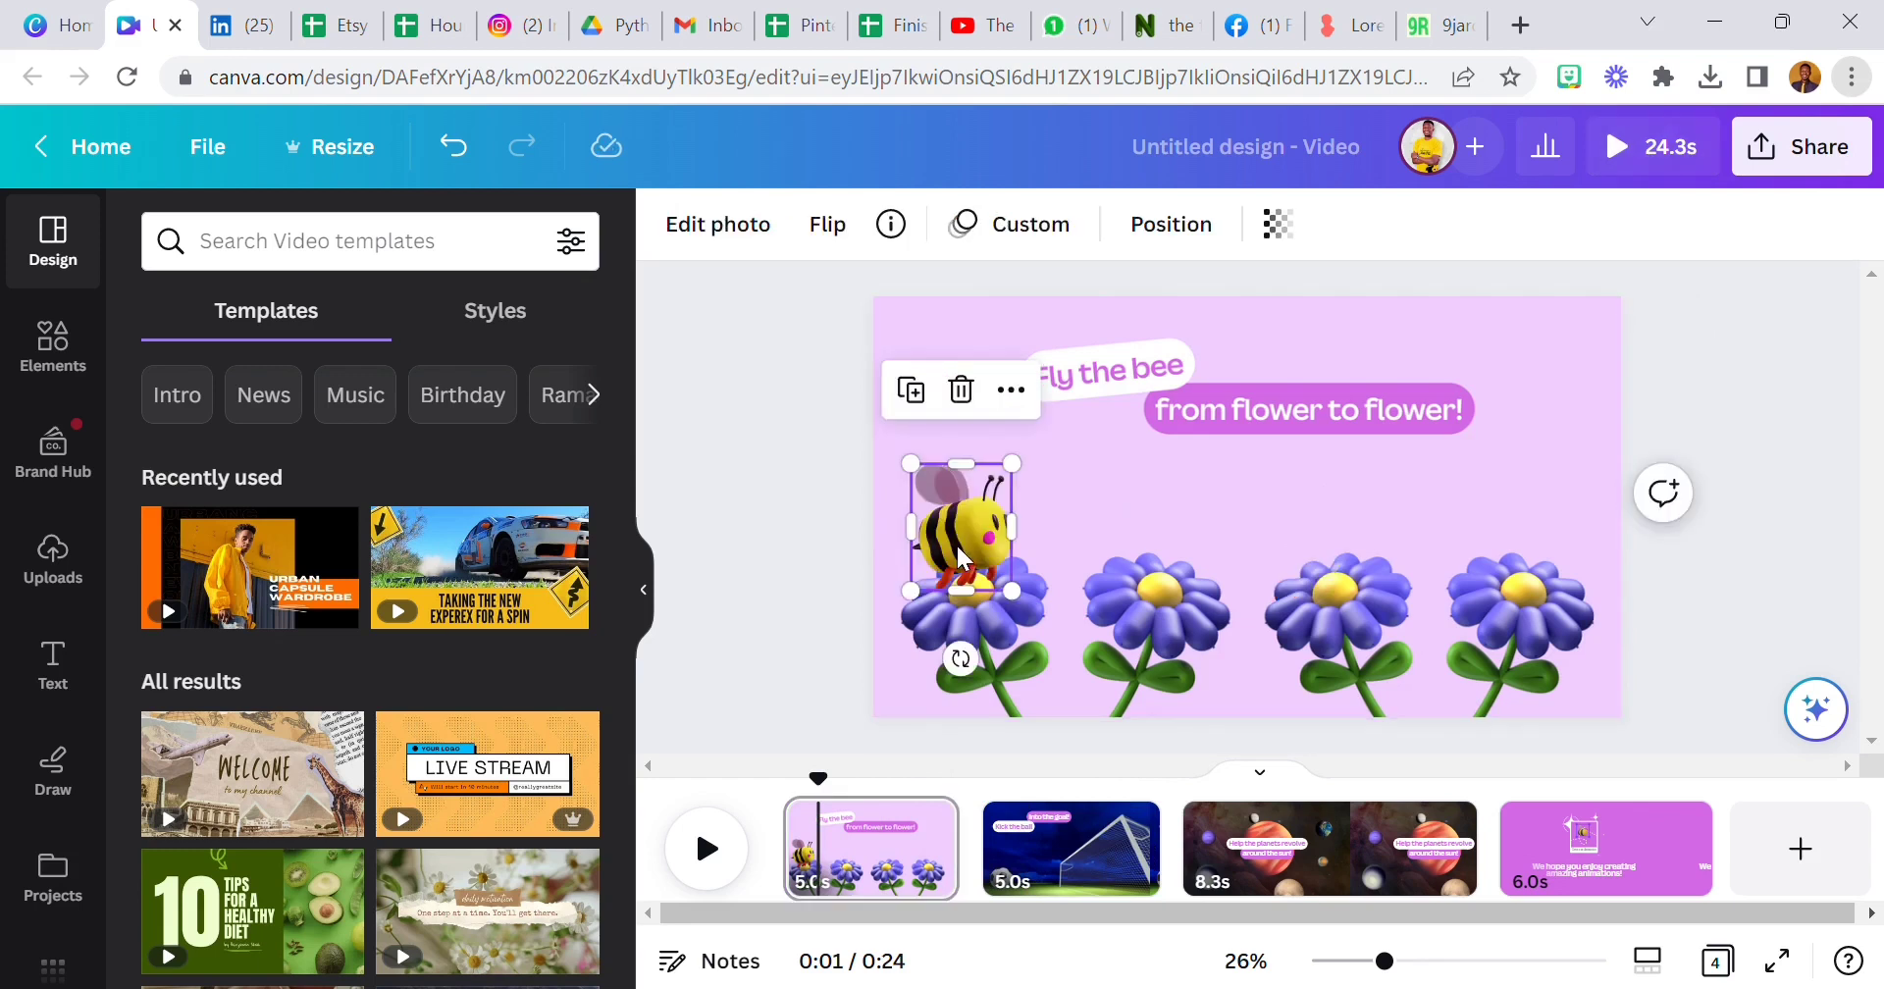
mouse_move(1013, 545)
left_mouse_down()
mouse_move(1128, 550)
mouse_move(988, 574)
mouse_move(1521, 567)
left_mouse_up()
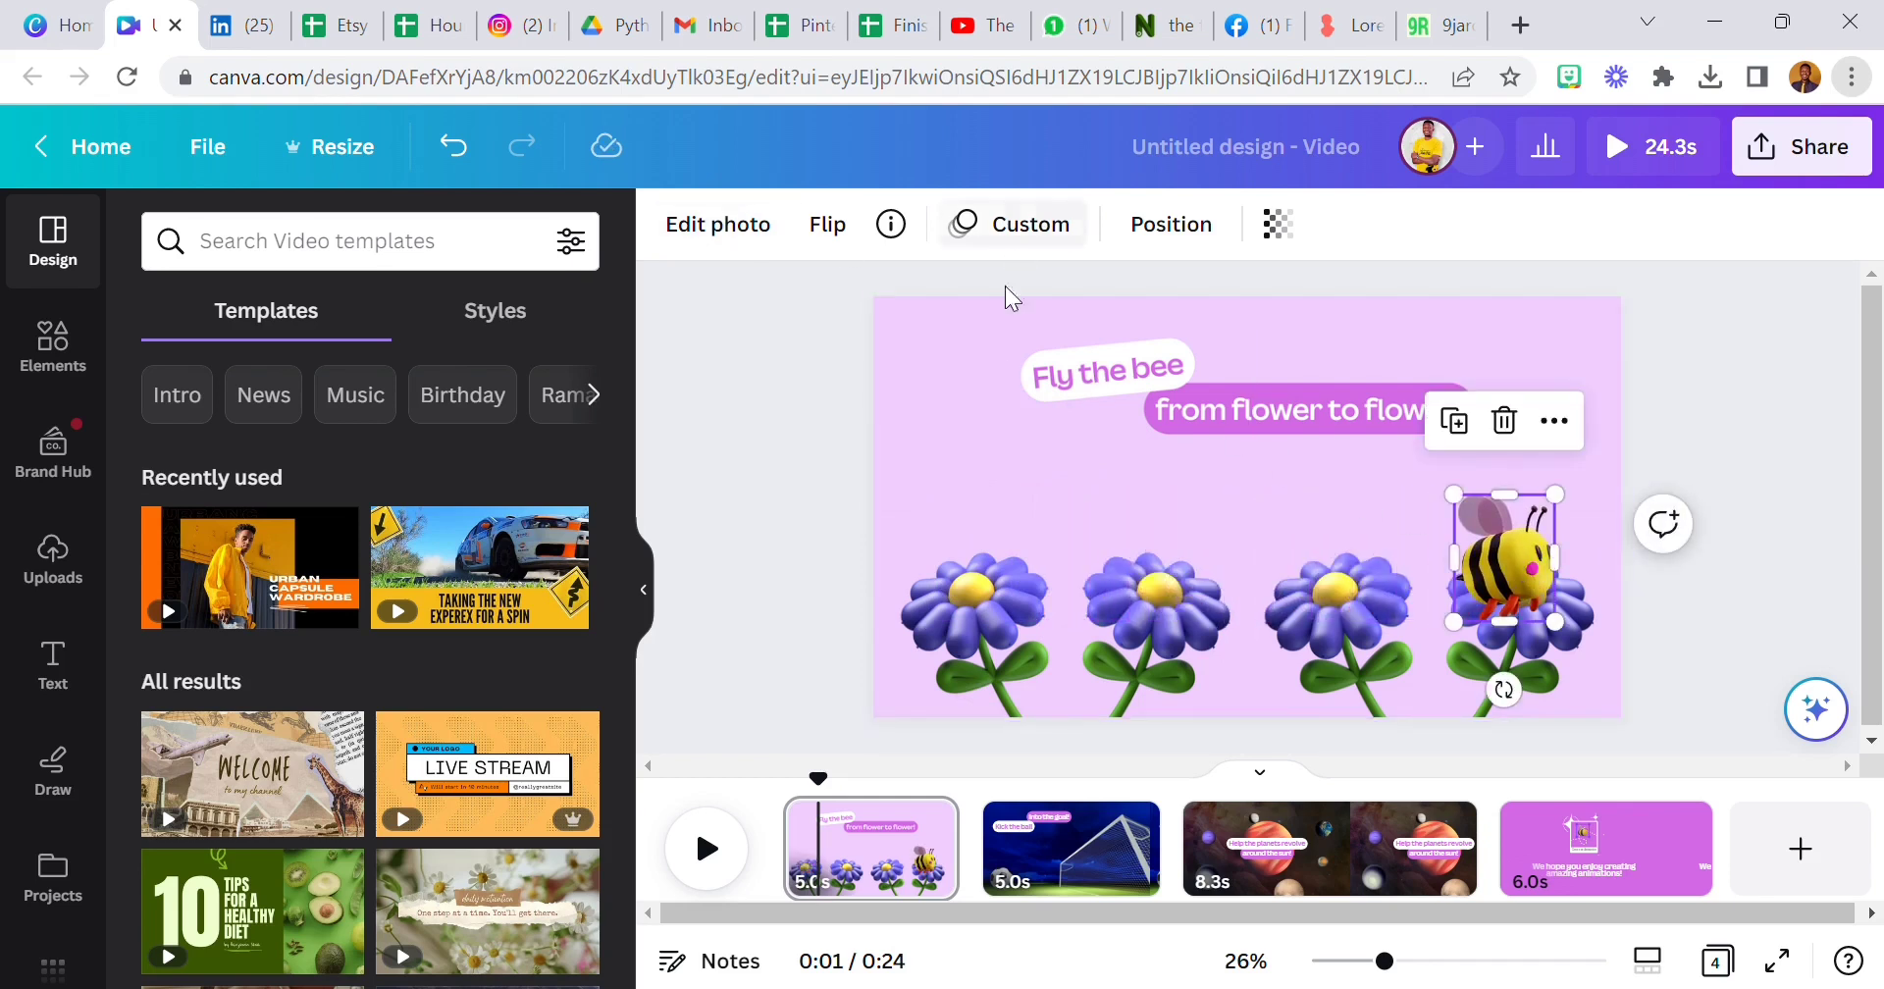
left_click(971, 315)
left_click(1135, 232)
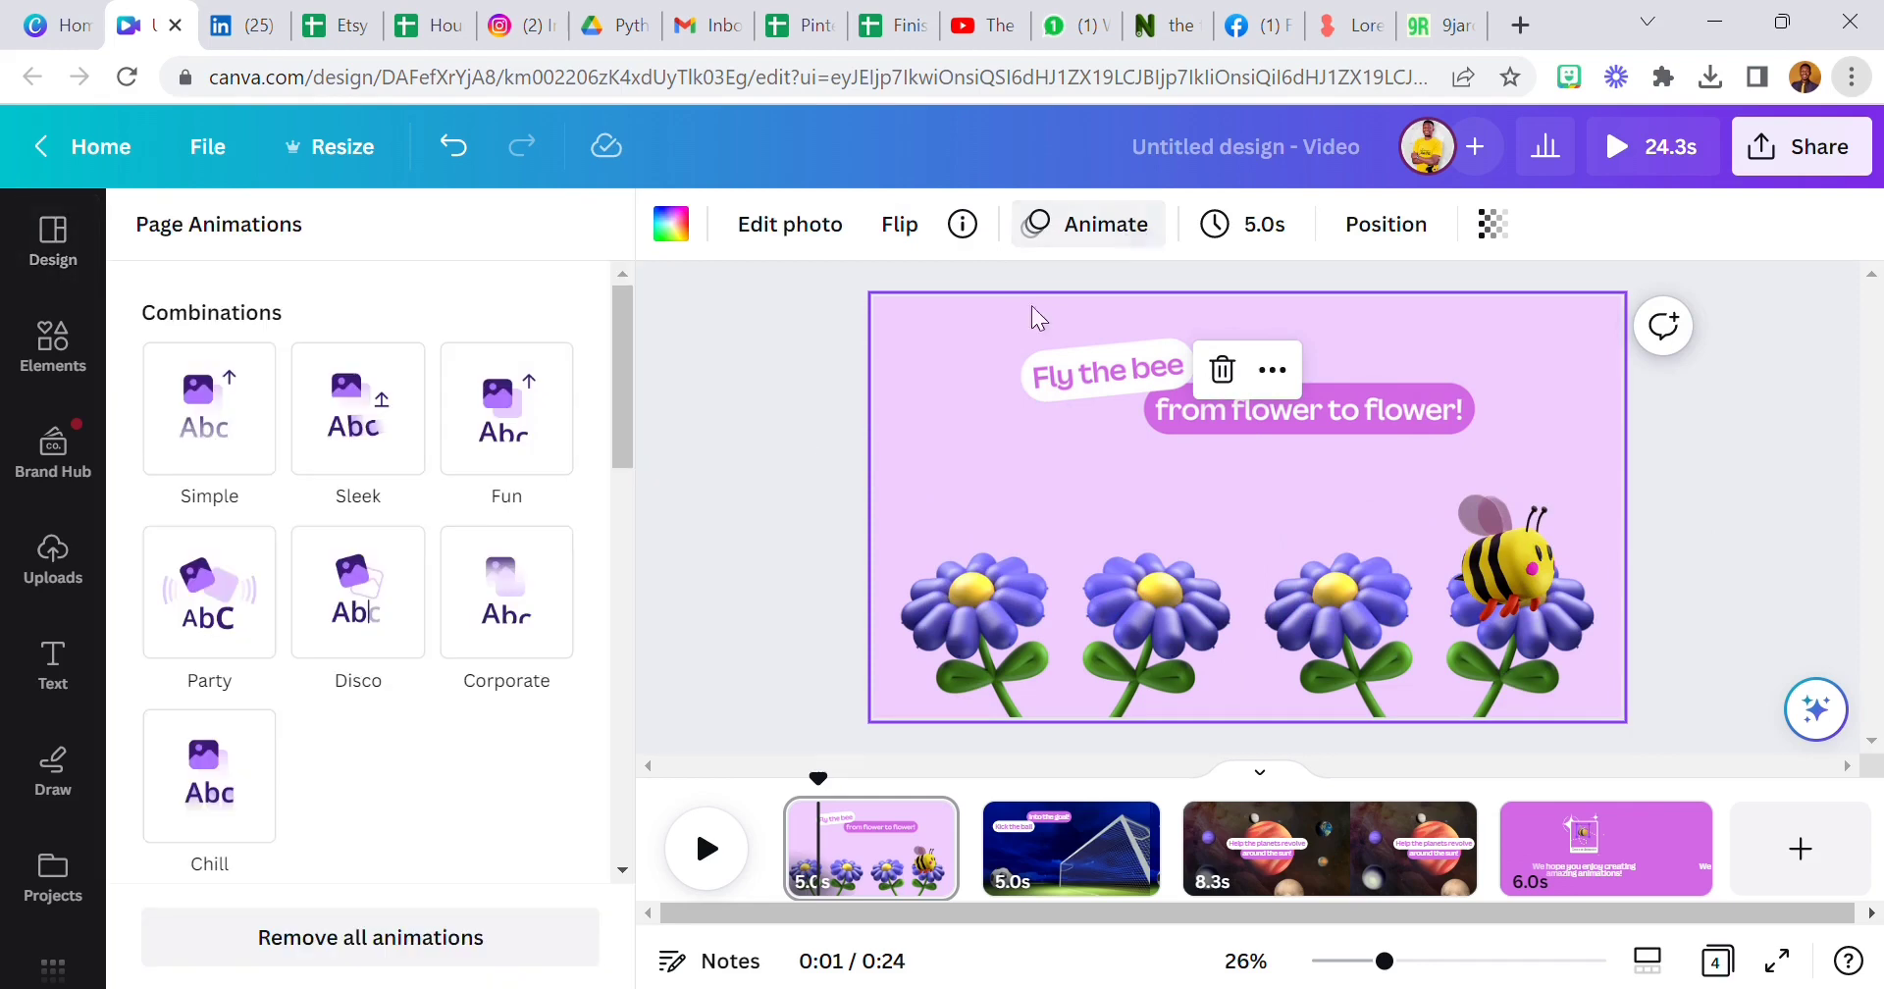
scroll(421, 569, "down", 3)
left_click(1516, 553)
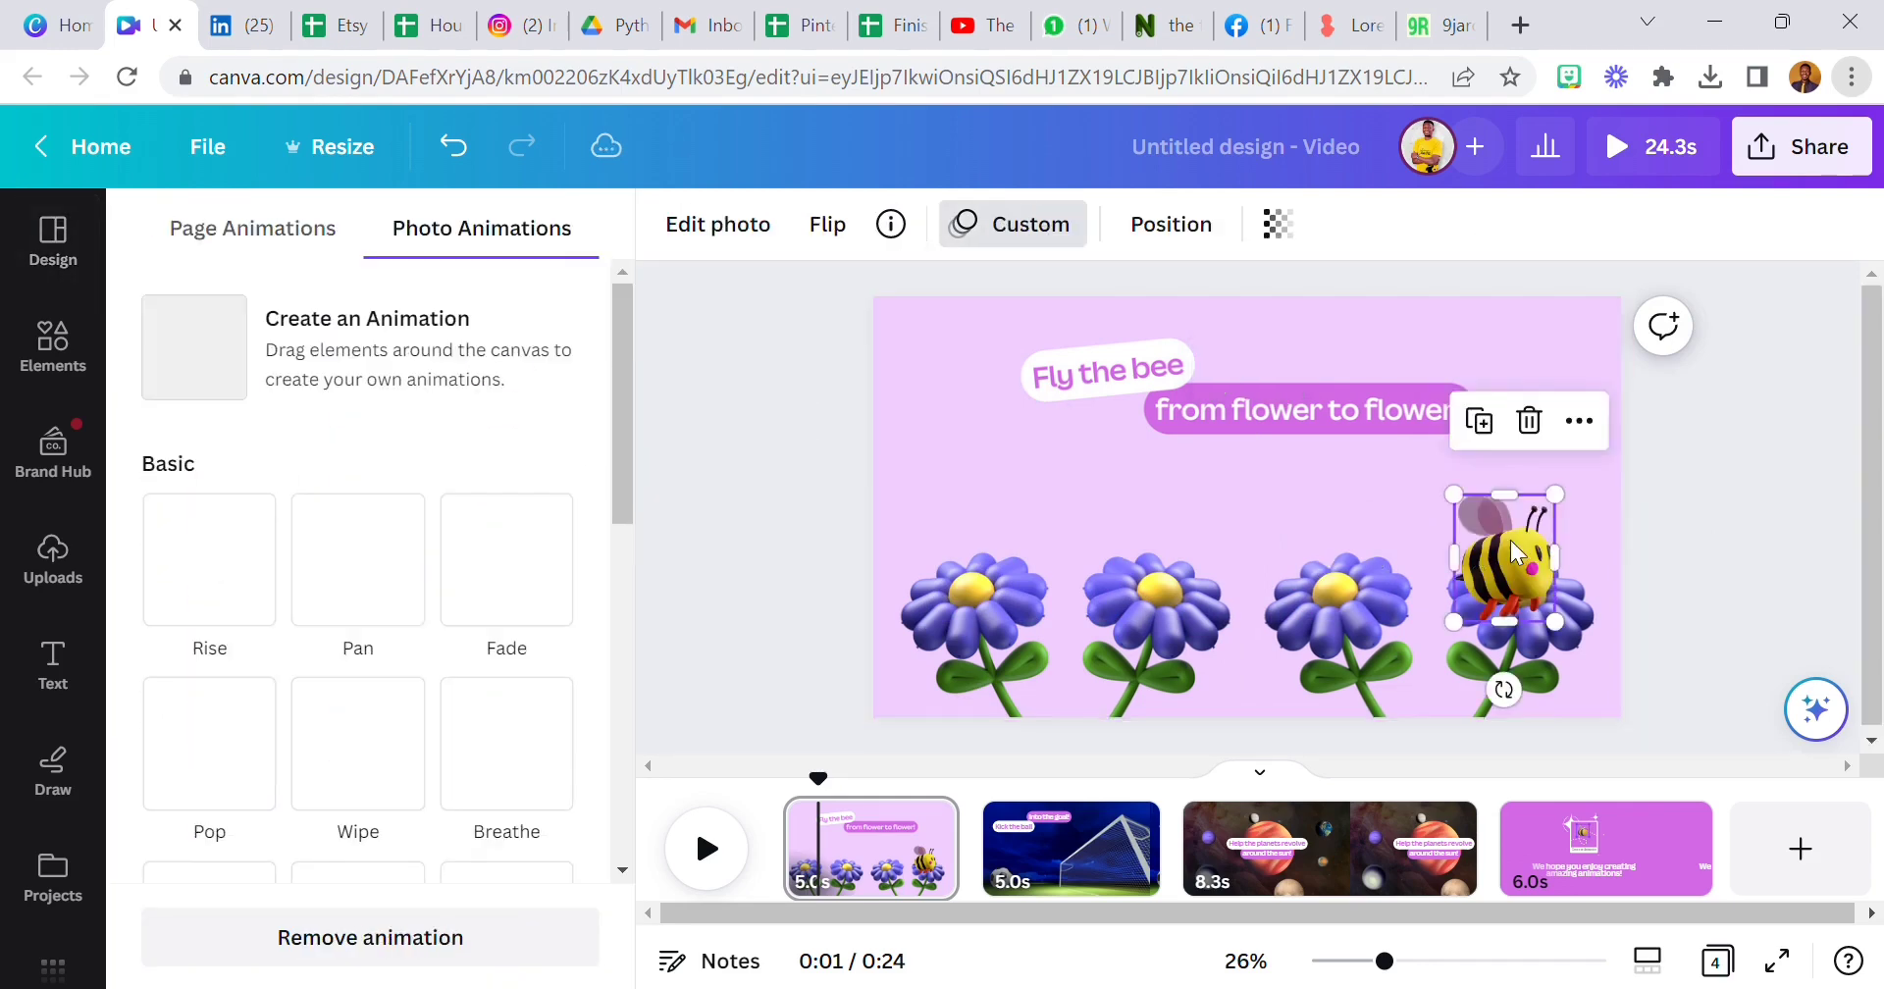
Place the bee back on the first flower, open its Create an Animation settings and play the recorded path.
left_click_drag(1509, 556, 969, 569)
left_click(327, 358)
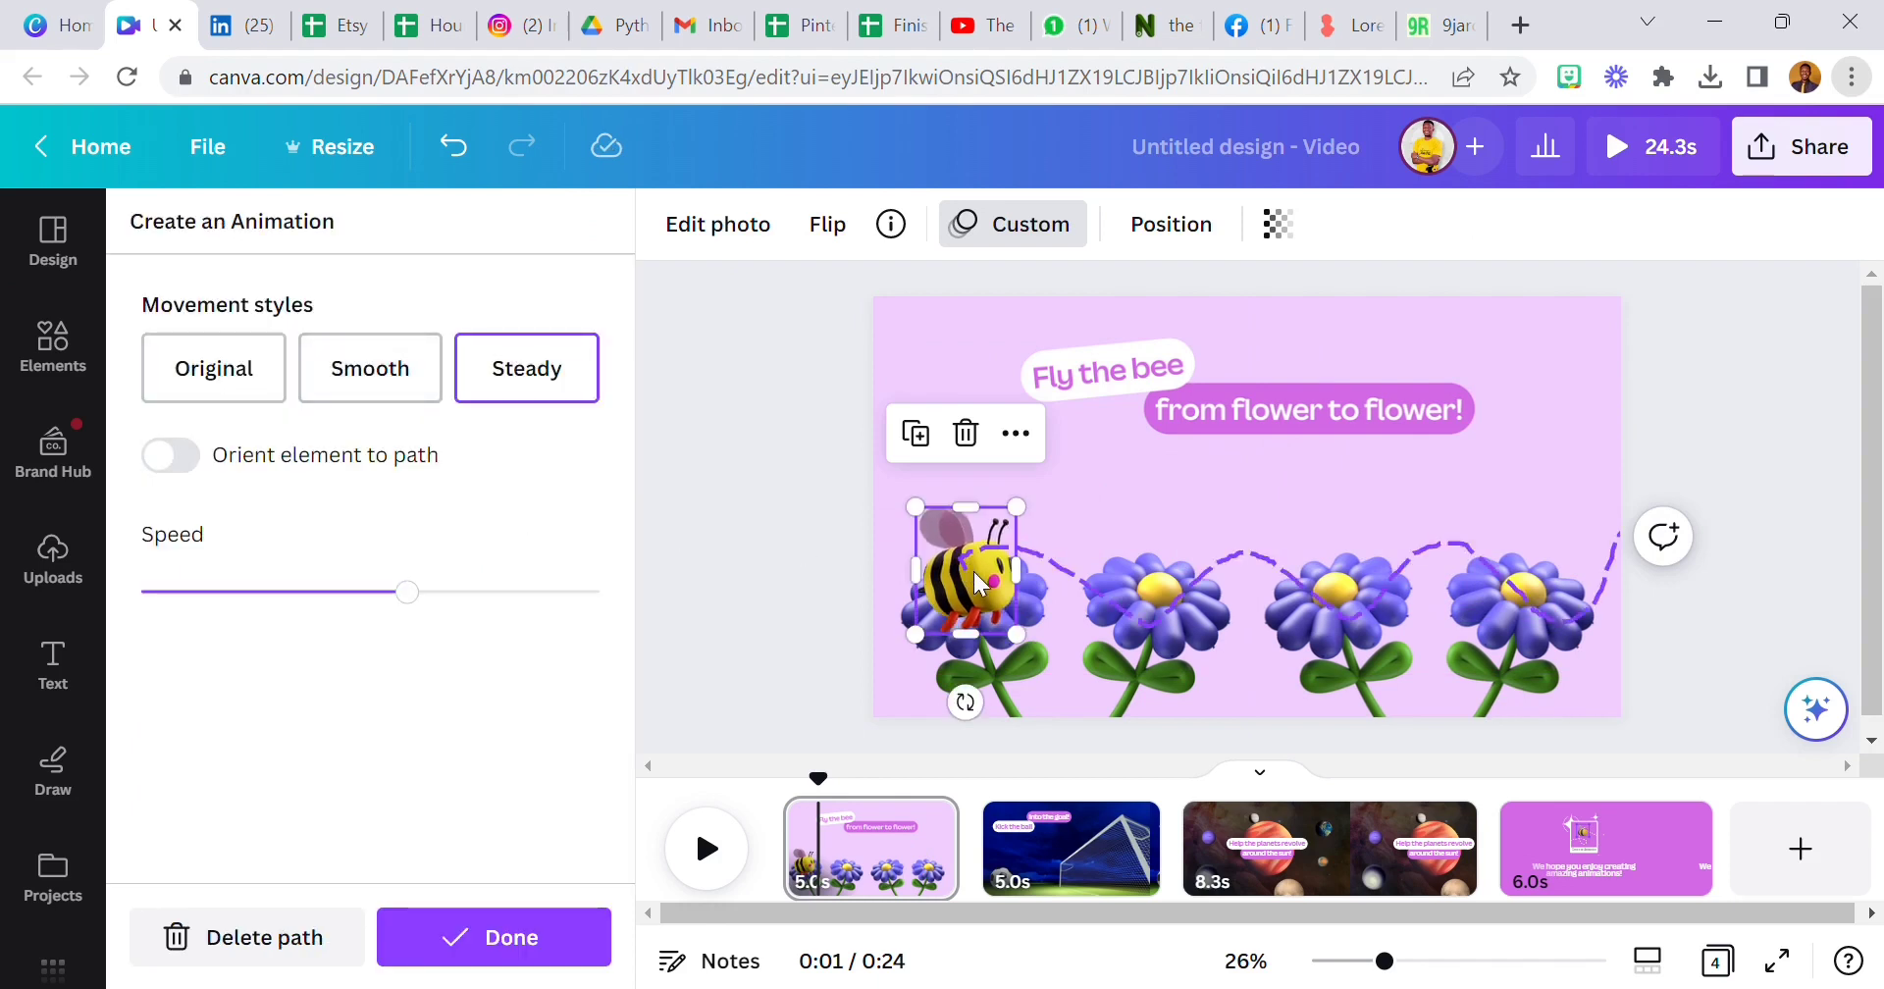
left_click(728, 855)
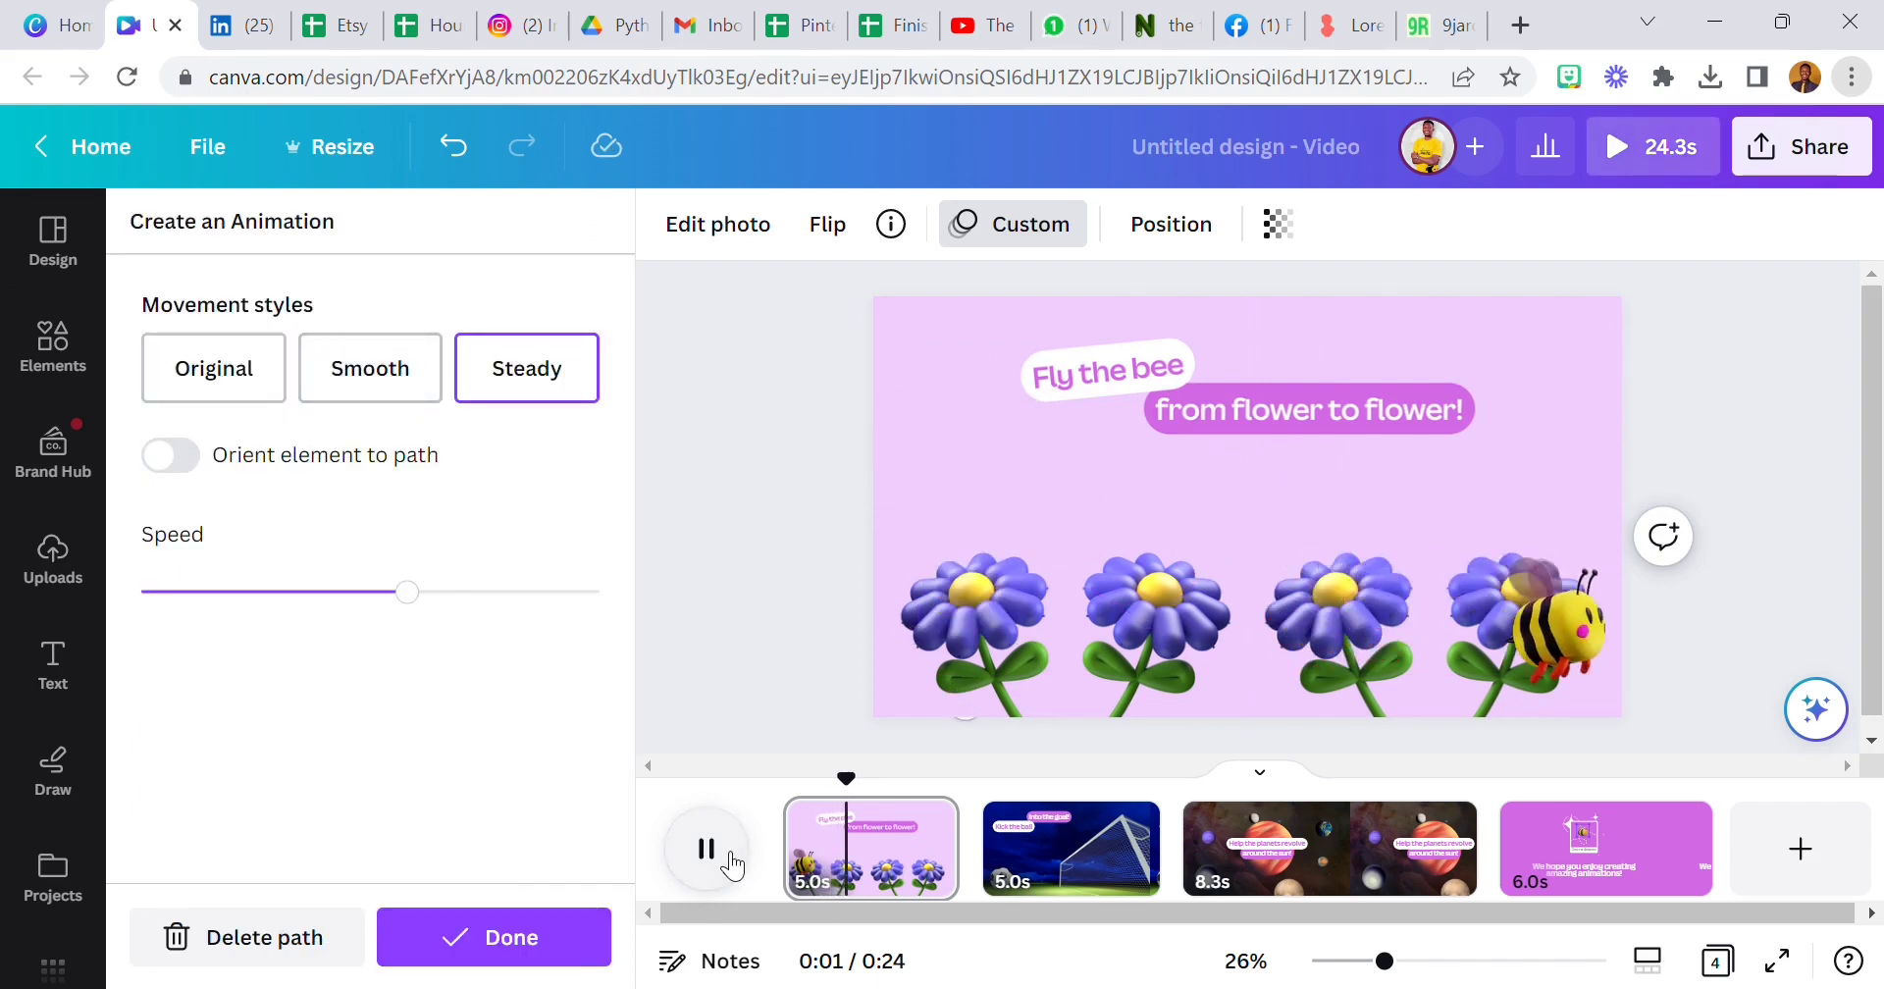
left_click(1580, 539)
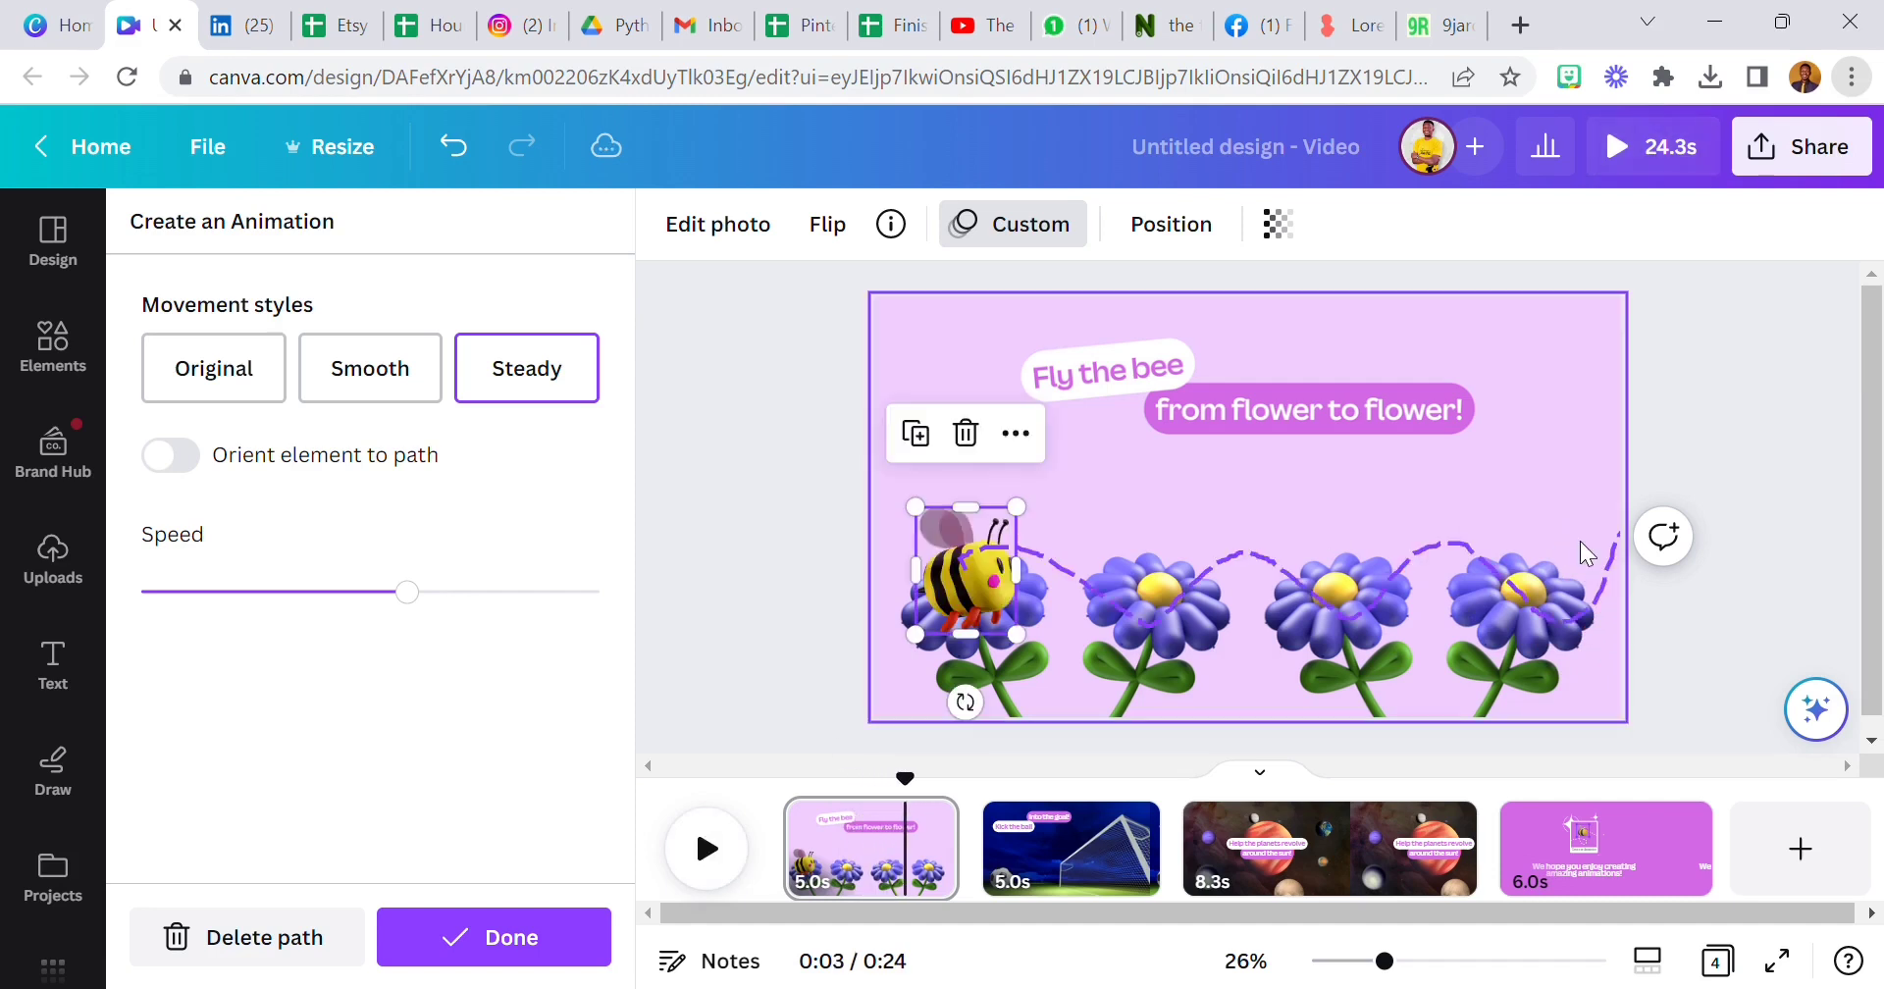
Nudge the bee slightly up, delete its path and record a new one arcing from the first flower to the fourth.
left_click_drag(1073, 491, 995, 561)
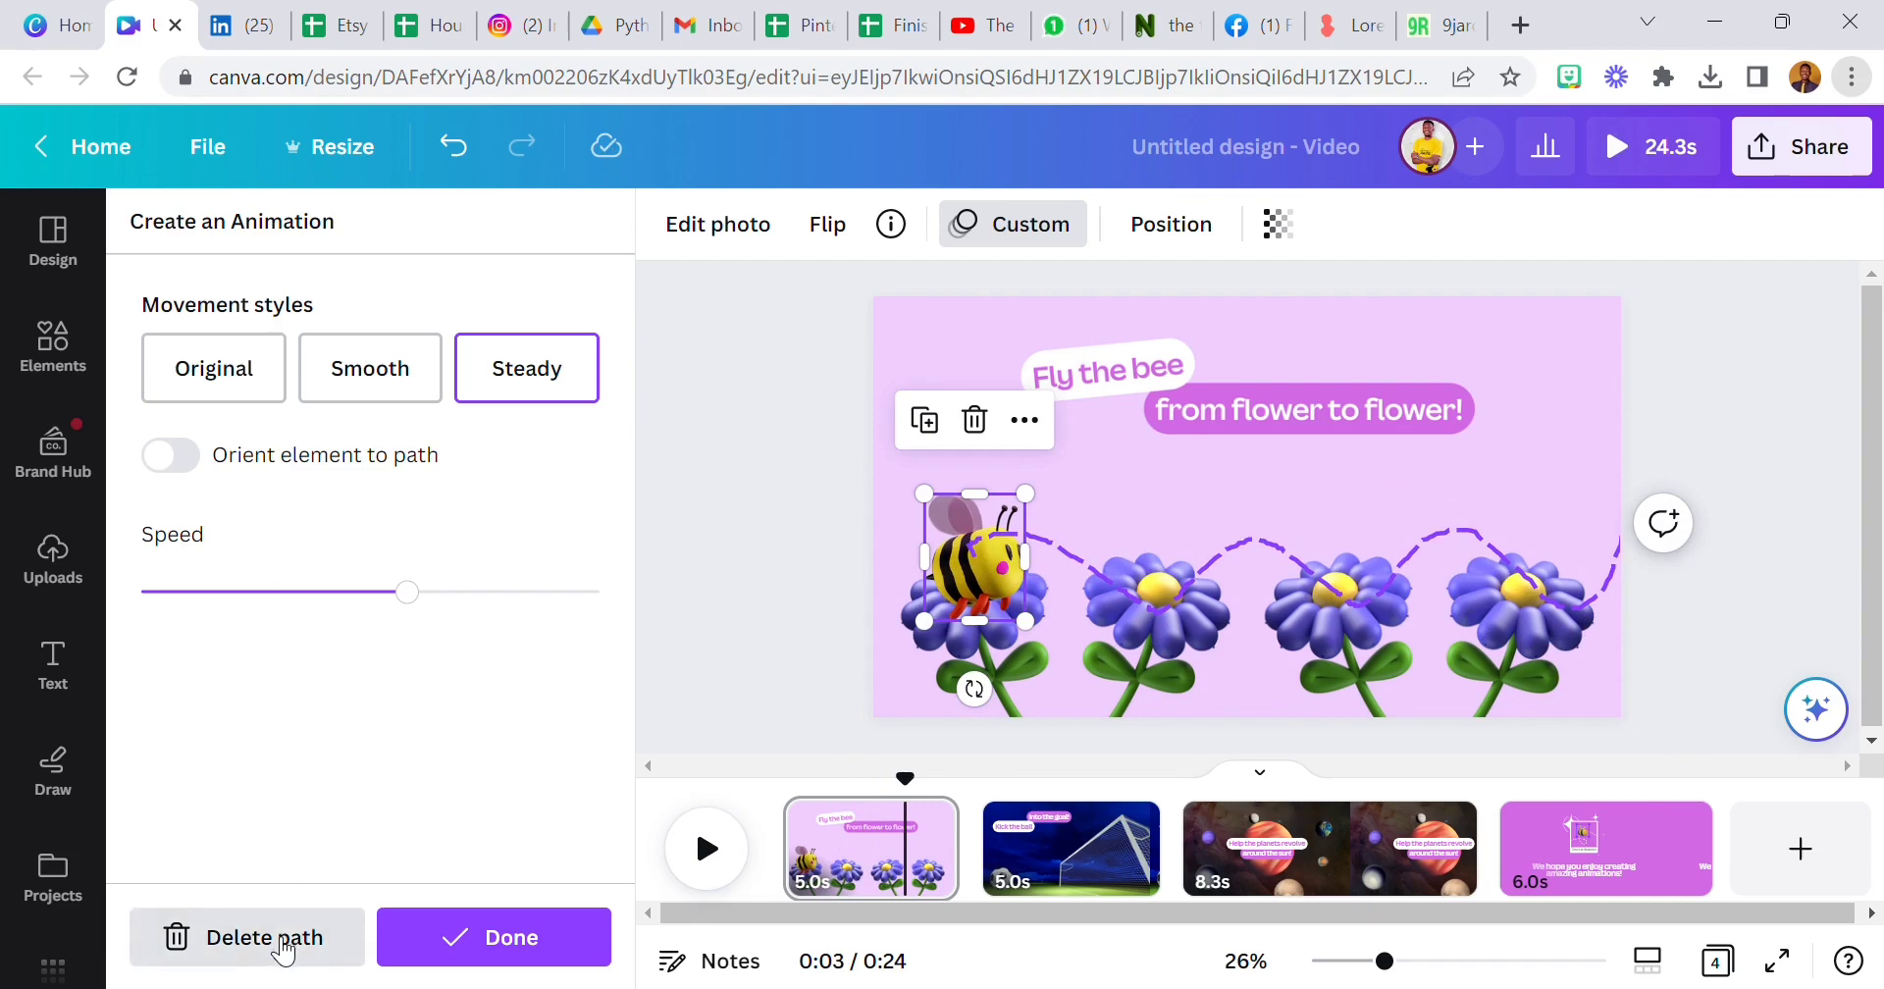
left_click(279, 938)
mouse_move(971, 574)
left_mouse_down()
mouse_move(1024, 491)
mouse_move(1110, 503)
mouse_move(1191, 581)
mouse_move(1283, 511)
mouse_move(1361, 568)
mouse_move(1452, 505)
mouse_move(1520, 579)
left_mouse_up()
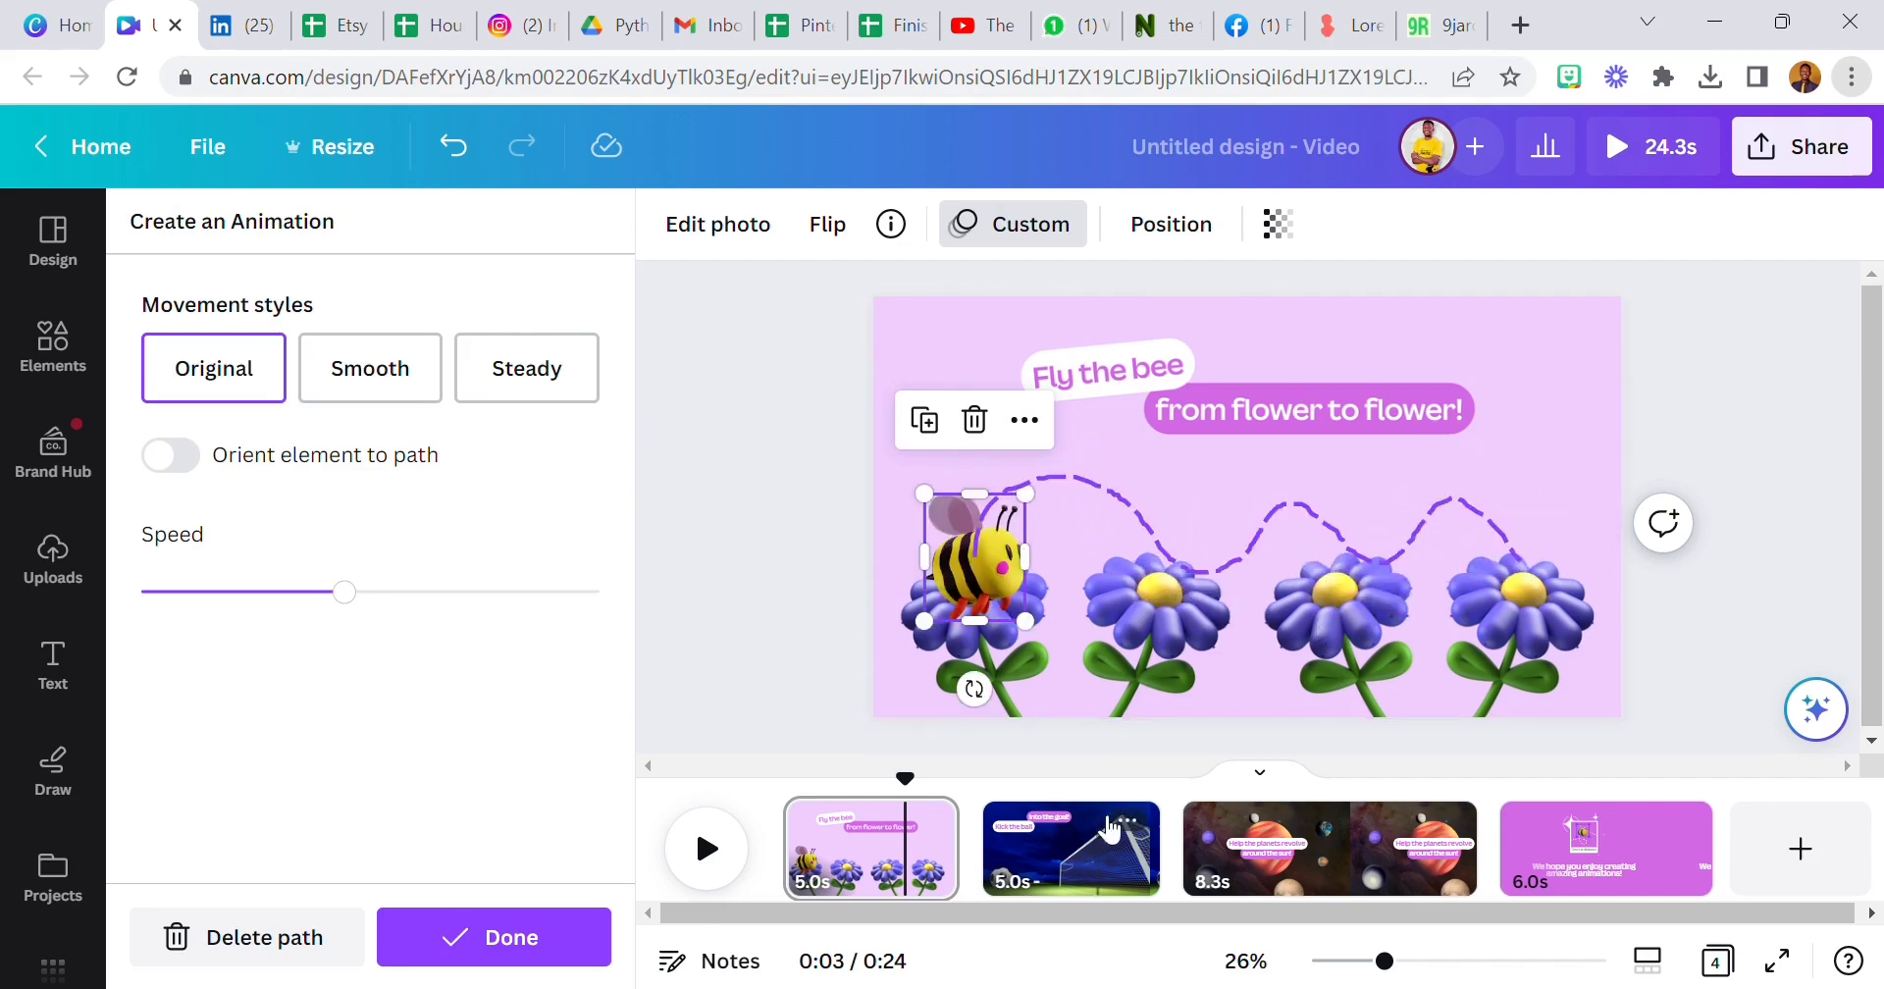
Start Create an Animation for the soccer ball on the second page and record a path from the grass into the goal net.
left_click(1069, 869)
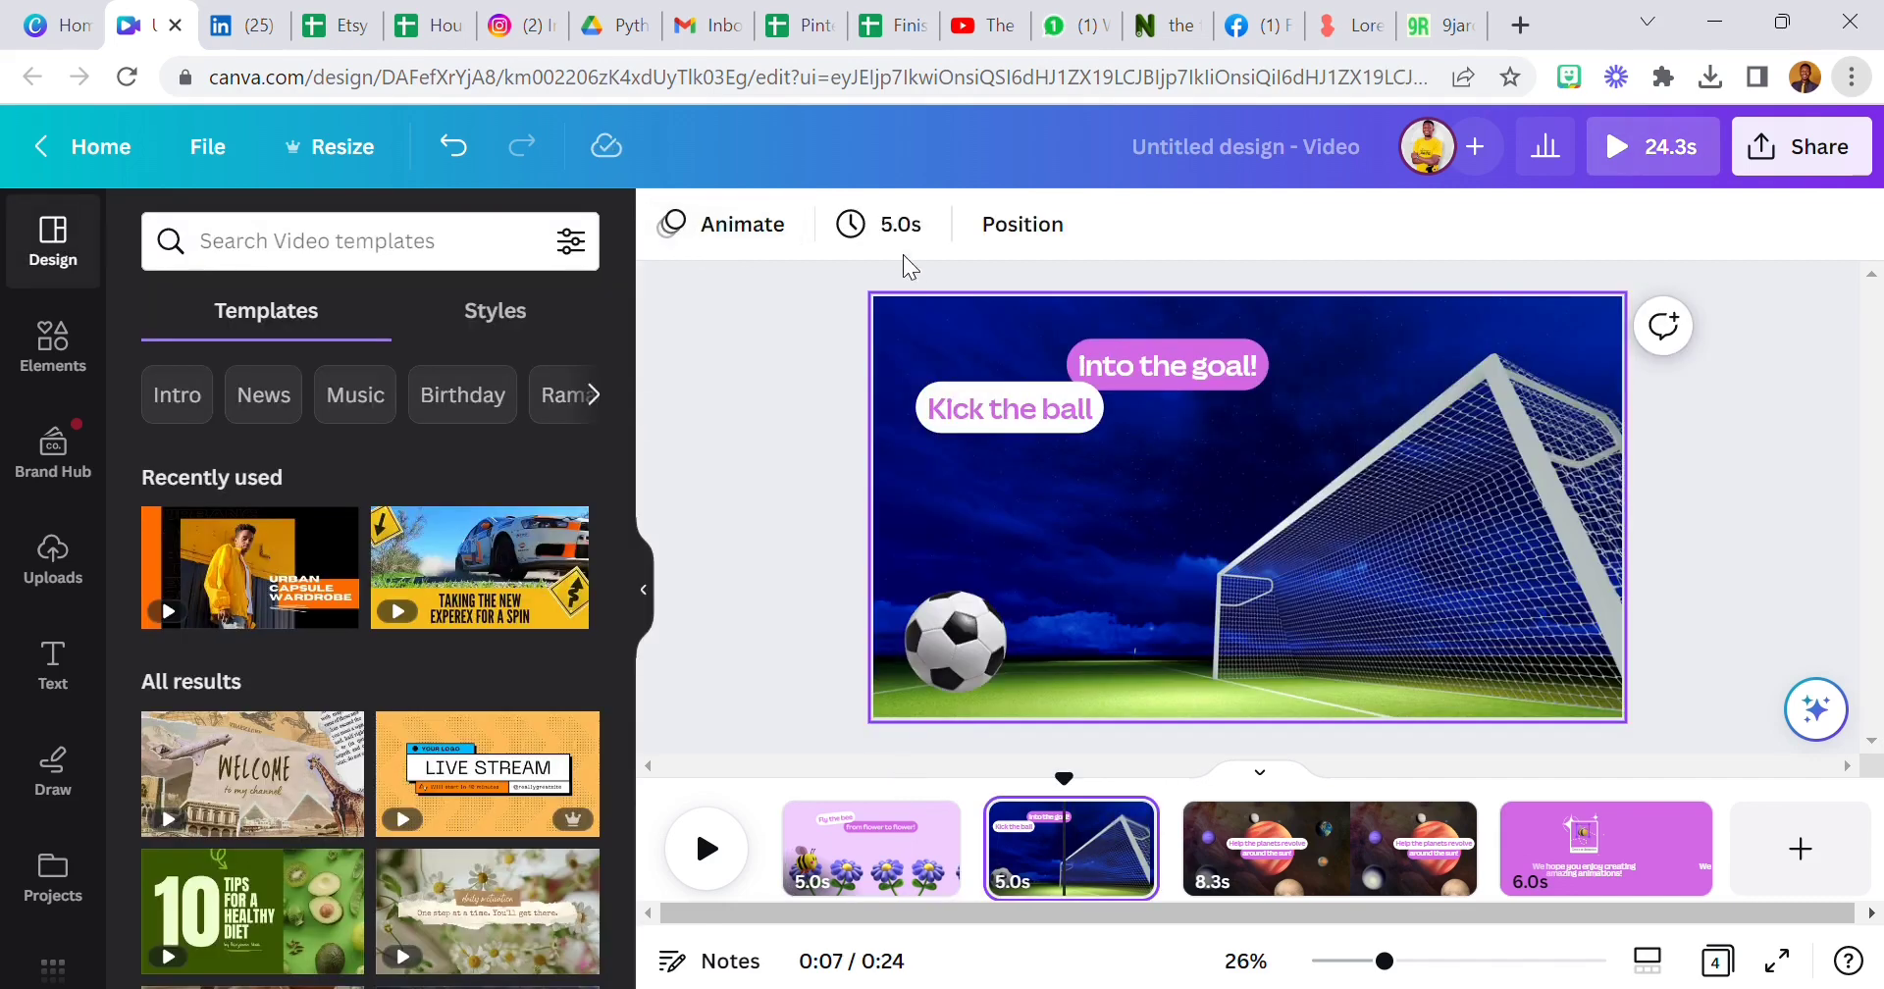
left_click(692, 224)
left_click(951, 632)
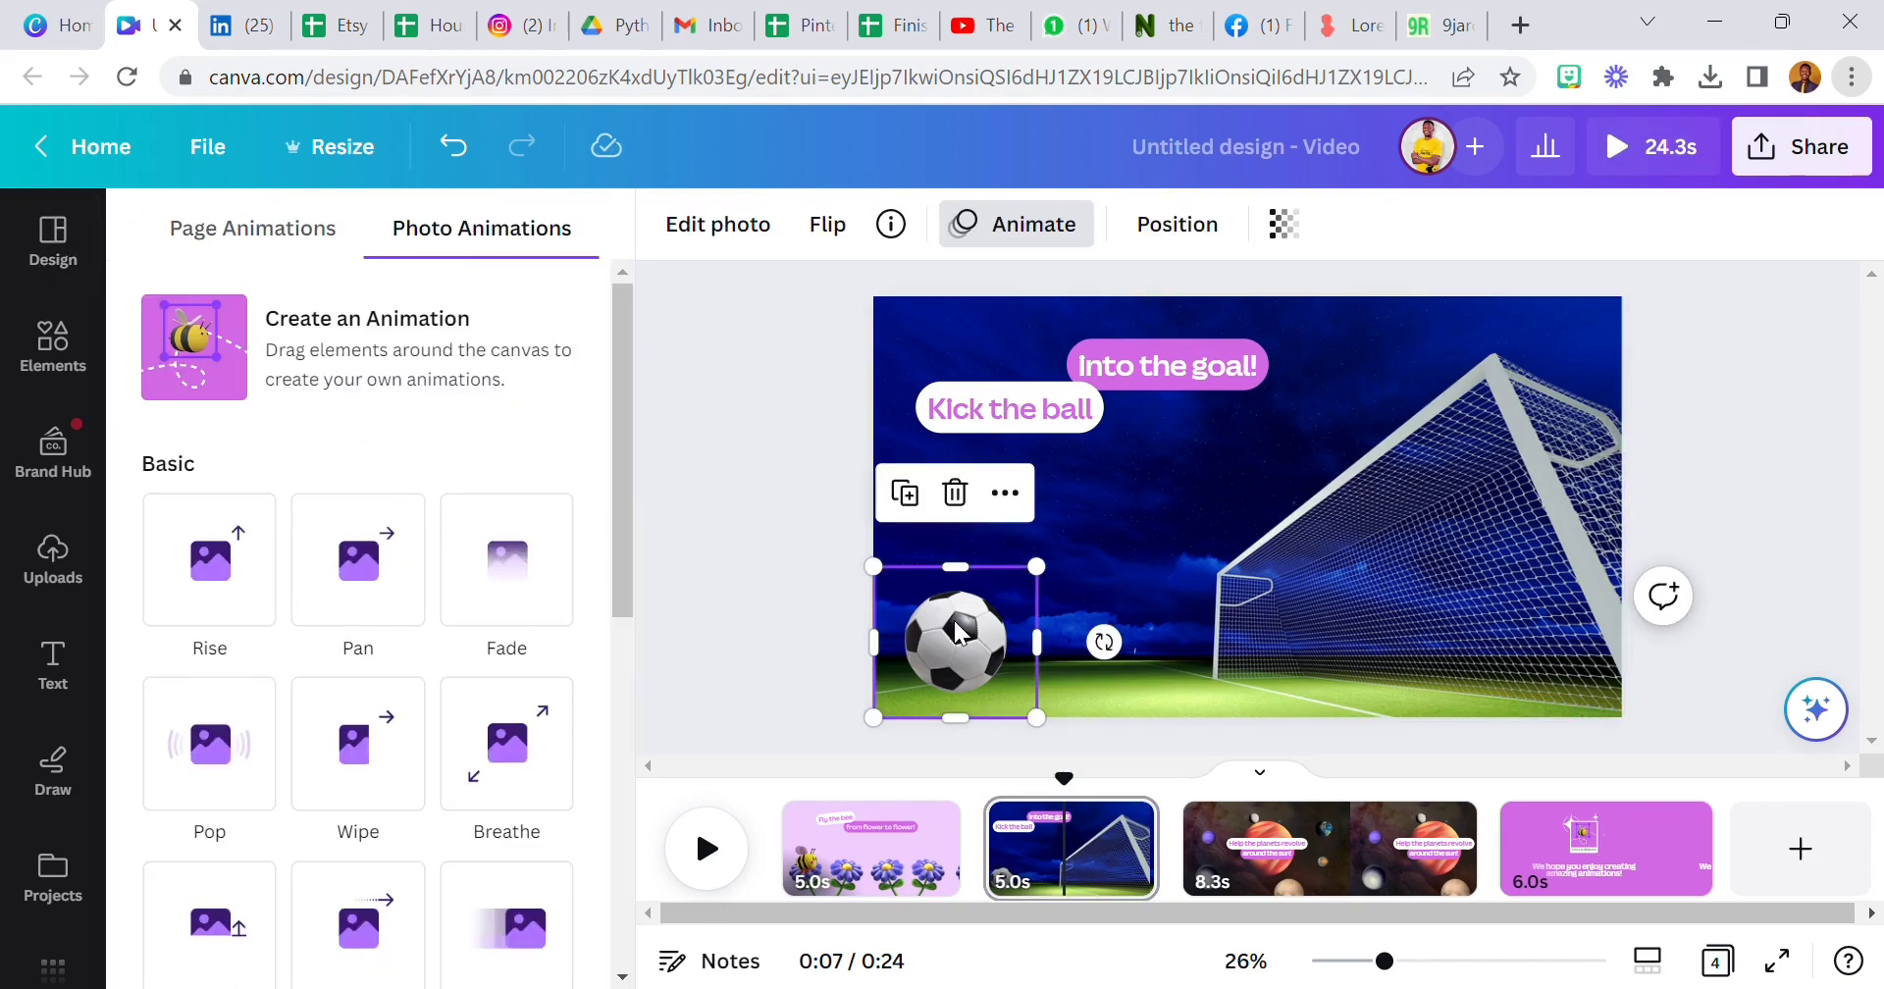
left_click(281, 399)
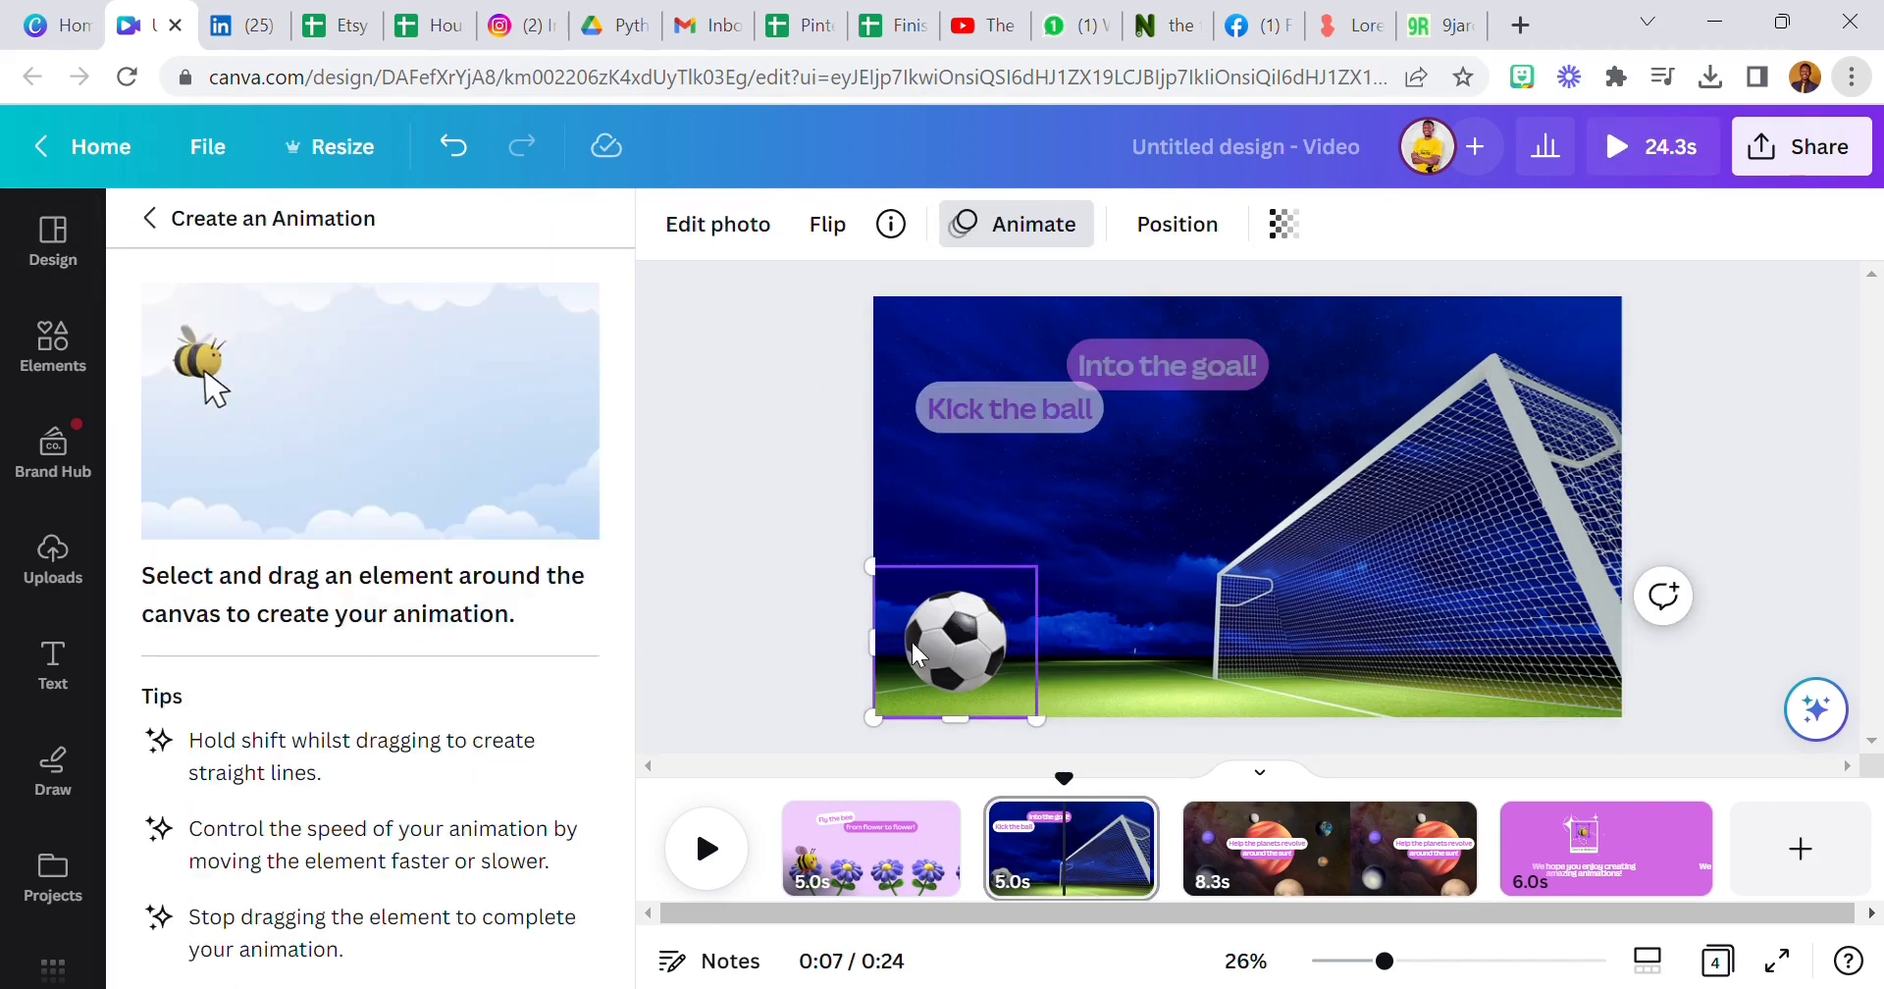
left_click_drag(922, 656, 1437, 569)
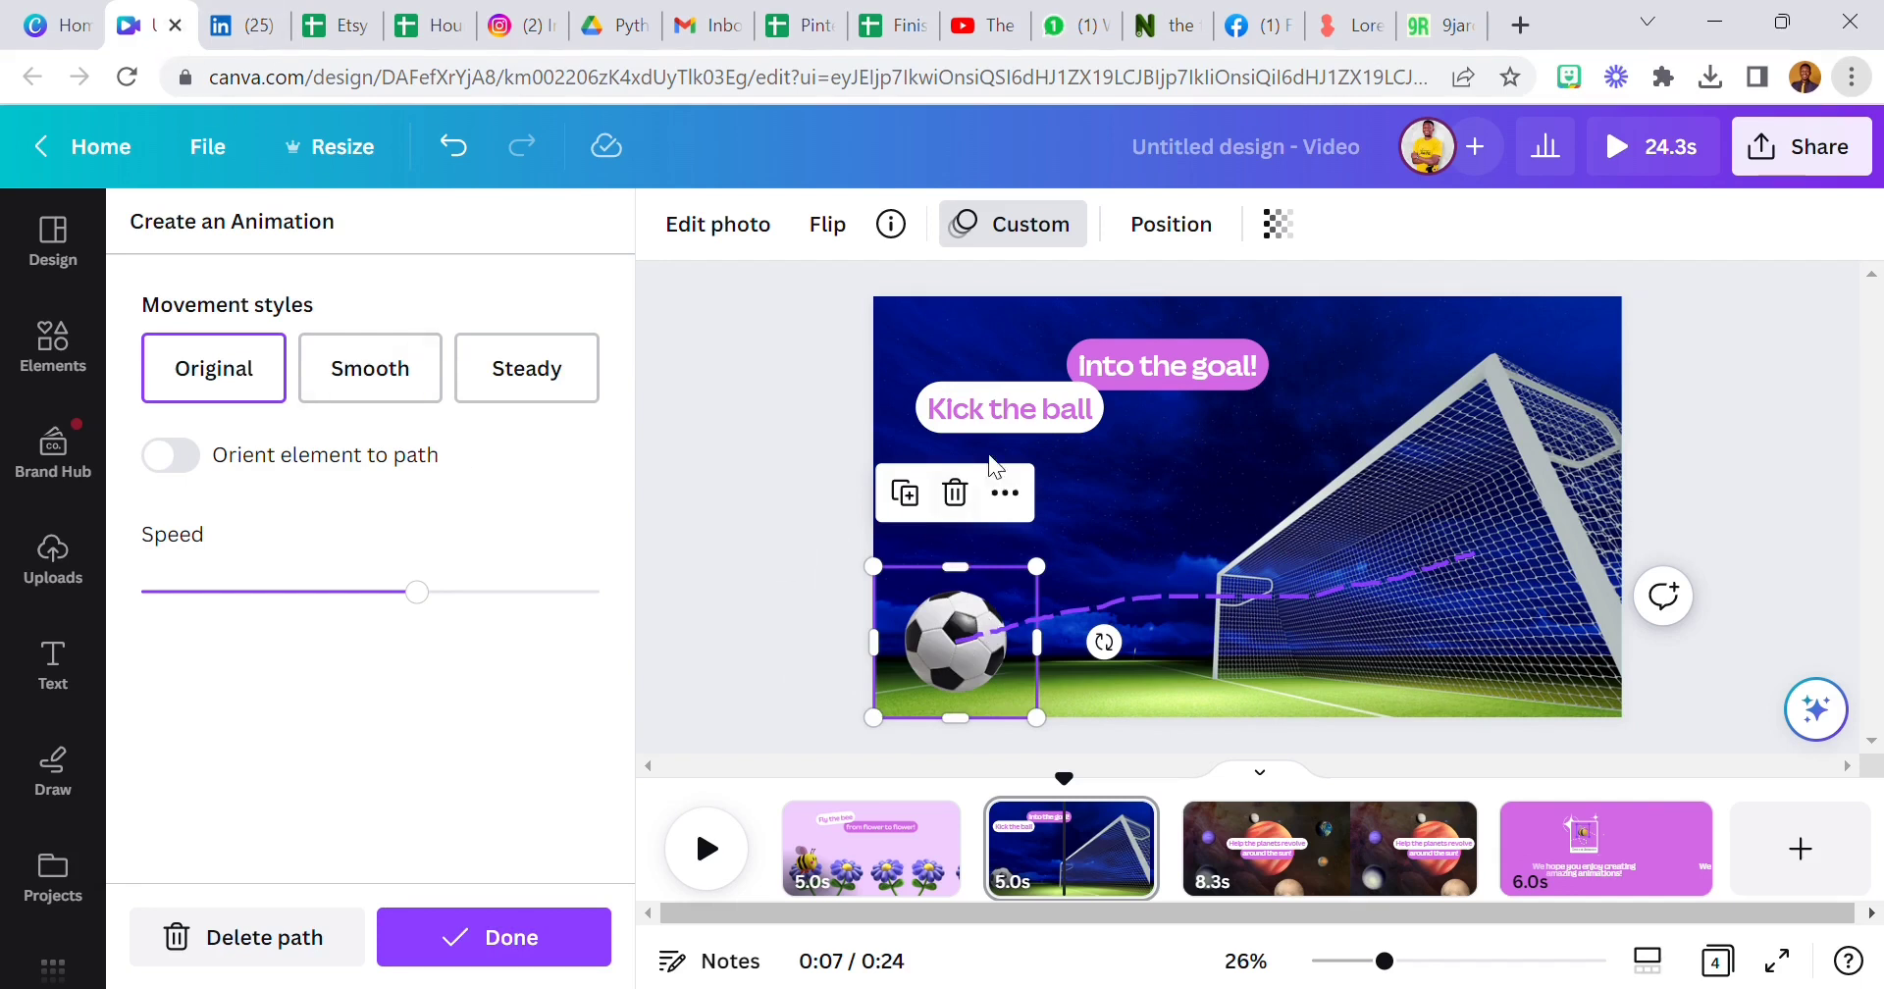
Shift the ball slightly up and left, delete its path and record a new one into the goal net.
mouse_move(949, 655)
left_mouse_down()
mouse_move(1002, 594)
mouse_move(1193, 563)
mouse_move(932, 634)
left_mouse_up()
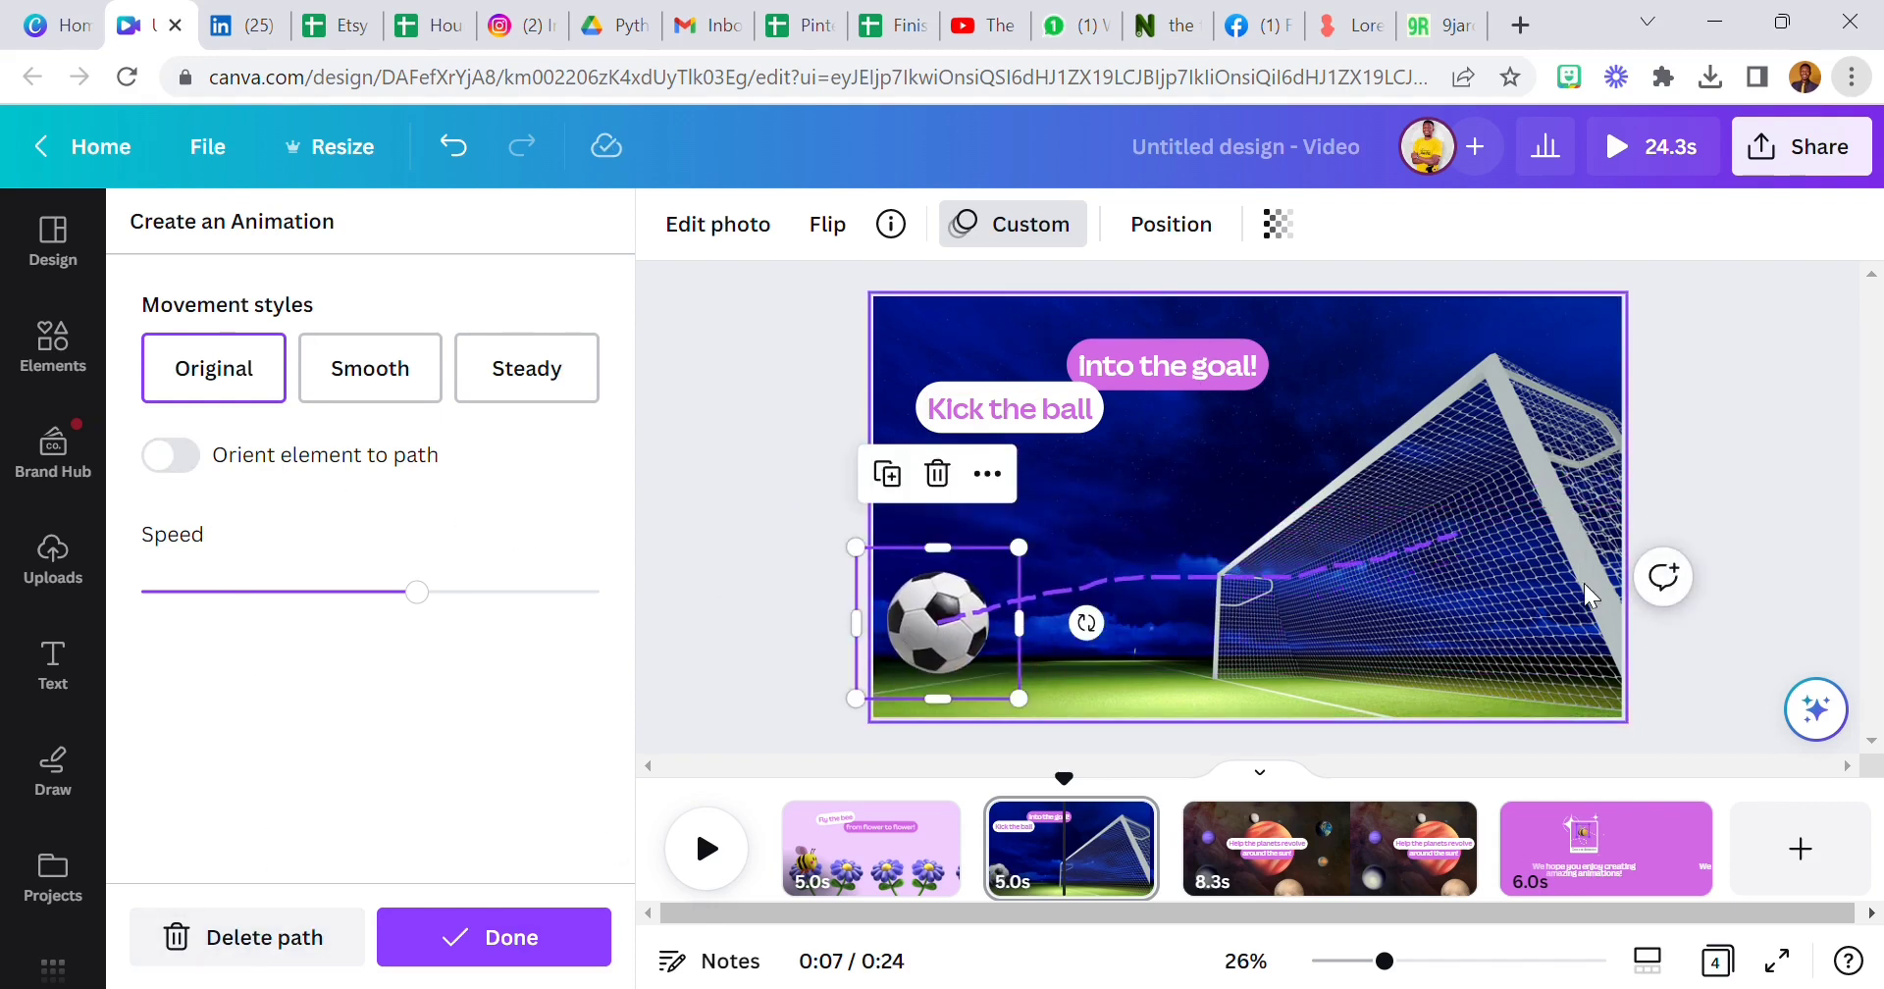
left_click(252, 940)
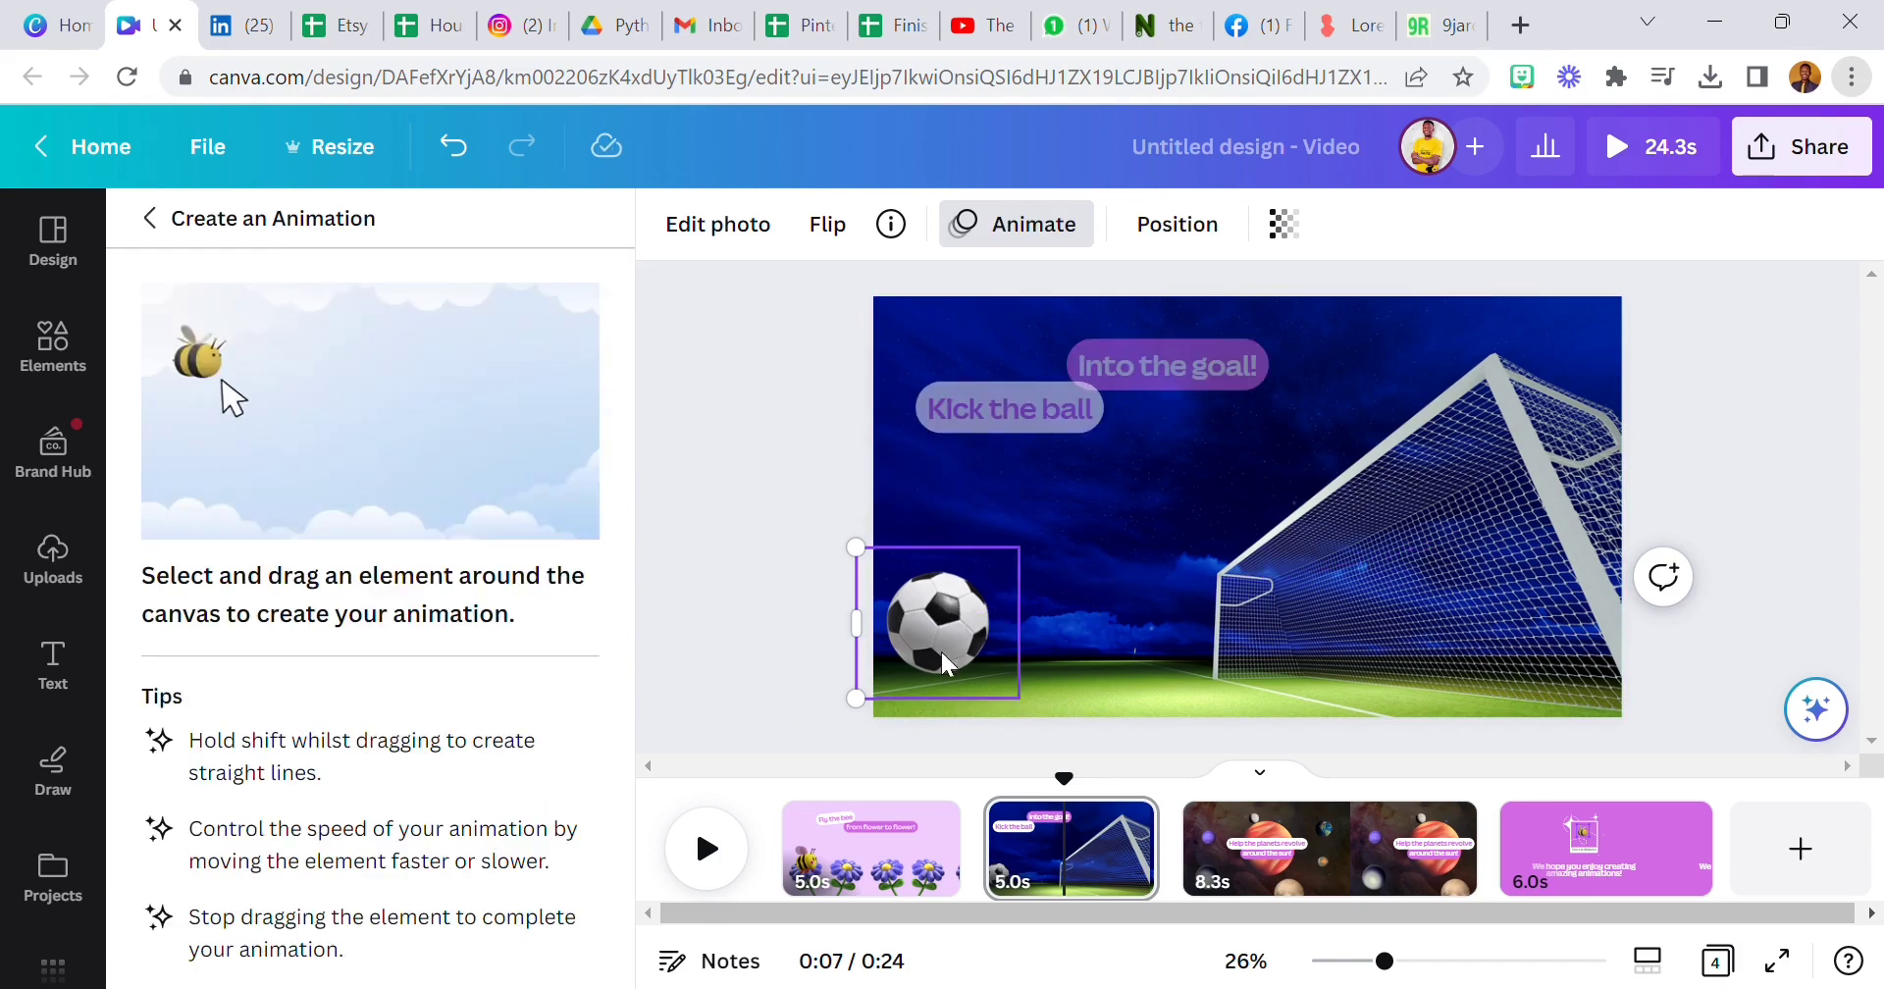
left_click_drag(944, 665, 1493, 638)
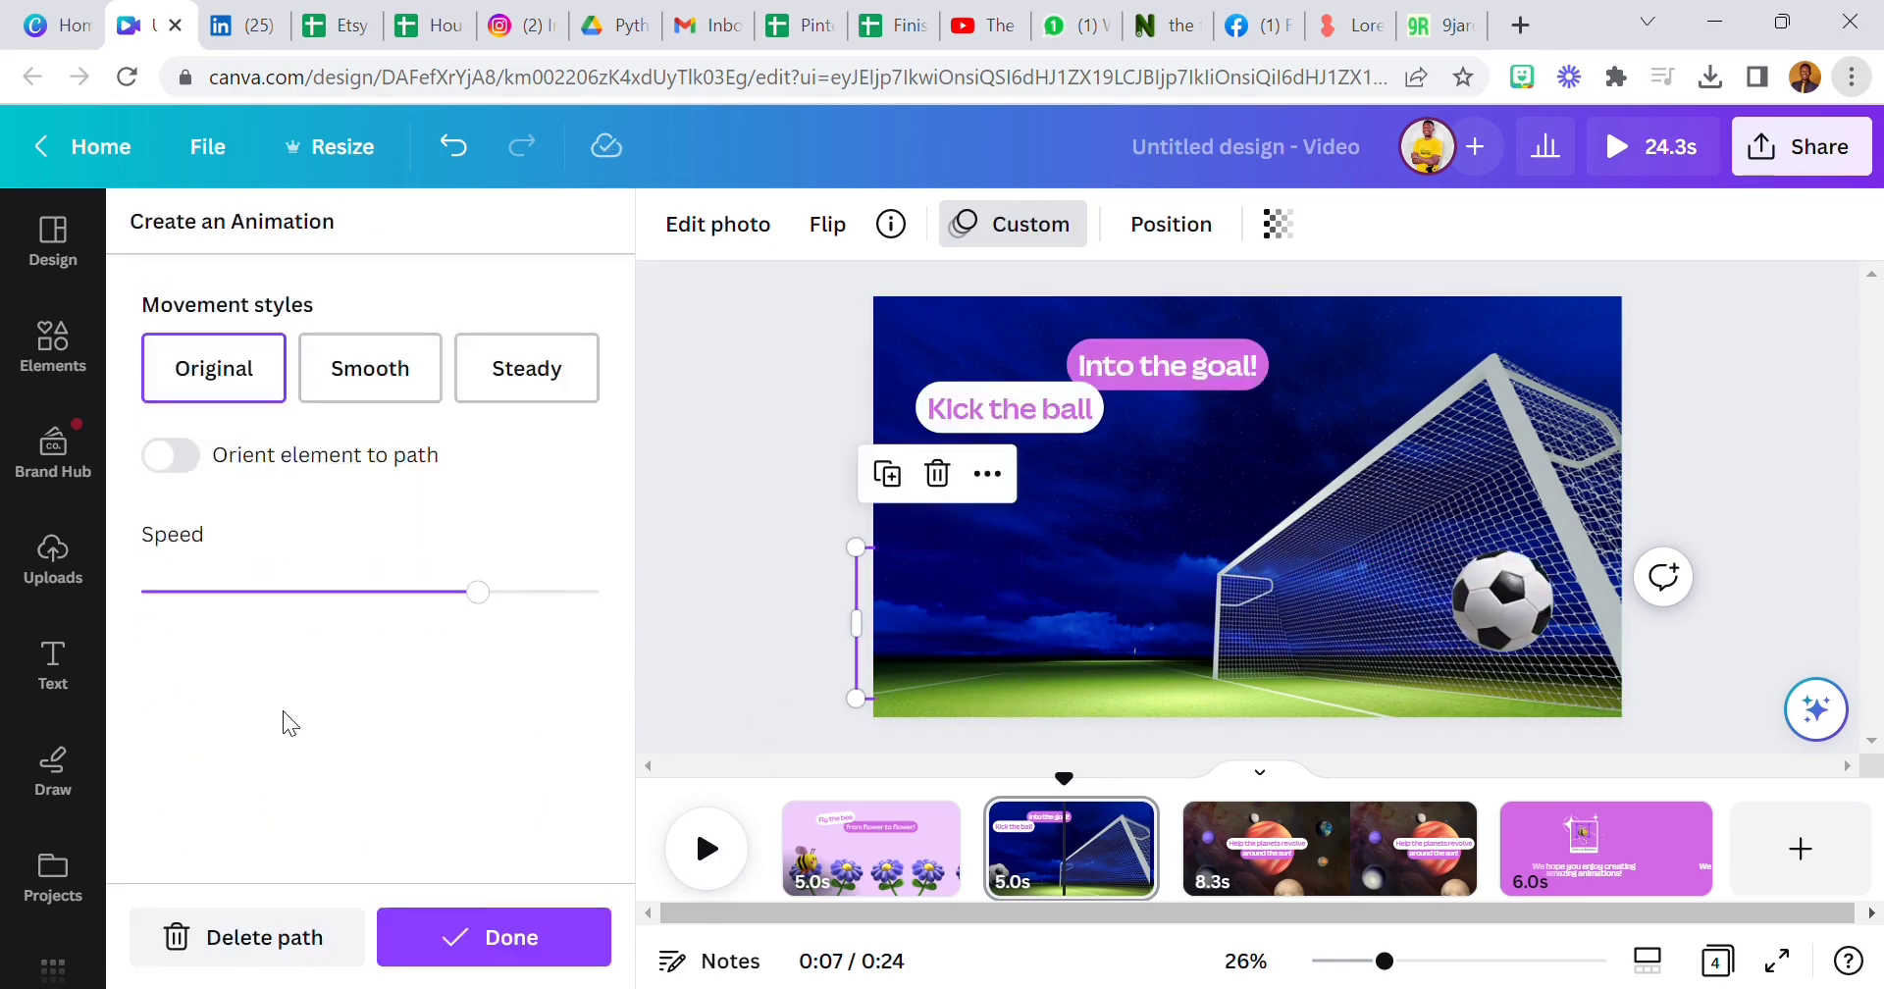
Lower the ball animation's speed to near the minimum and choose the Smooth movement style.
left_click(233, 592)
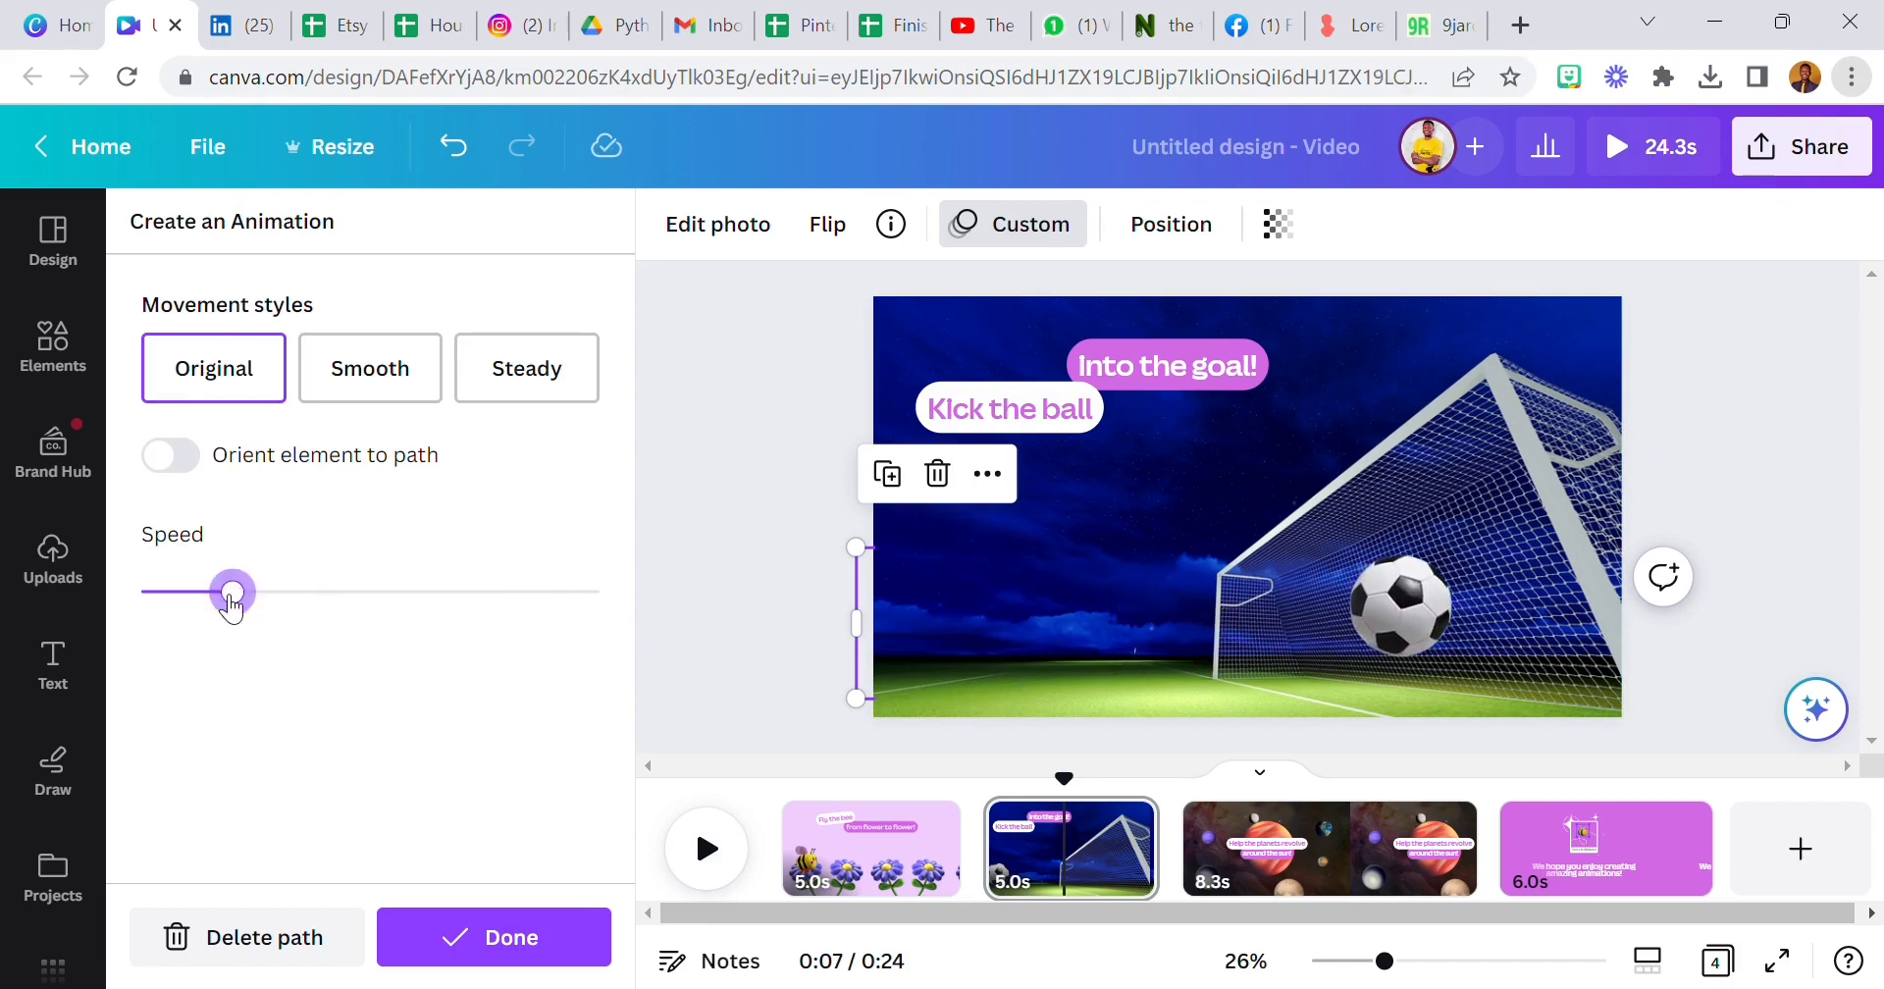
left_click_drag(232, 593, 179, 598)
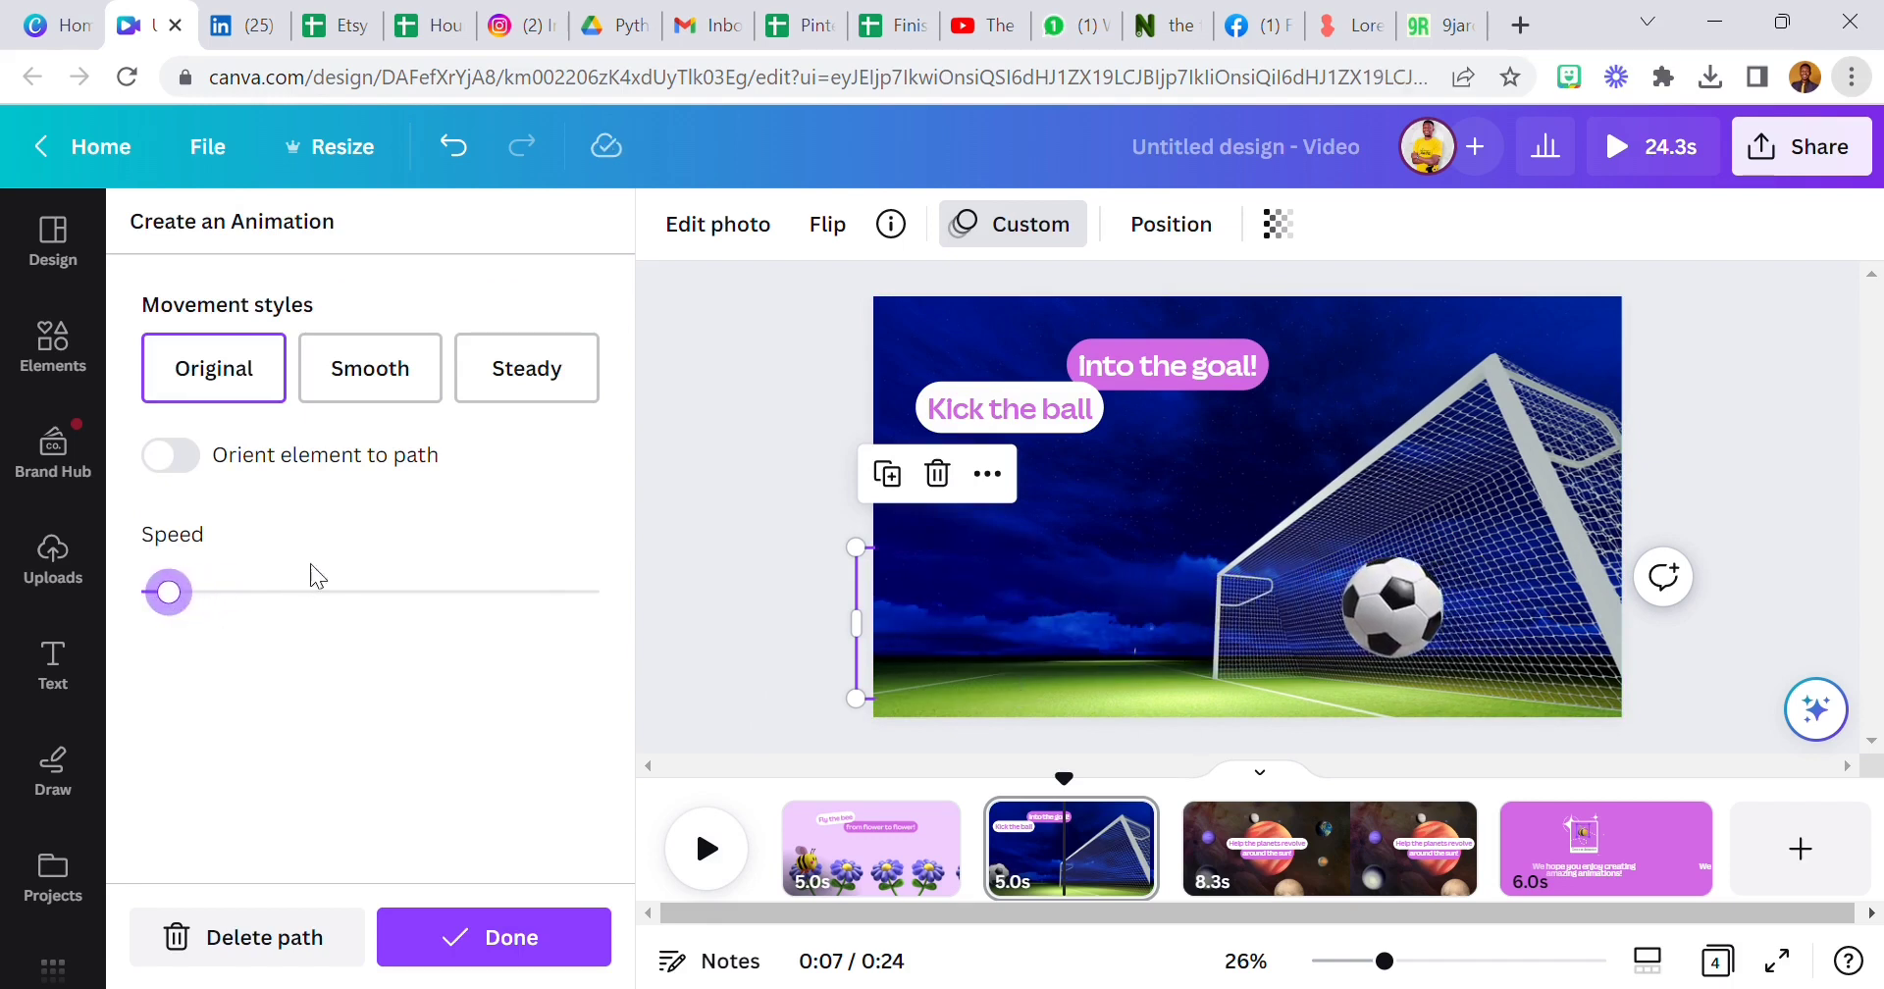
left_click(406, 376)
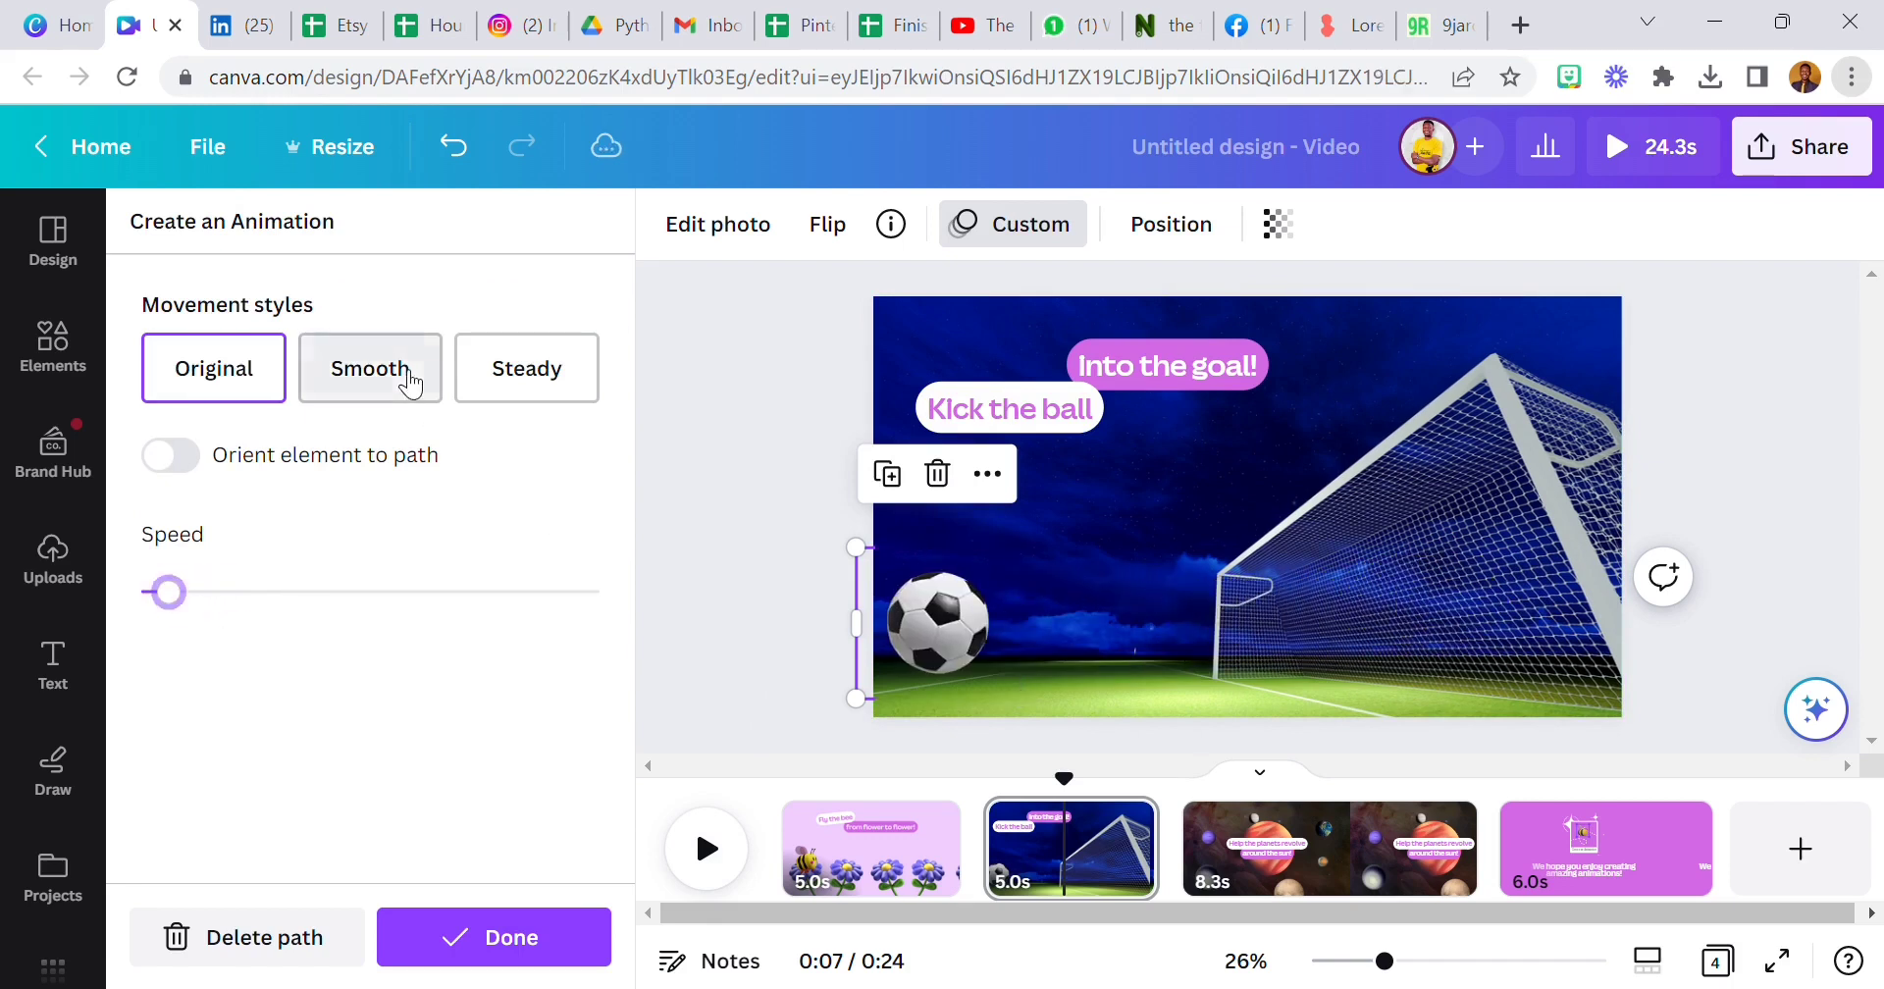
Close the animation design, open the Beat Sync sample video from the Canva Create features and play its first few clips.
left_click(176, 23)
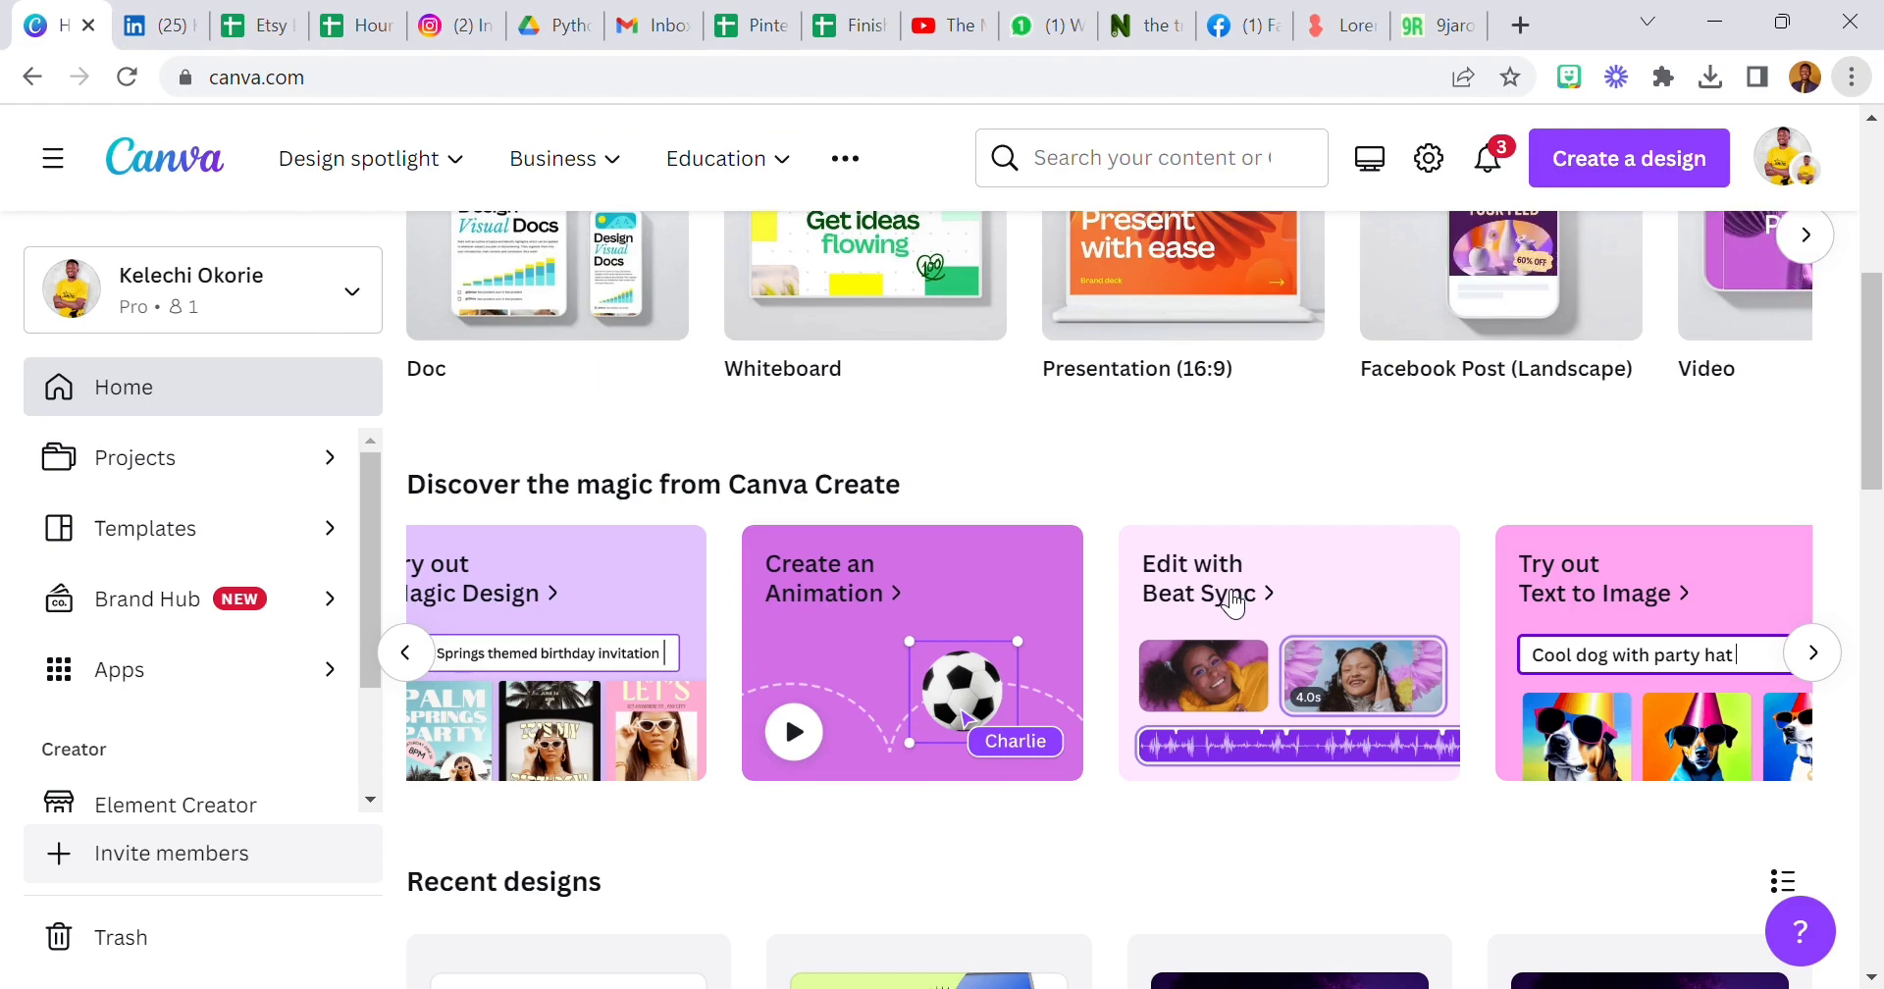
left_click(1227, 596)
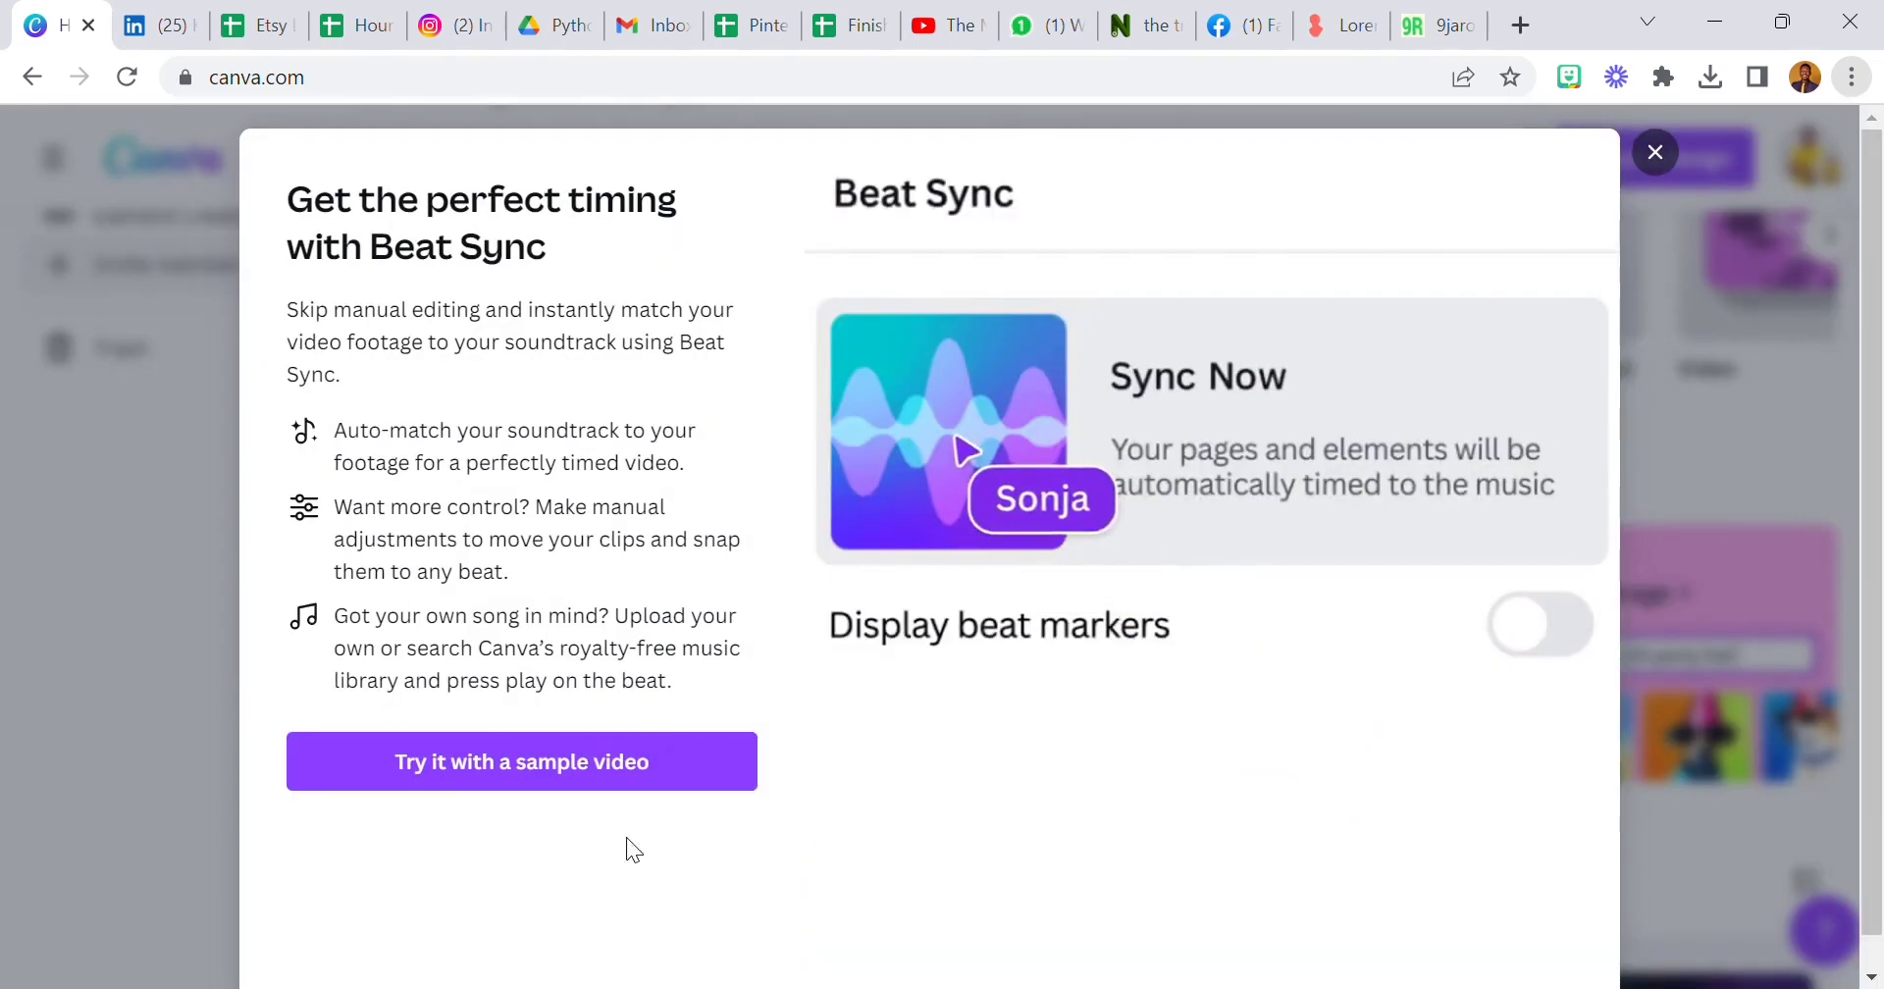
left_click(457, 755)
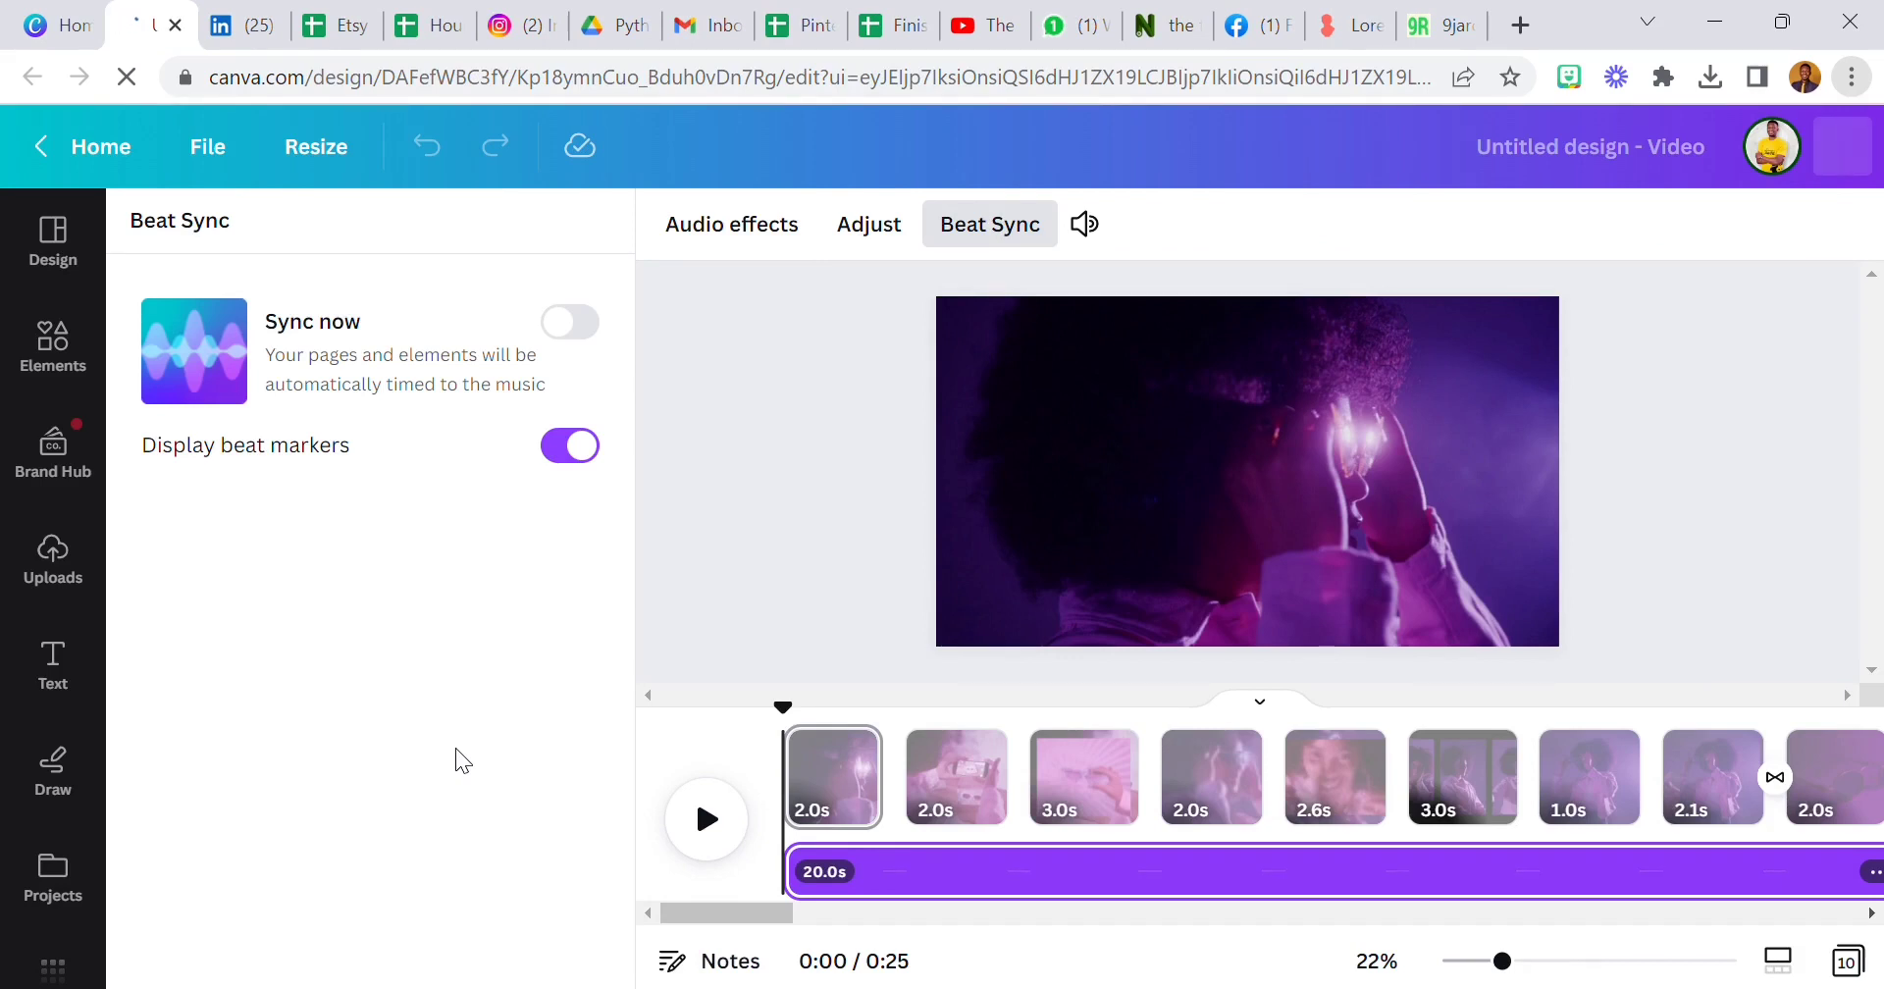
left_click(713, 830)
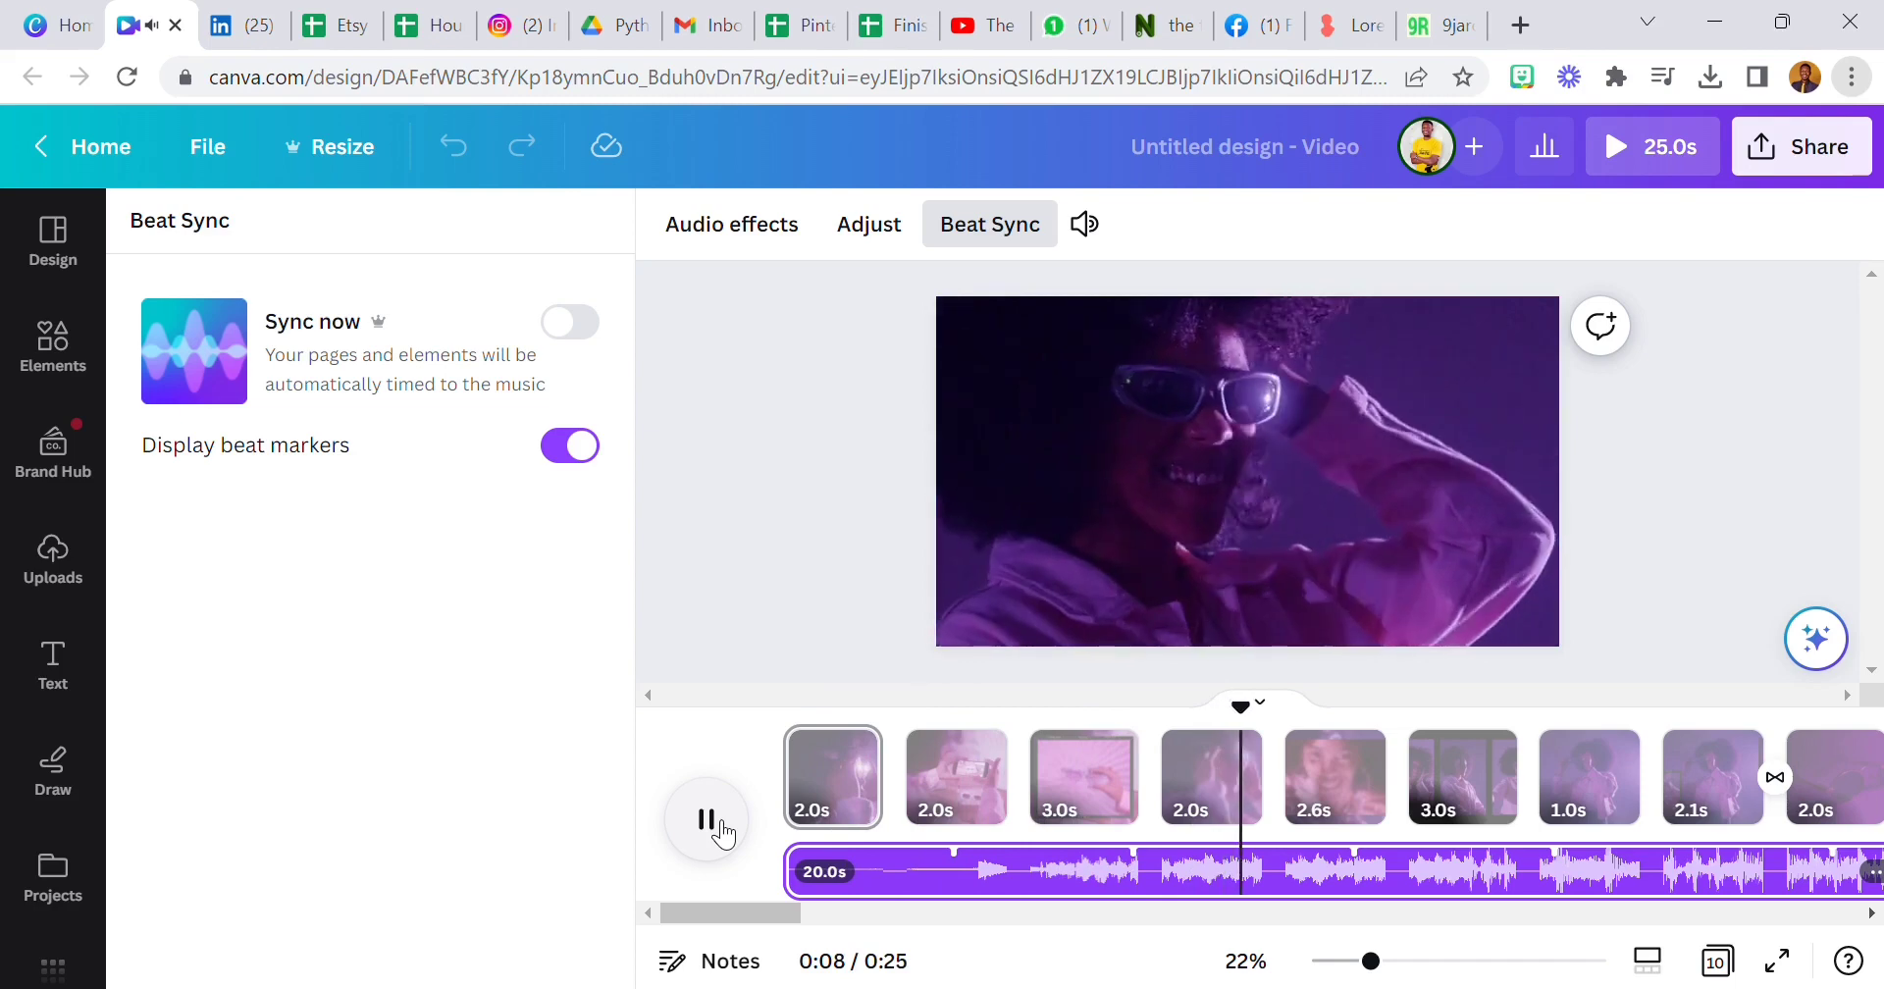
left_click(721, 834)
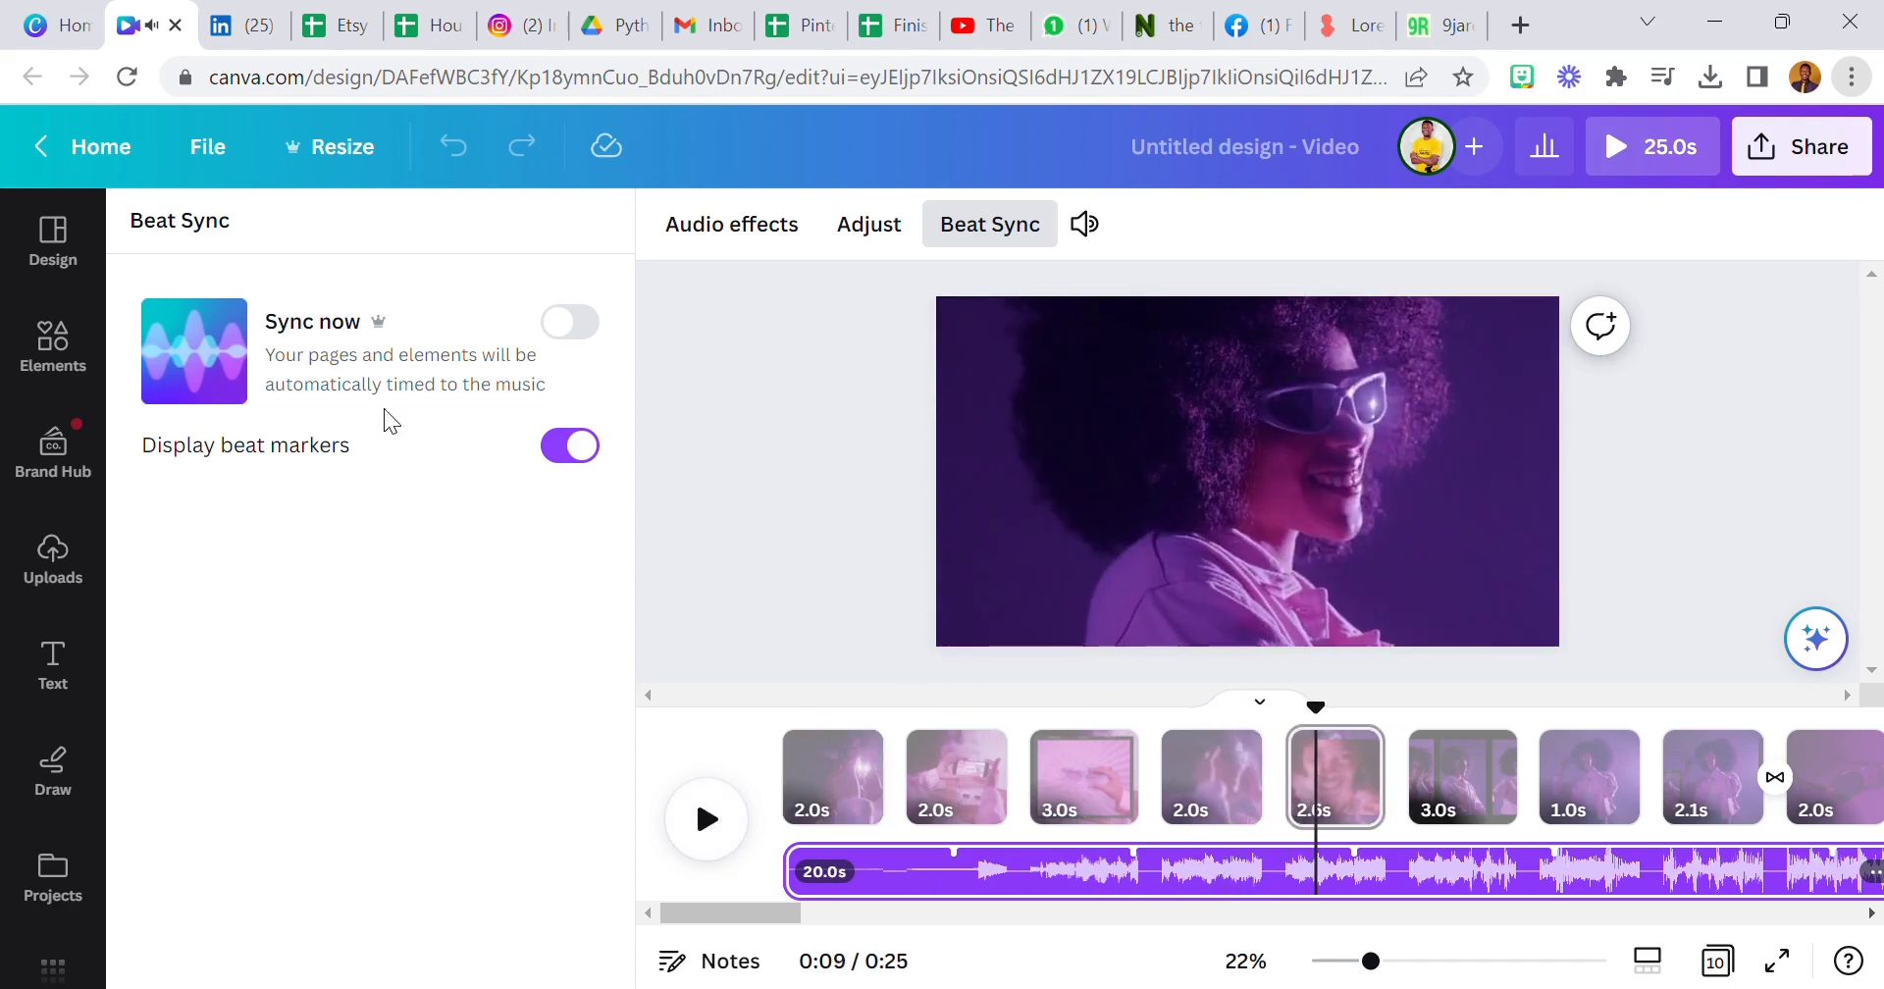
Close the Beat Sync design and start trying out Text to Image from the Canva Create features.
left_click(177, 26)
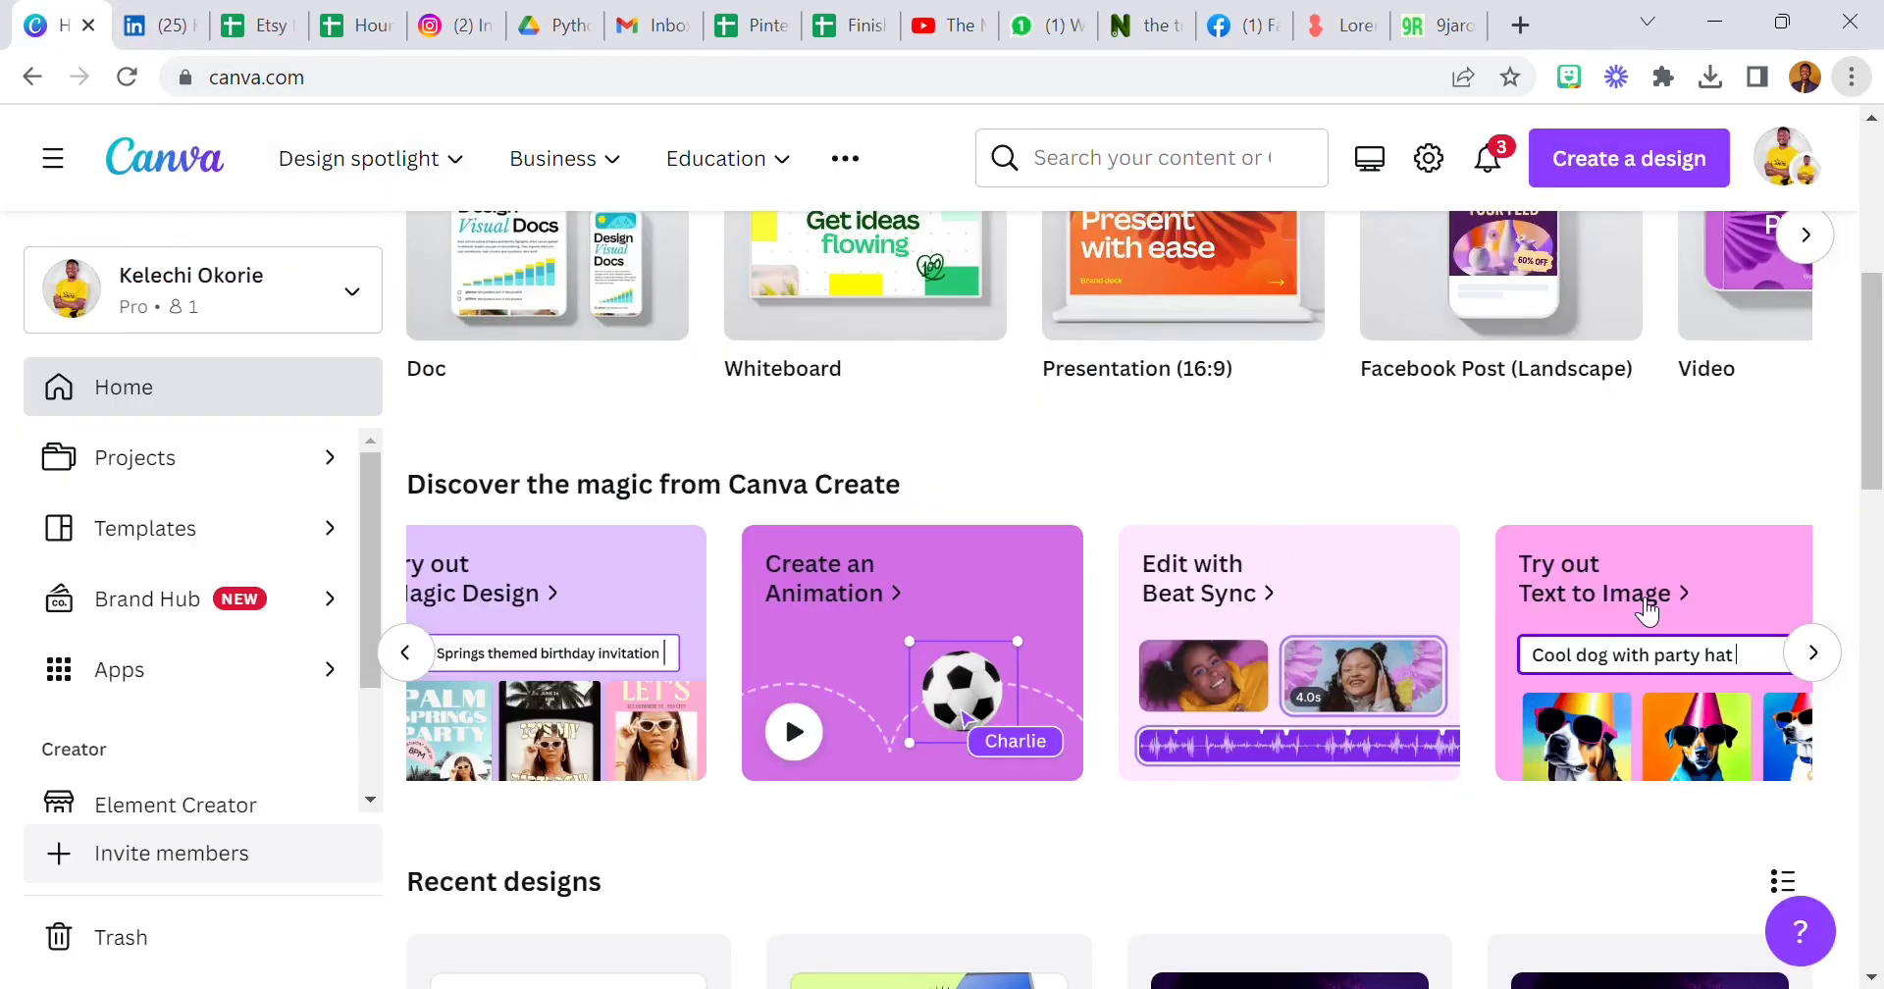
left_click(1818, 670)
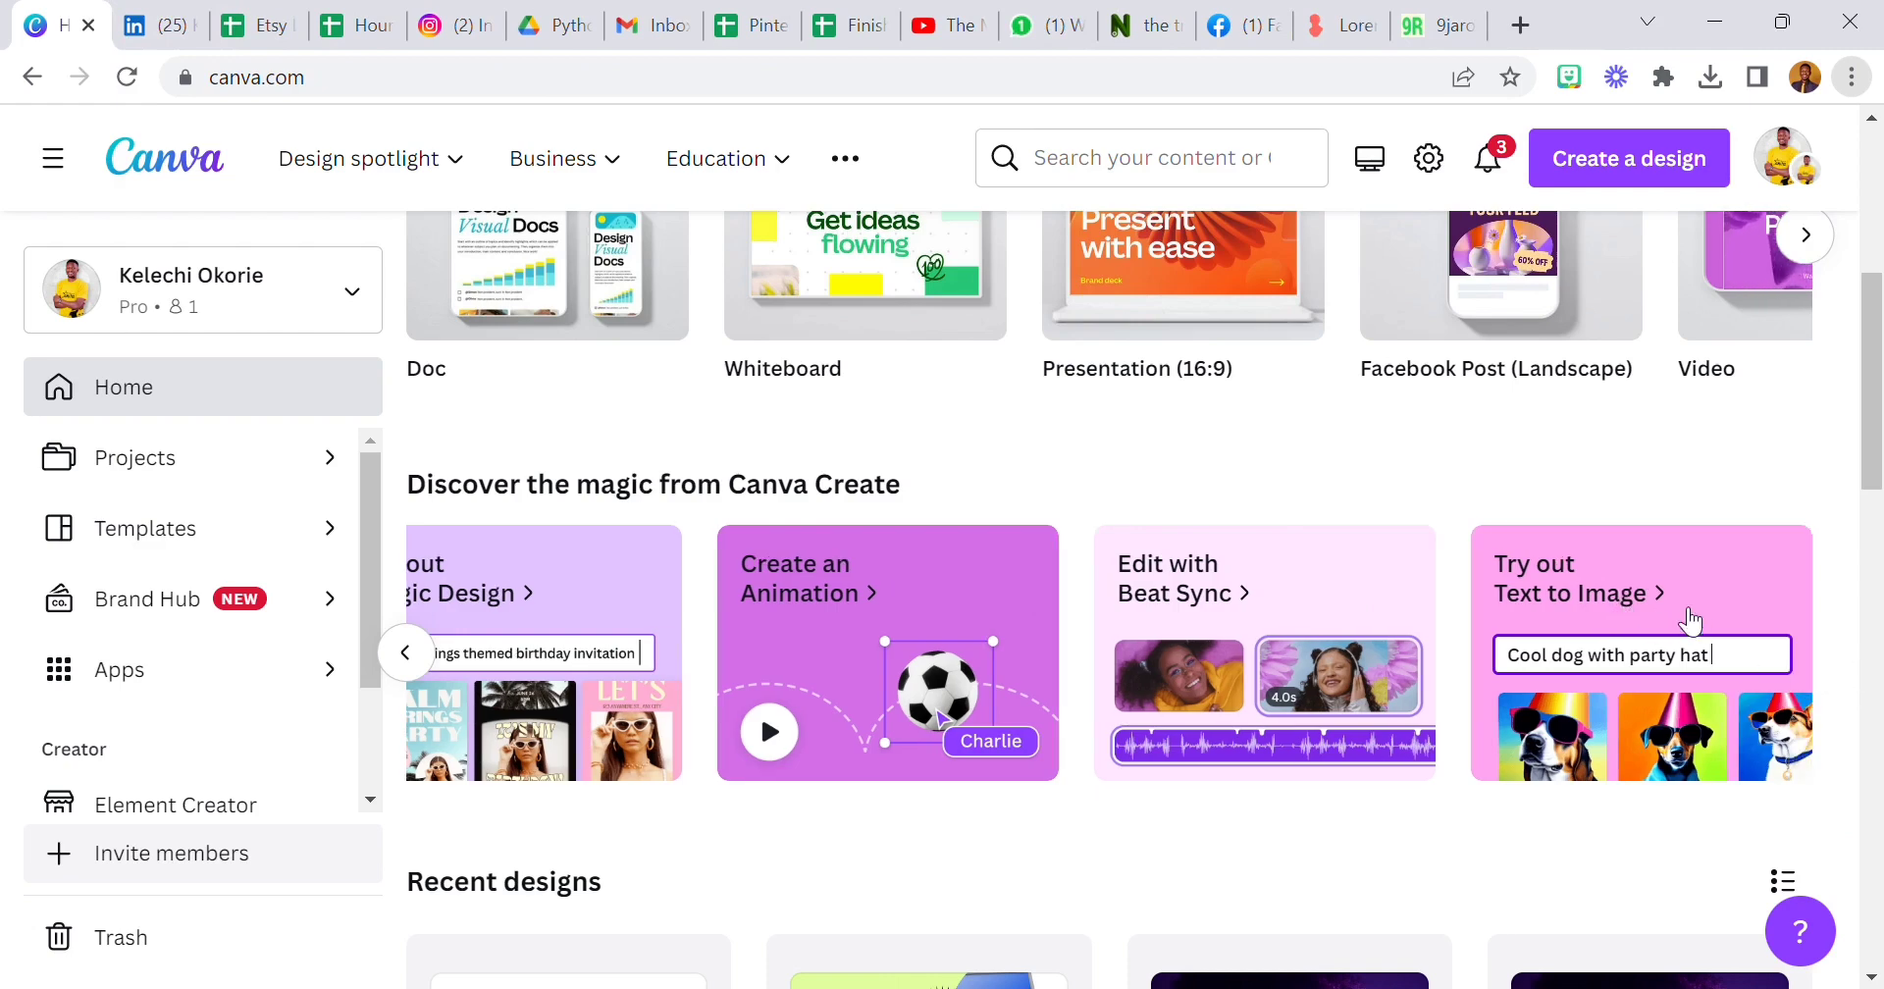
left_click(1677, 606)
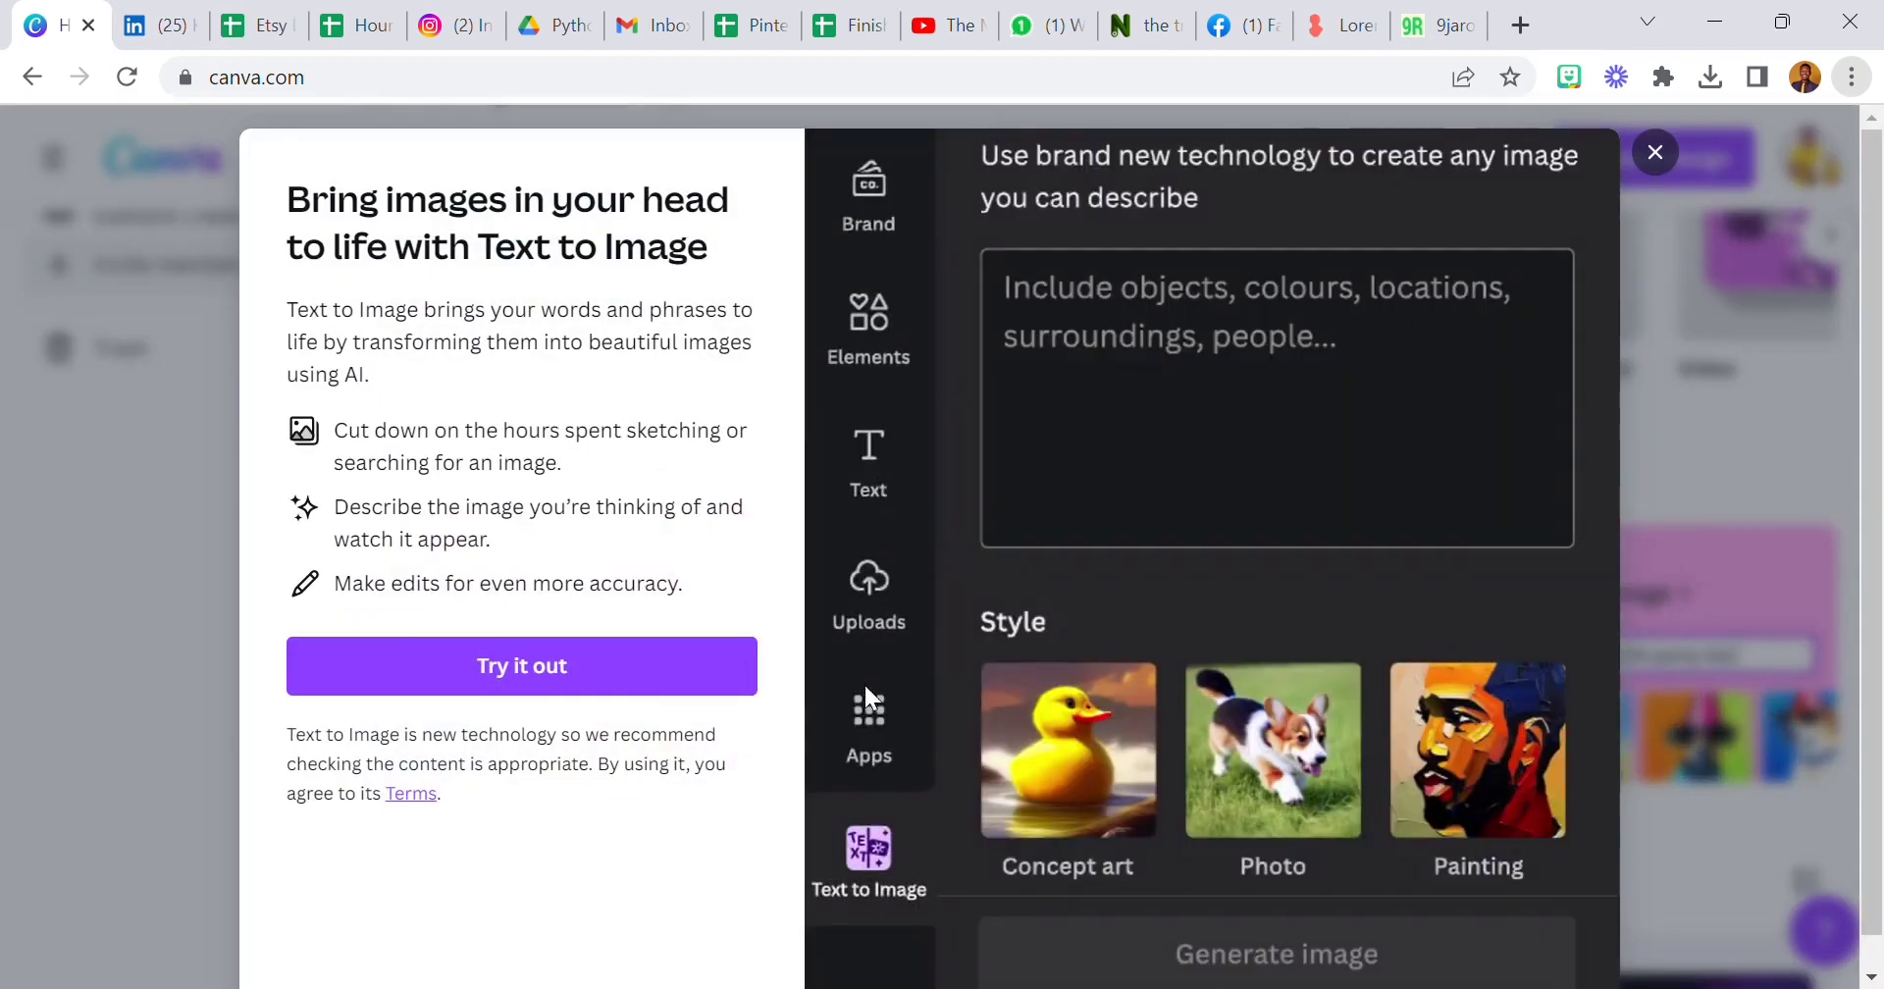
left_click(609, 677)
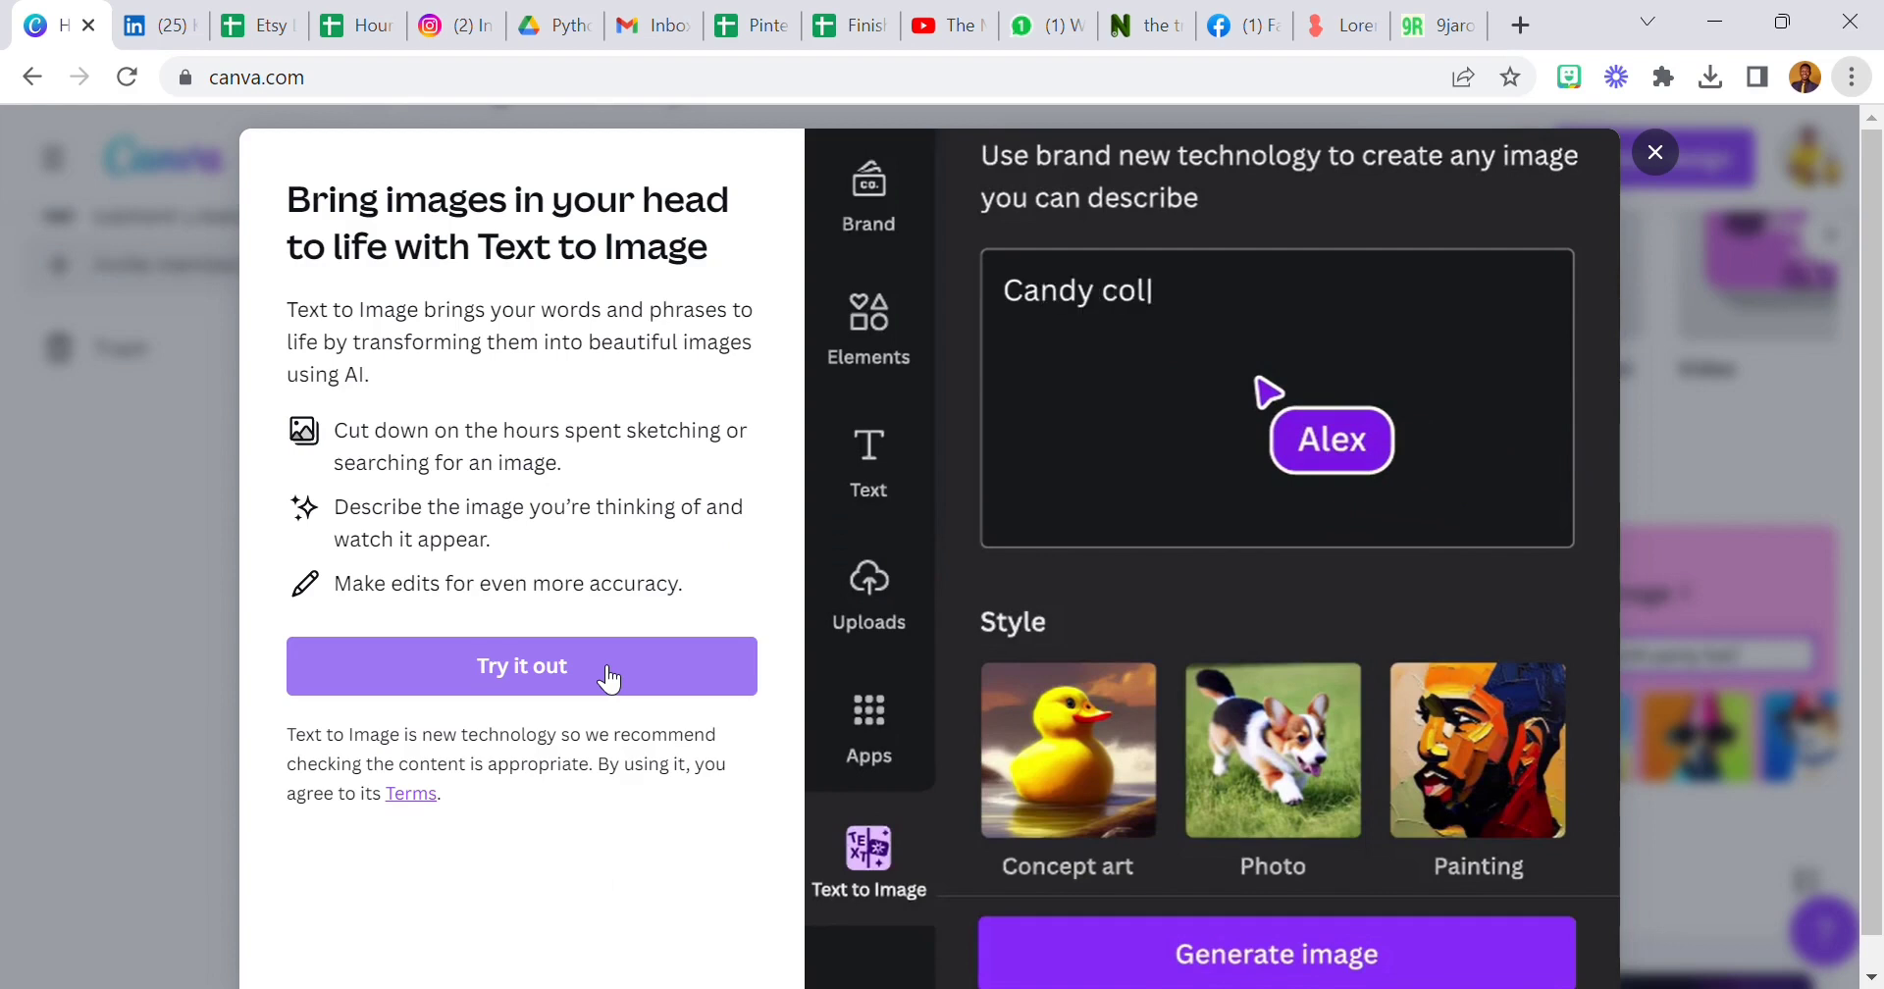
left_click(667, 675)
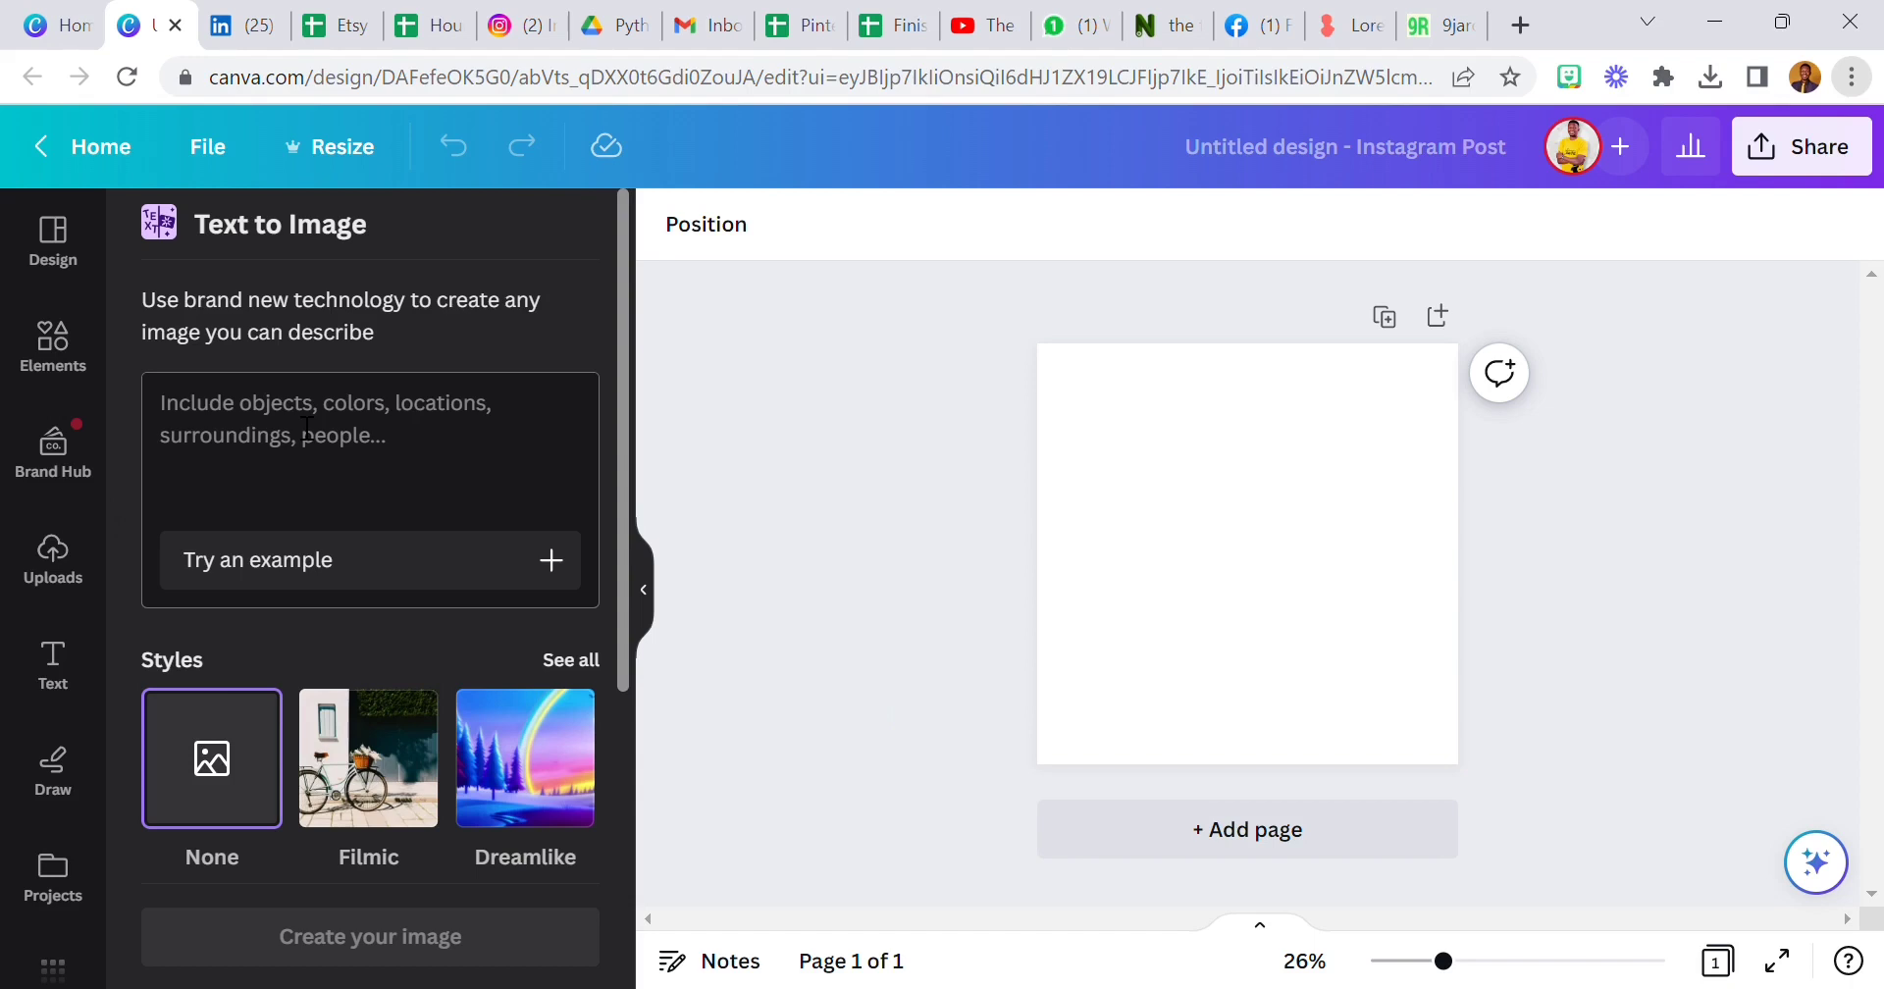
Generate images from the prompt "Cat and a dog playing in the field at the top of an ancient mountain where it is snowing".
left_click(306, 427)
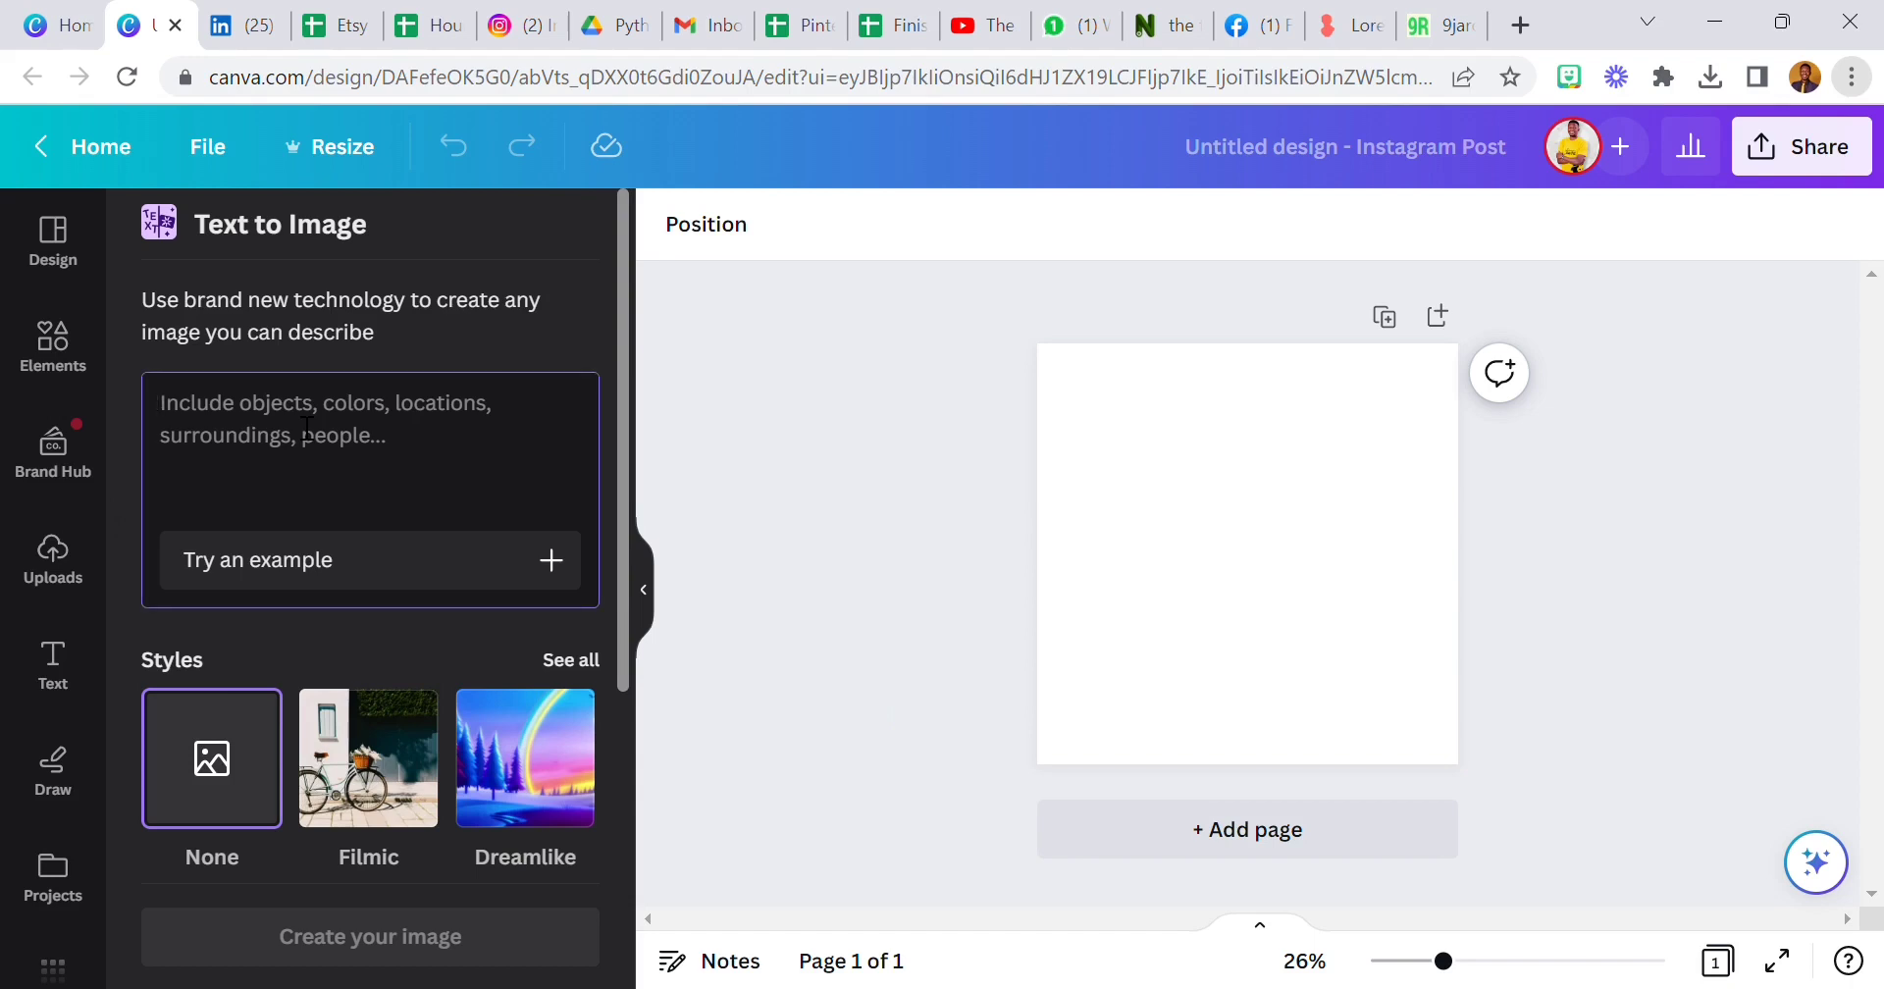
type("Ca")
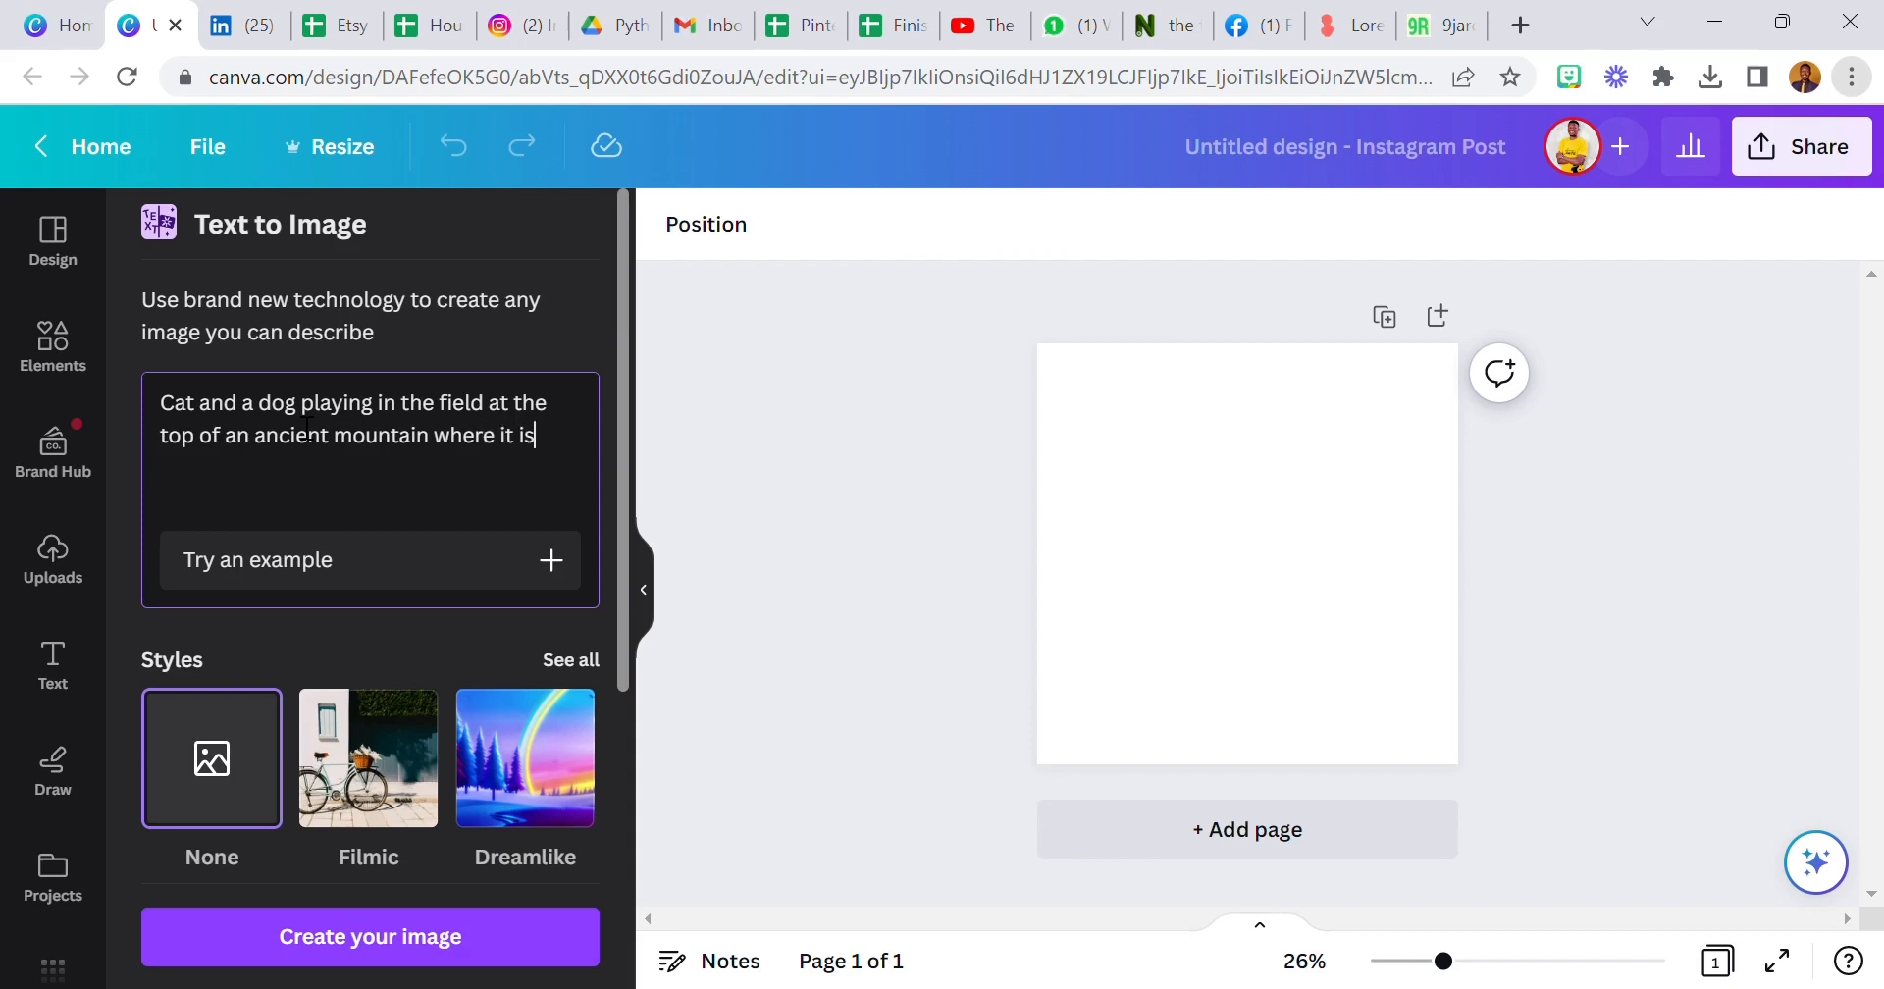
type("wing")
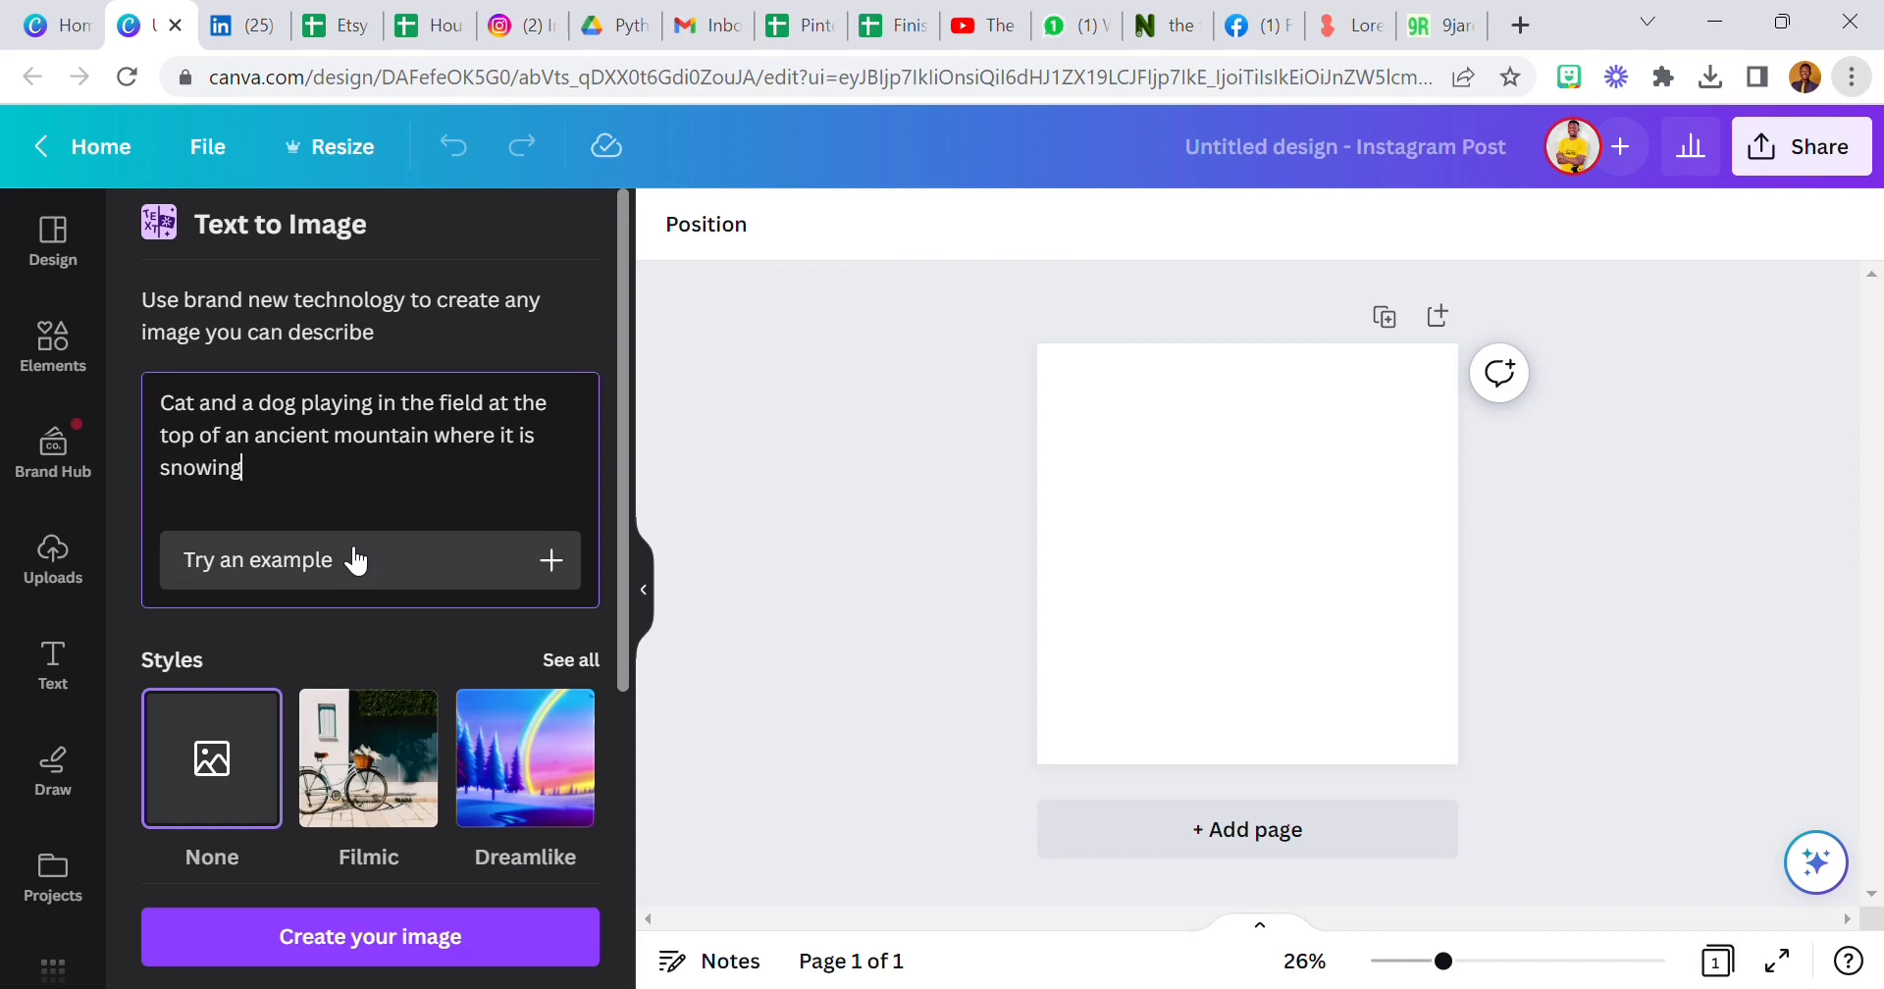
key("Return")
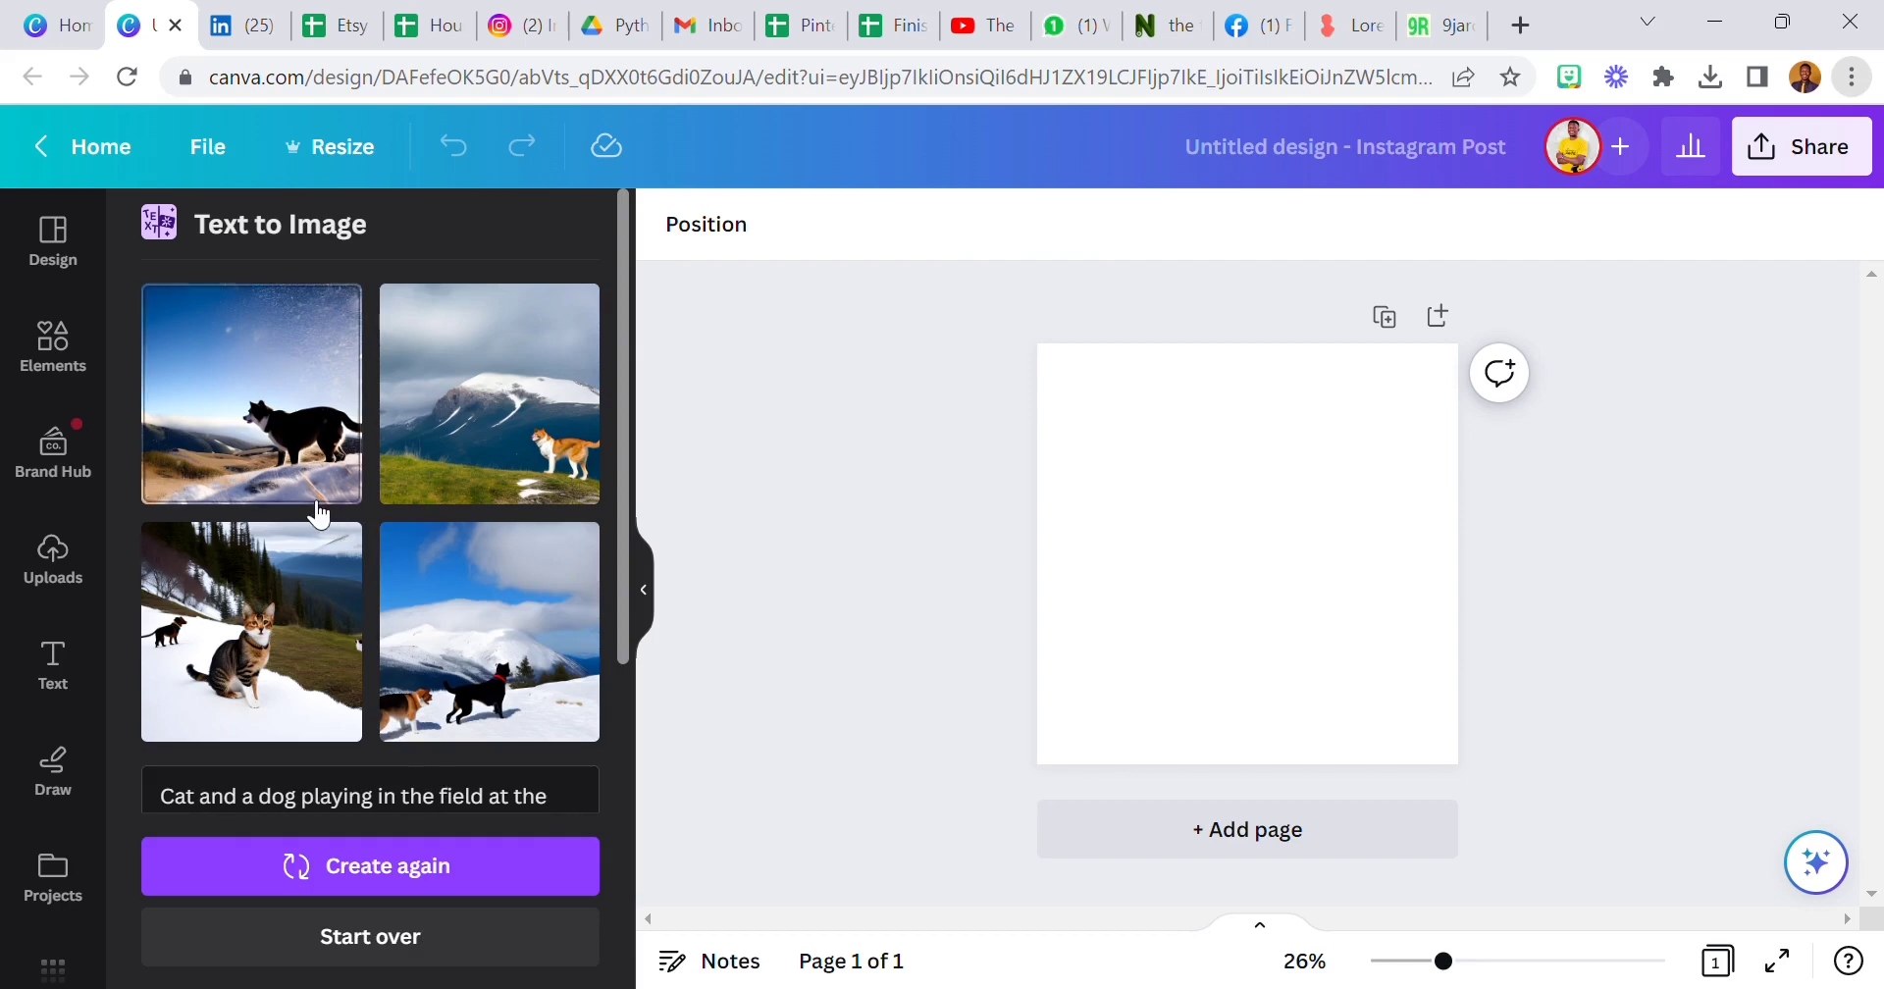
Add the generated images of the seated cat and of the two animals on a snowfield to the page, side by side.
scroll(345, 638, "down", 5)
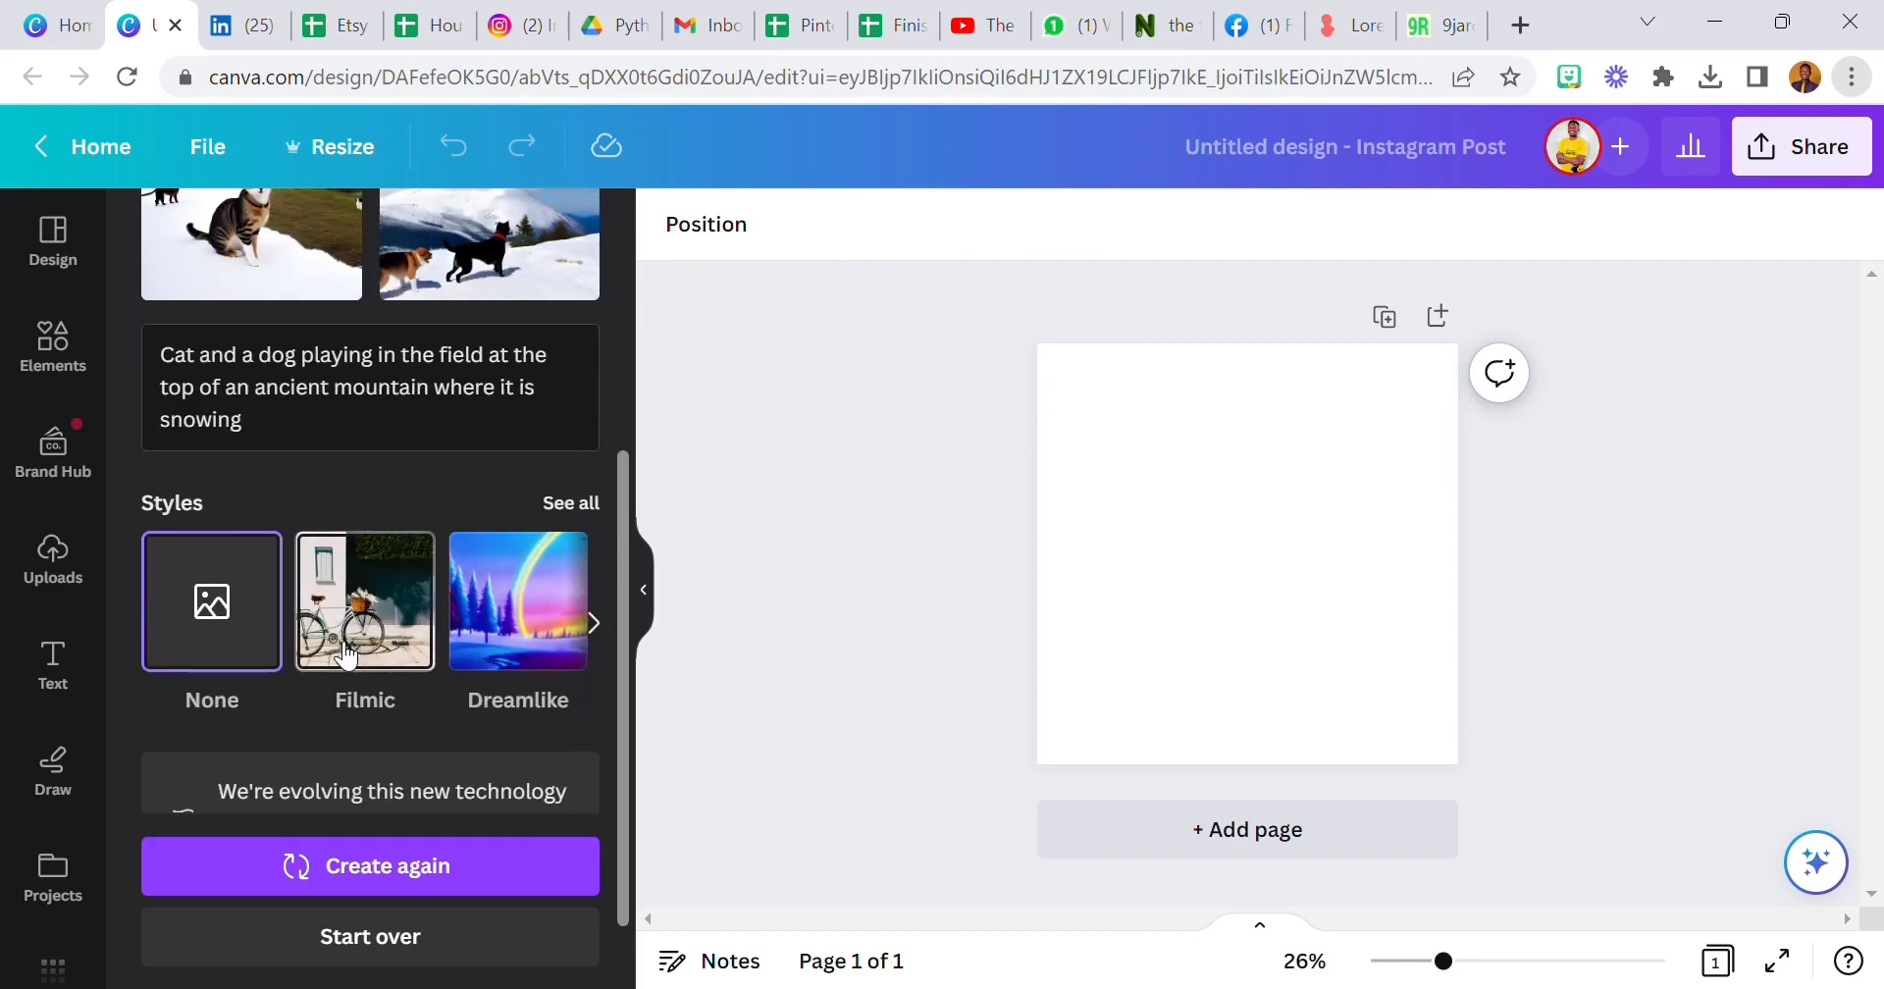
scroll(350, 649, "down", 2)
scroll(334, 651, "up", 3)
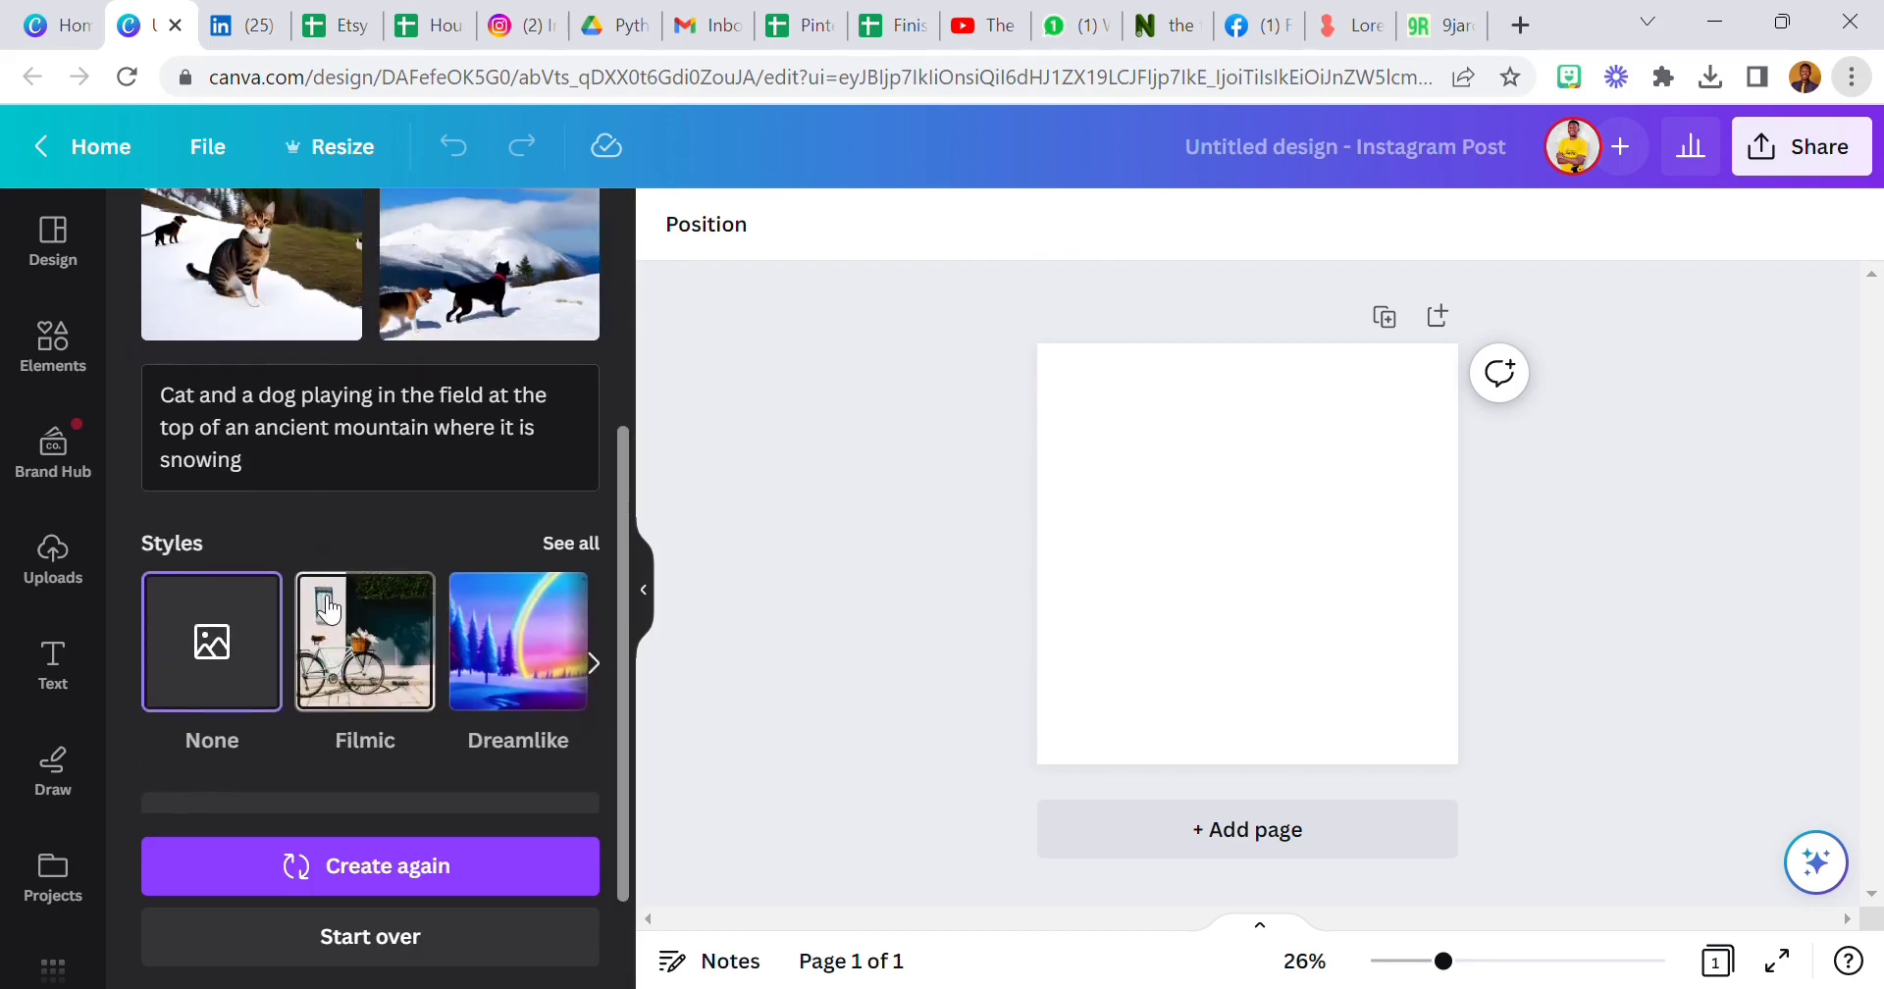
scroll(324, 608, "up", 3)
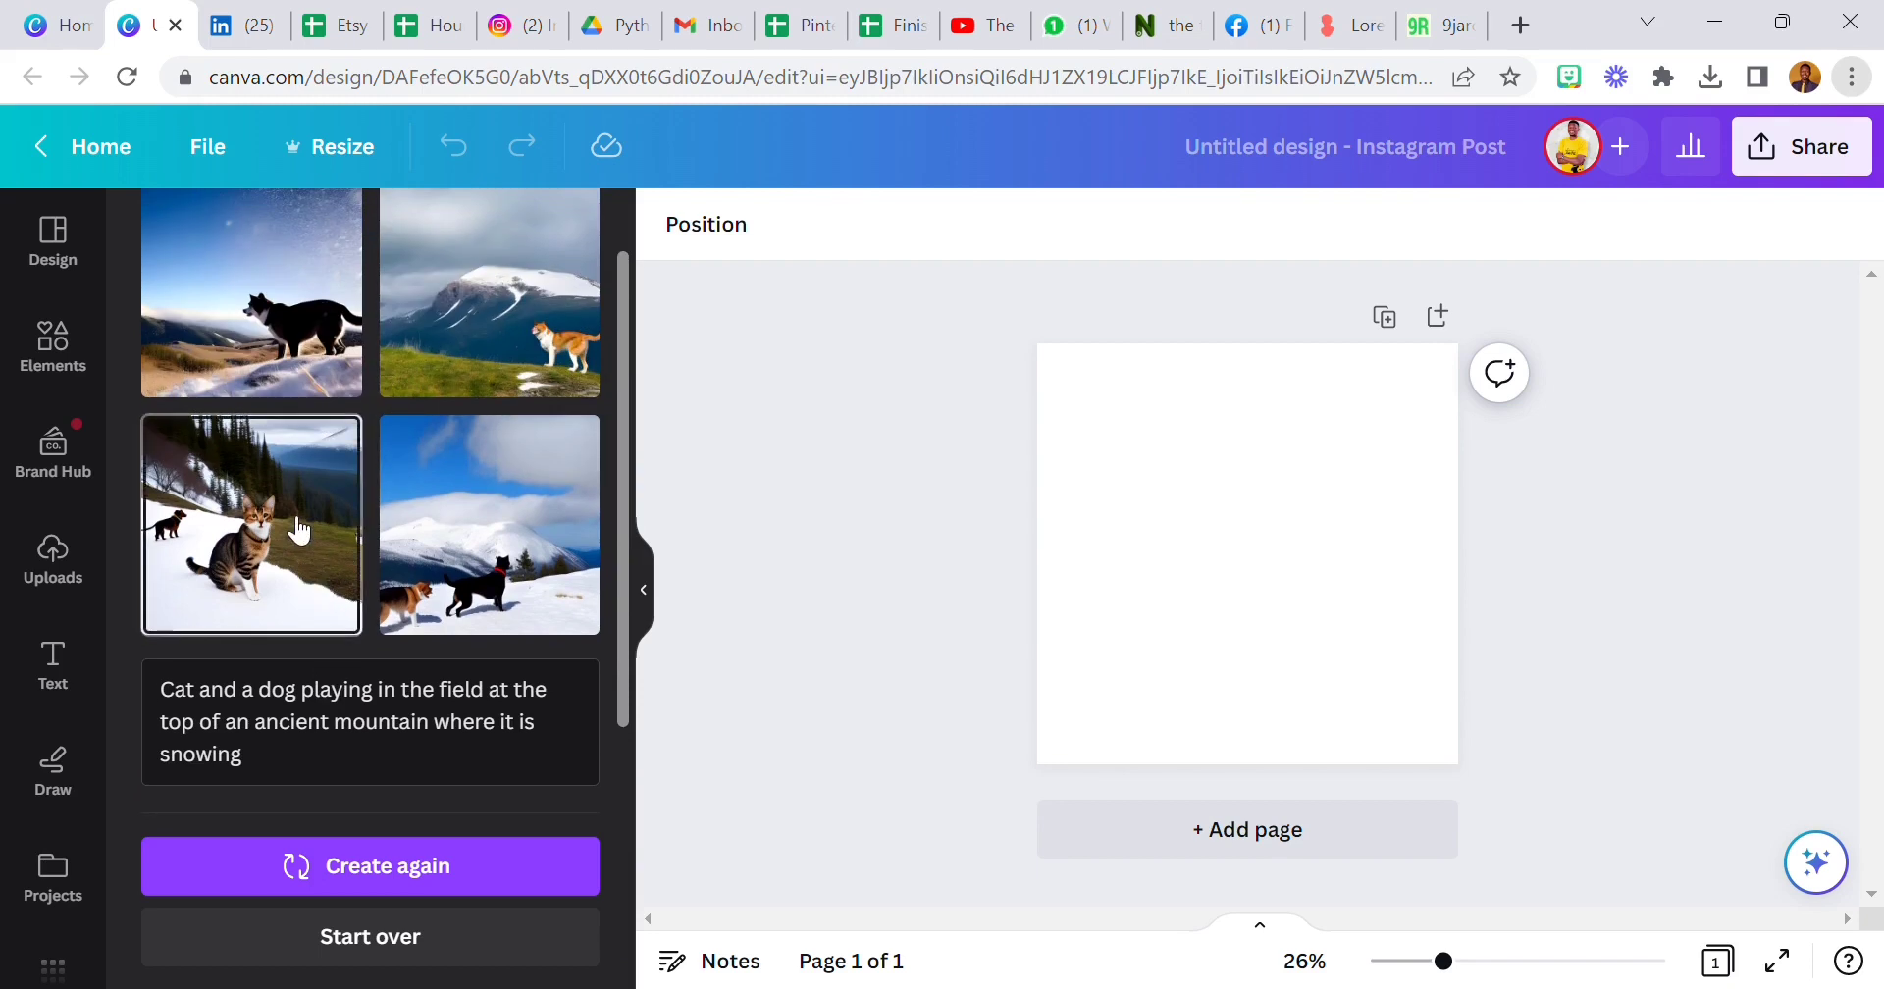
left_click(299, 530)
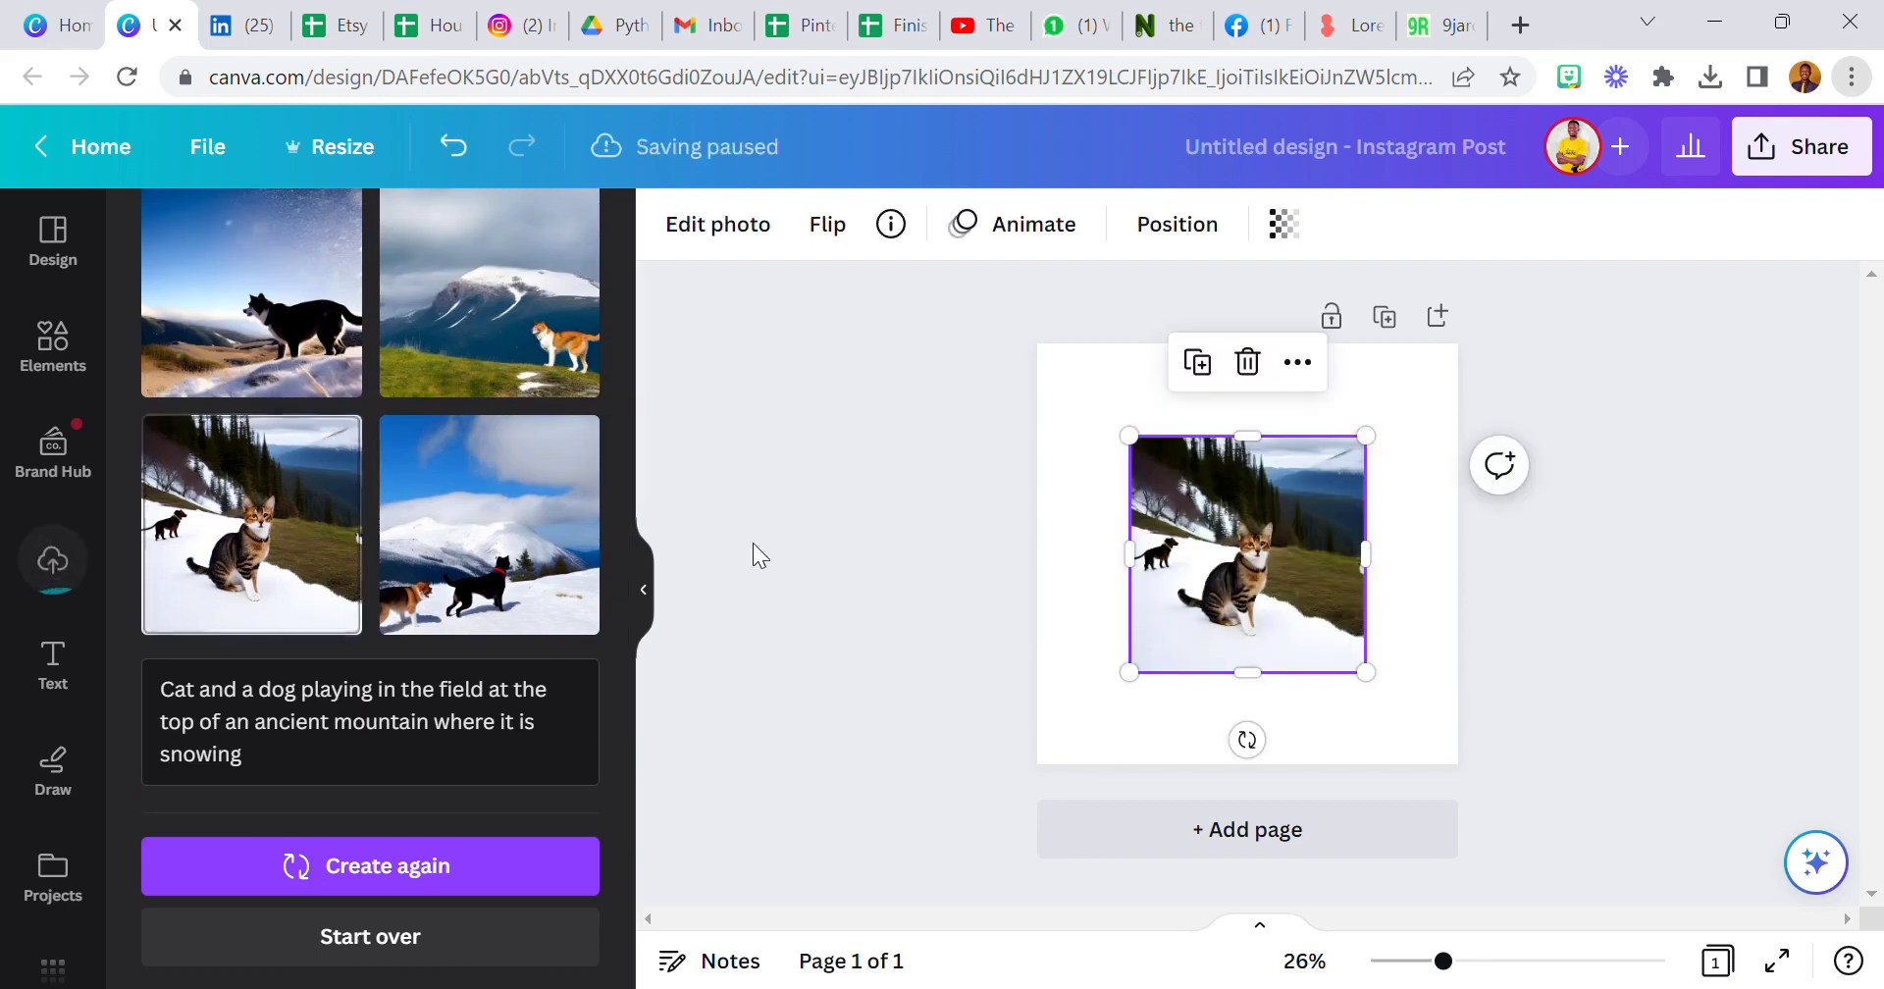
left_click_drag(1203, 552, 1272, 539)
scroll(336, 513, "down", 5)
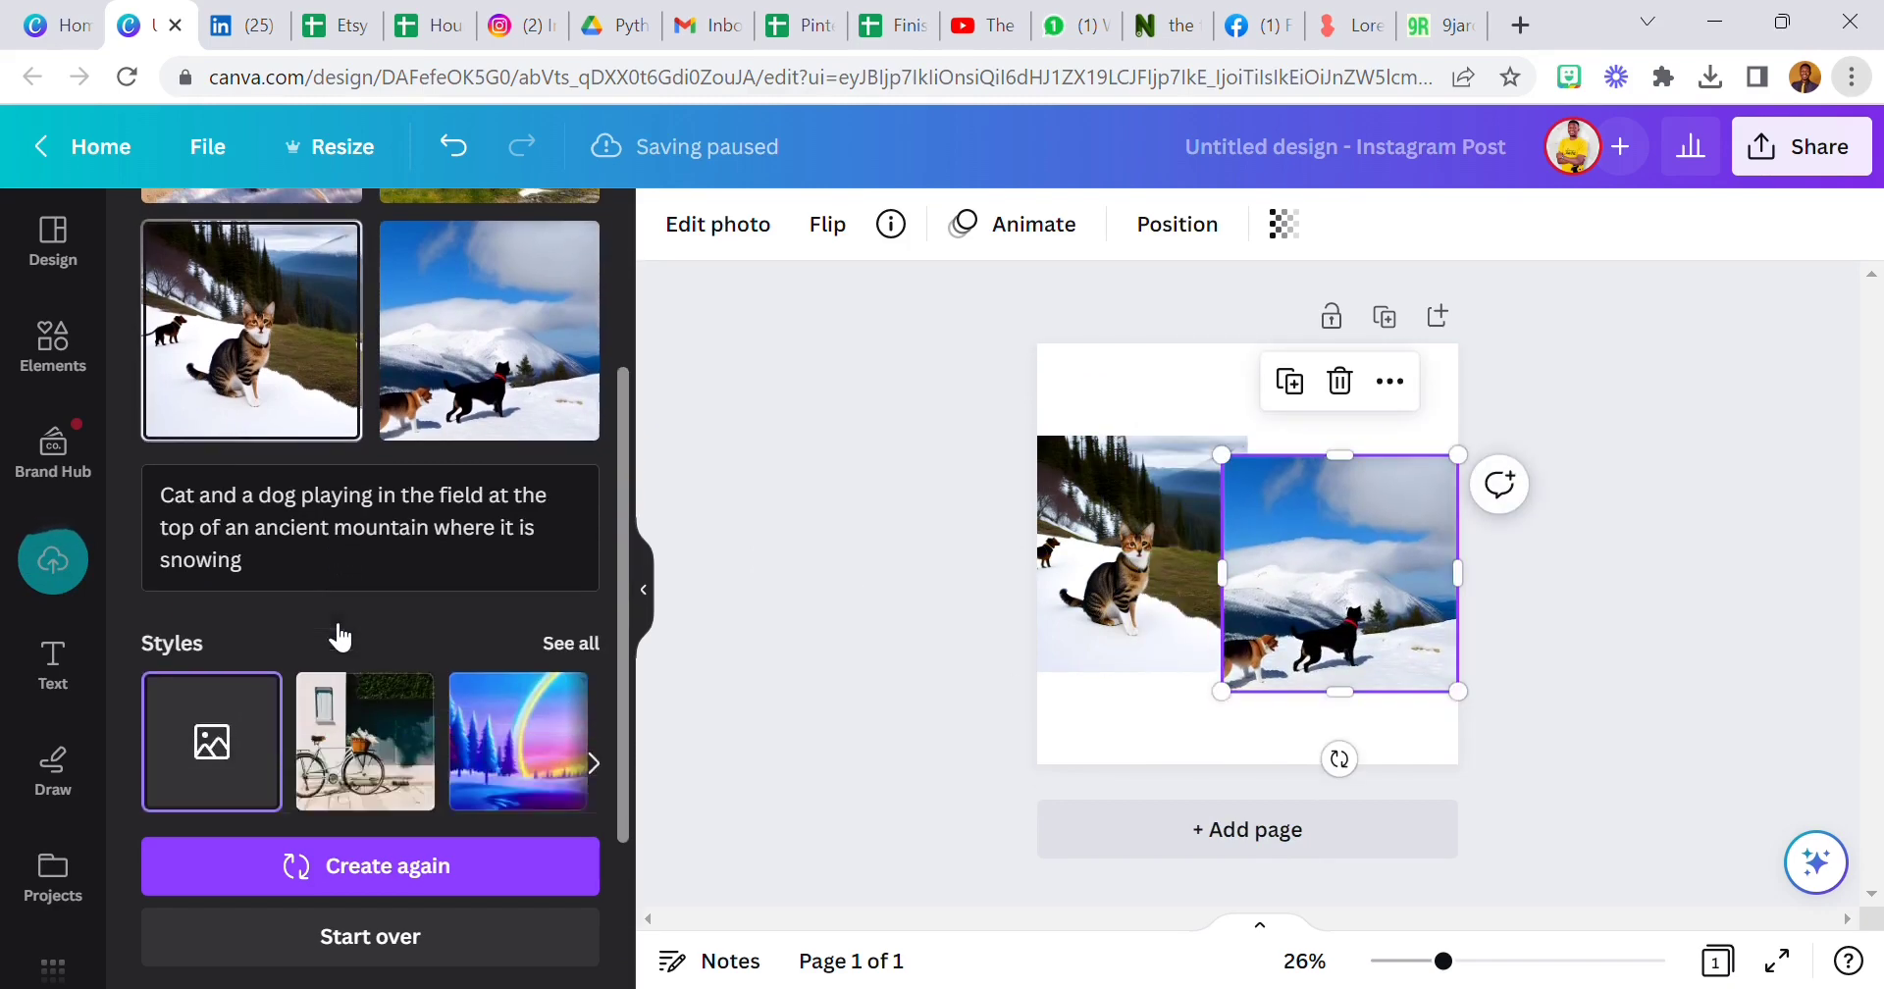
scroll(326, 620, "up", 3)
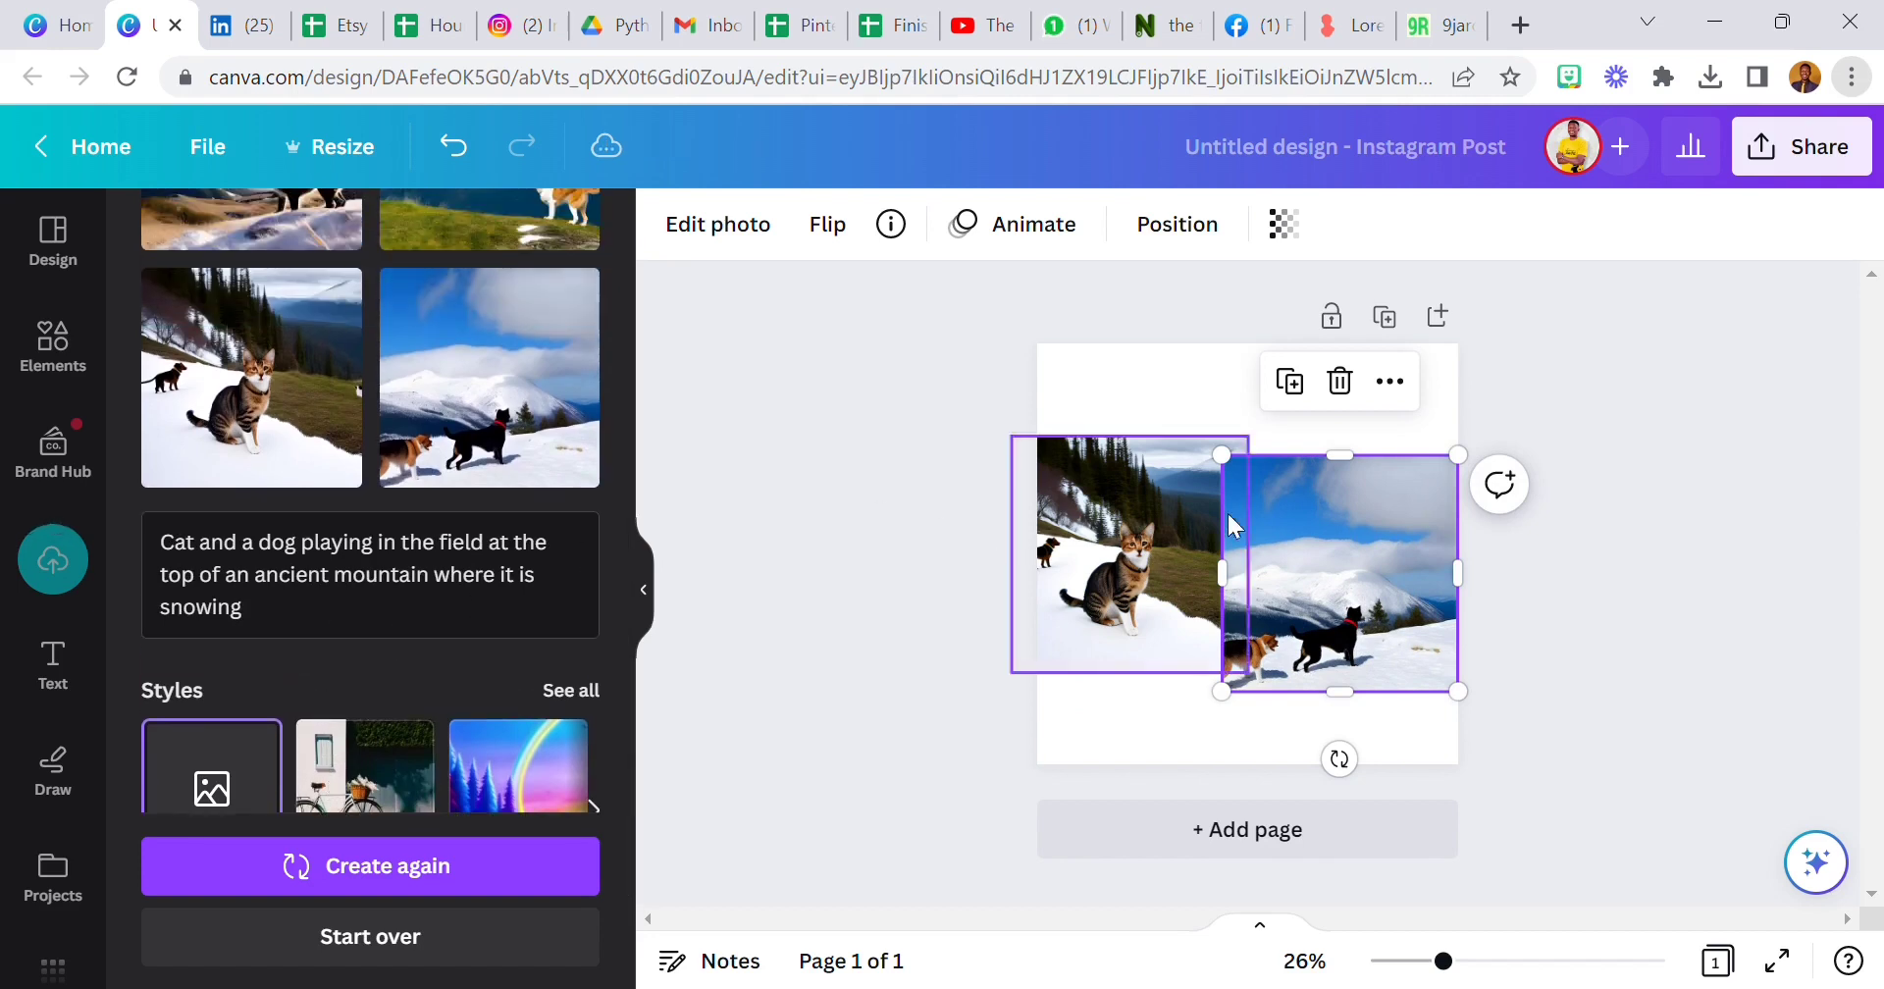
Scale both images together to about 894 by 473 and arrange them diagonally, with the cat image upper left.
left_click_drag(1106, 403, 1327, 556)
left_click_drag(1032, 455, 1132, 508)
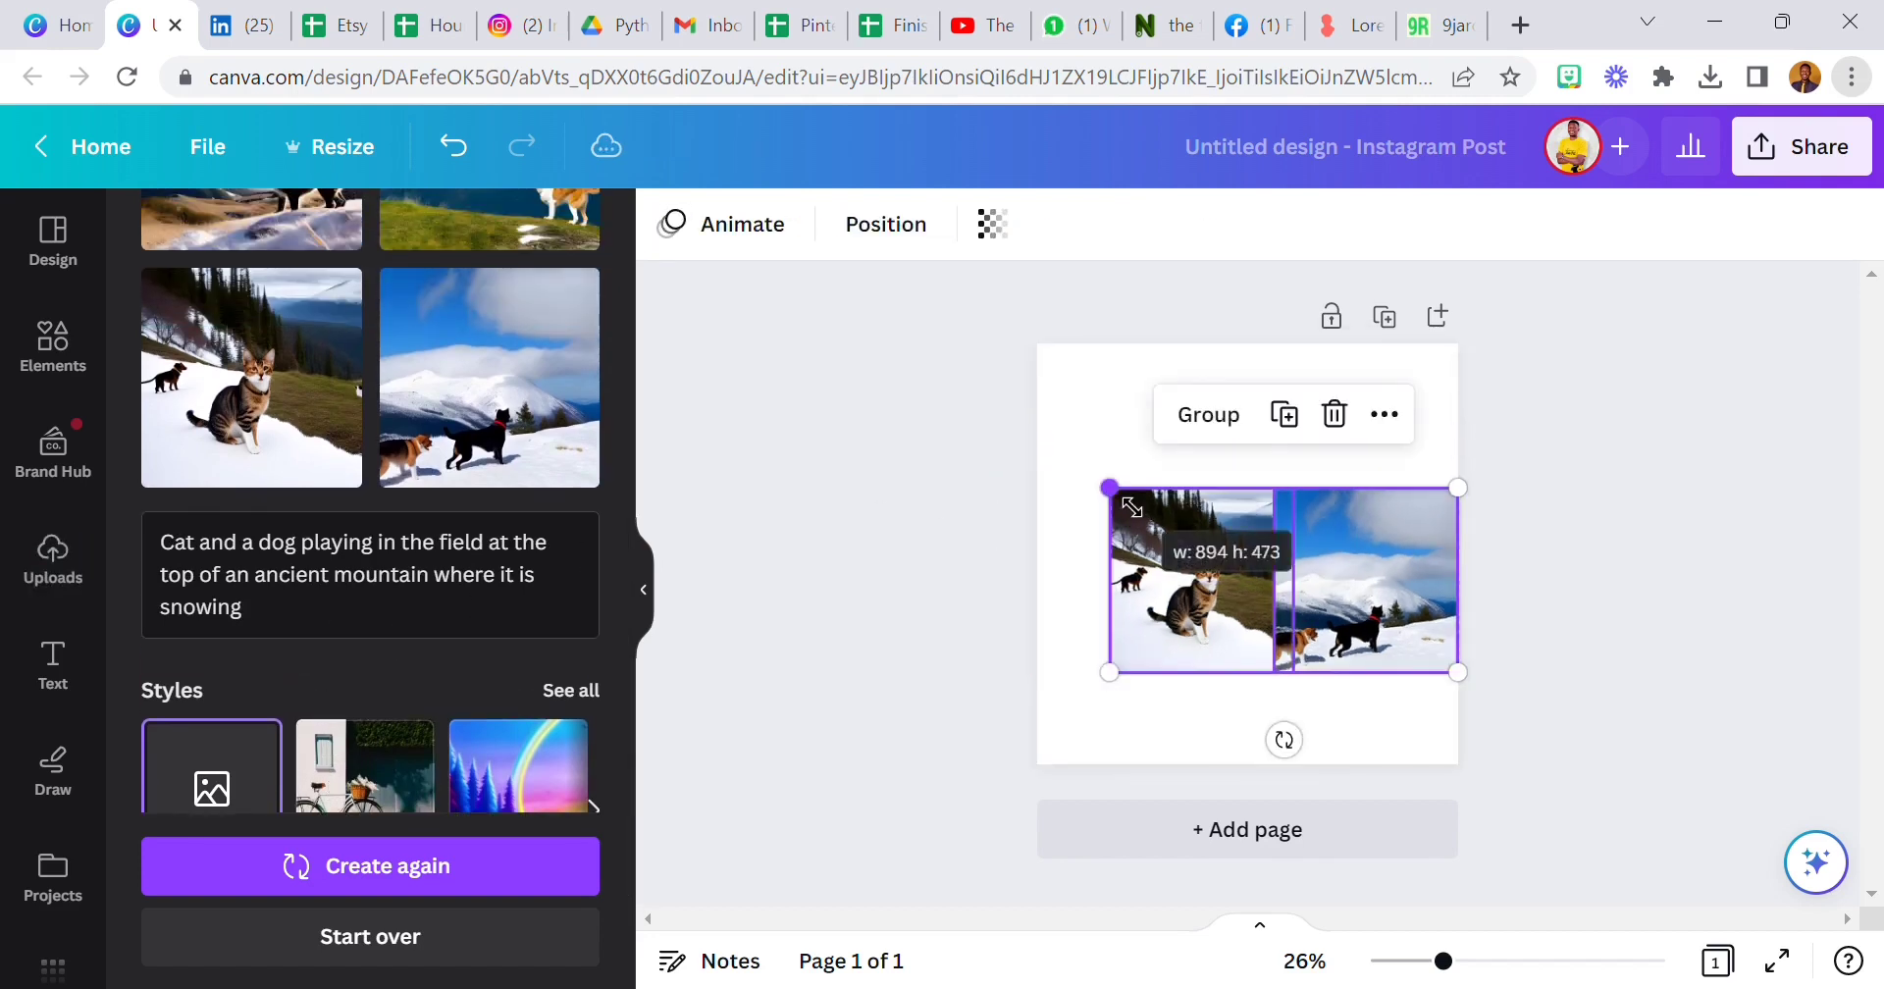
left_click(1016, 478)
left_click_drag(1233, 619, 1186, 549)
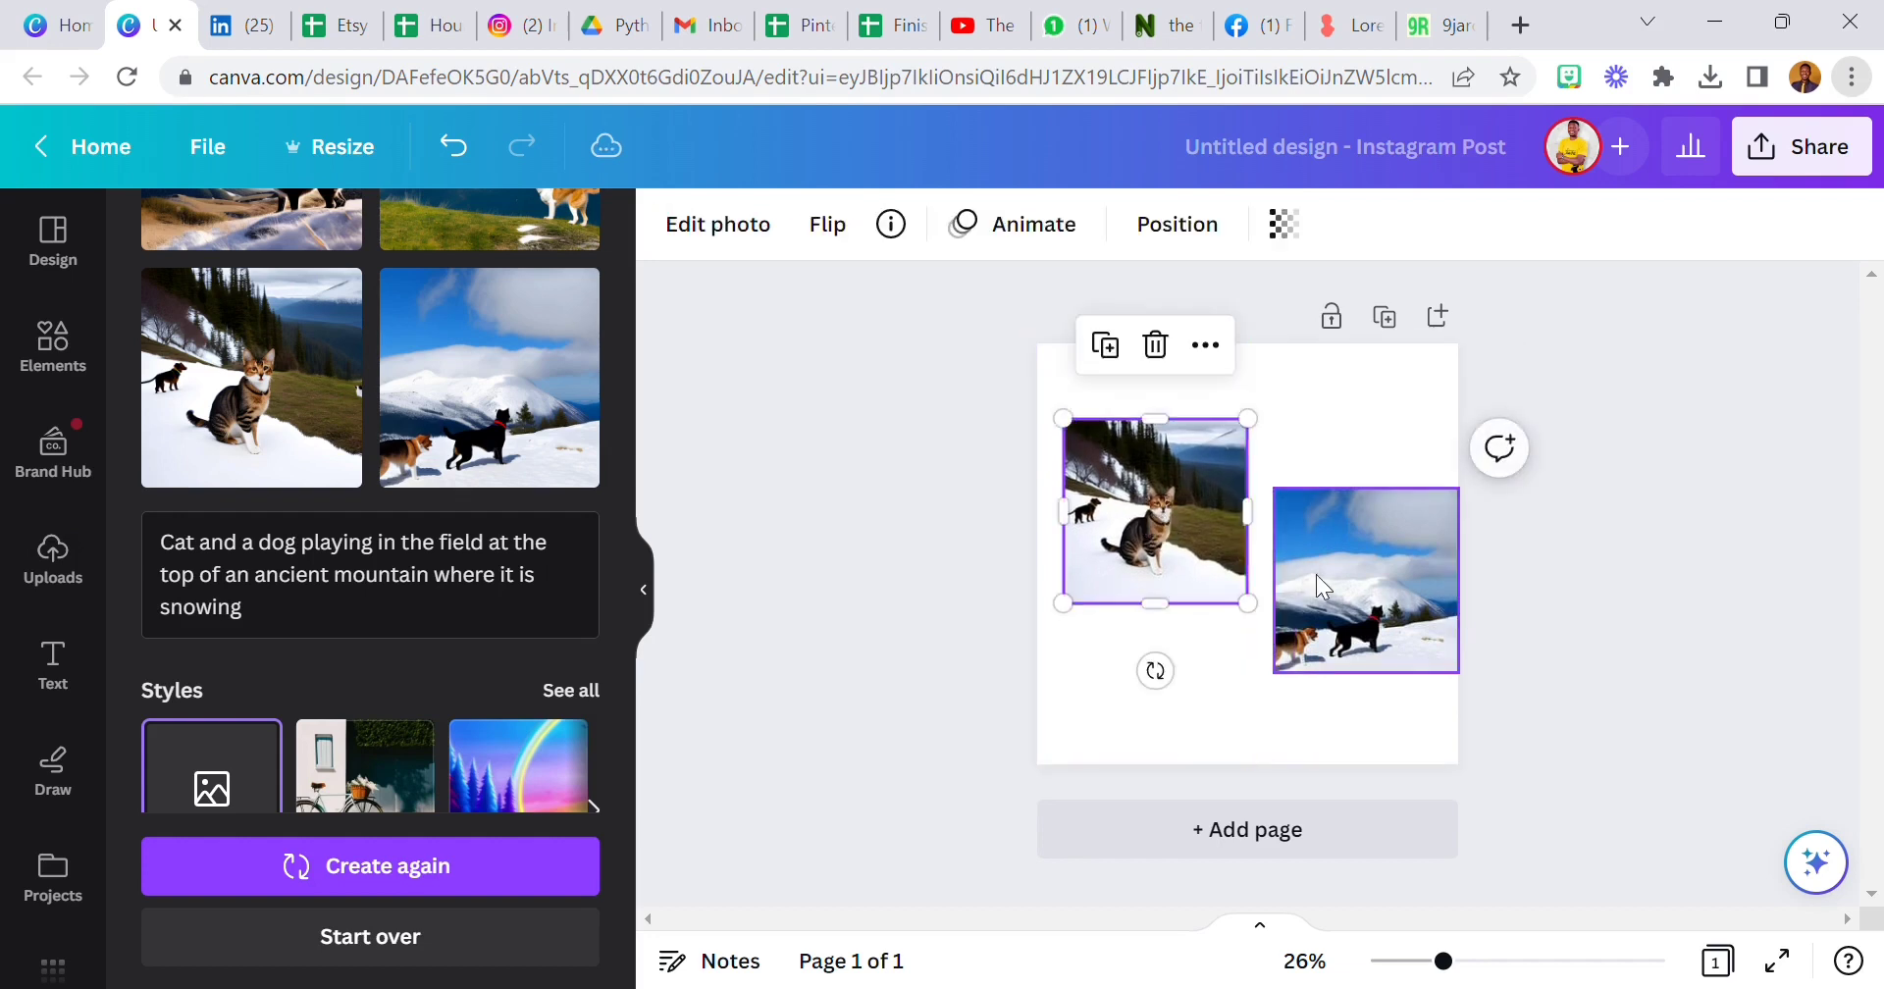
left_click_drag(1312, 576, 1300, 600)
left_click(1026, 480)
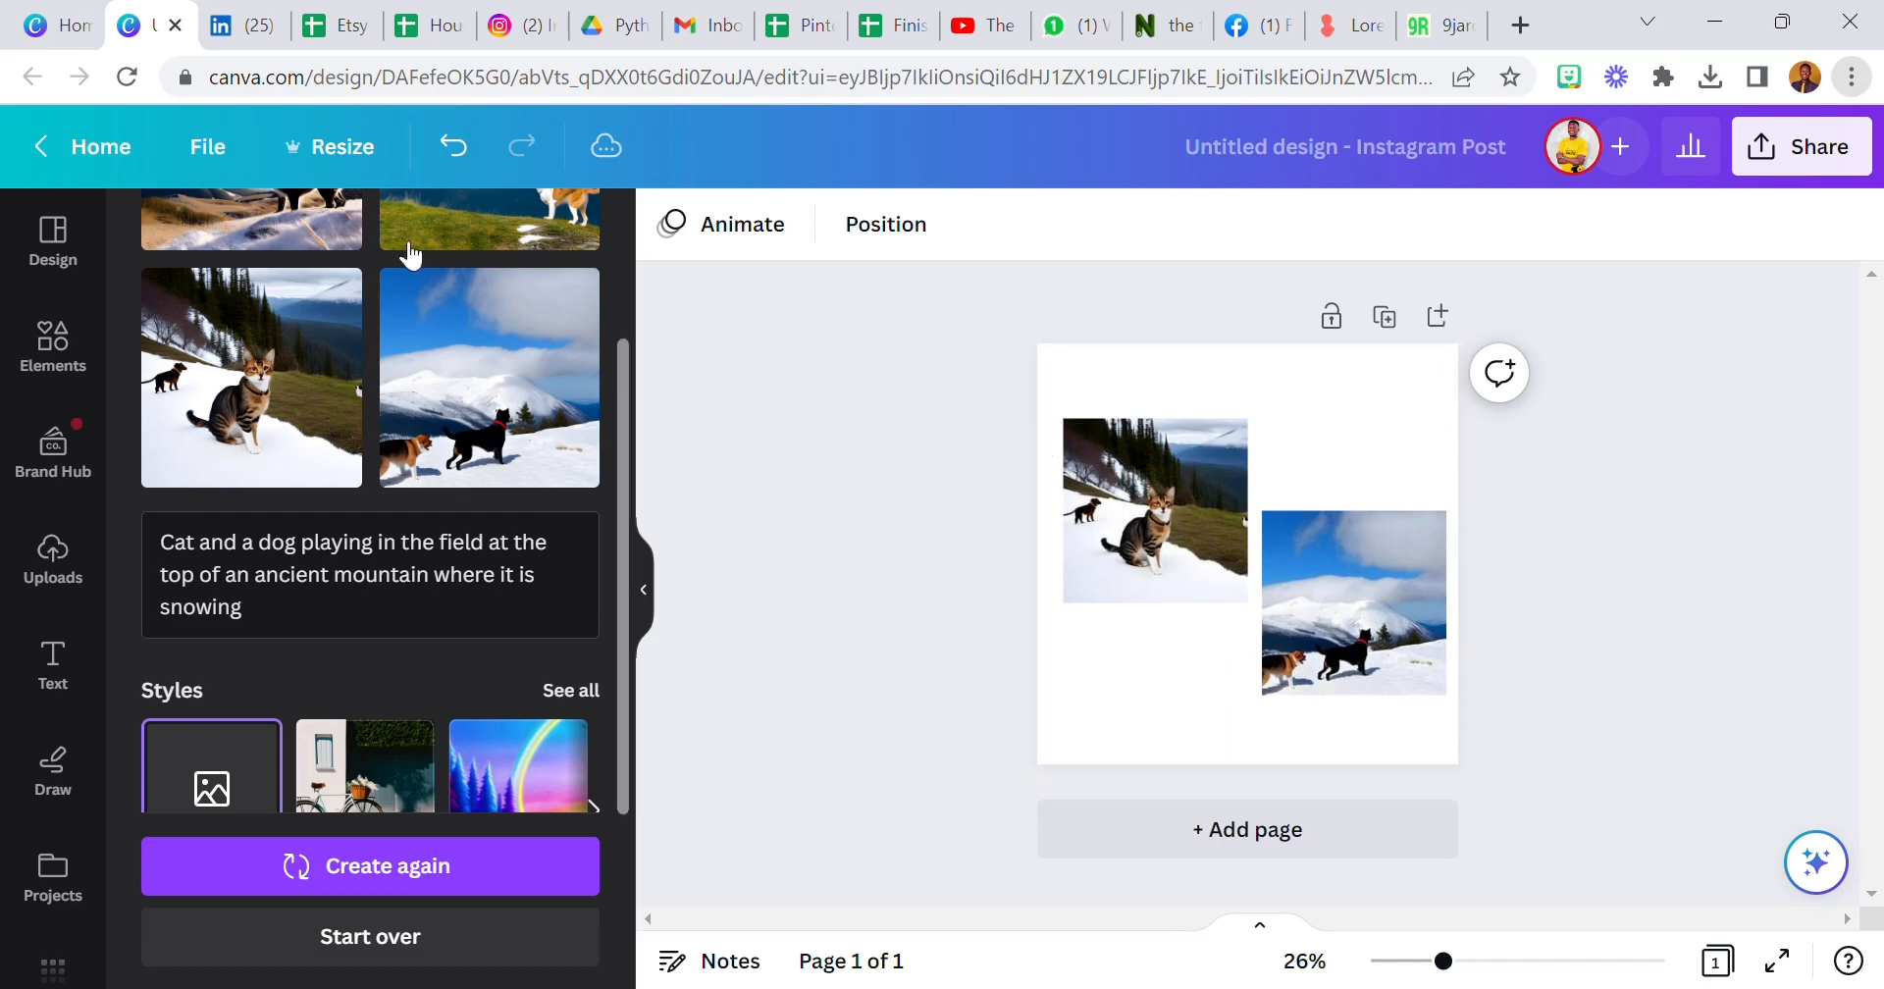
Return to the Canva home page and look through the feature cards under "Discover the magic from Canva Create".
left_click(47, 37)
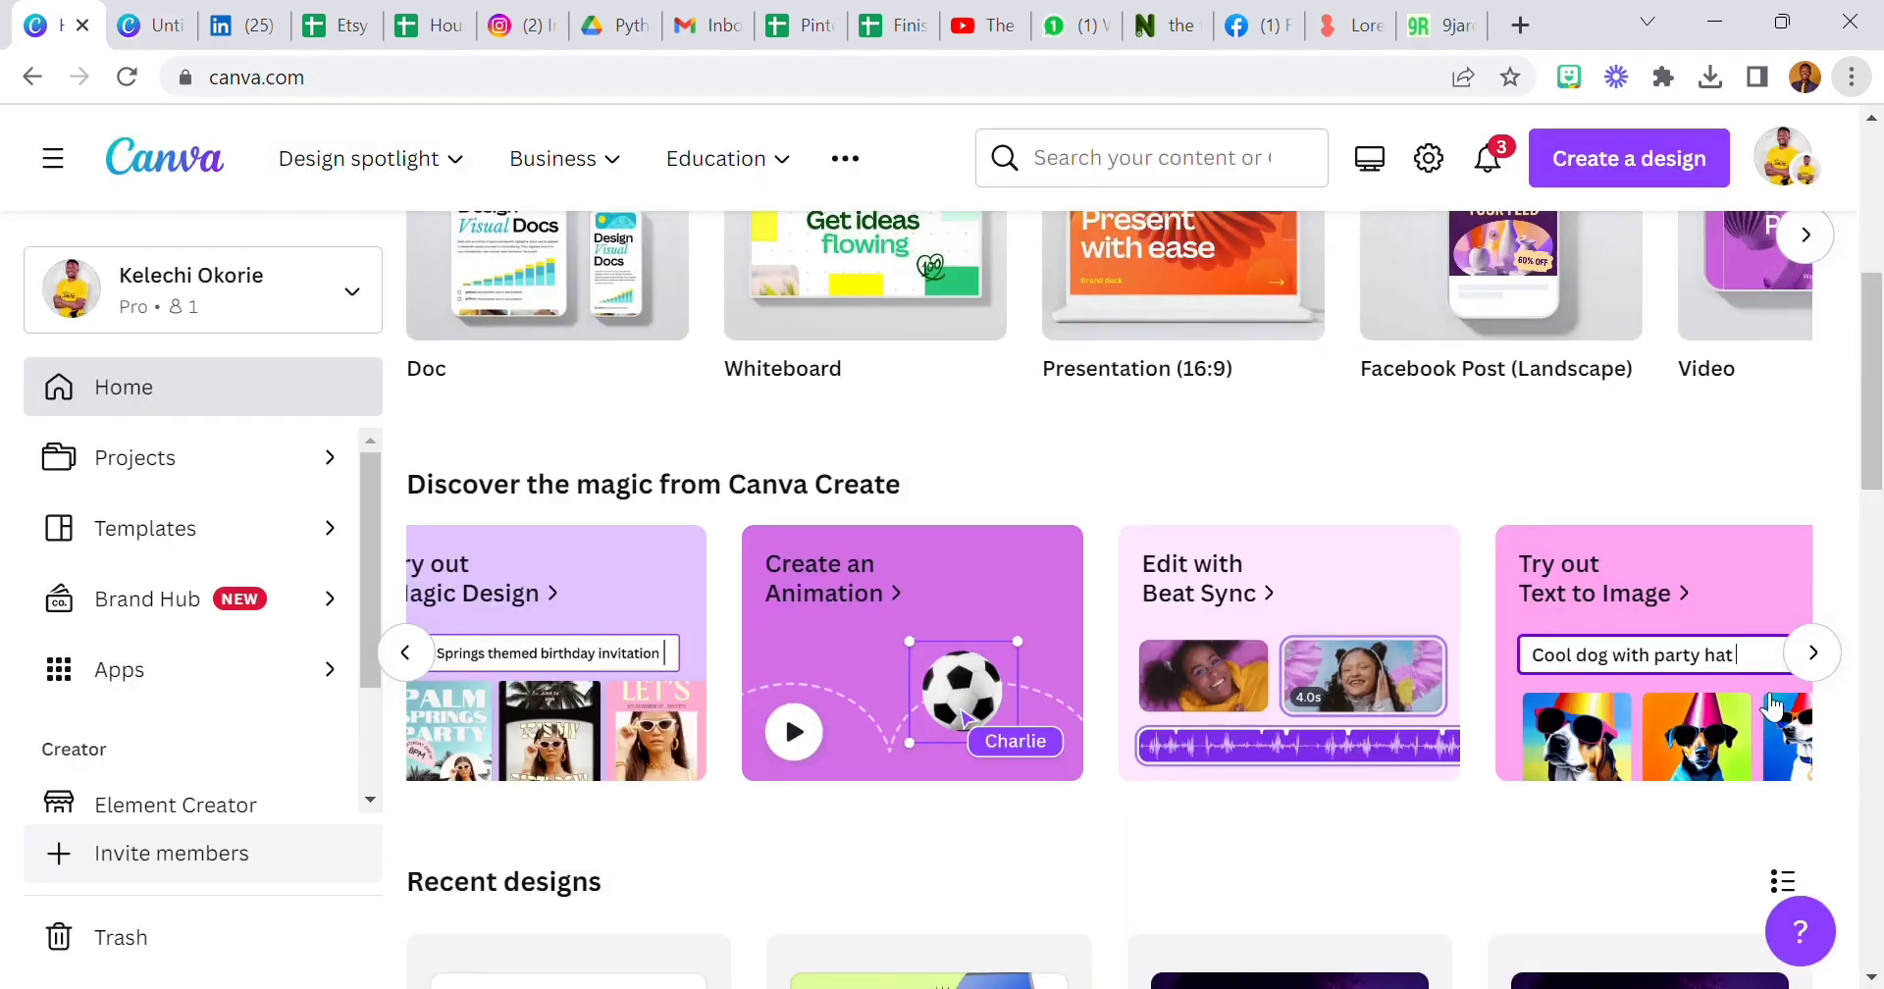
left_click(410, 653)
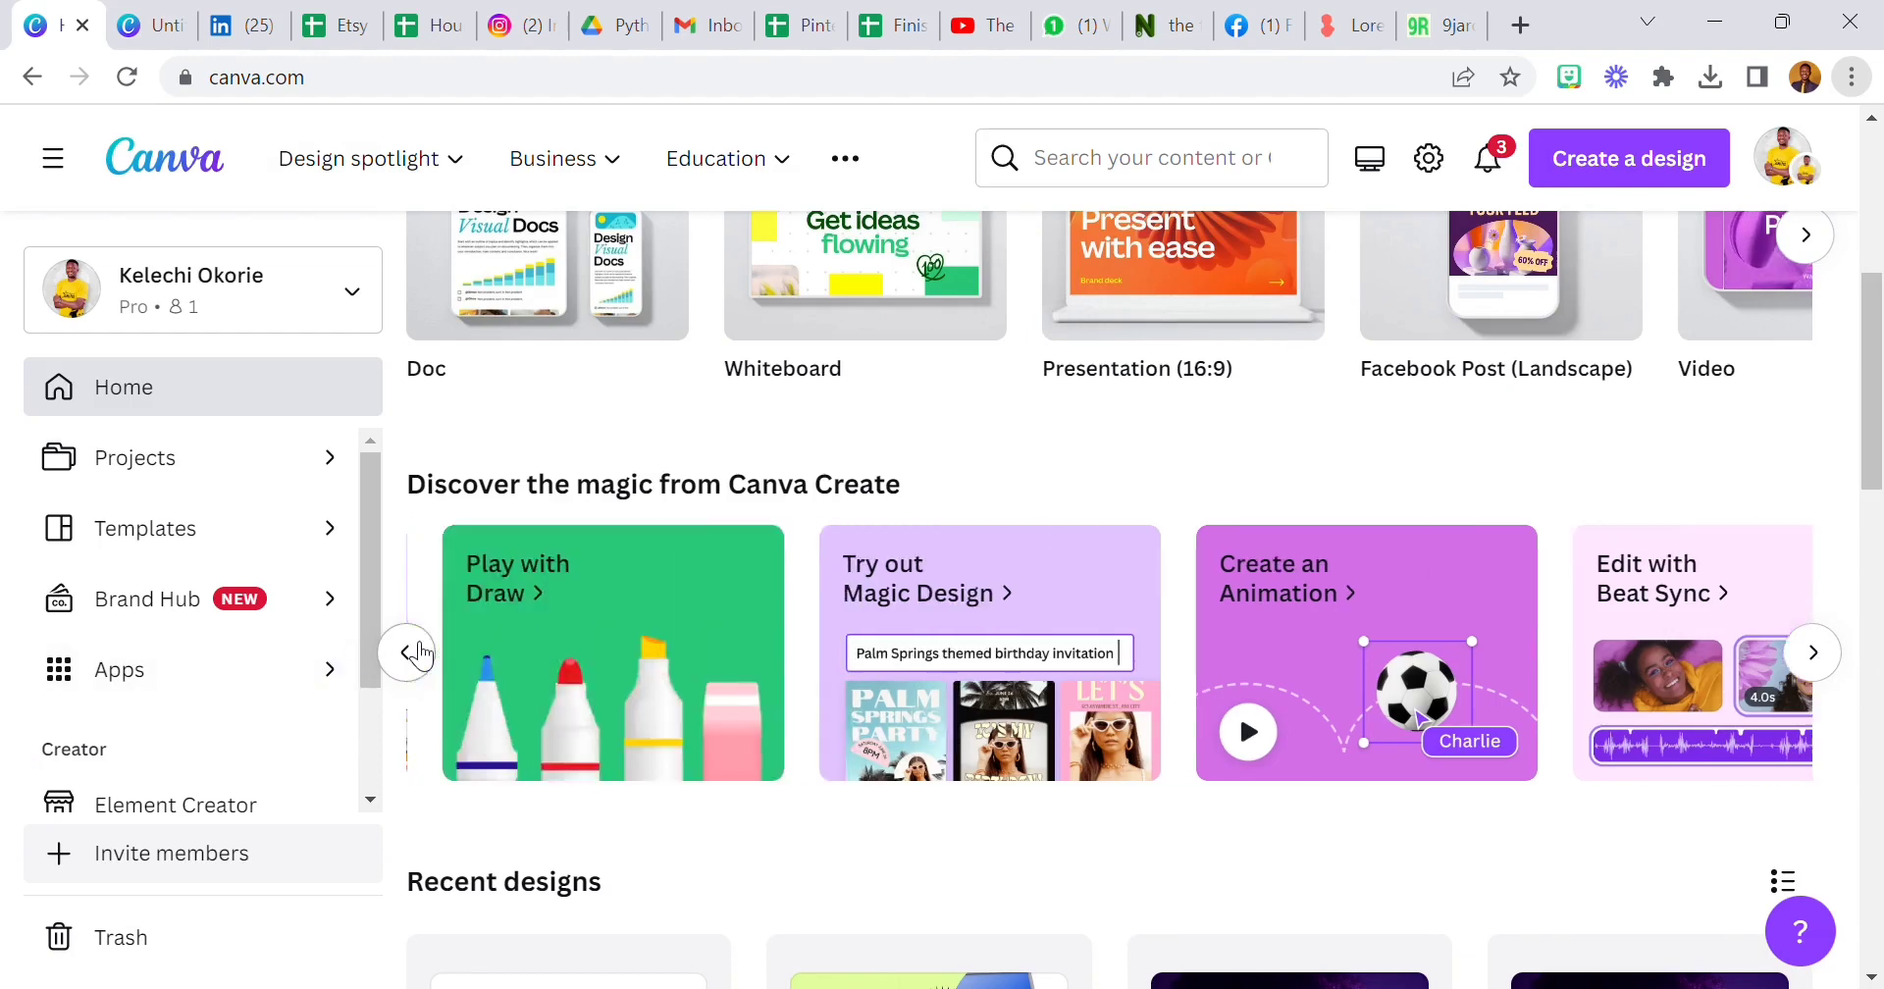
left_click(410, 653)
left_click(411, 654)
left_click(410, 654)
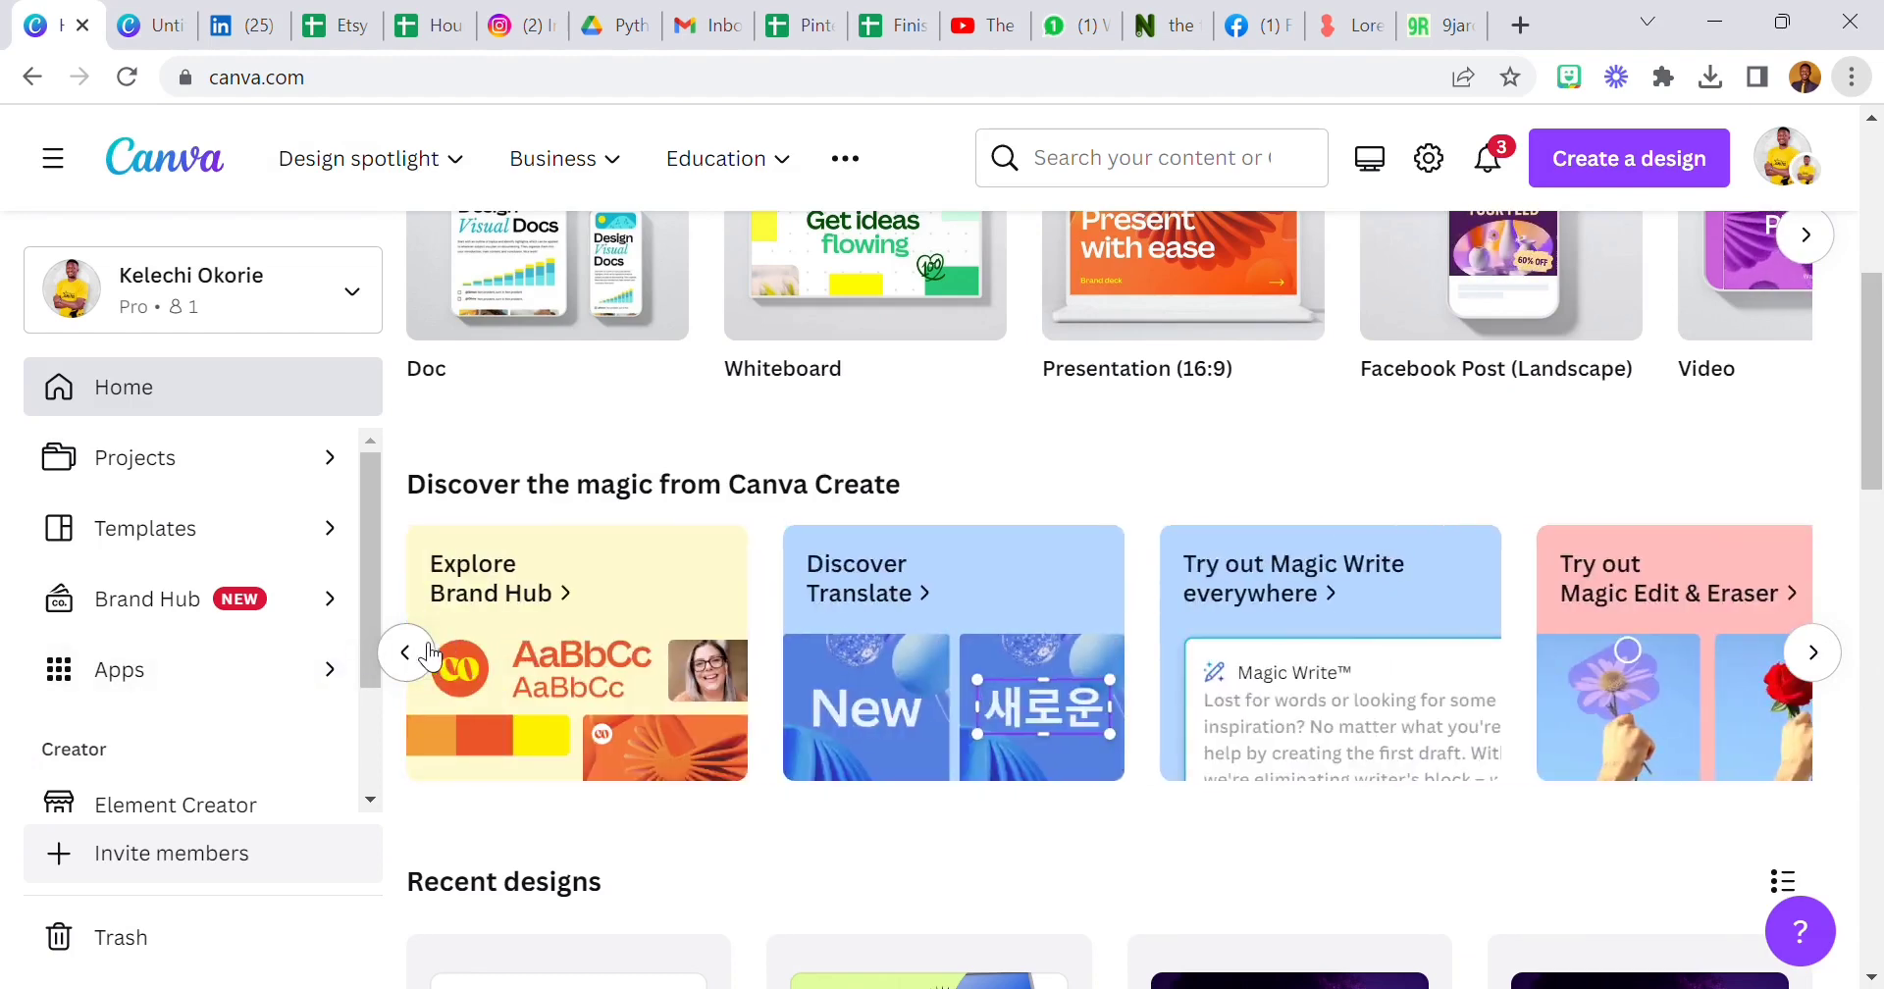
left_click(430, 655)
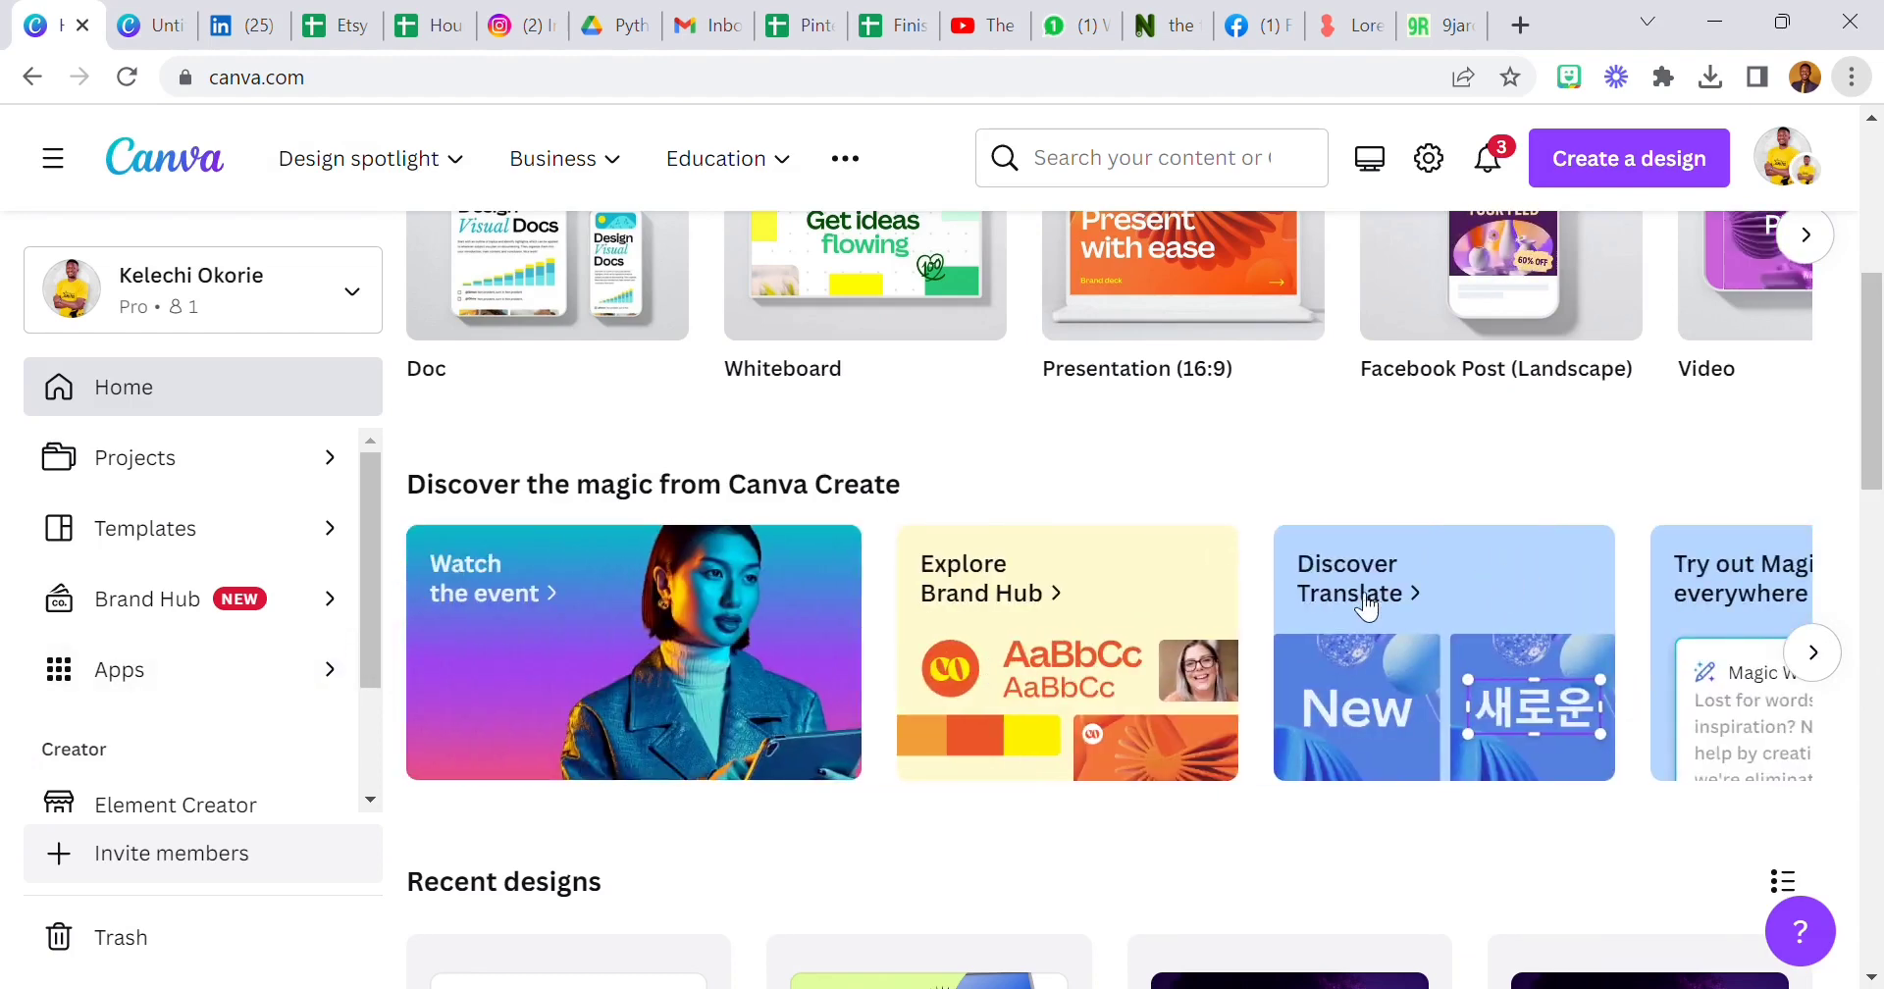
left_click(1816, 653)
left_click(1816, 652)
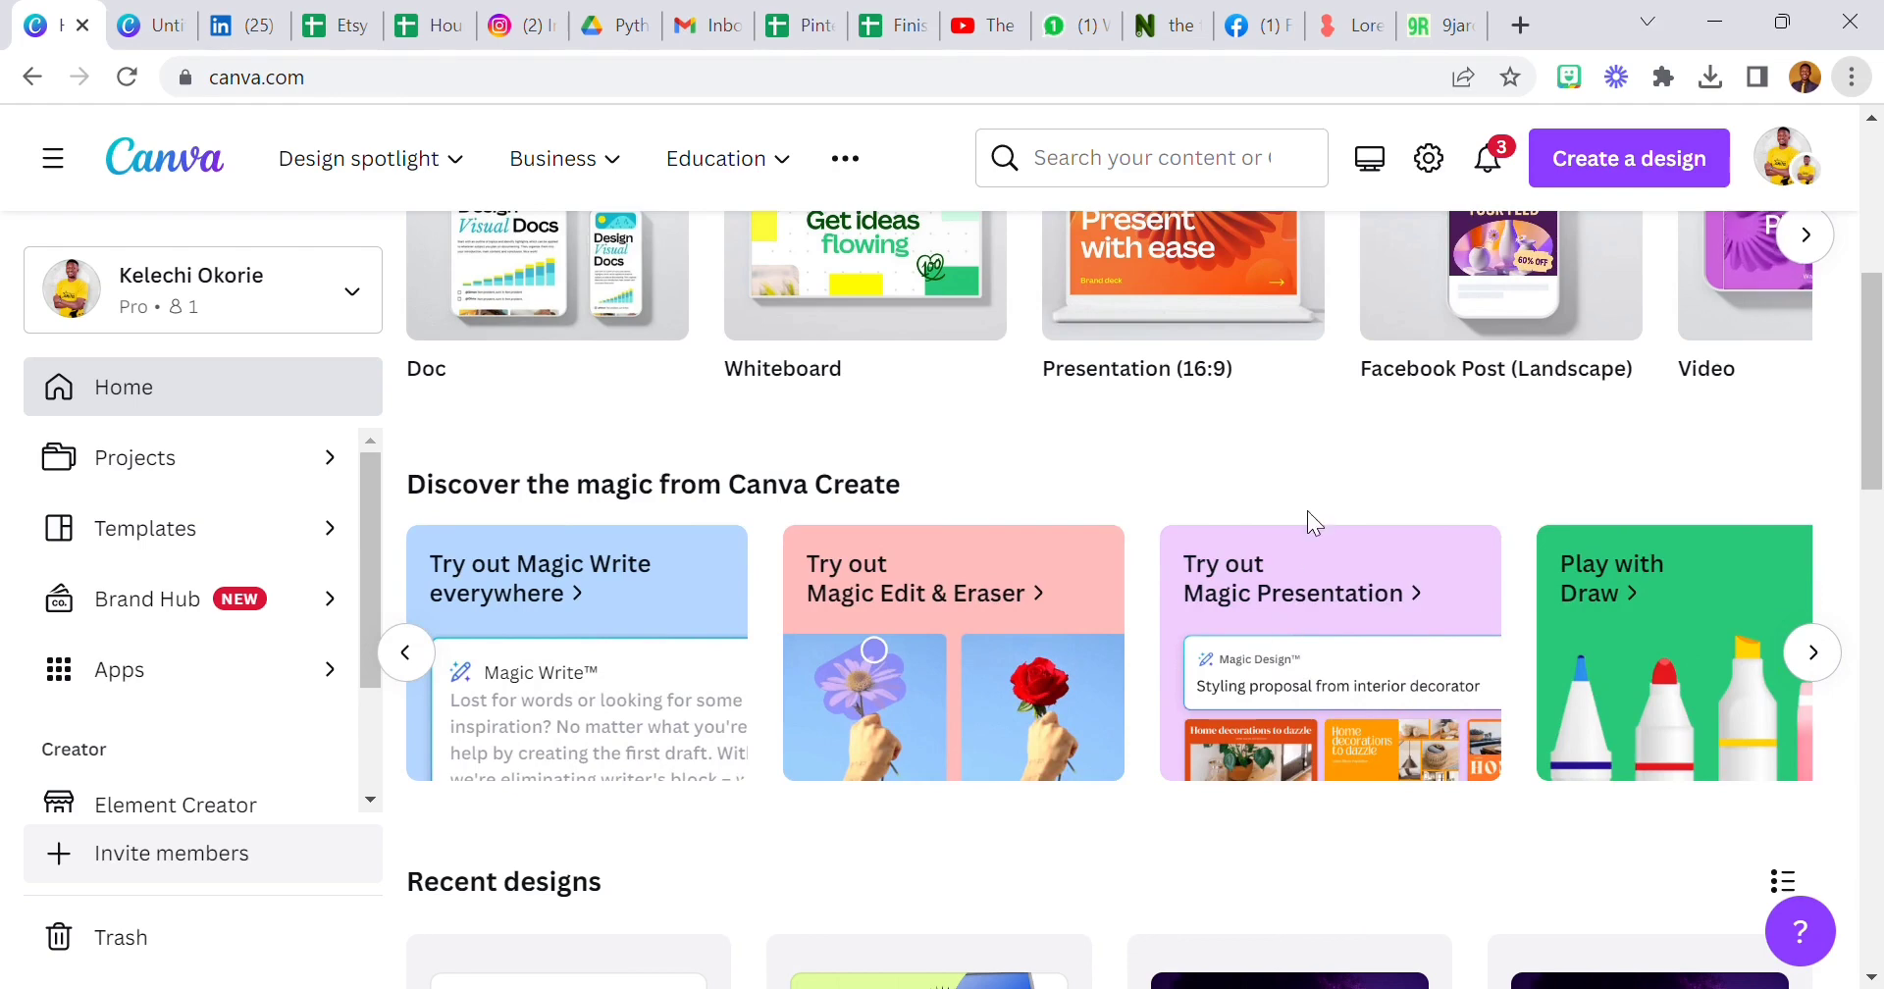
left_click(1813, 652)
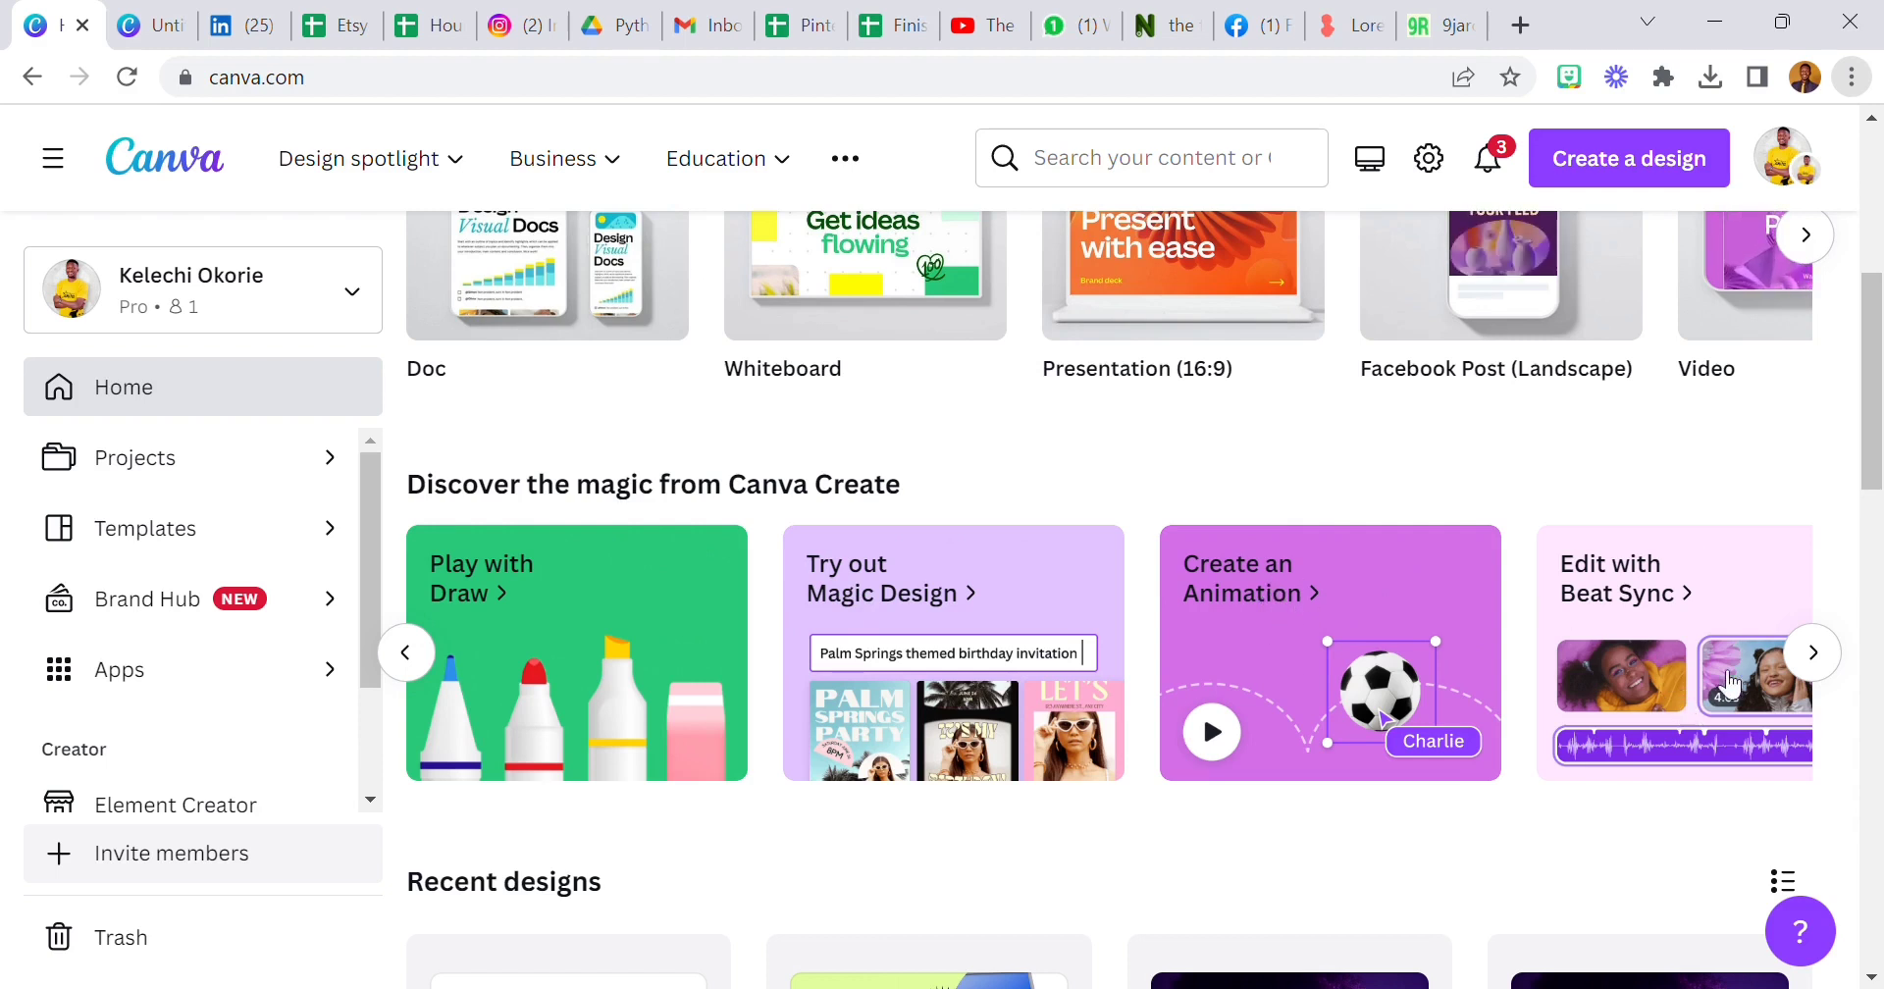
left_click(1812, 654)
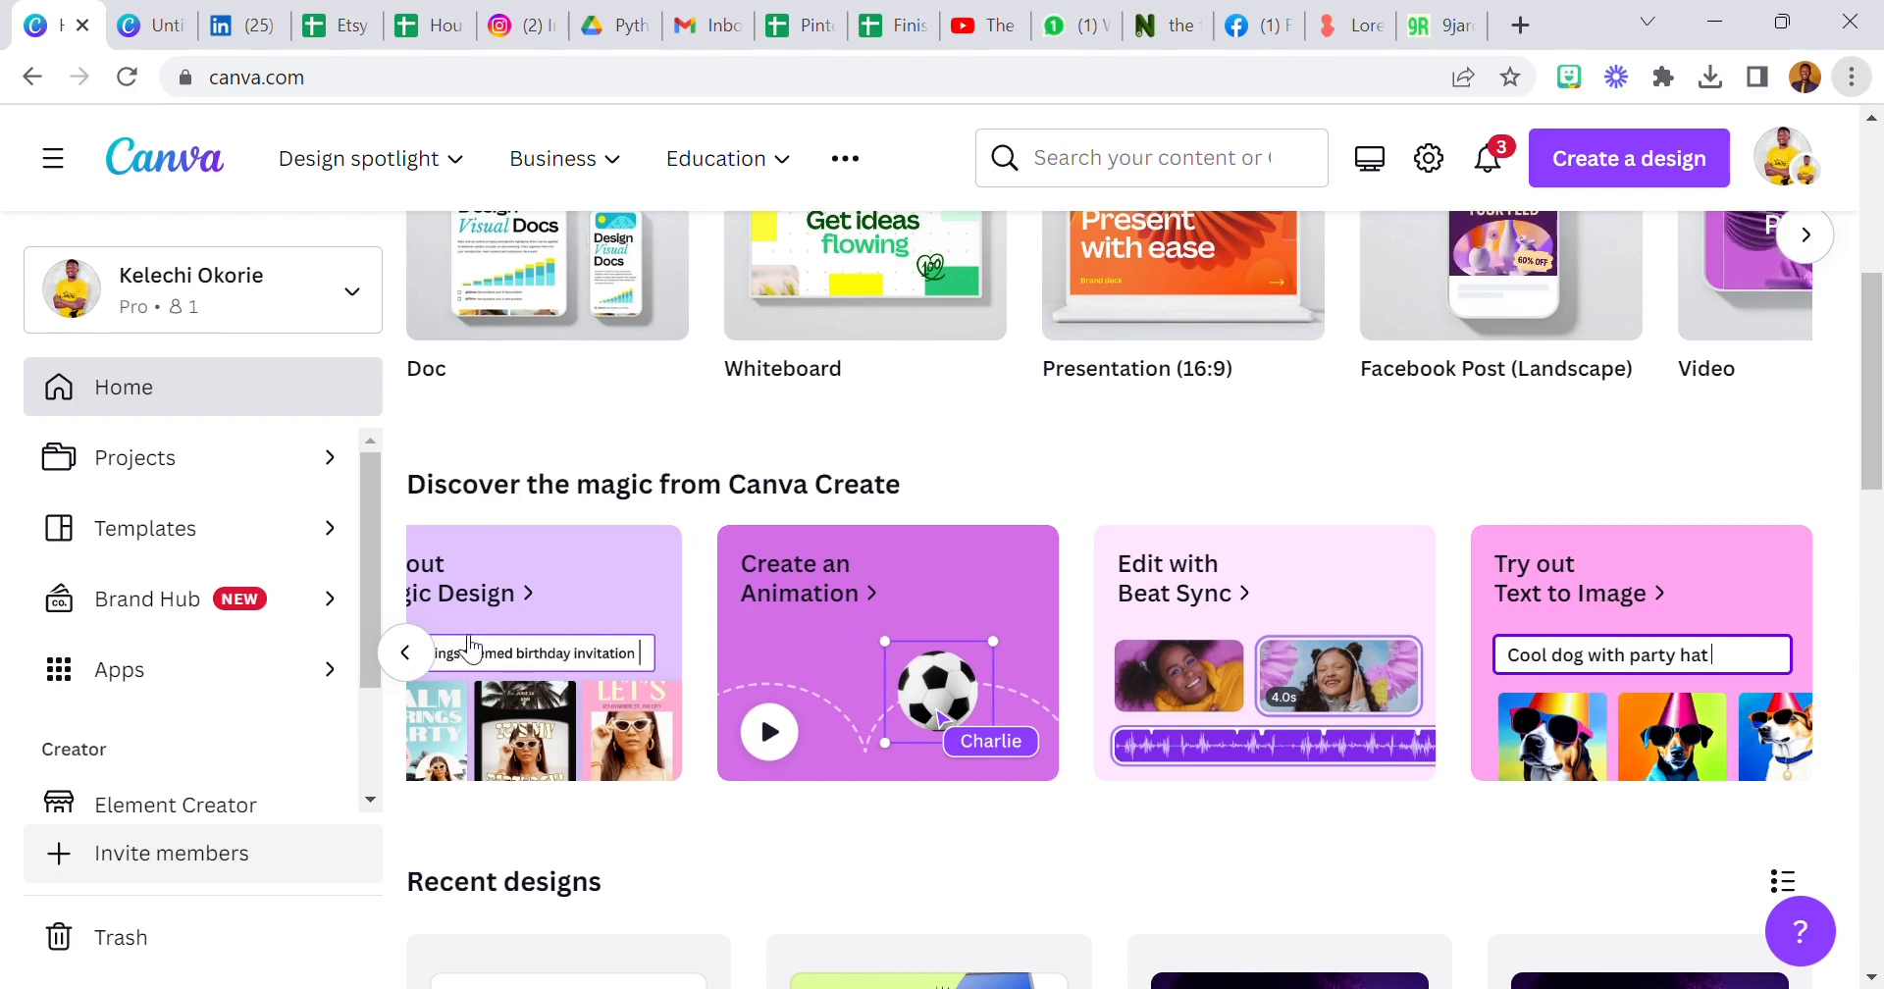
left_click(425, 652)
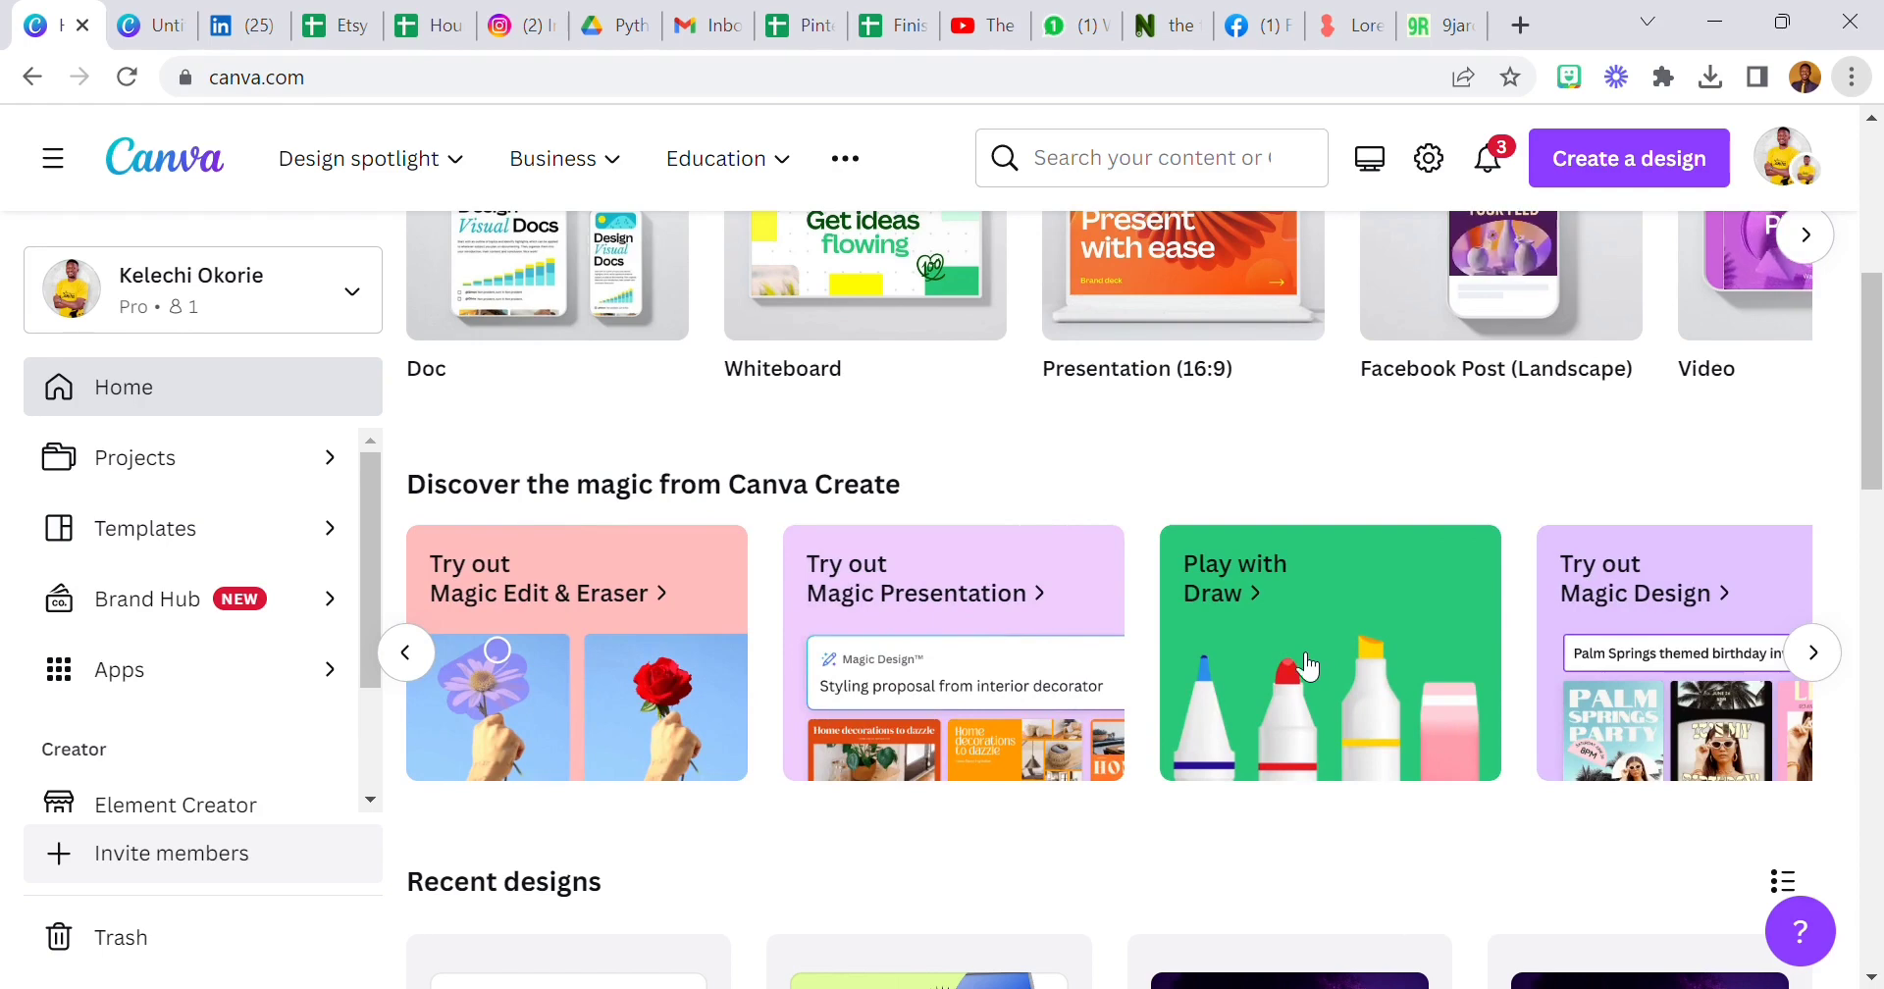
left_click(408, 655)
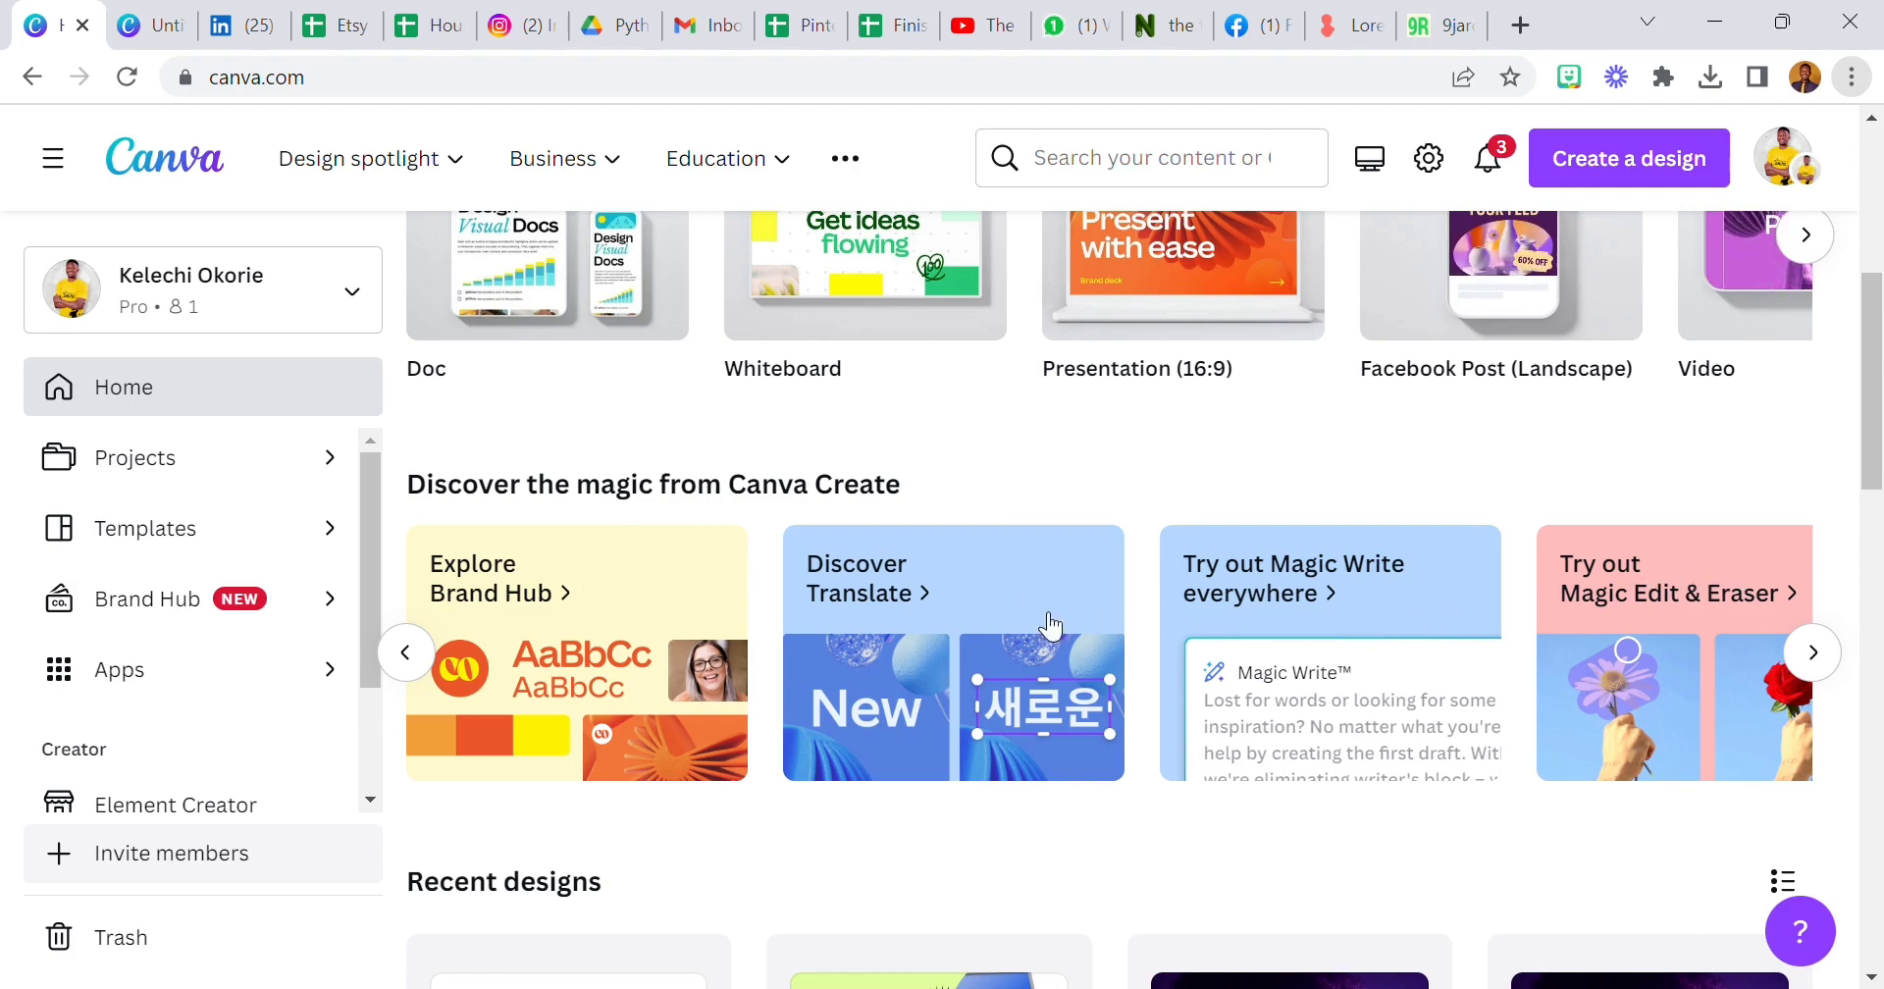
left_click(408, 654)
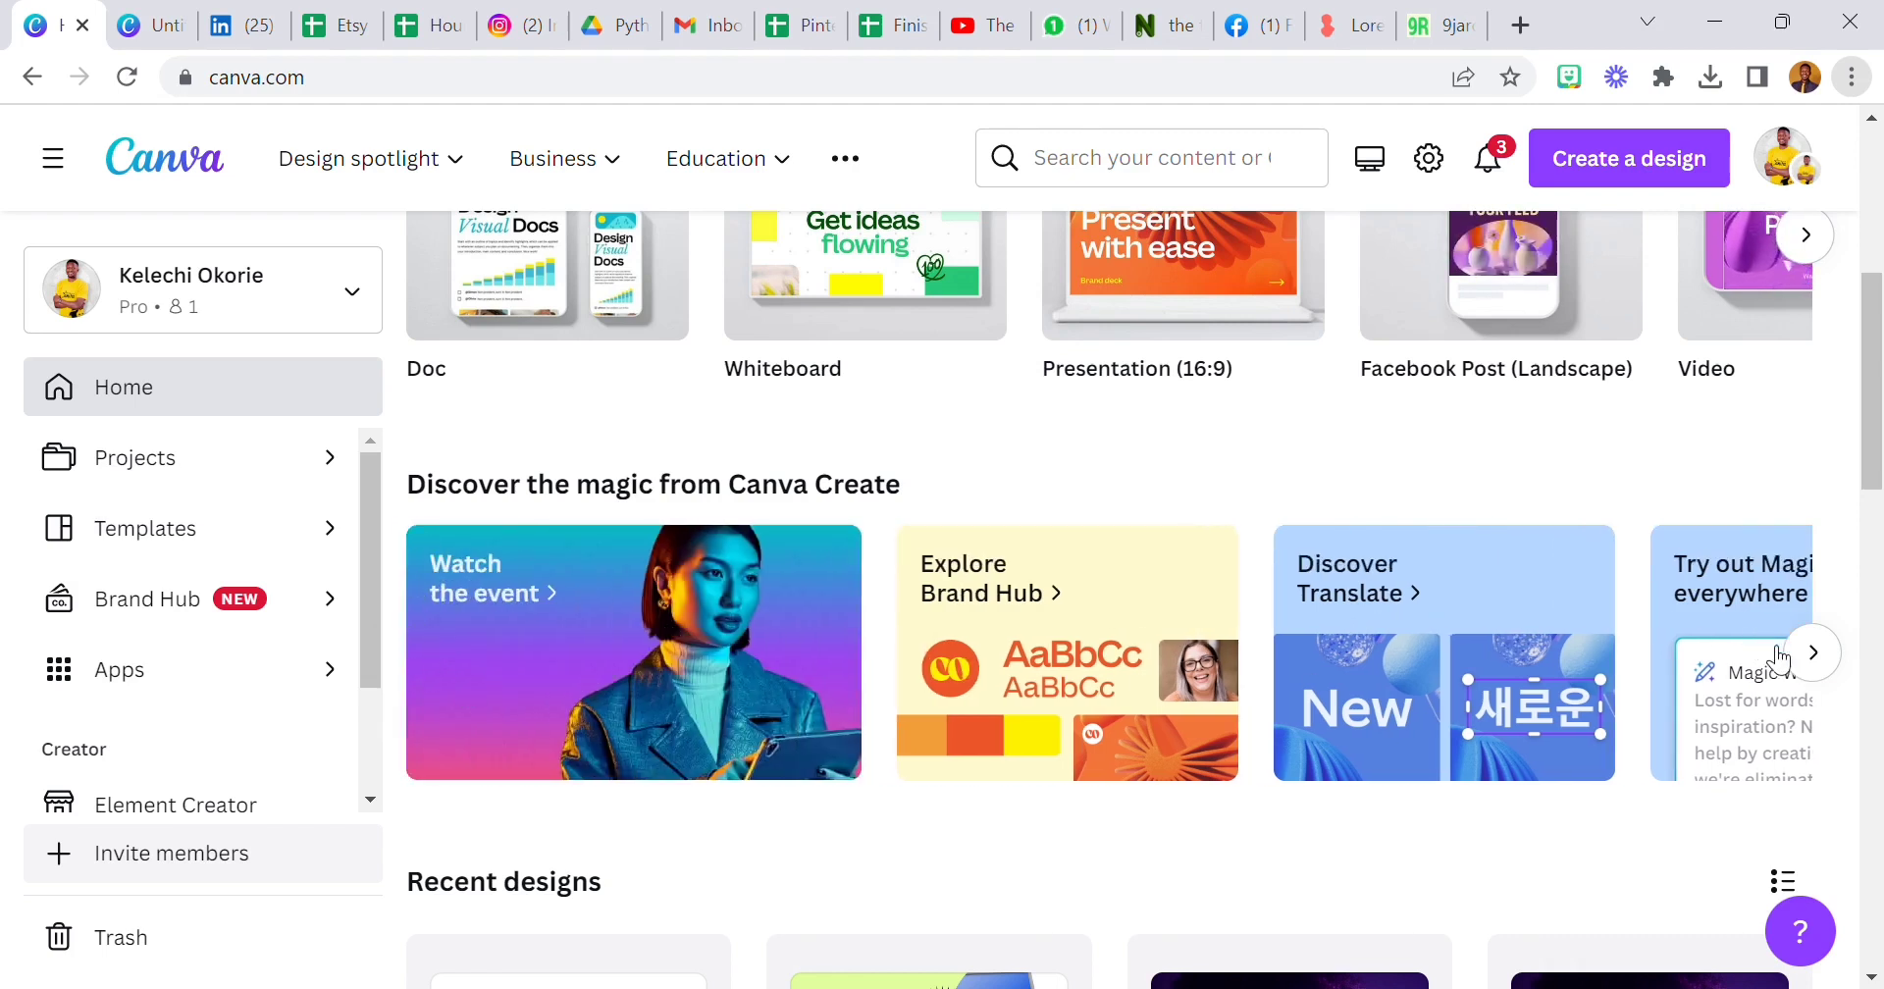
left_click(1815, 653)
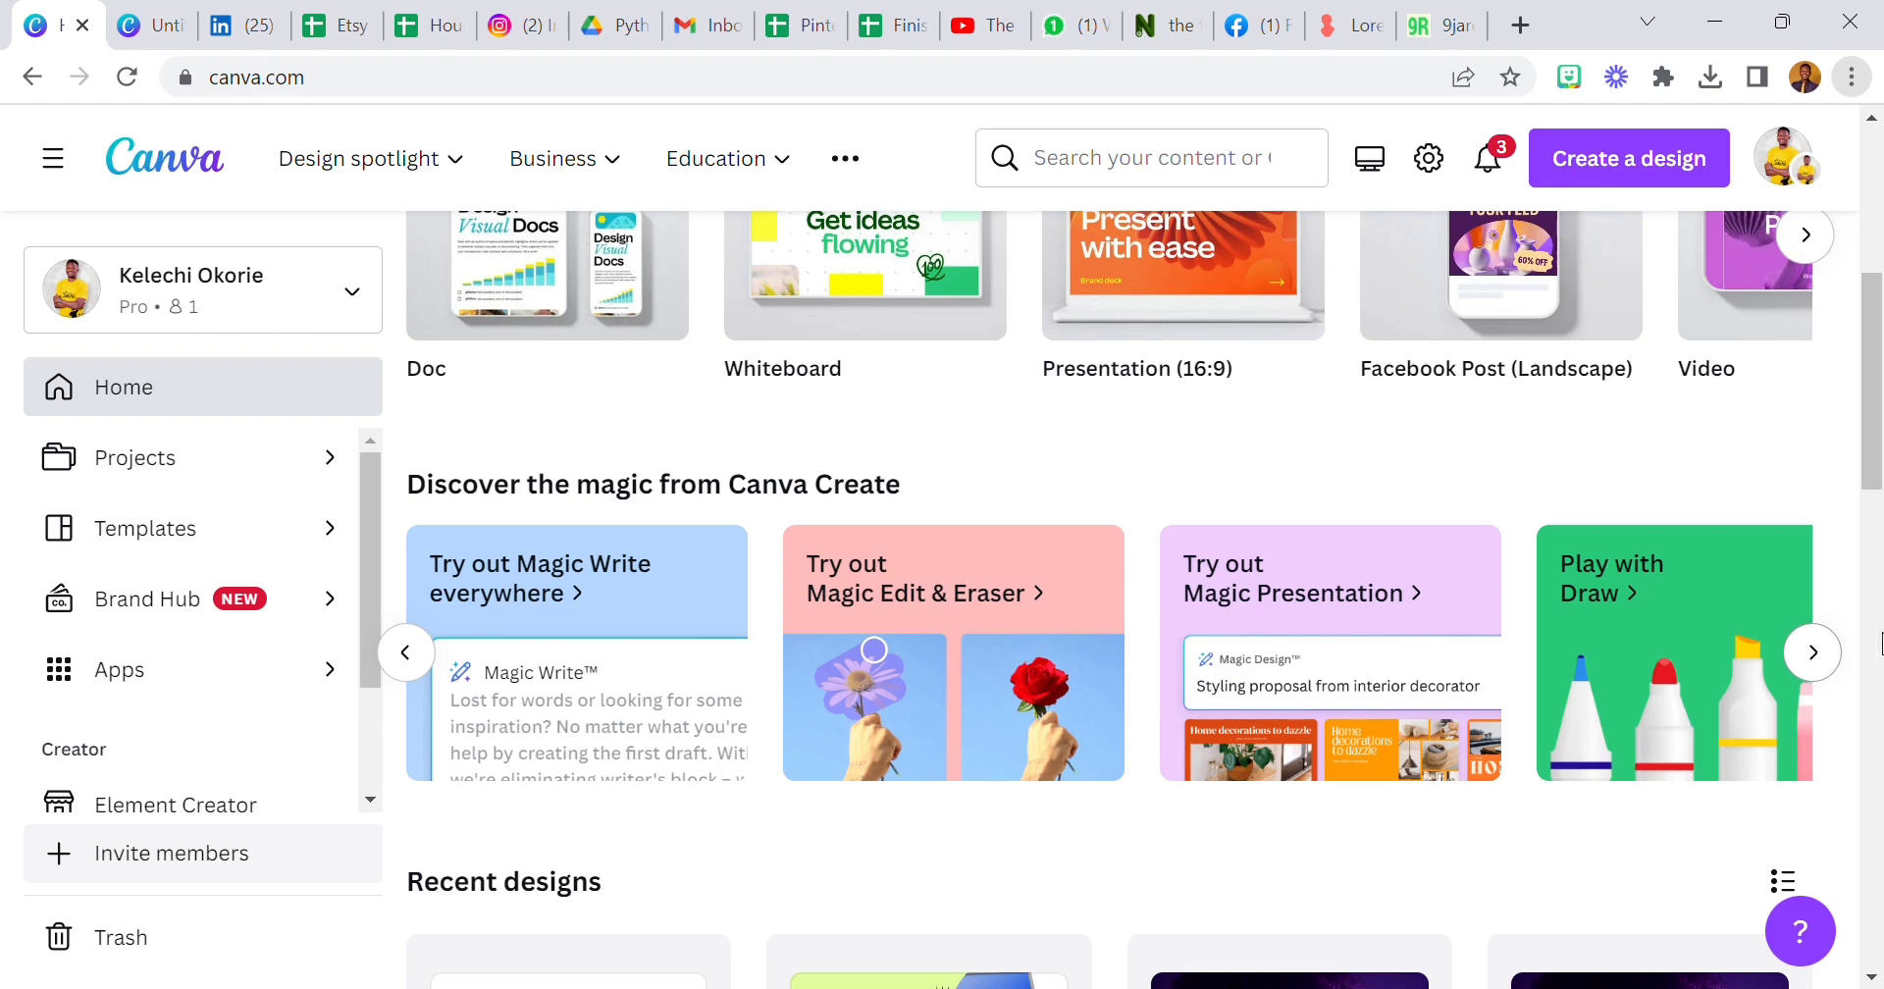
left_click(1814, 653)
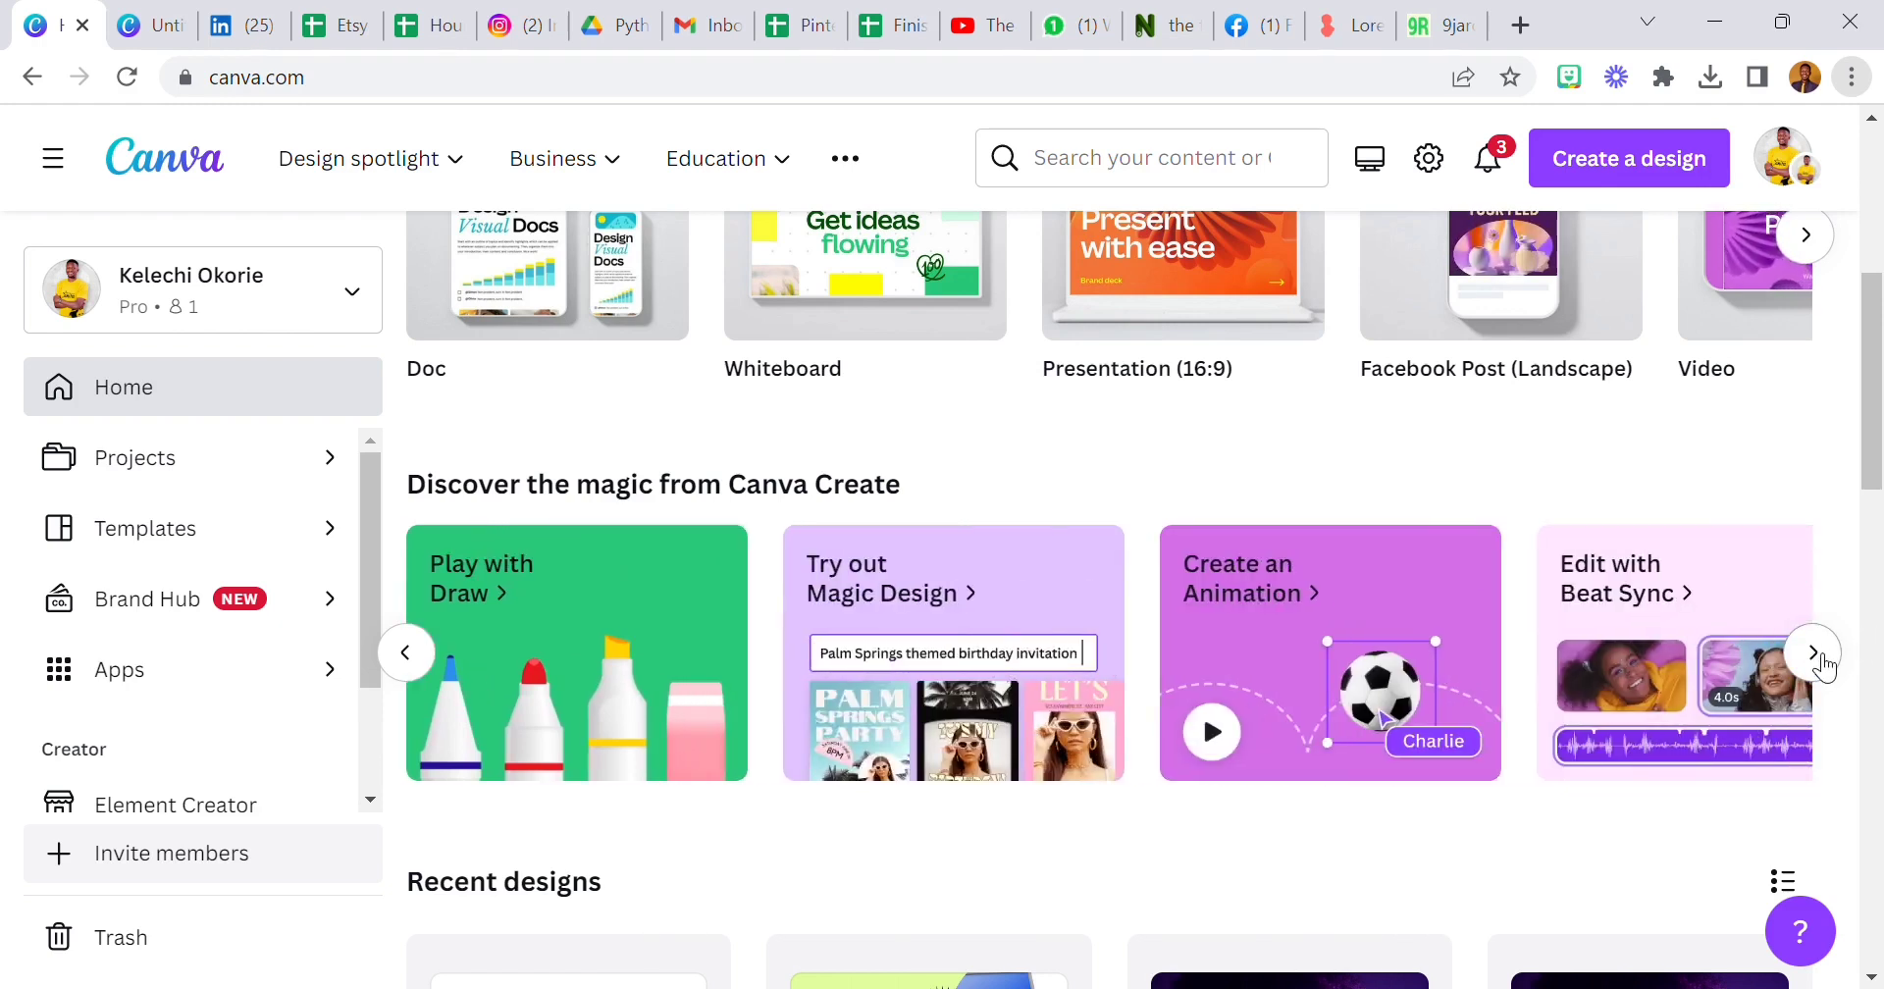